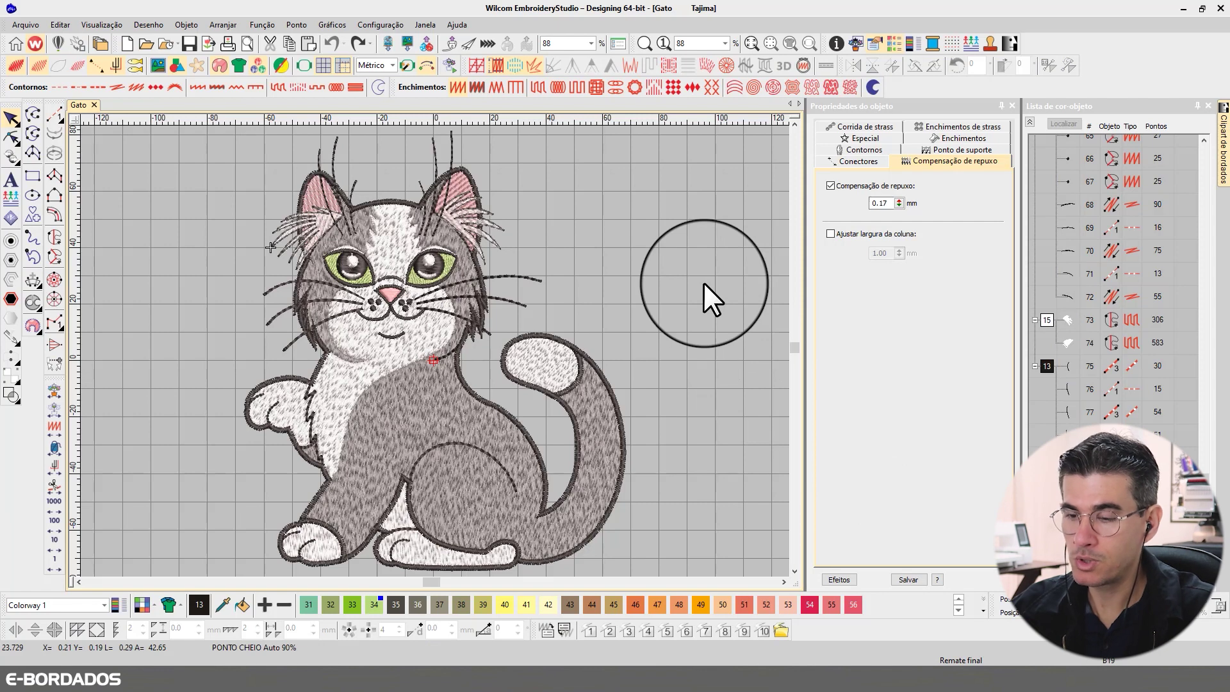
- Play back the stitching sequence of the cat design in the stitch player, then close the player
key(ctrl+shift+r)
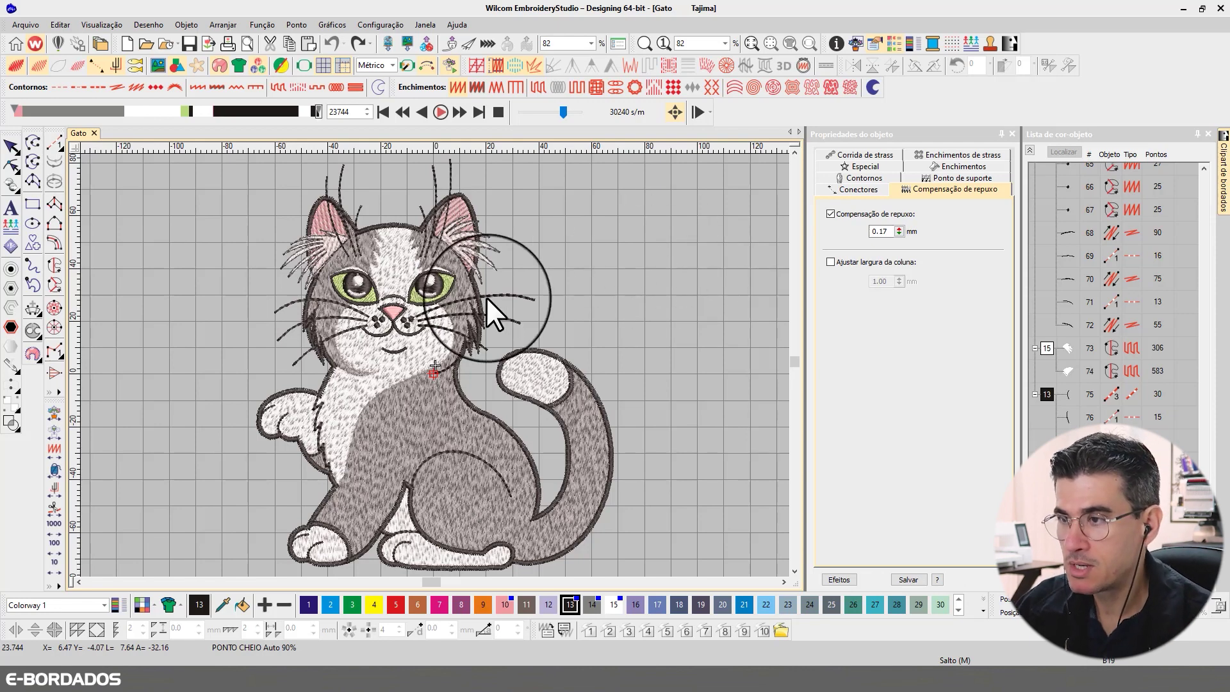
click(12, 147)
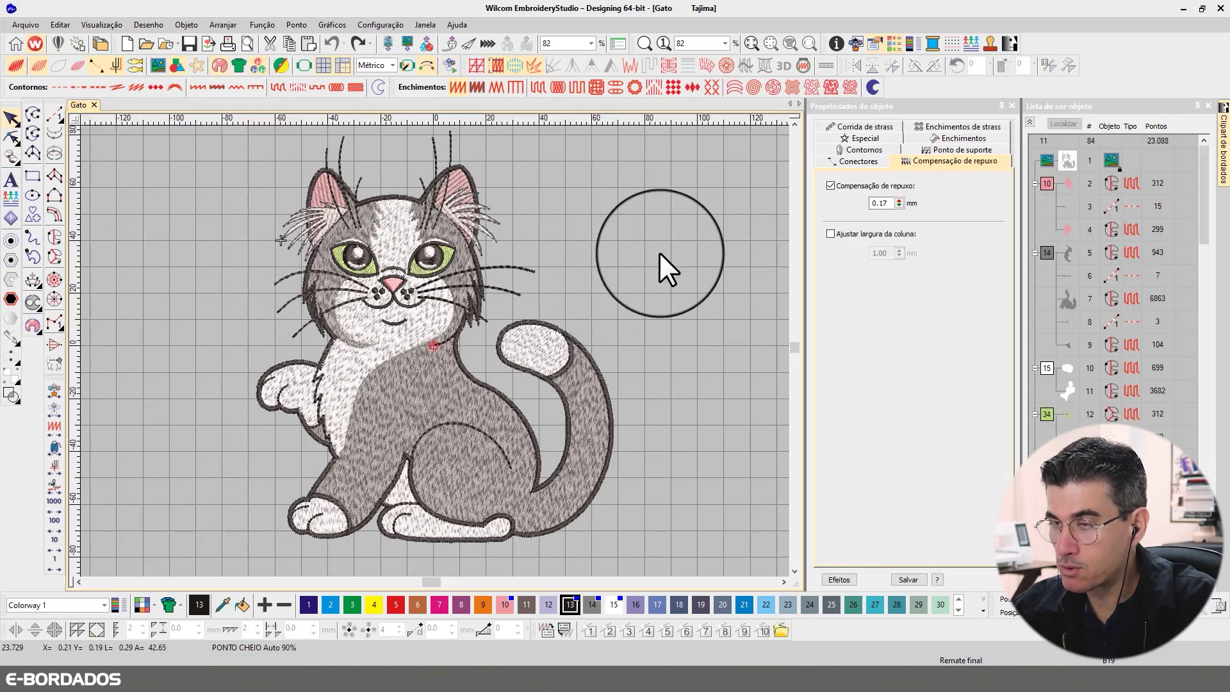
scroll(659, 253, up, 1)
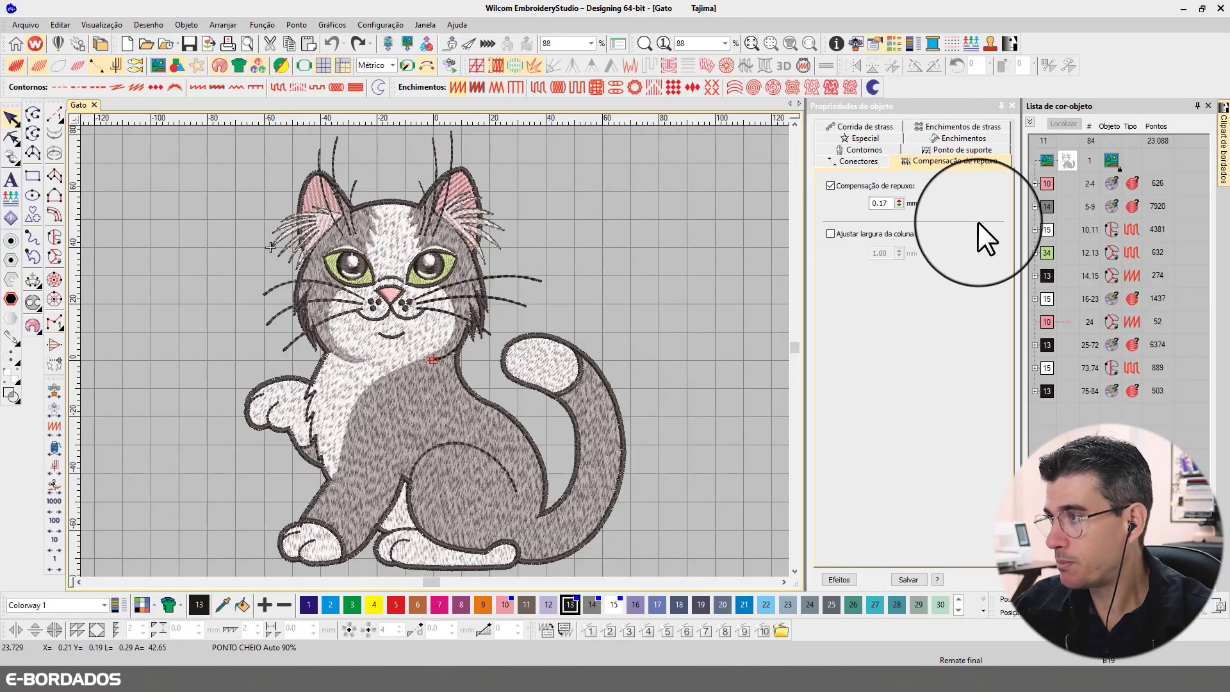
- Unlock the cat reference bitmap and show it beside the embroidered design
right_click(1063, 167)
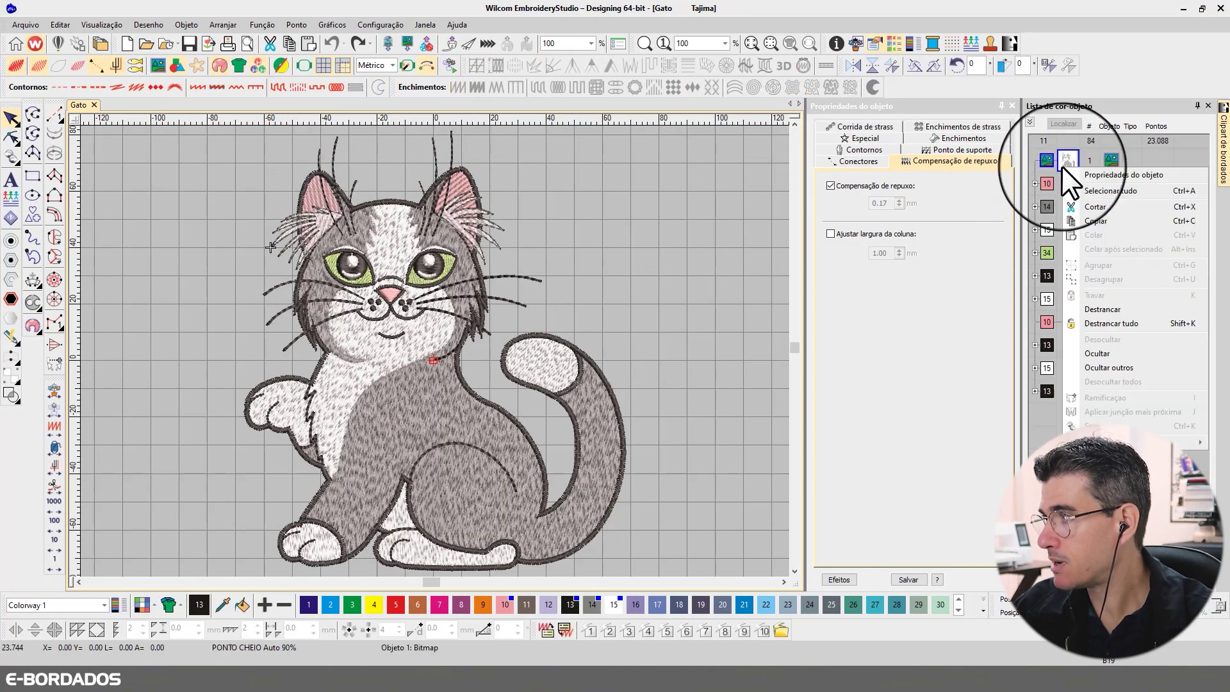
click(1104, 309)
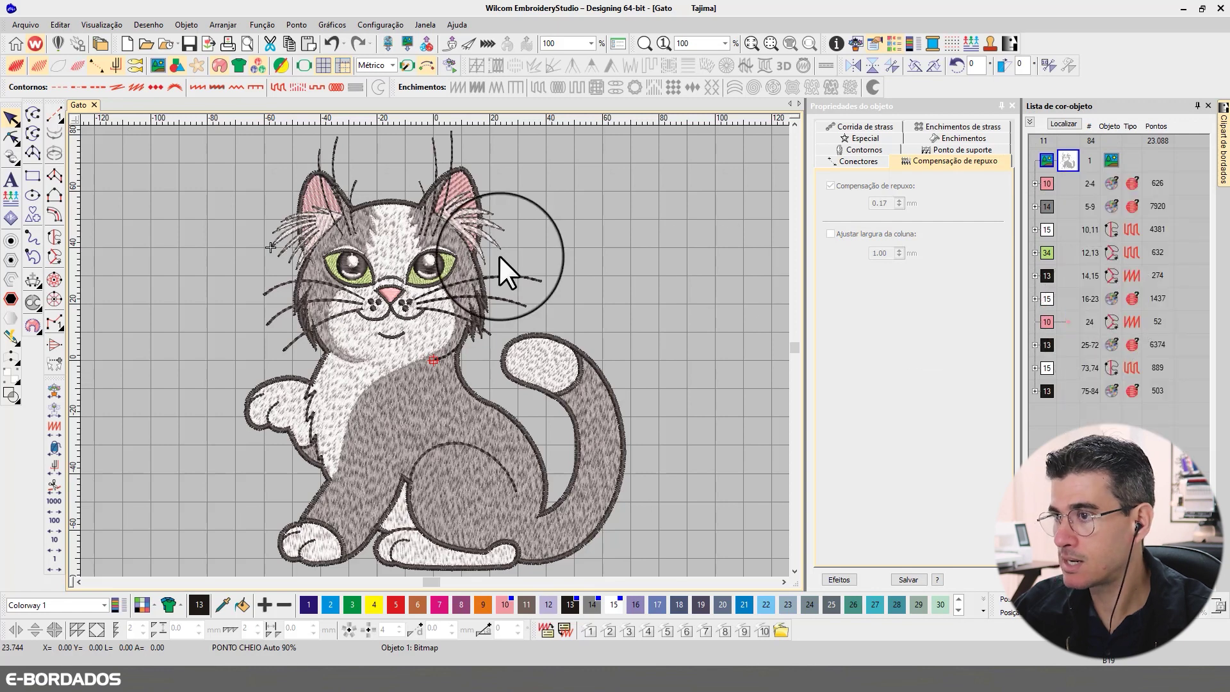
click(160, 68)
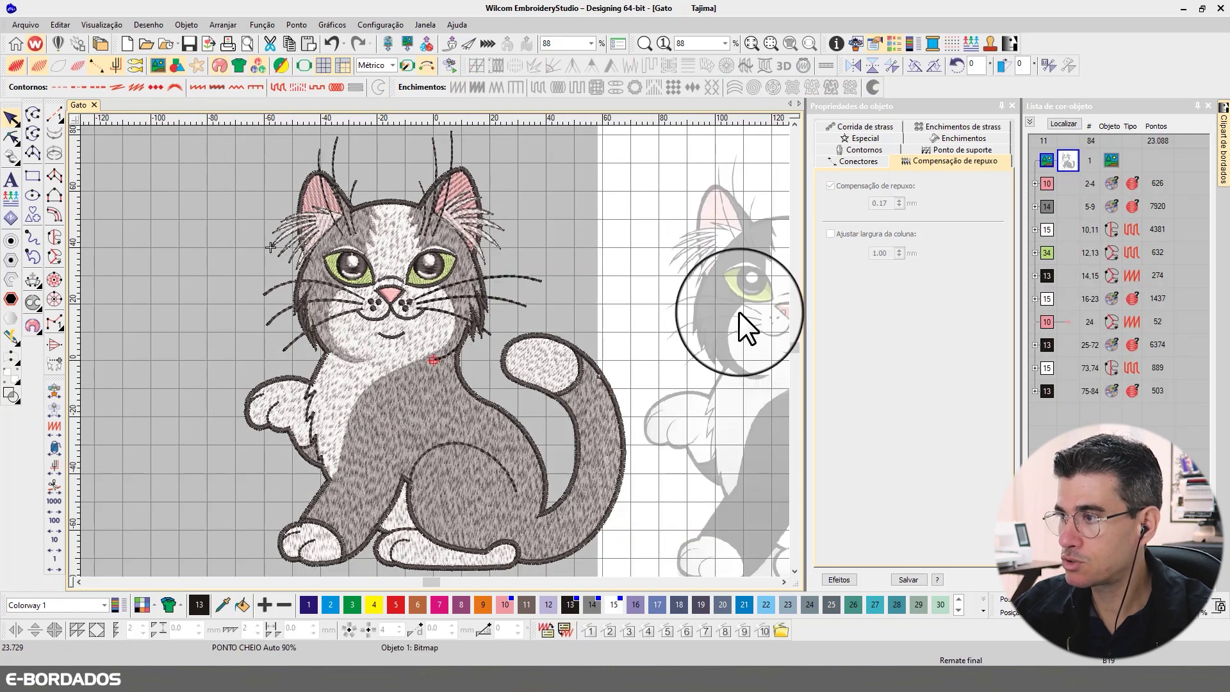
scroll(438, 356, down, 2)
scroll(451, 355, up, 1)
drag(464, 357, 470, 340)
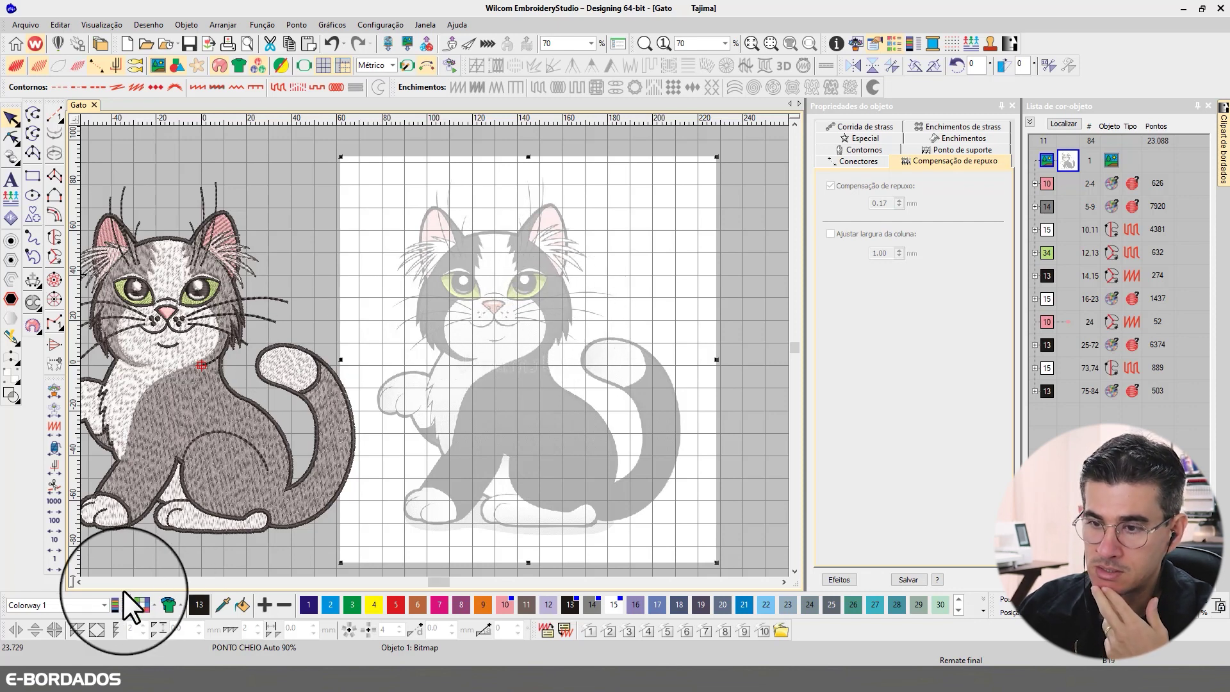
- Delete the reference bitmap of the cat and fit the whole embroidery in the window
click(78, 582)
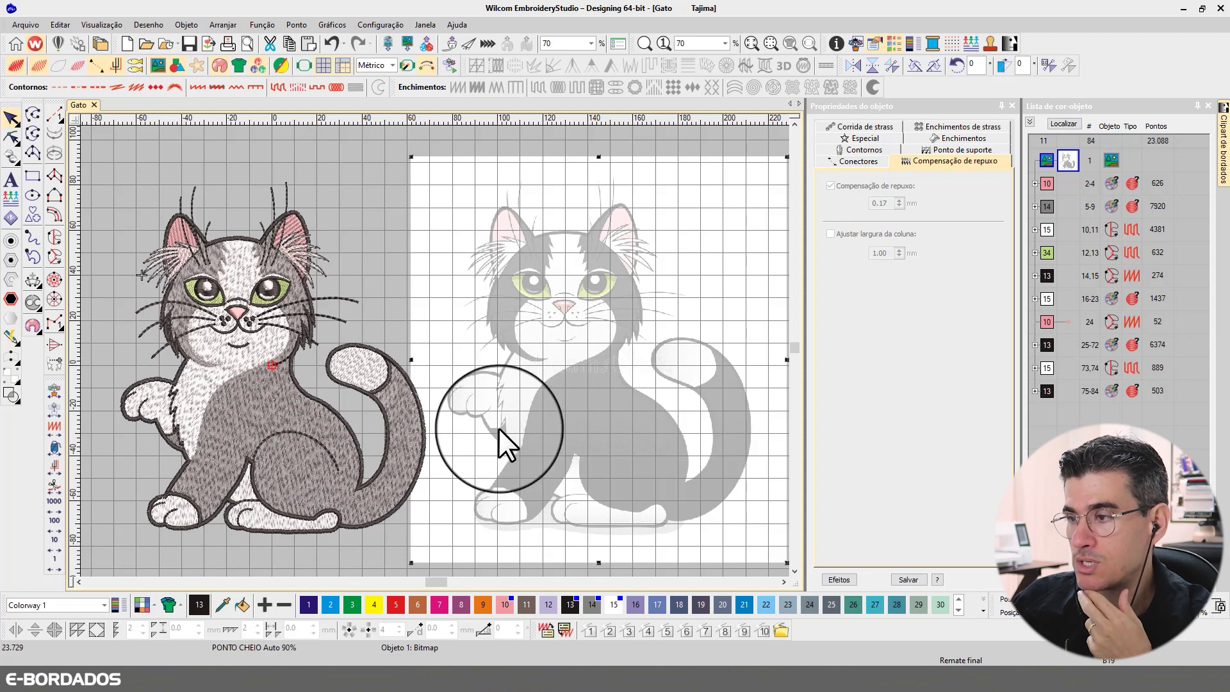
click(565, 307)
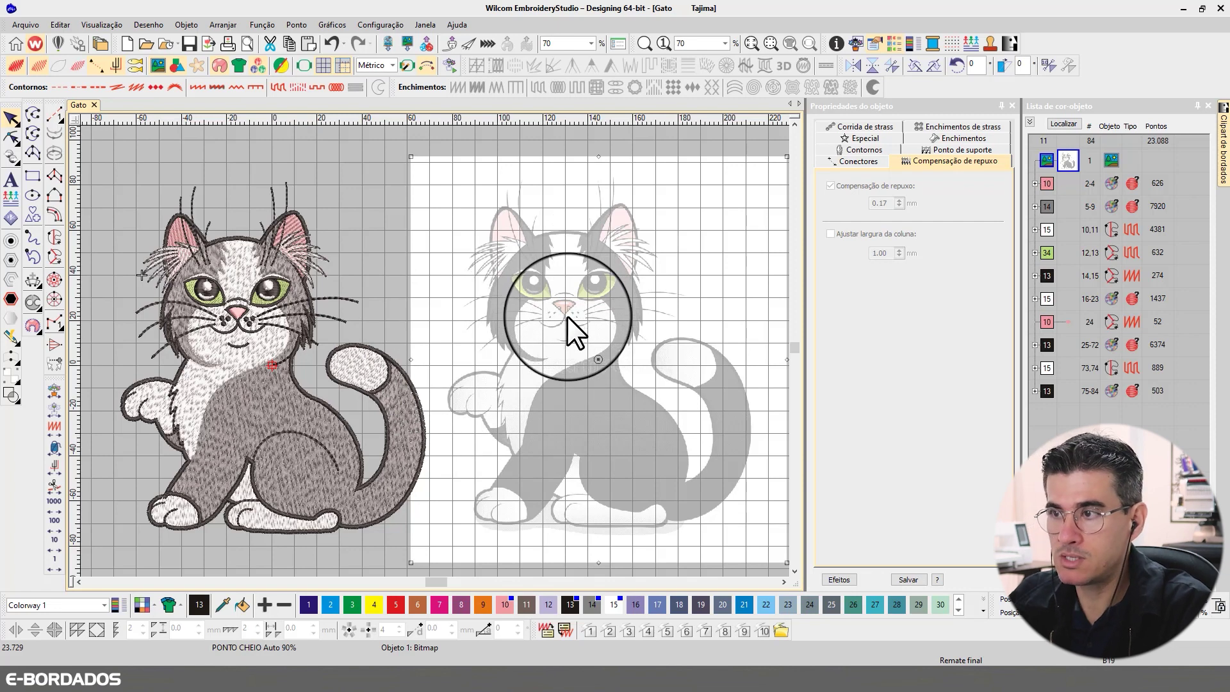
key(Delete)
key(0)
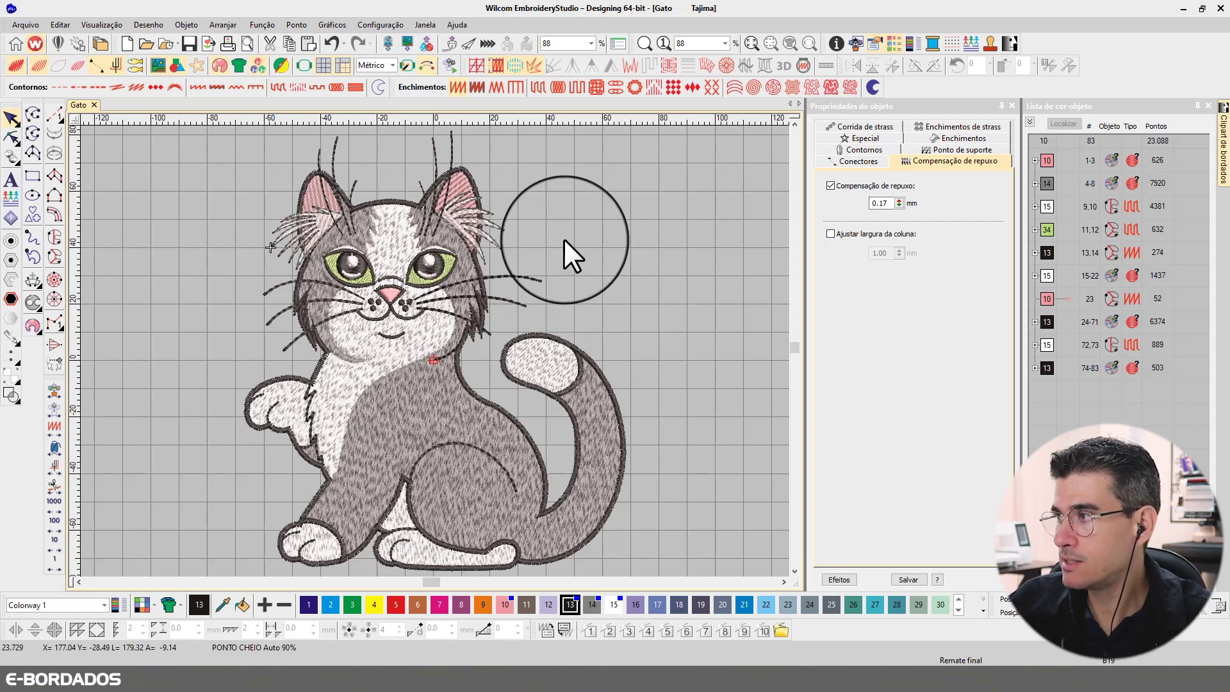
- Isolate the pink ear fills of colour 10, then view them within the full design
click(1049, 160)
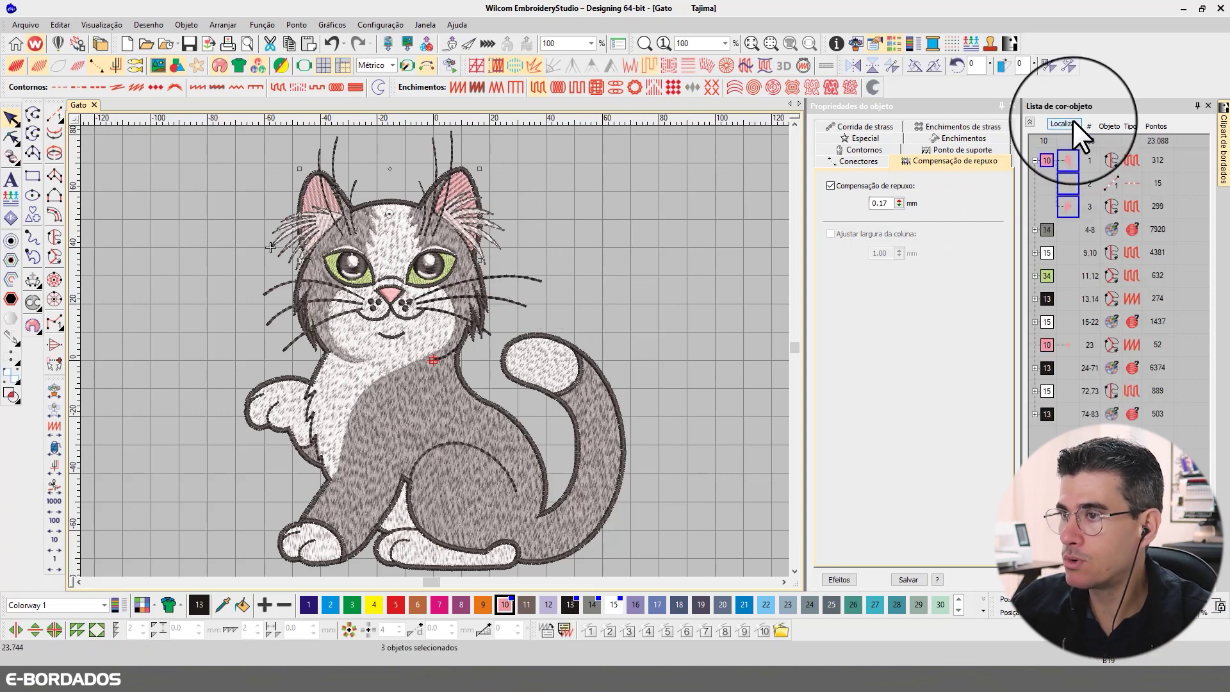
click(1071, 123)
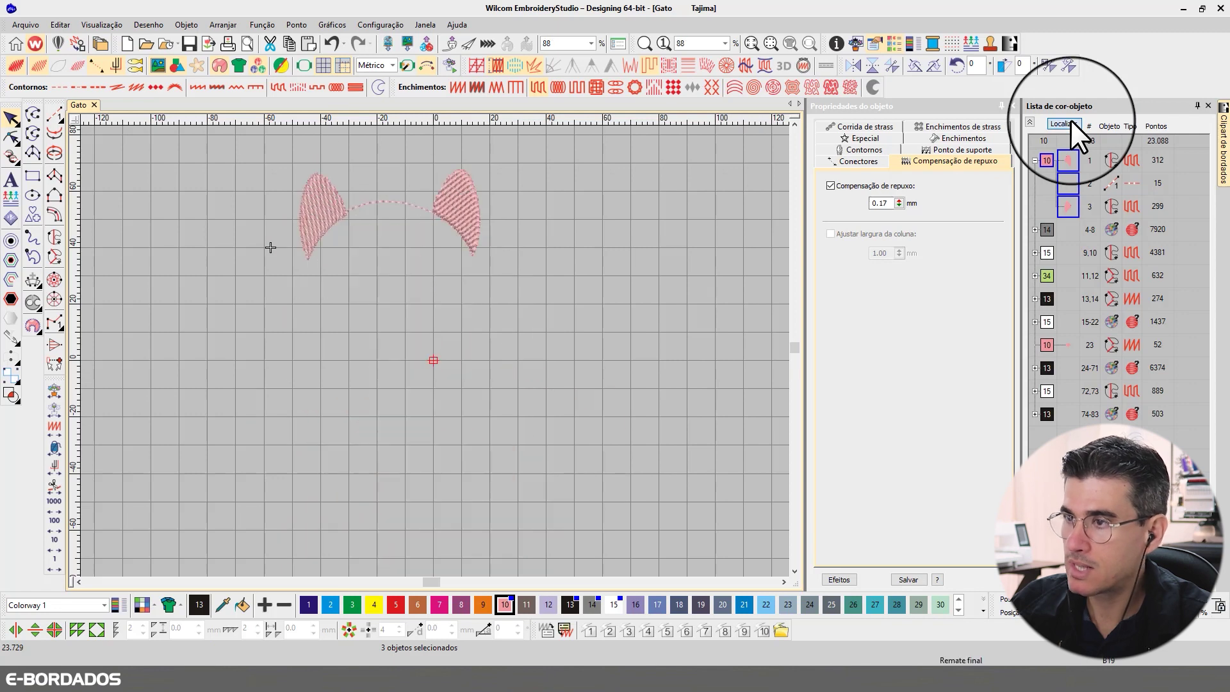
click(1070, 120)
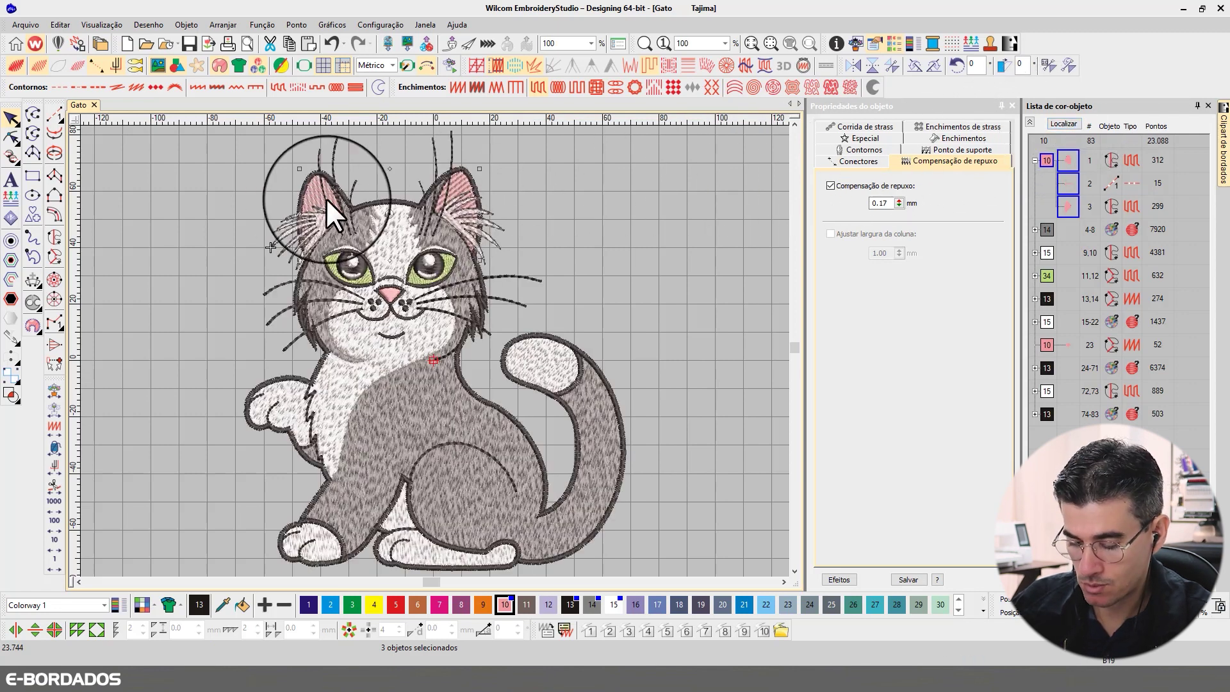
key(z)
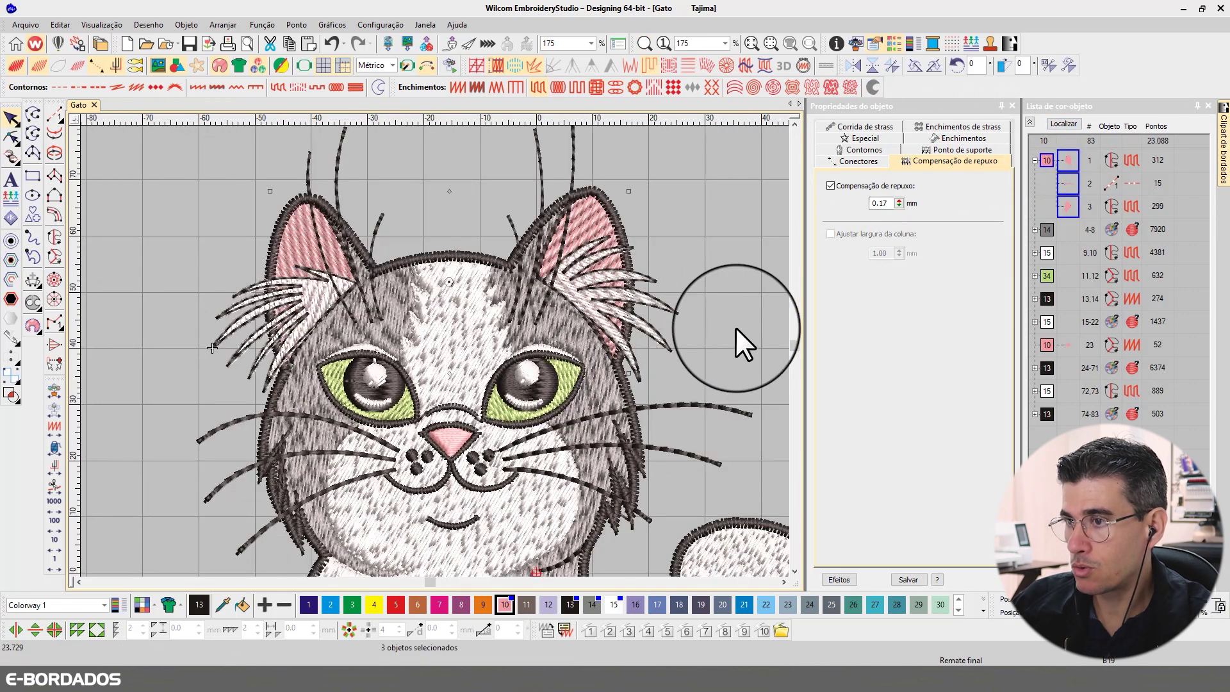
- Isolate the grey fills of colour 14 and check the fill settings of the large grey body object
click(1046, 231)
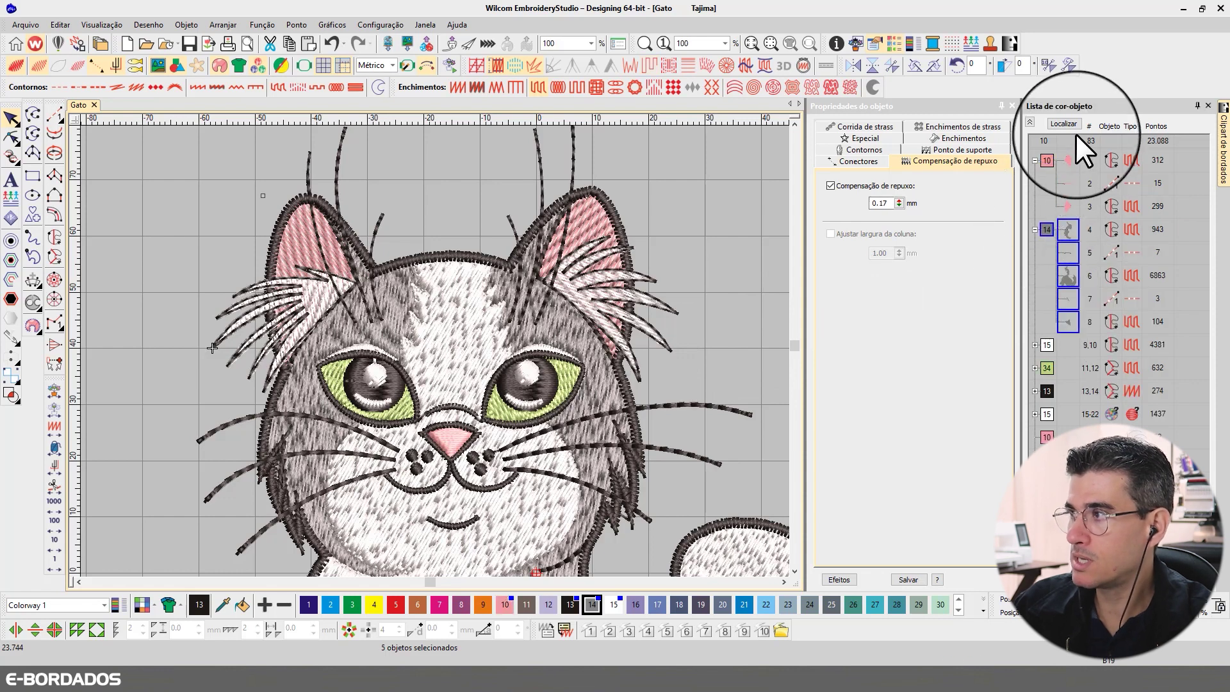
click(1067, 123)
click(1072, 125)
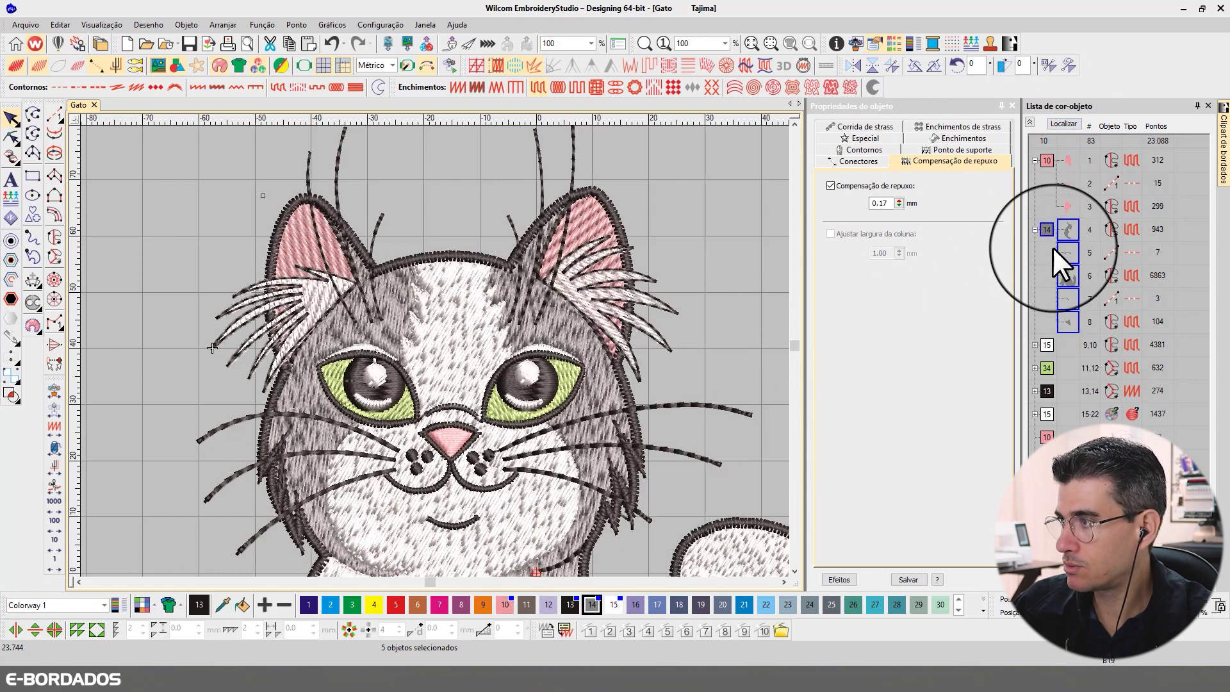
click(1069, 275)
click(938, 136)
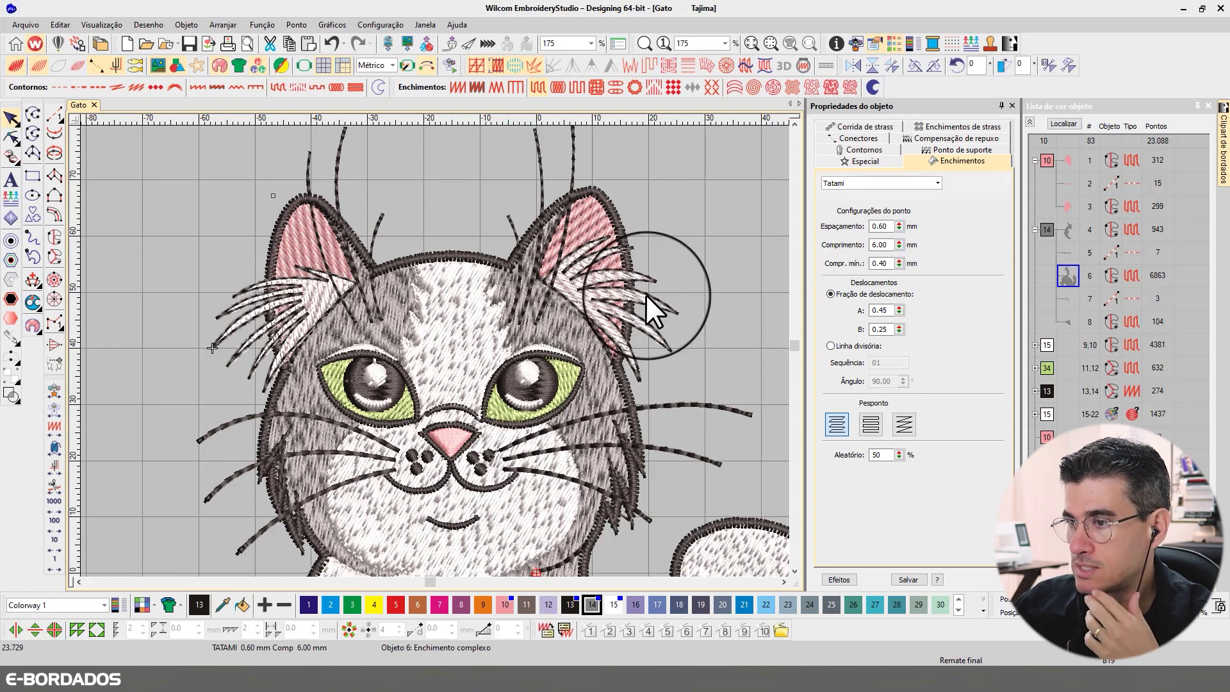
click(1062, 121)
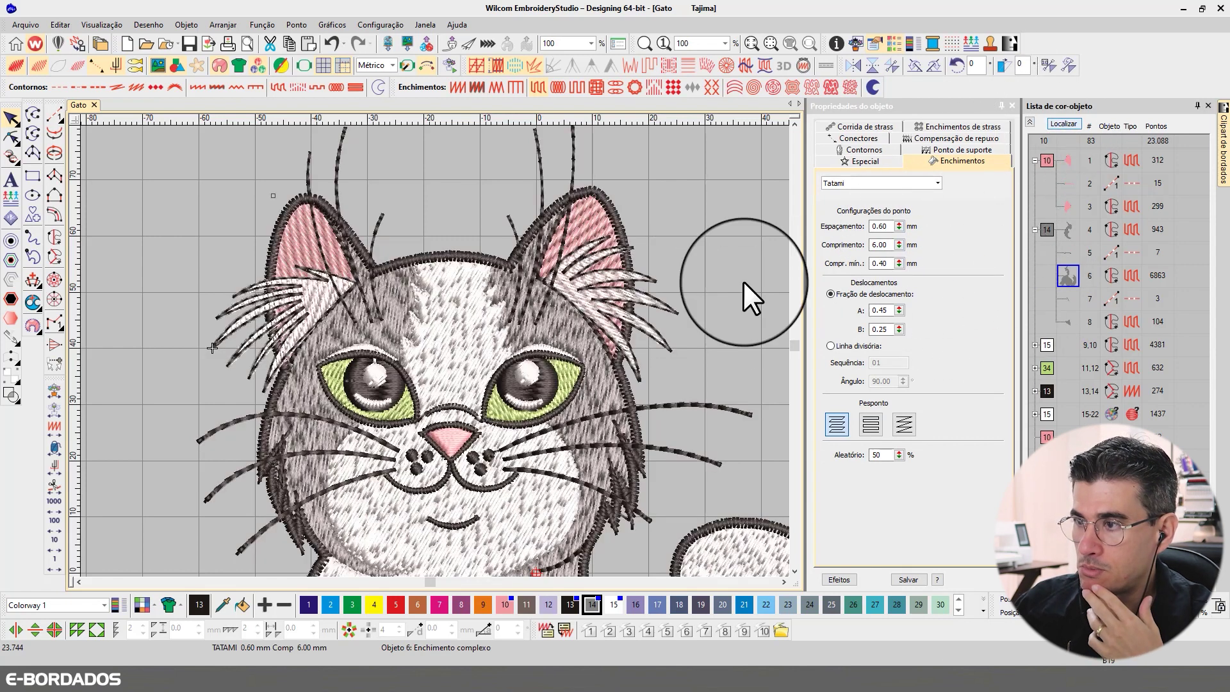
- Examine the fill settings and stitch layout of the white face fill and both pink ear fills
click(463, 318)
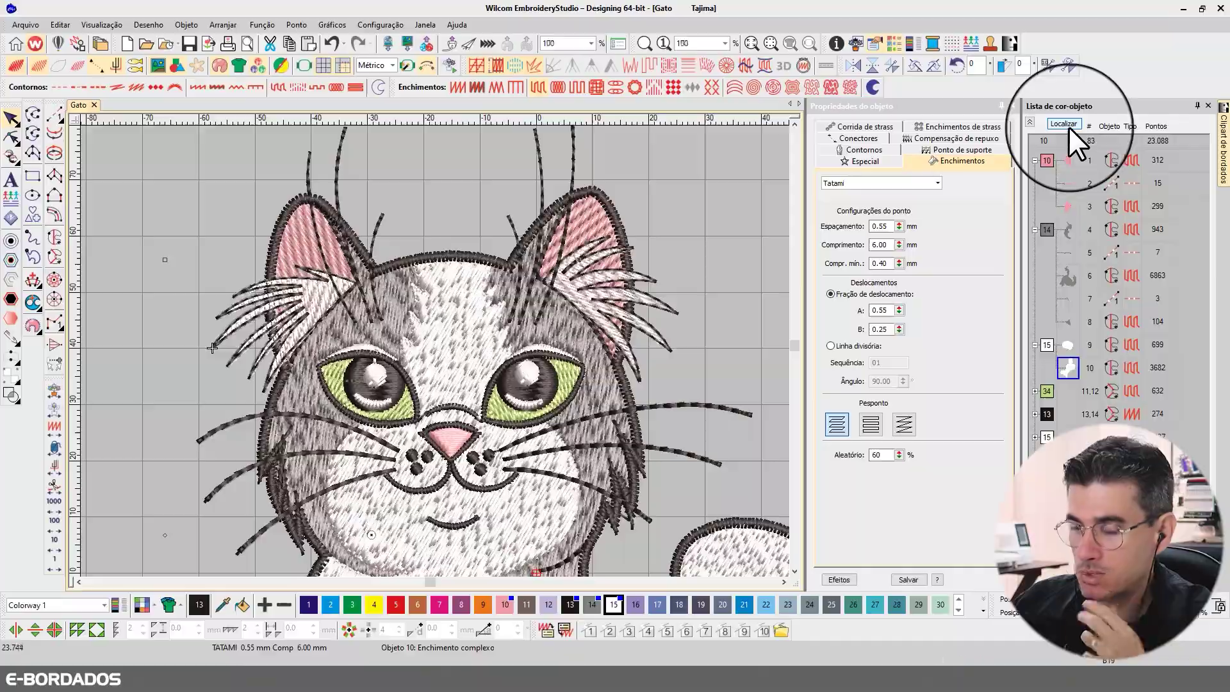
click(1066, 123)
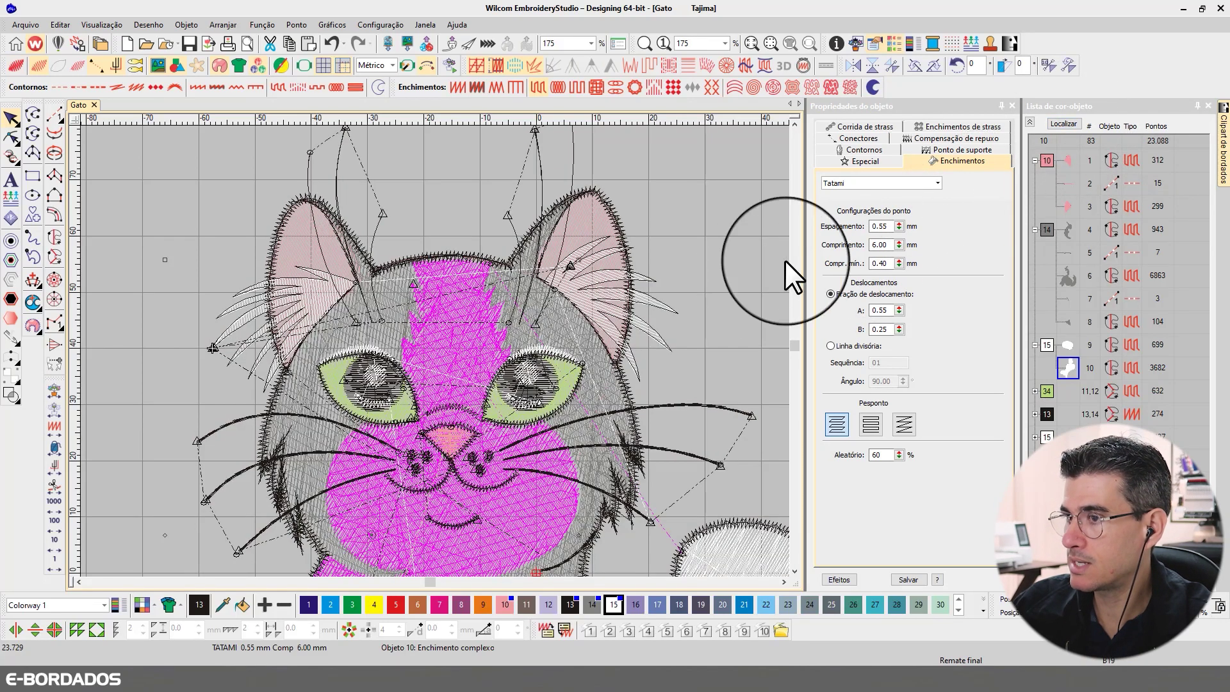
click(590, 221)
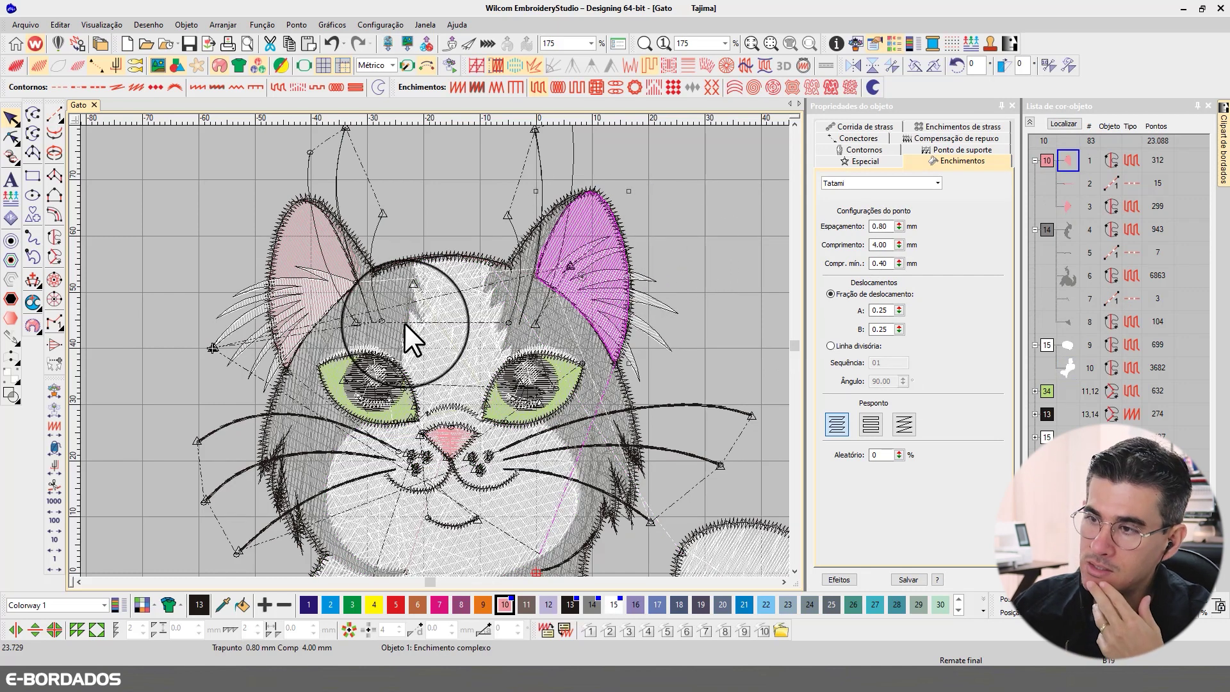
click(385, 327)
click(359, 314)
click(295, 243)
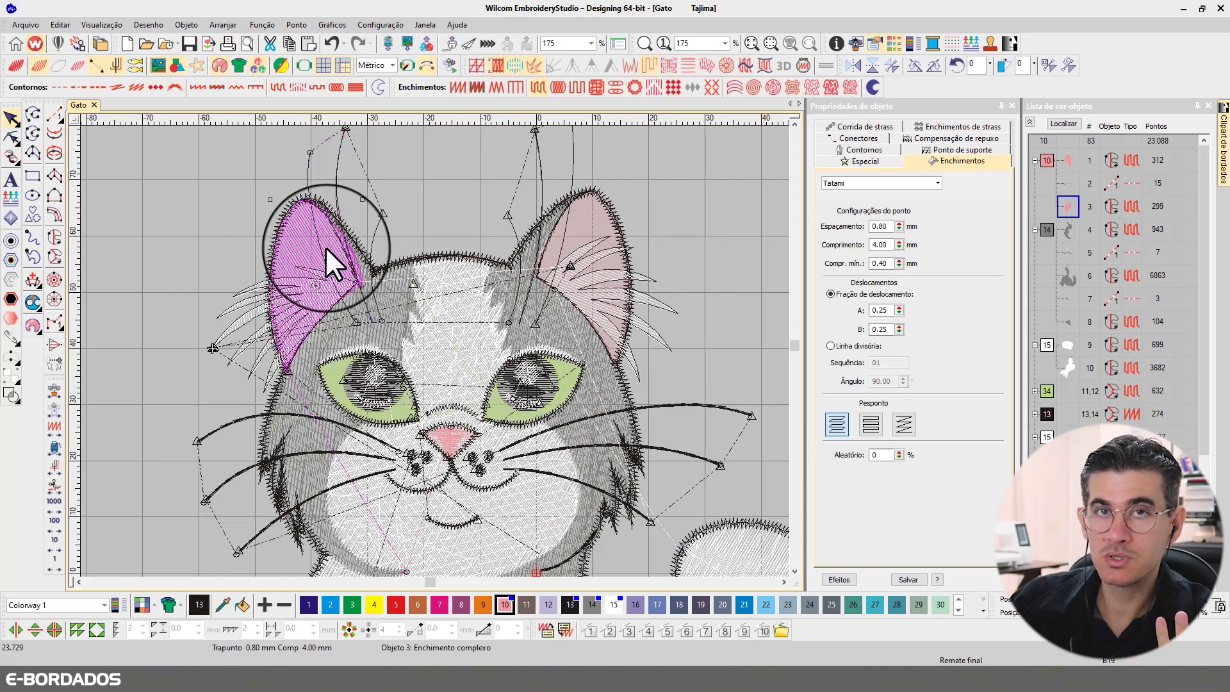
- Compare how the white face fill, both grey head fills and the pink ears meet, checking their fill settings
click(468, 327)
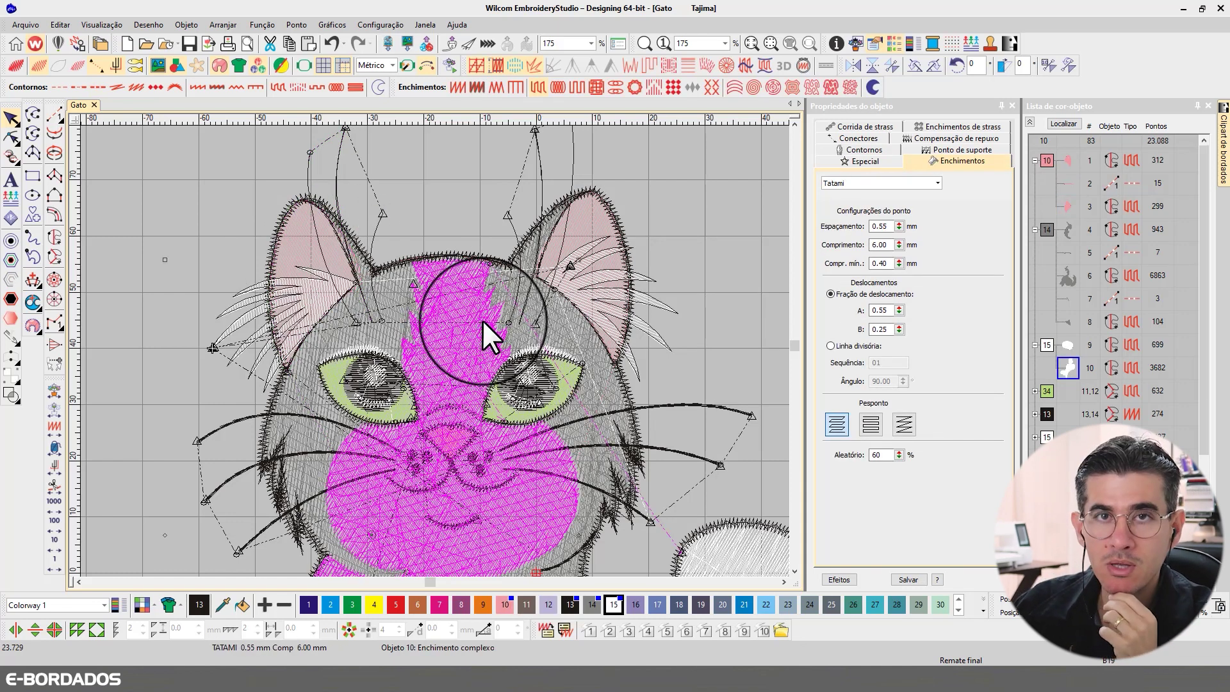
click(365, 327)
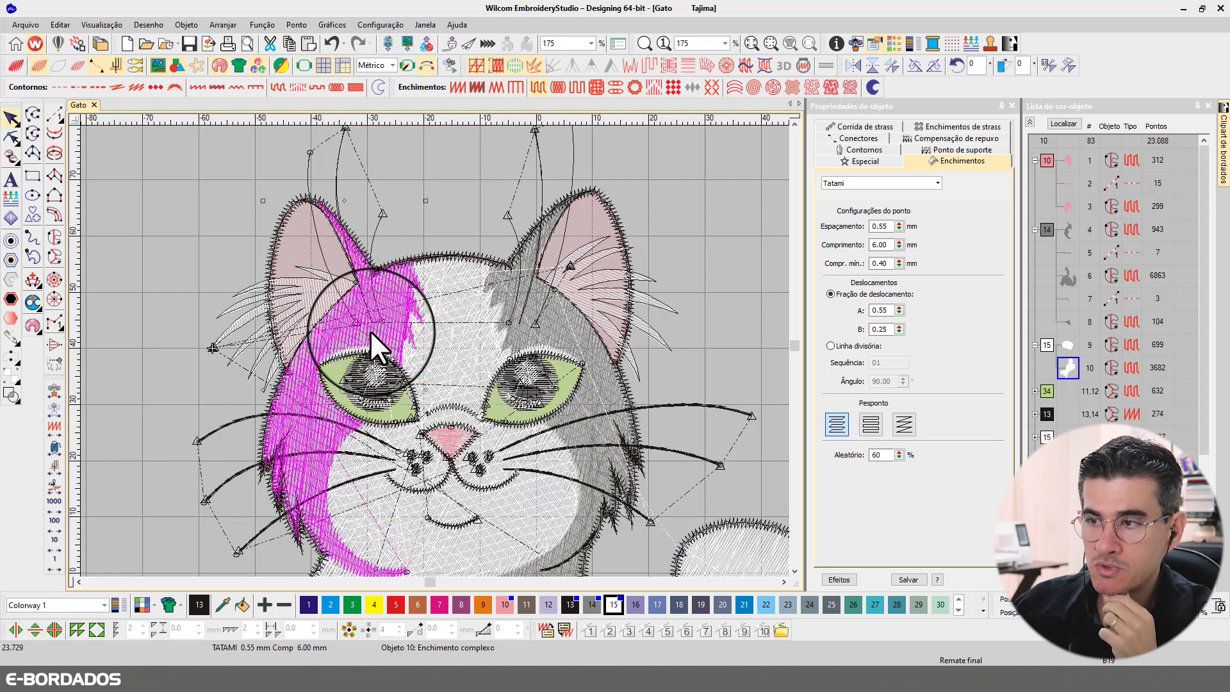
click(442, 358)
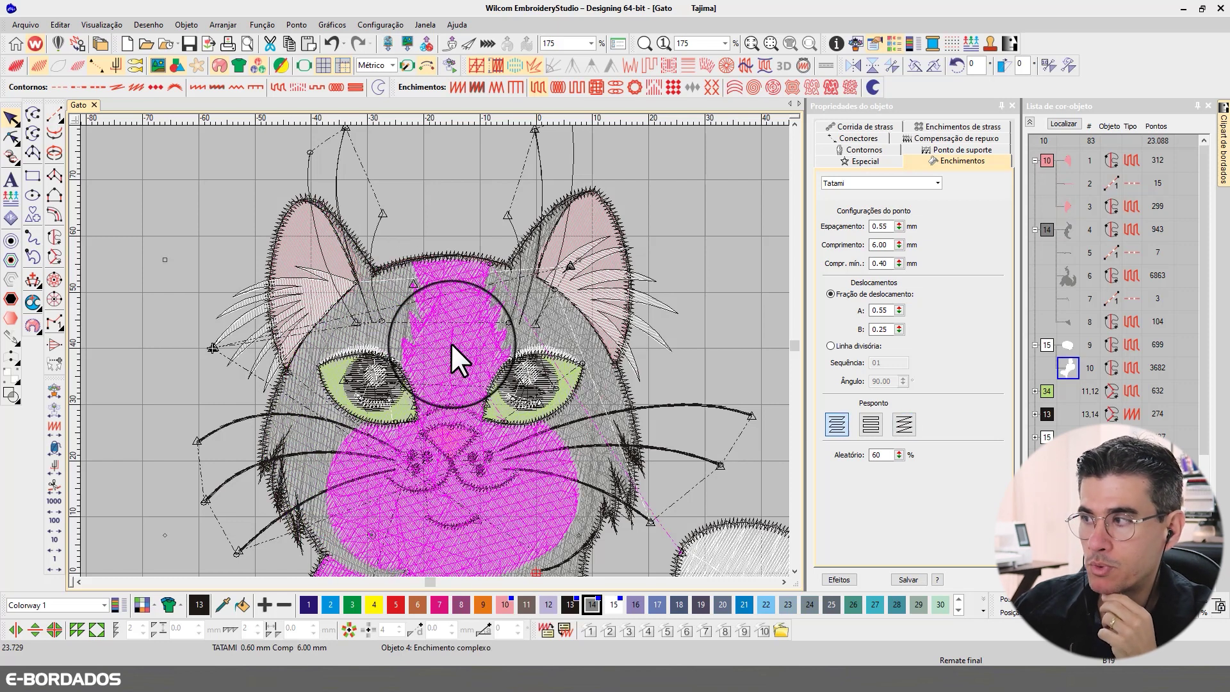
click(531, 324)
click(602, 334)
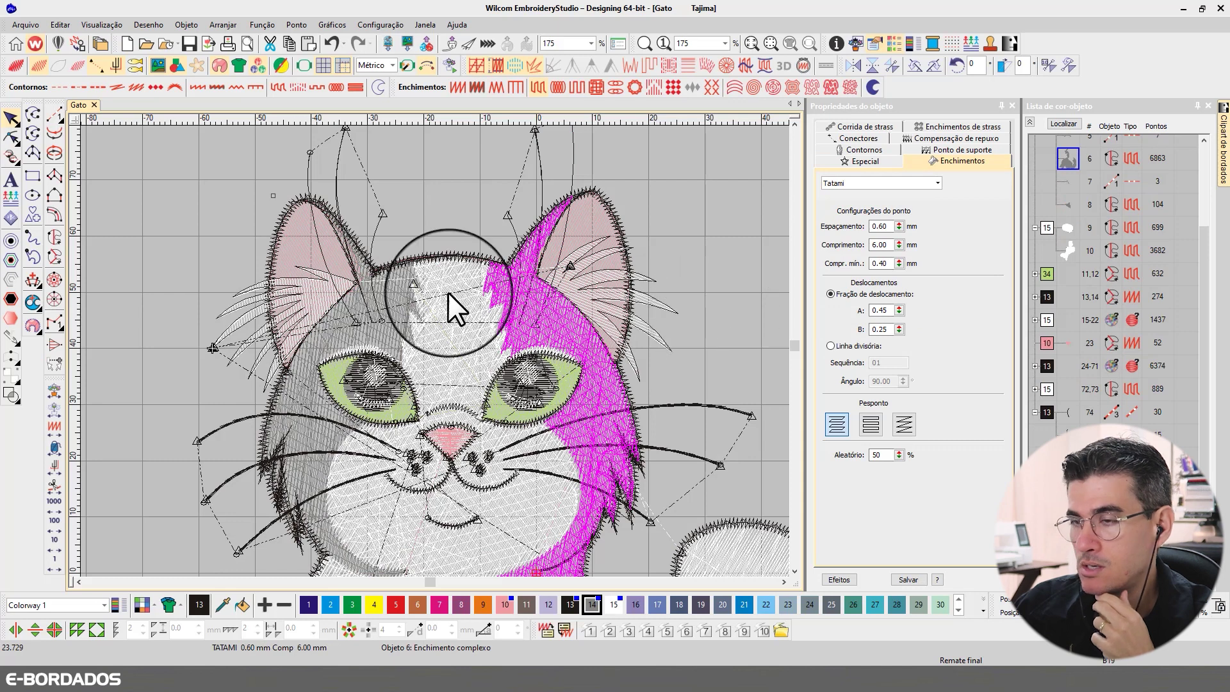
click(303, 253)
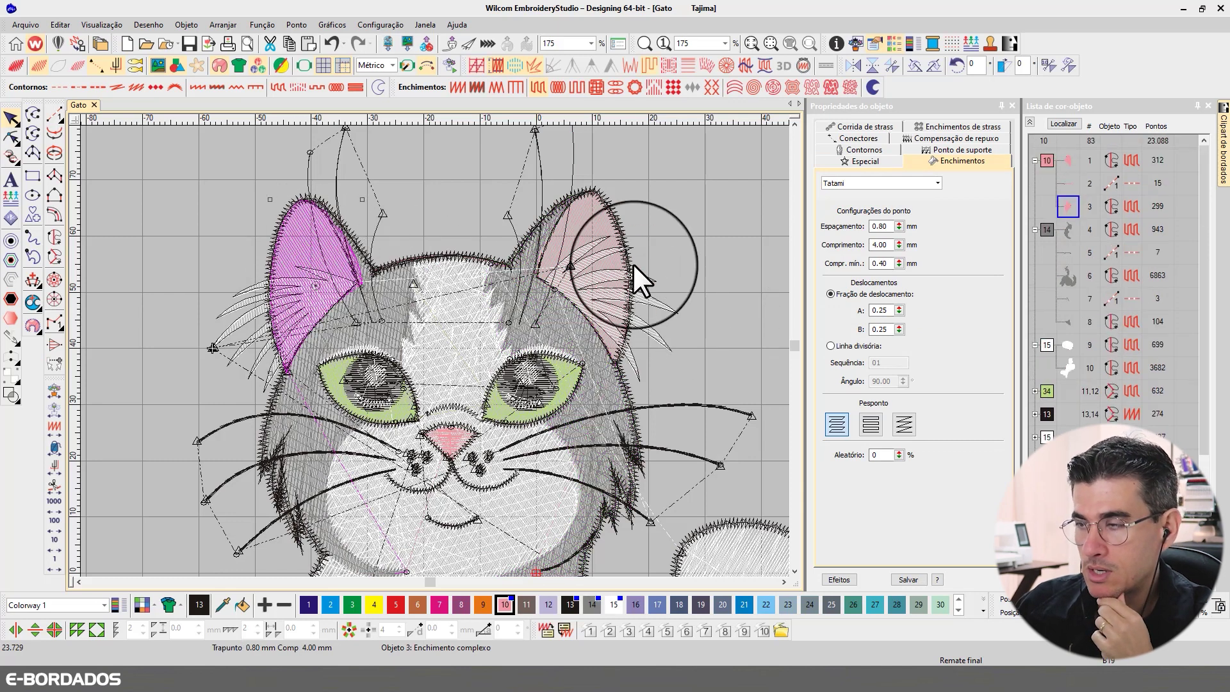
click(546, 230)
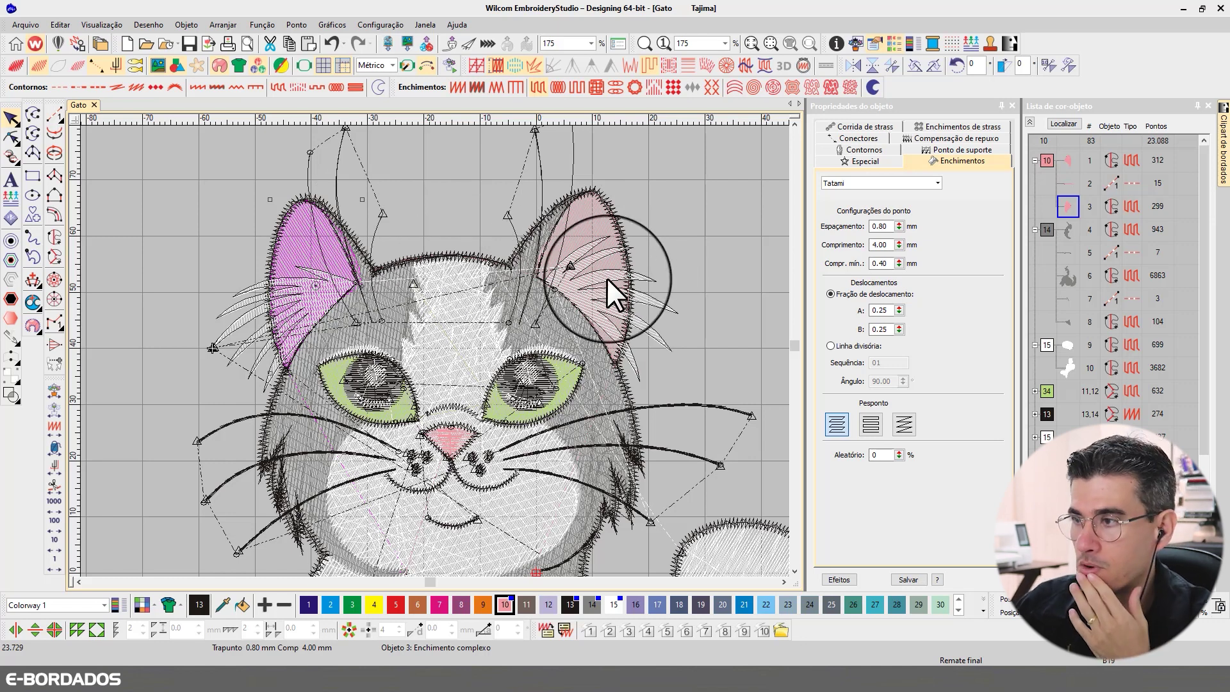
click(702, 232)
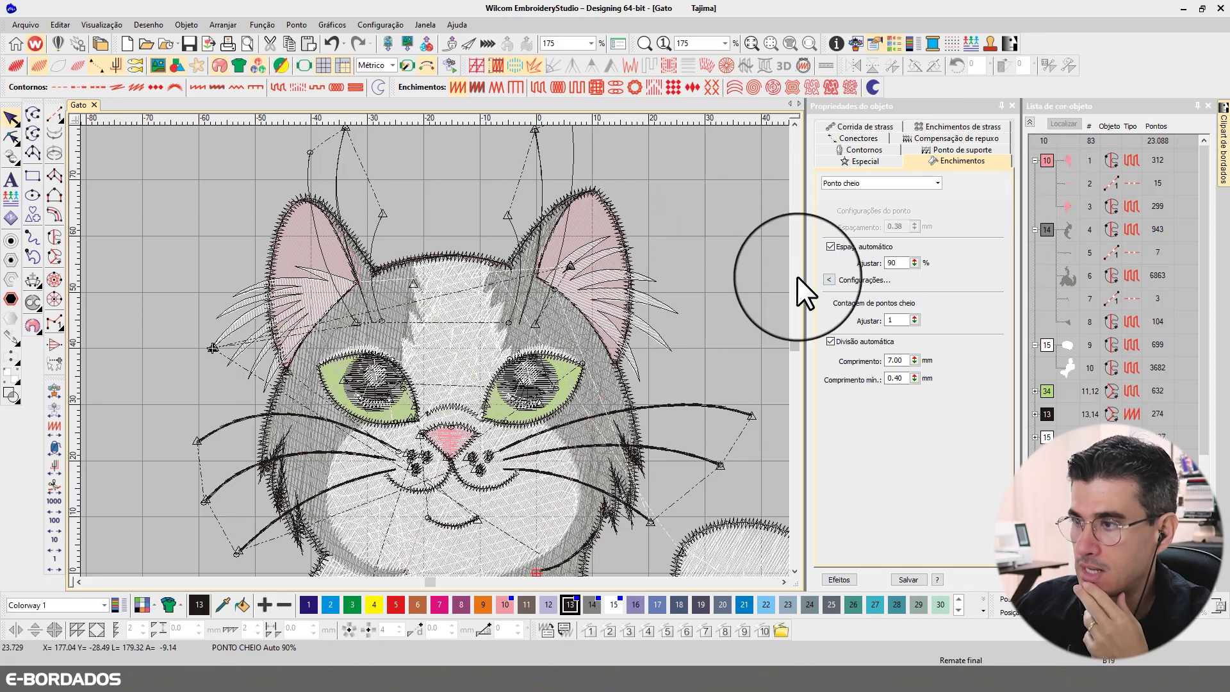
- Isolate all grey fills of colour 14 so only their stitches display around the cat's ears and forehead
click(1031, 121)
click(1046, 183)
key(0)
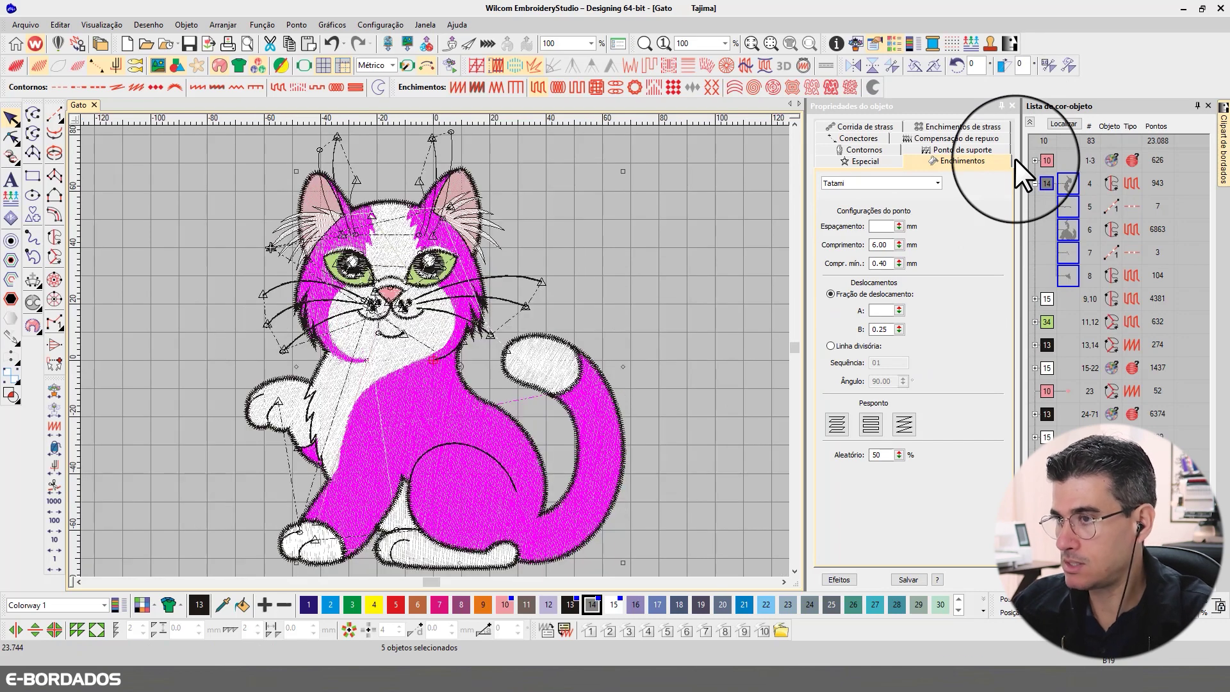
click(1067, 124)
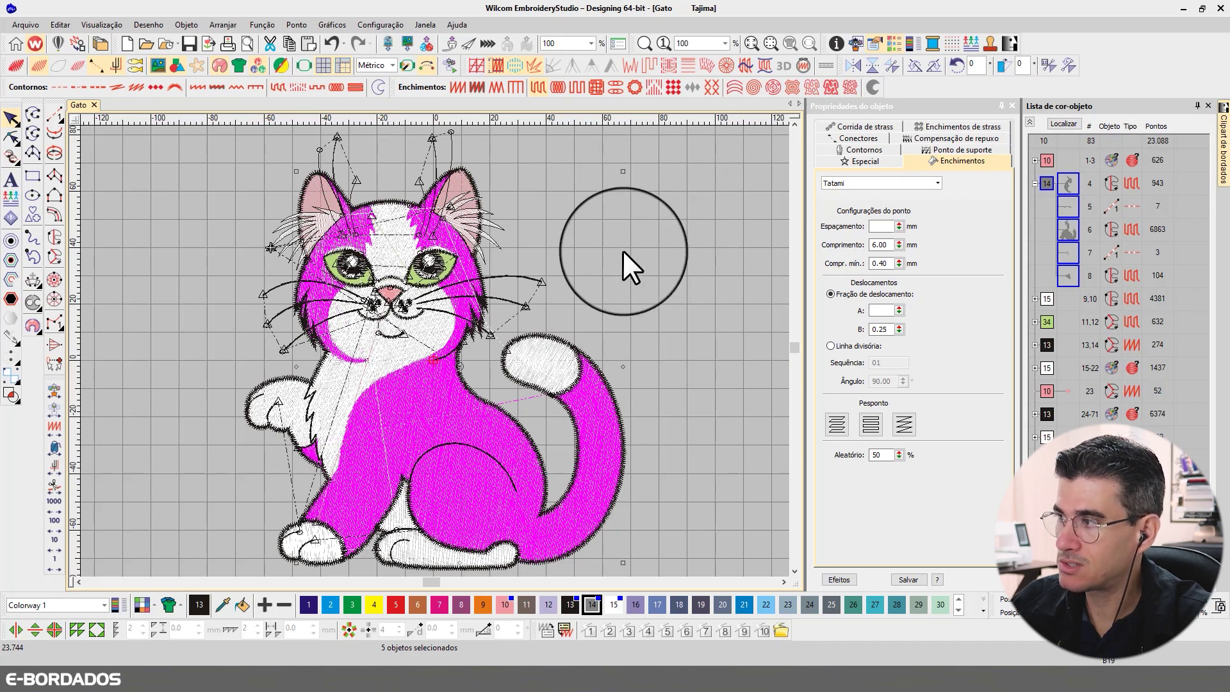
key(b)
drag(356, 190, 505, 264)
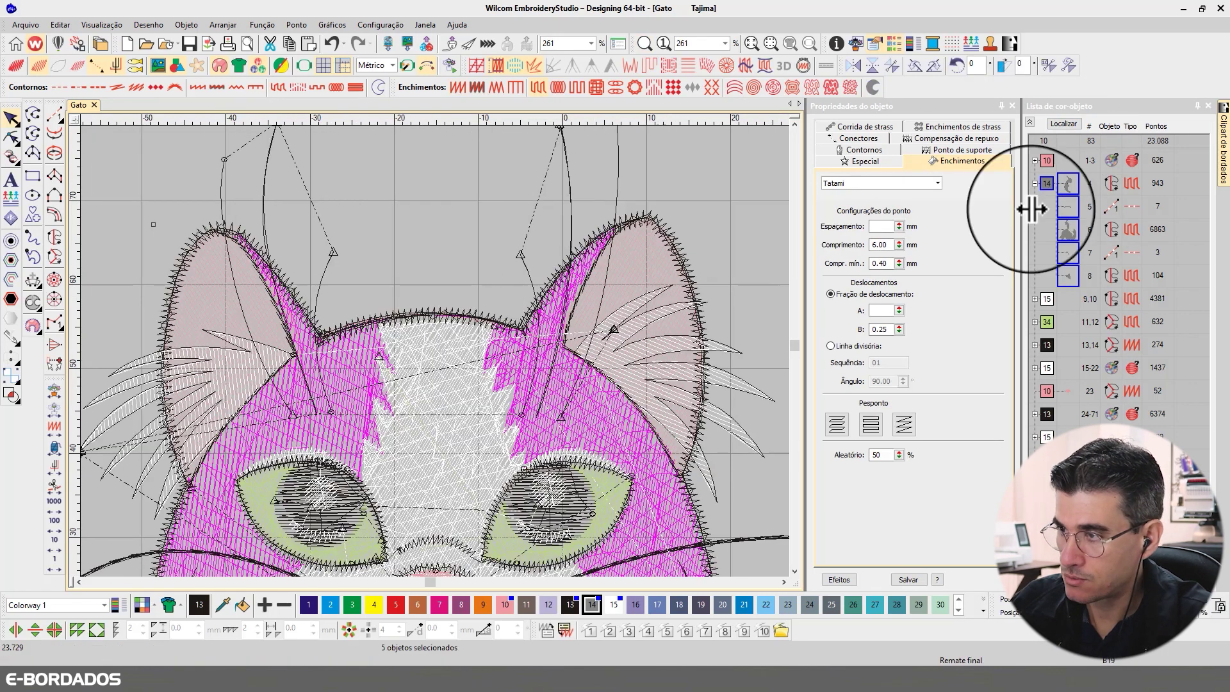
click(1066, 124)
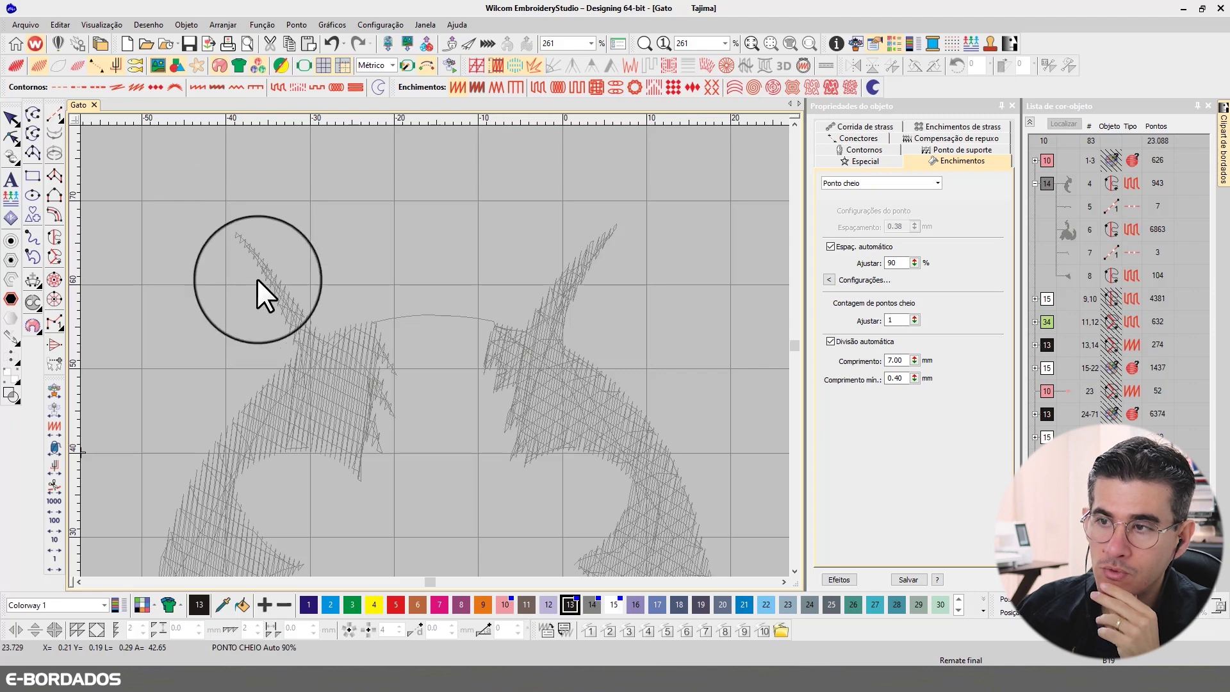
- Digitize a Curva complexa turning-stitch satin shape along the thin grey spike at the left ear's inner edge, closing it at the head
click(56, 256)
click(300, 361)
click(326, 340)
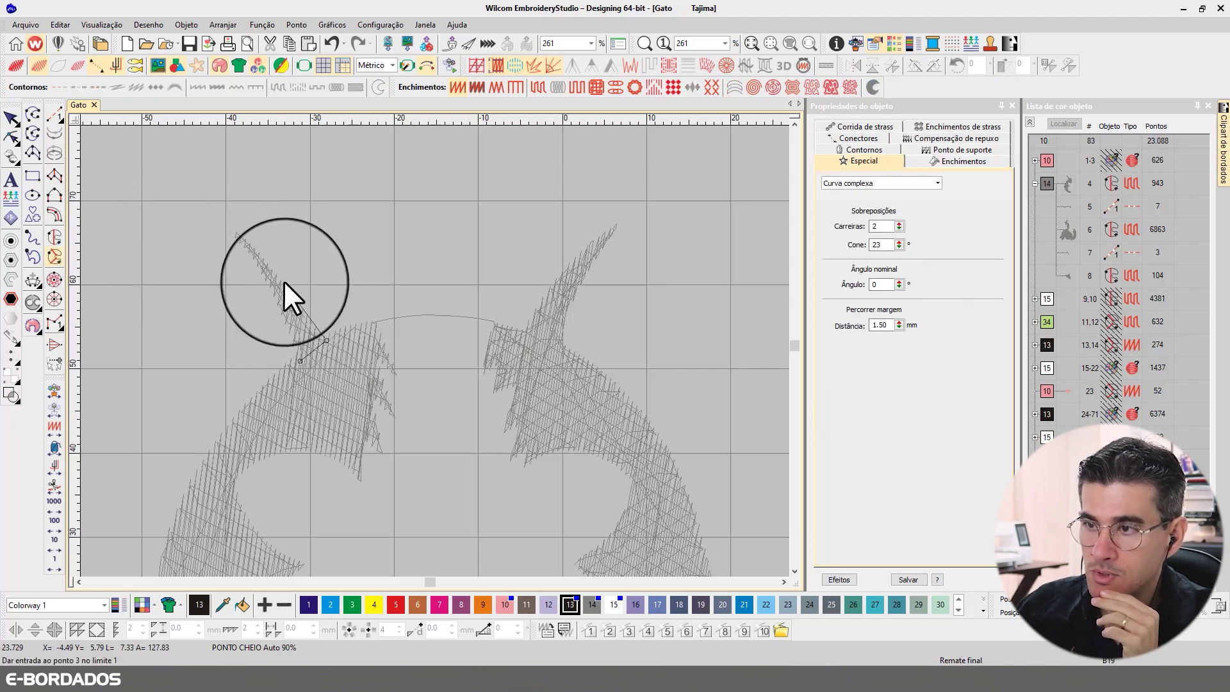
click(283, 281)
click(237, 232)
click(237, 234)
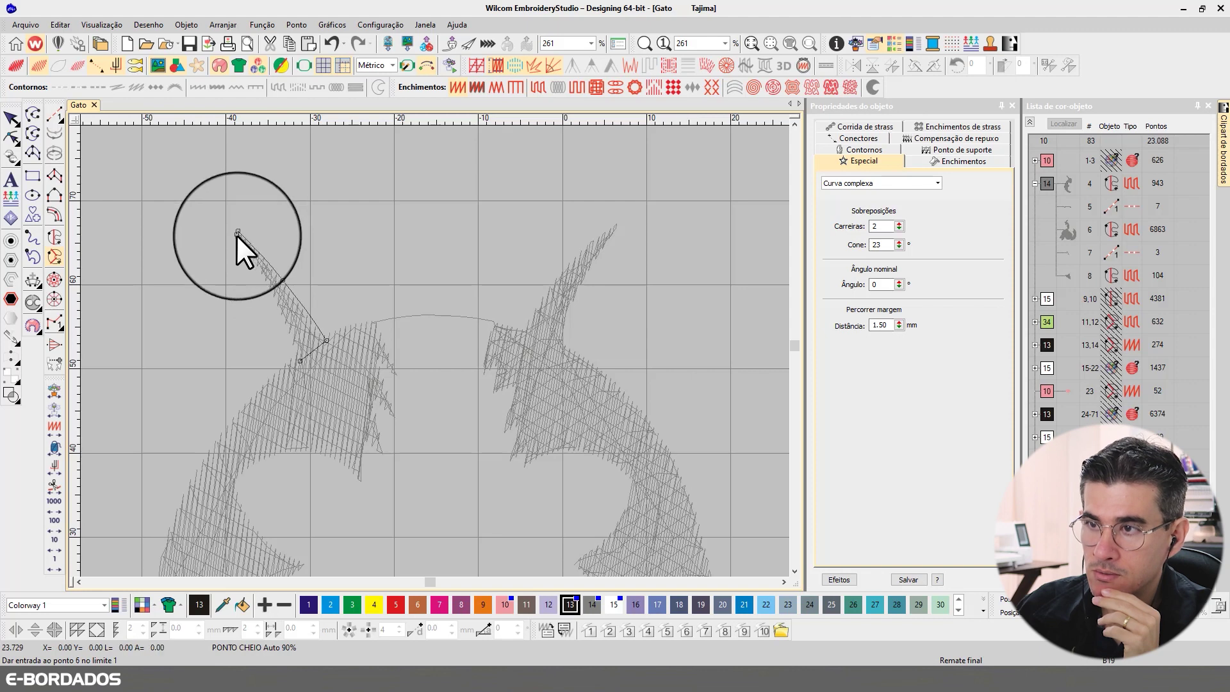
click(275, 296)
click(300, 357)
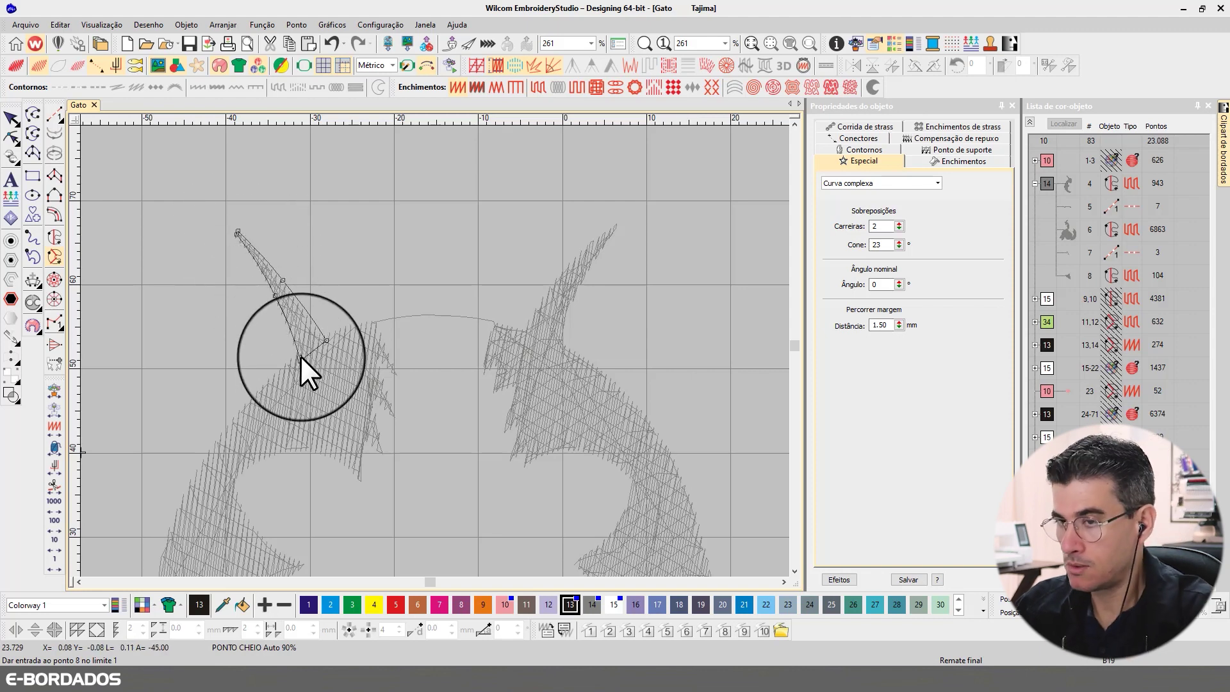
key(Return)
key(Return)
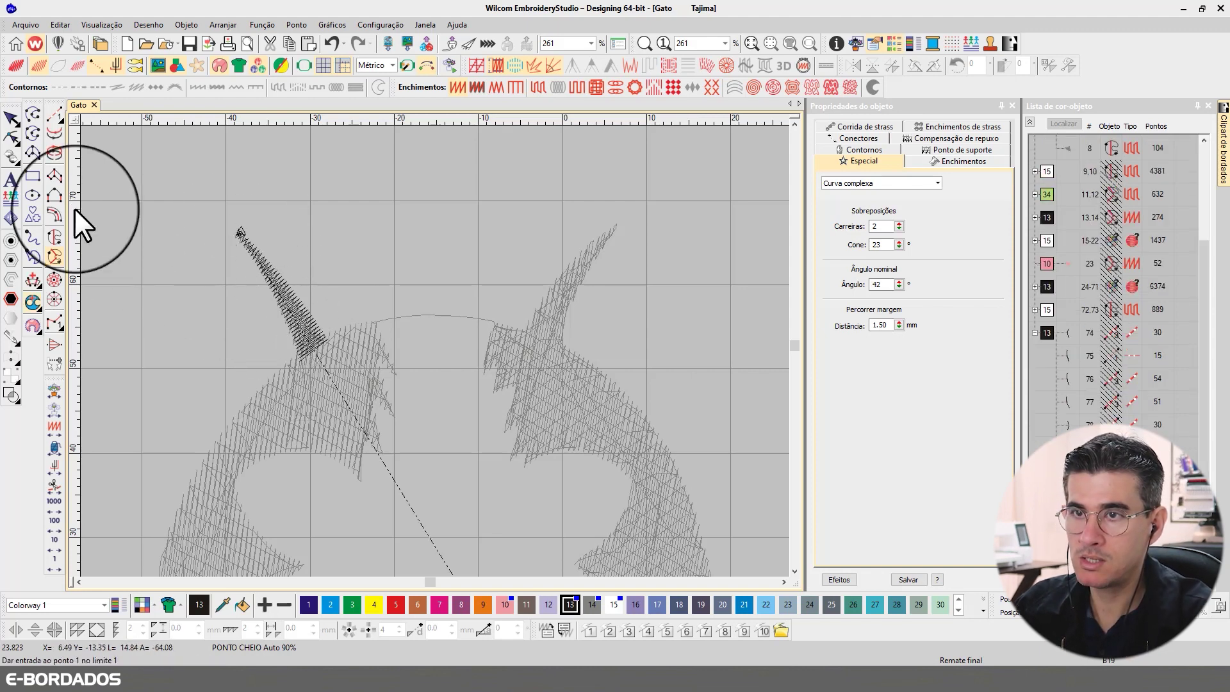
- Reshape the left grey head fill by removing its outline nodes along the ear spike beneath the satin shape
click(12, 119)
click(236, 225)
click(343, 363)
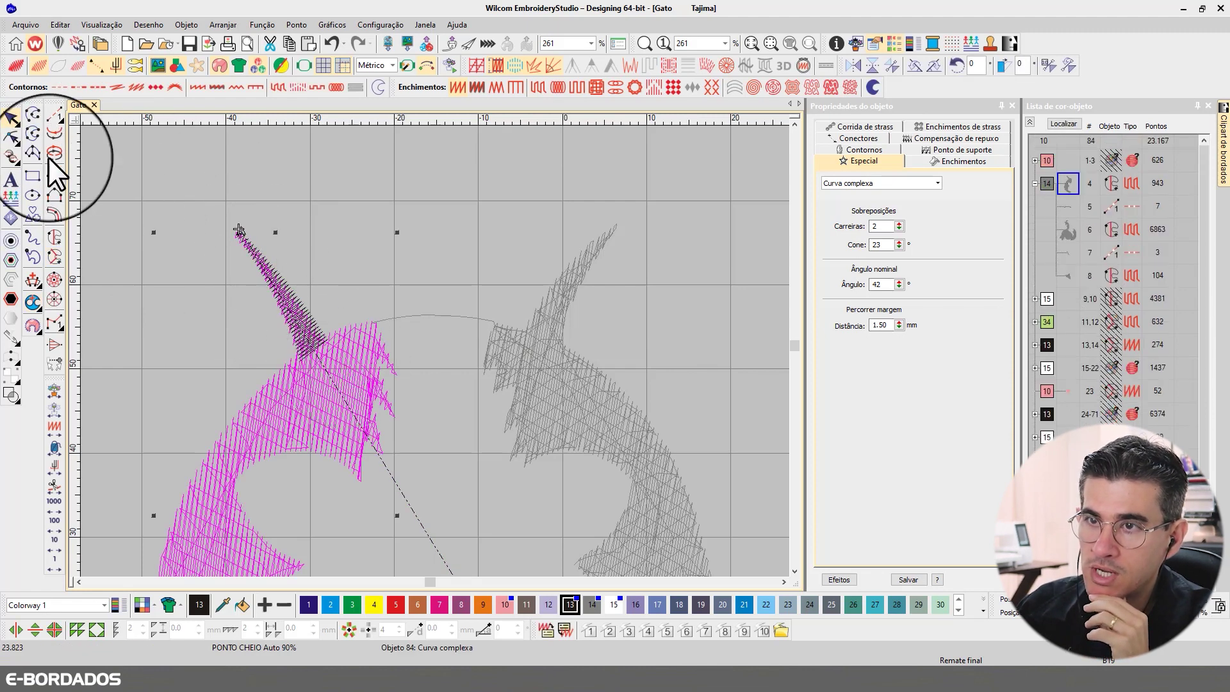
click(11, 138)
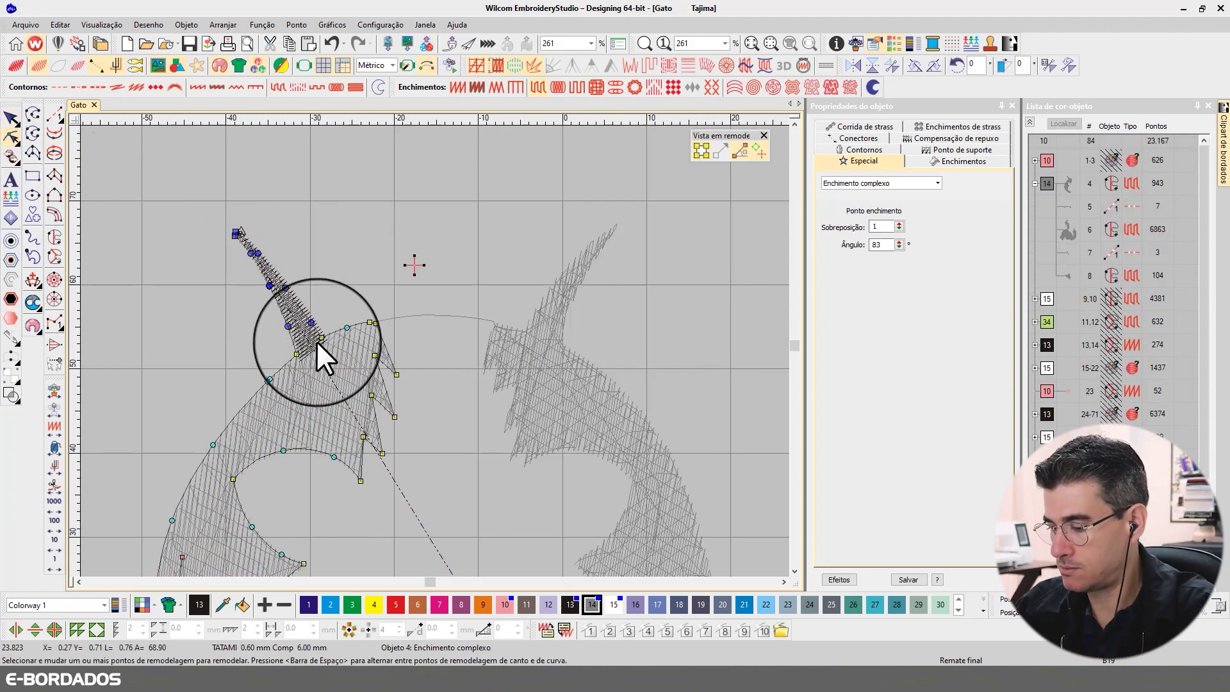
click(316, 341)
click(12, 119)
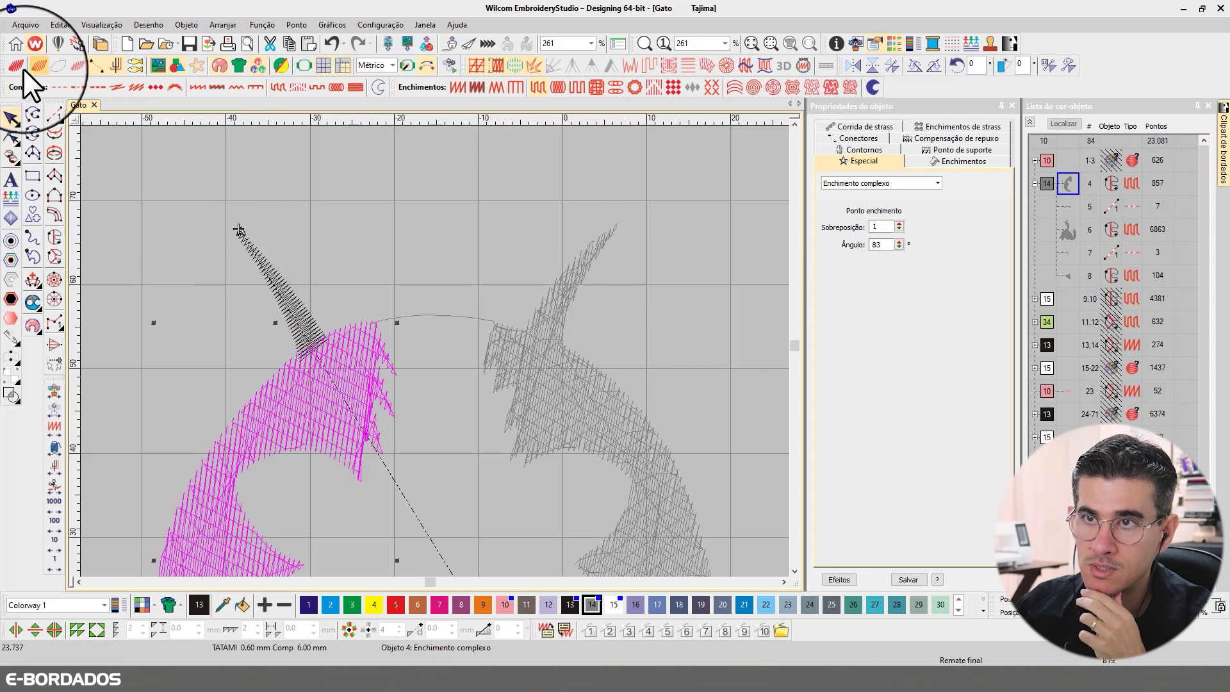
- Turn off automatic spacing for the satin ear spike and set its stitch spacing to 0.70 mm
click(23, 67)
click(329, 304)
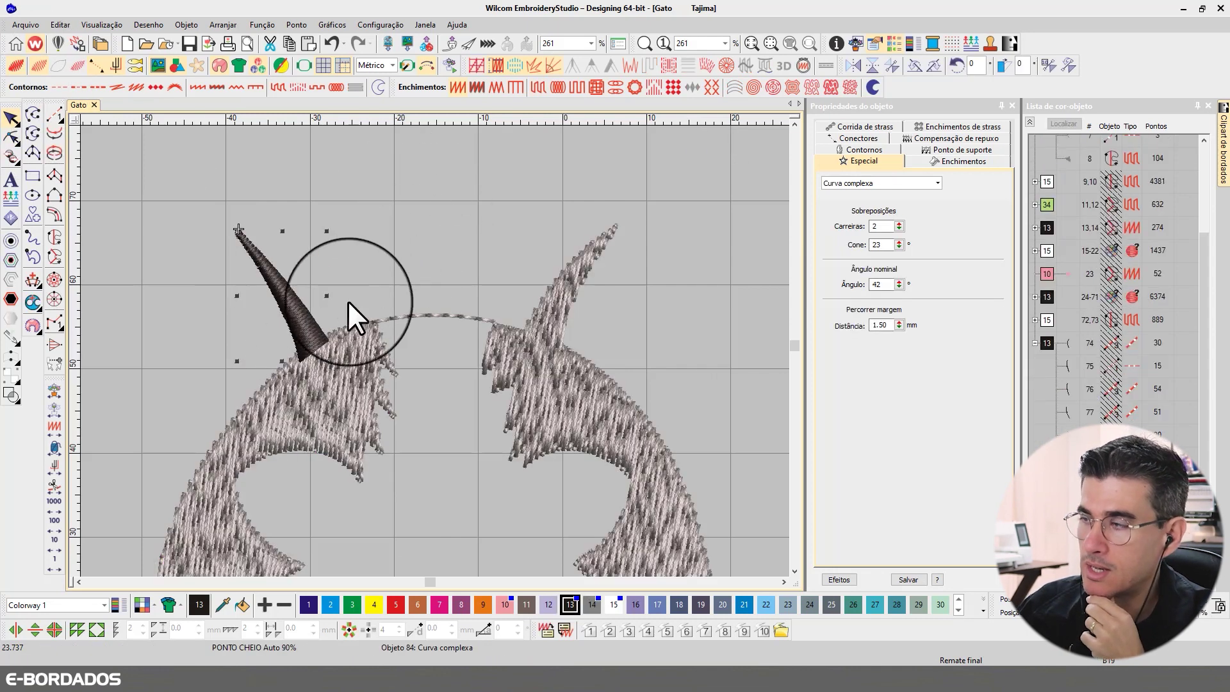
click(934, 165)
drag(895, 227, 919, 228)
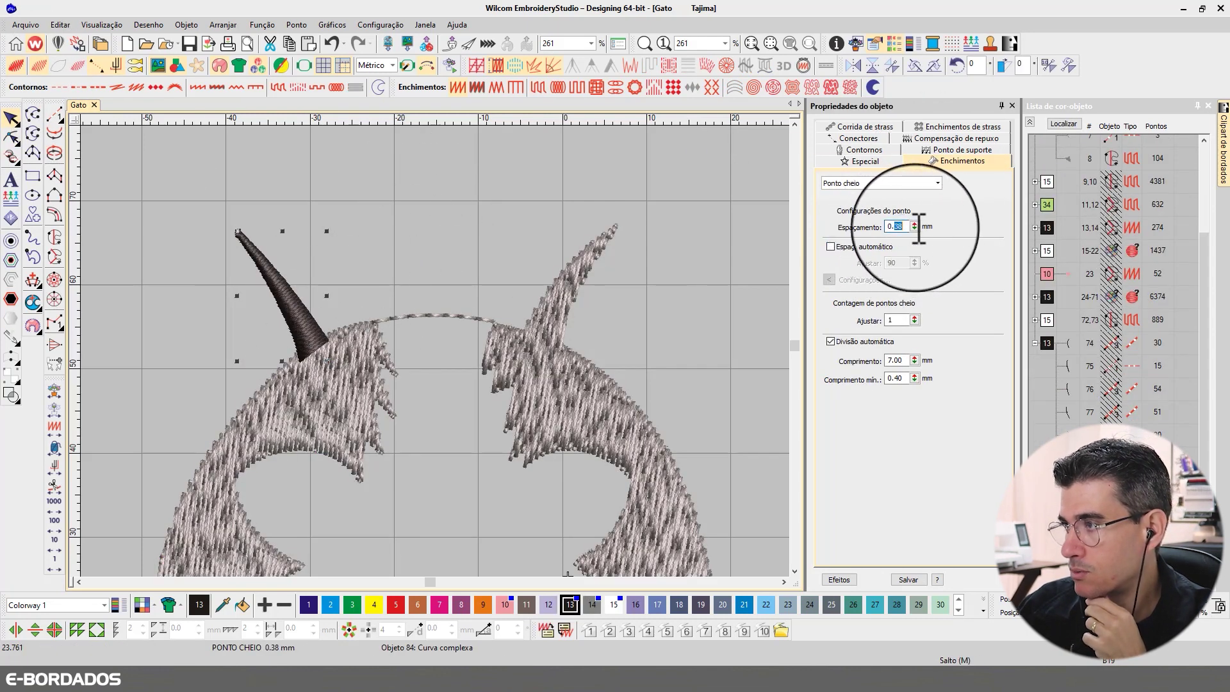
text(70)
key(Return)
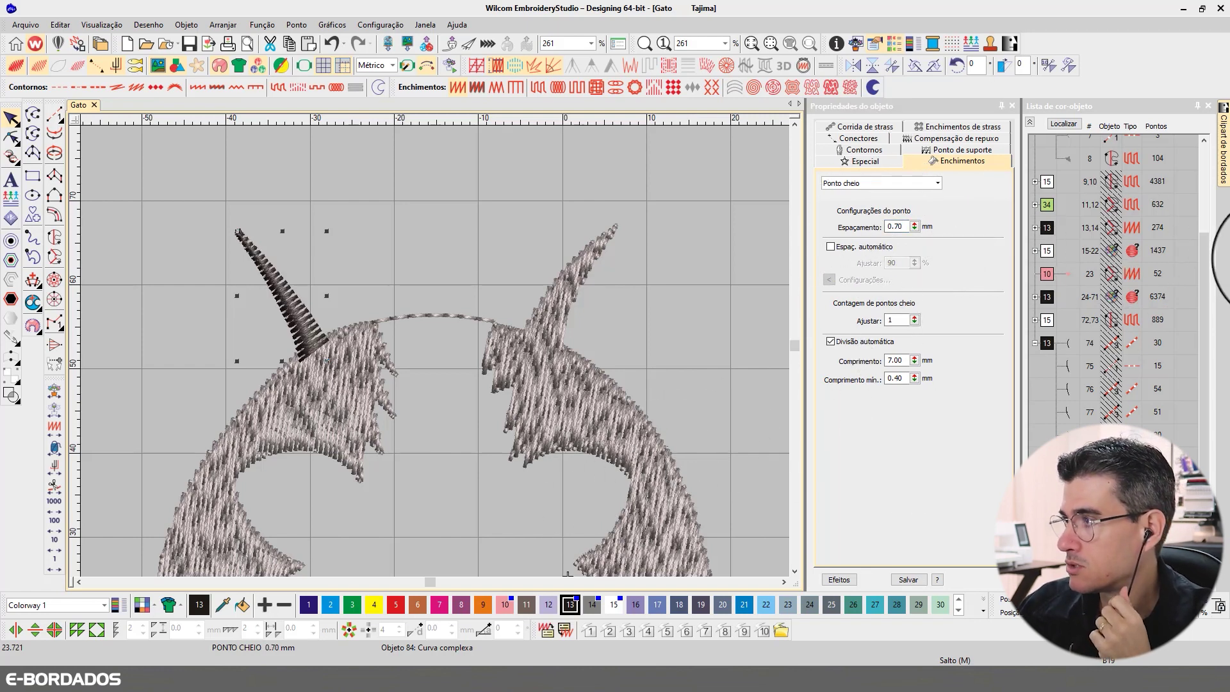
- Recolour the satin ear spike to colour 14 and resequence it directly before the left grey head fill
drag(1209, 291, 1207, 125)
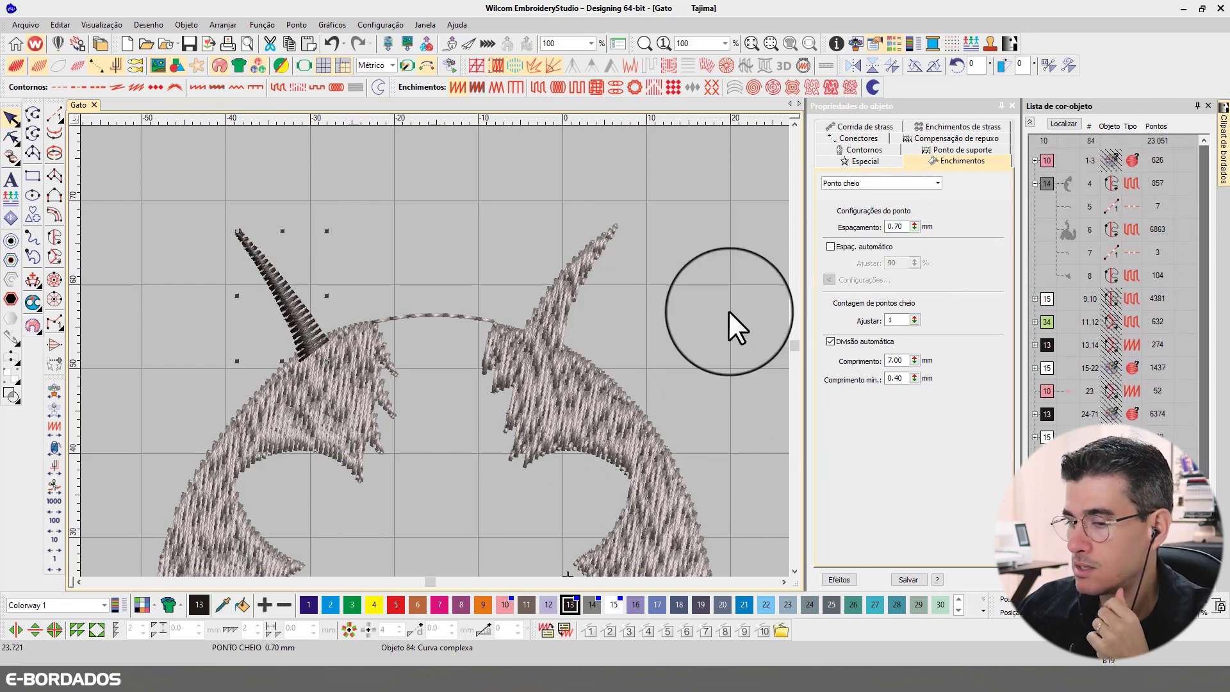
click(595, 606)
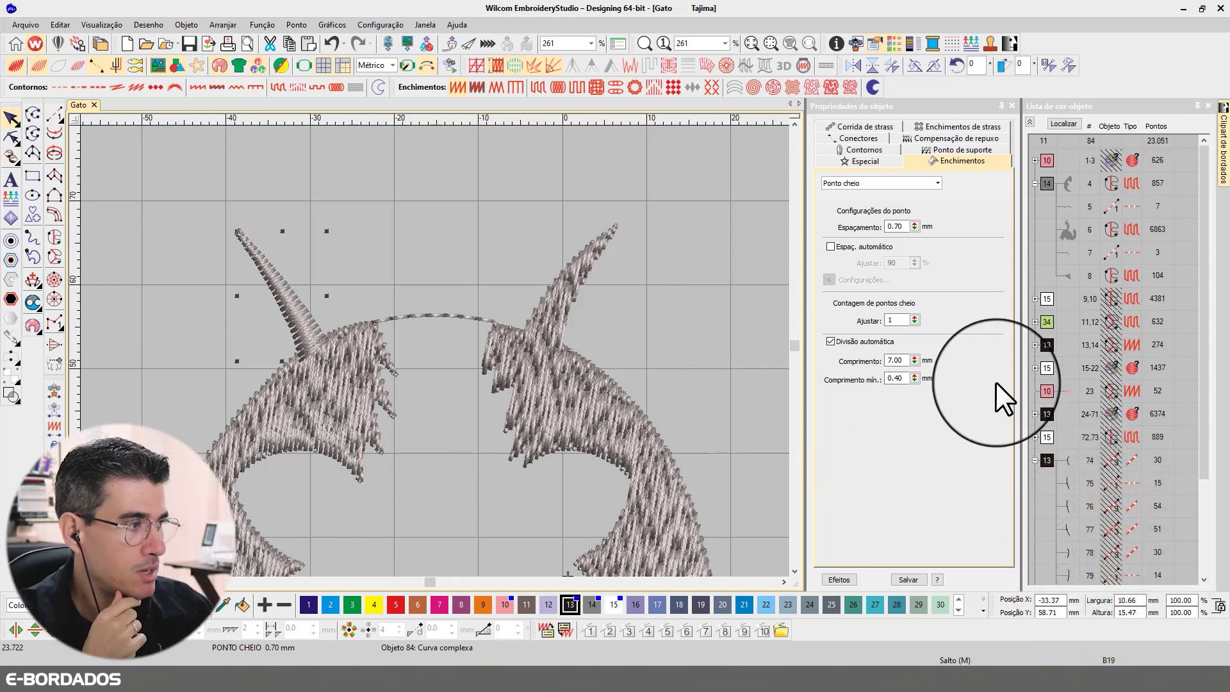
click(1036, 460)
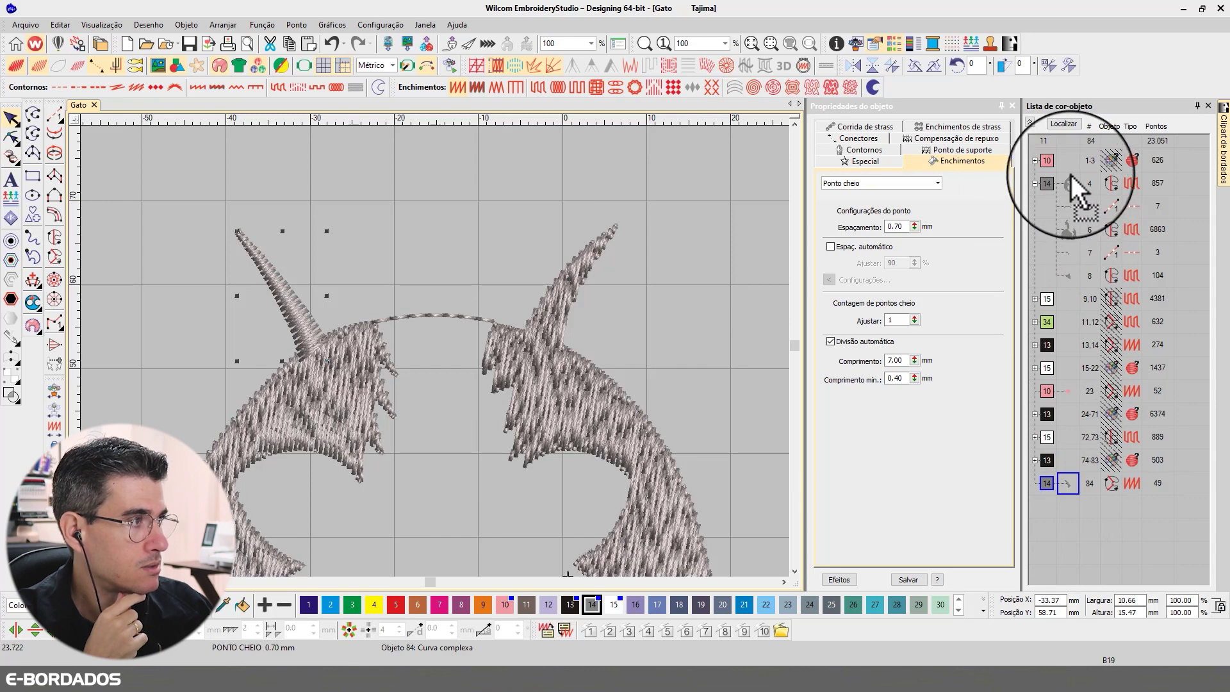
mouse_move(1071, 175)
mouse_down()
mouse_move(1065, 165)
mouse_move(1068, 199)
mouse_up()
- Move the left grey head fill's start point from the lower cheek up to the base of the satin ear spike
click(1075, 202)
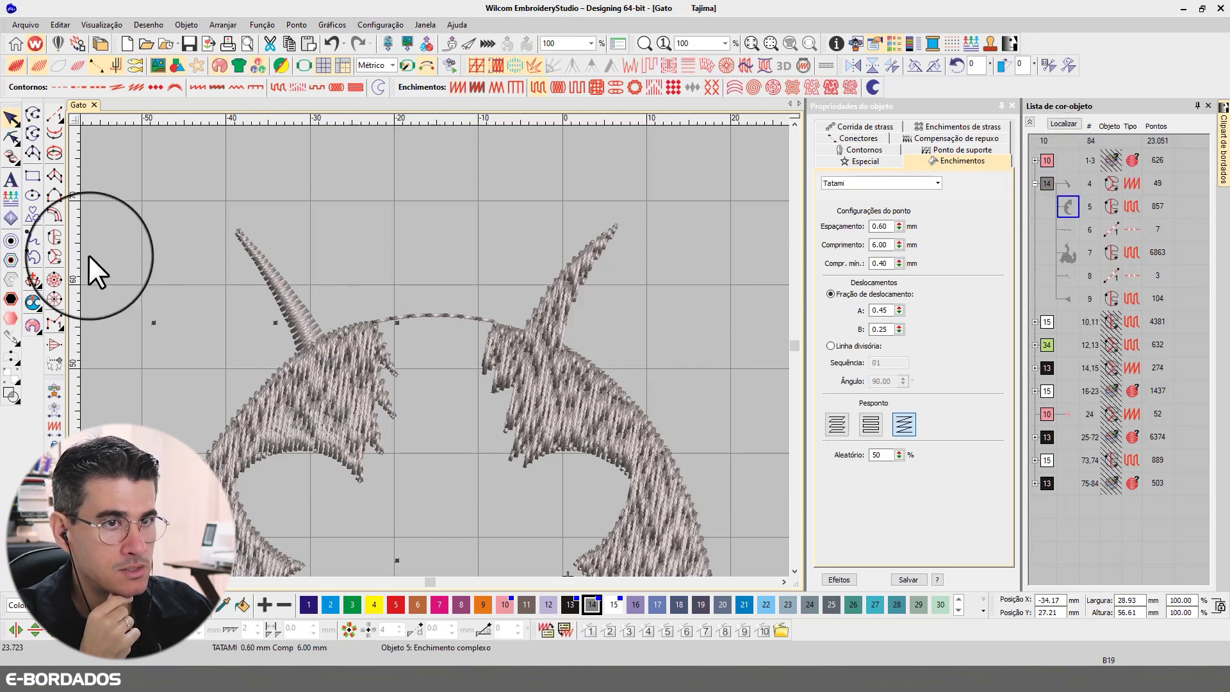
click(13, 137)
key(shift+z)
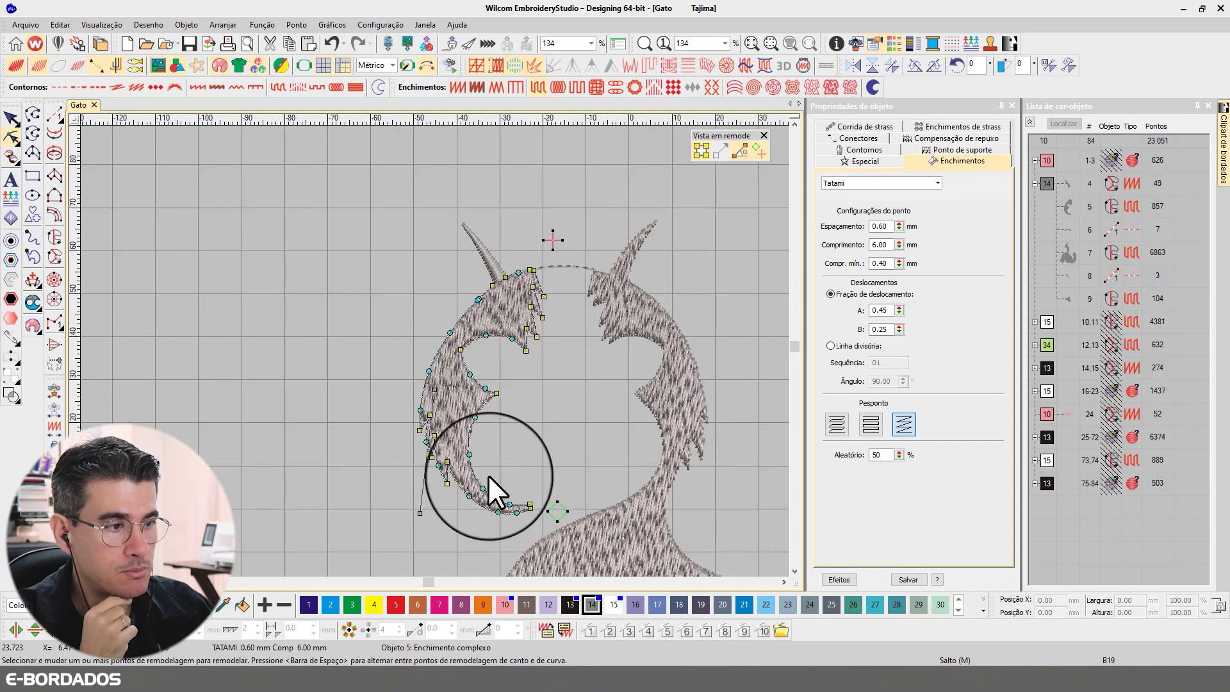
drag(557, 510, 494, 285)
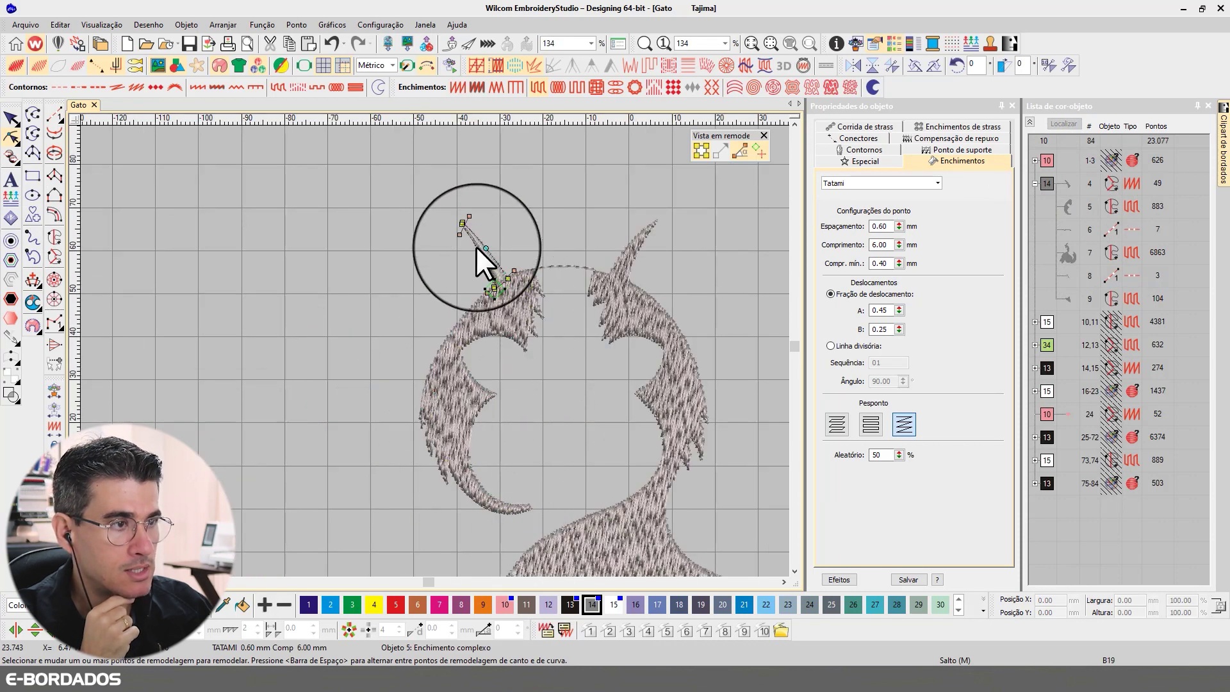
click(475, 246)
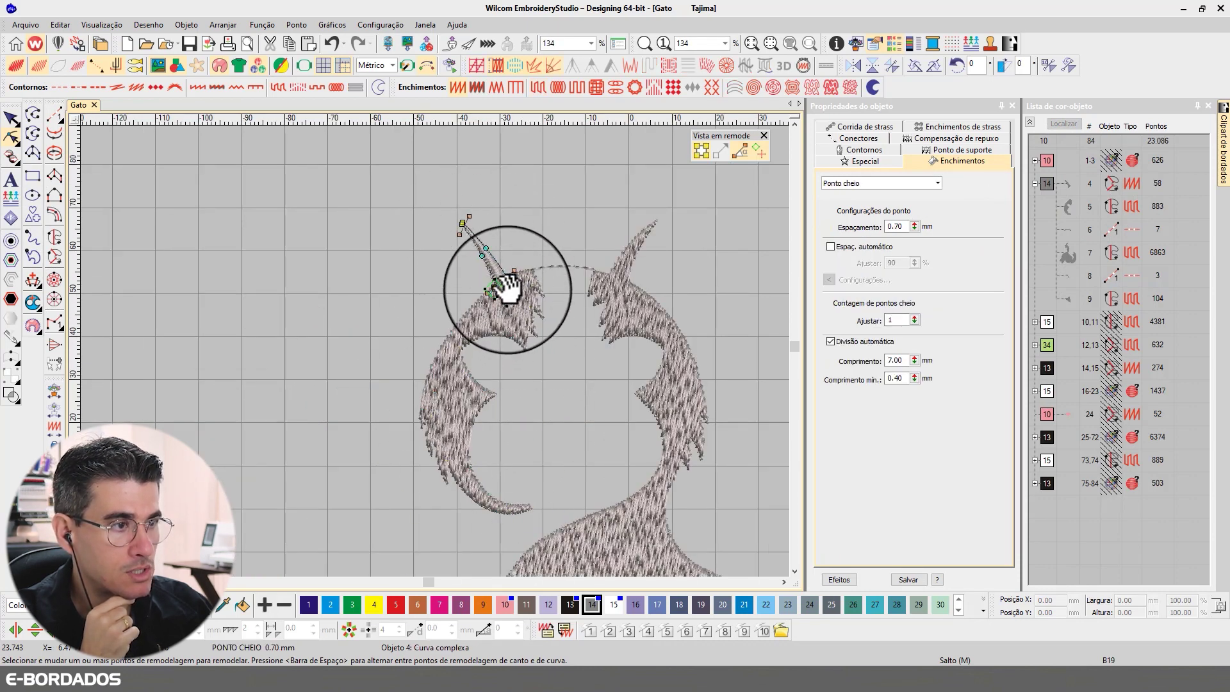
click(11, 118)
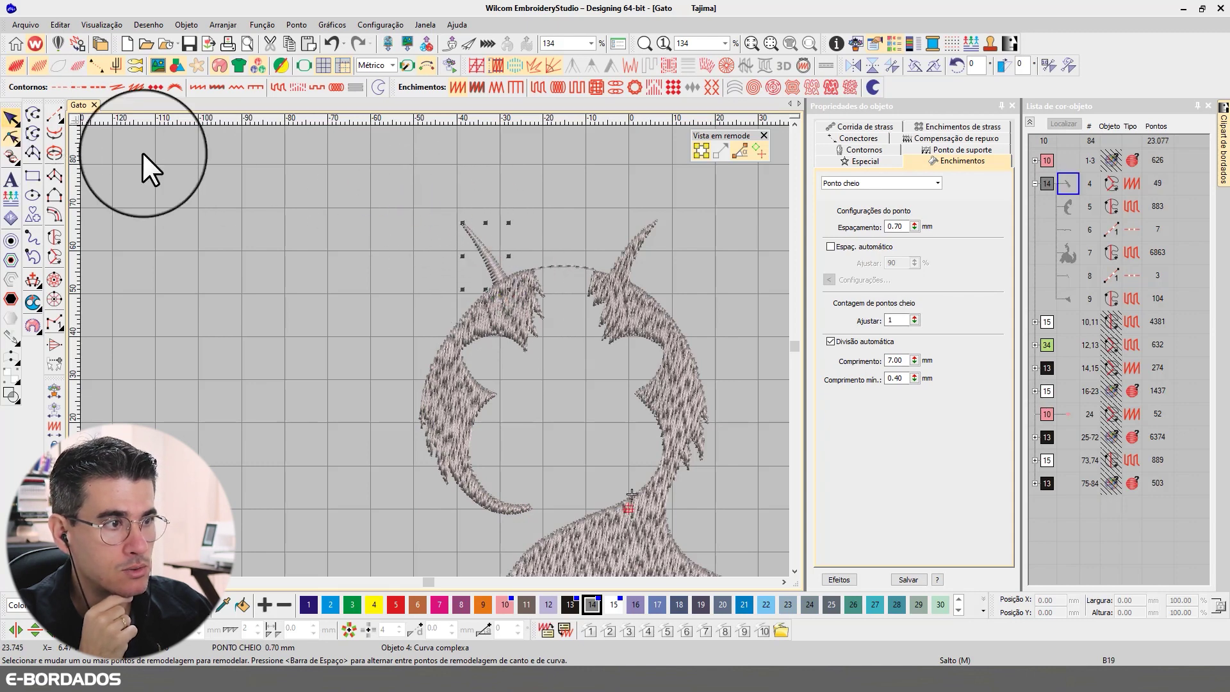
- Isolate the satin ear spike together with the left grey head fill and set their trim threshold for the next connector to 4.00 mm
click(1068, 183)
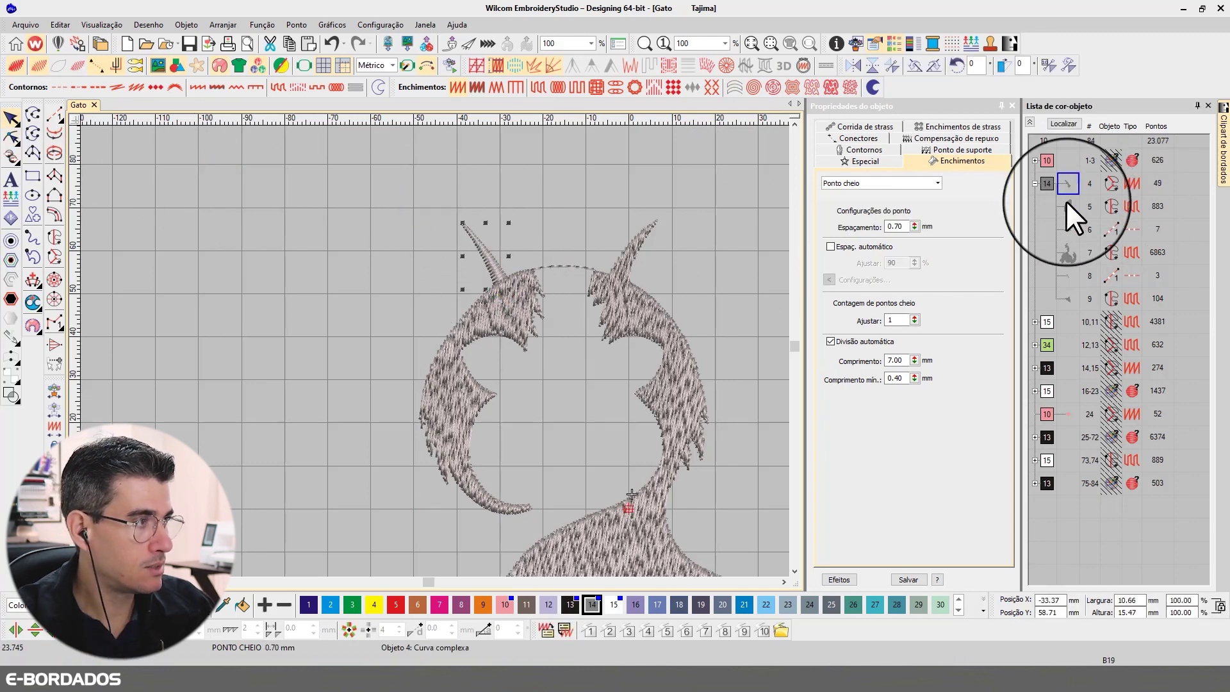
ctrl+click(1066, 202)
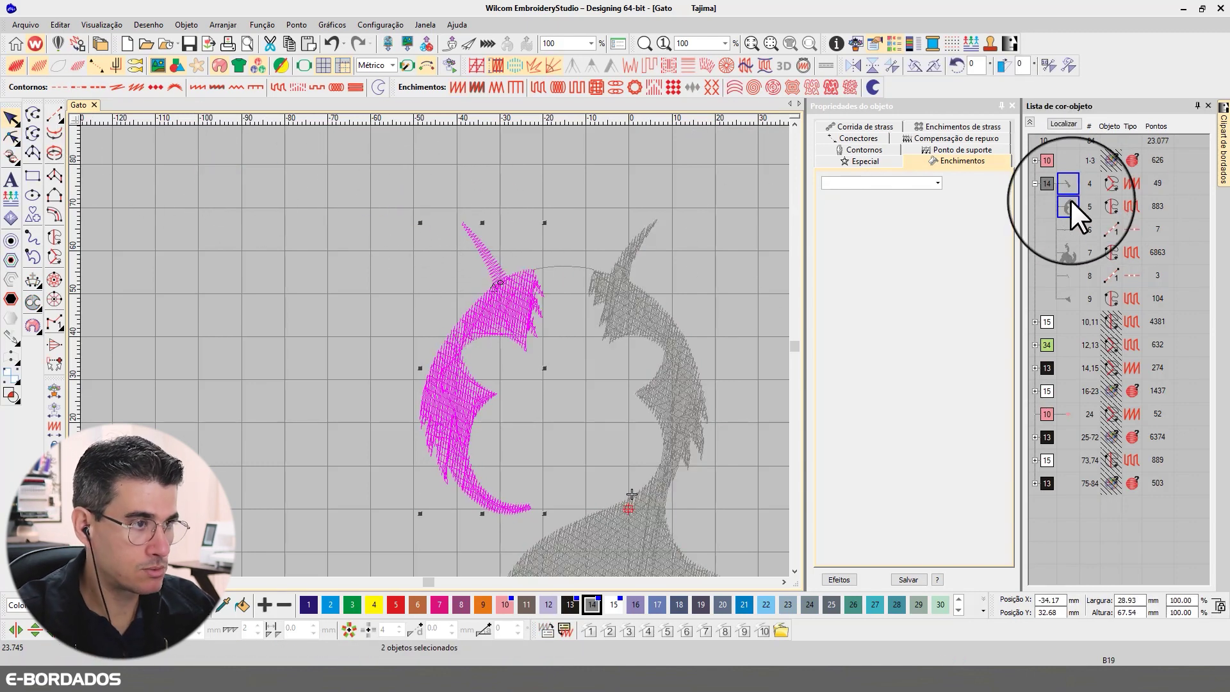
click(1063, 123)
scroll(546, 271, up, 3)
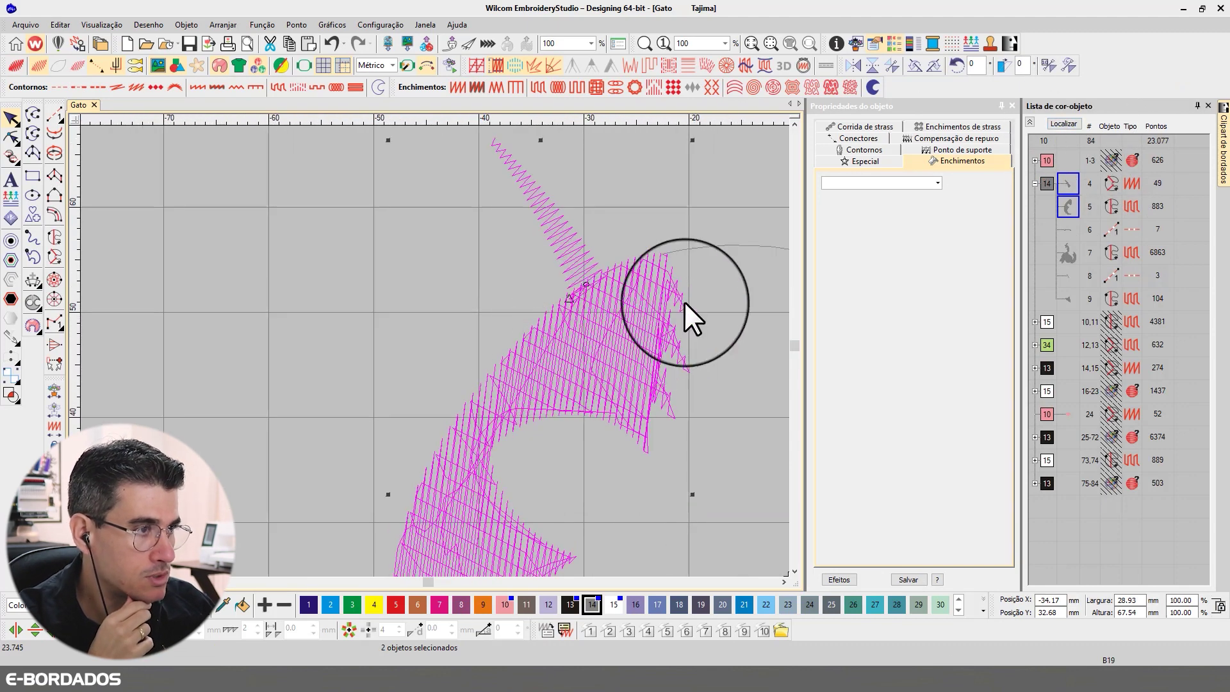
click(860, 138)
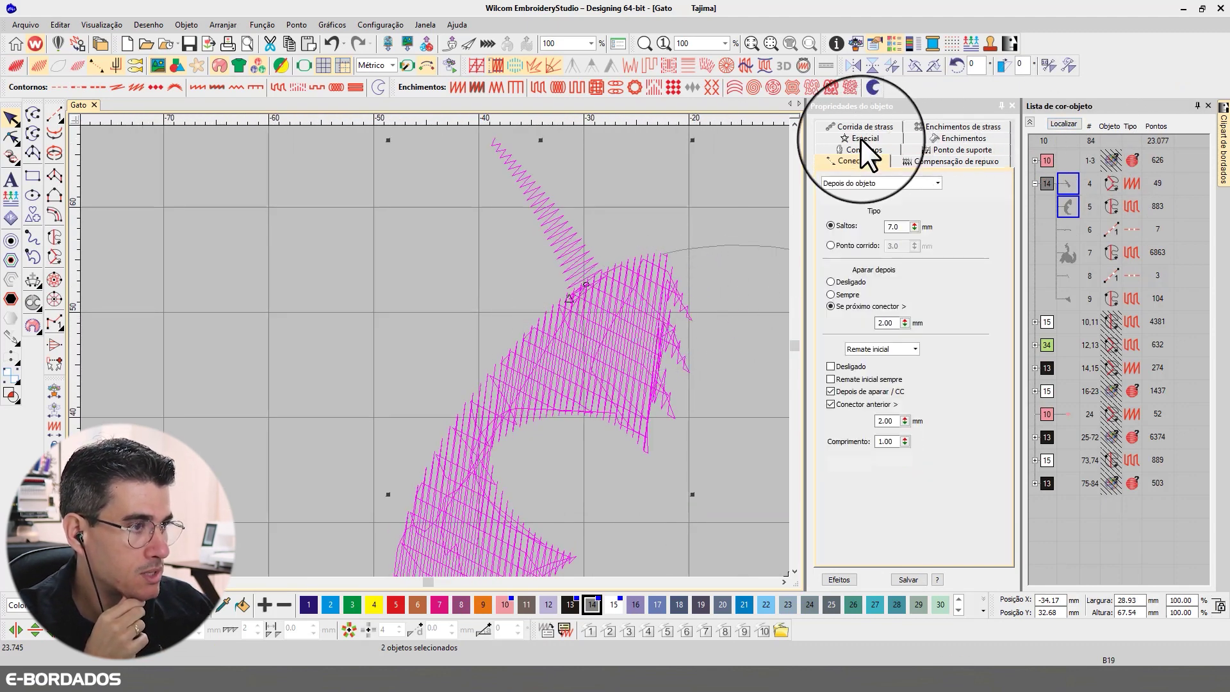
double_click(887, 323)
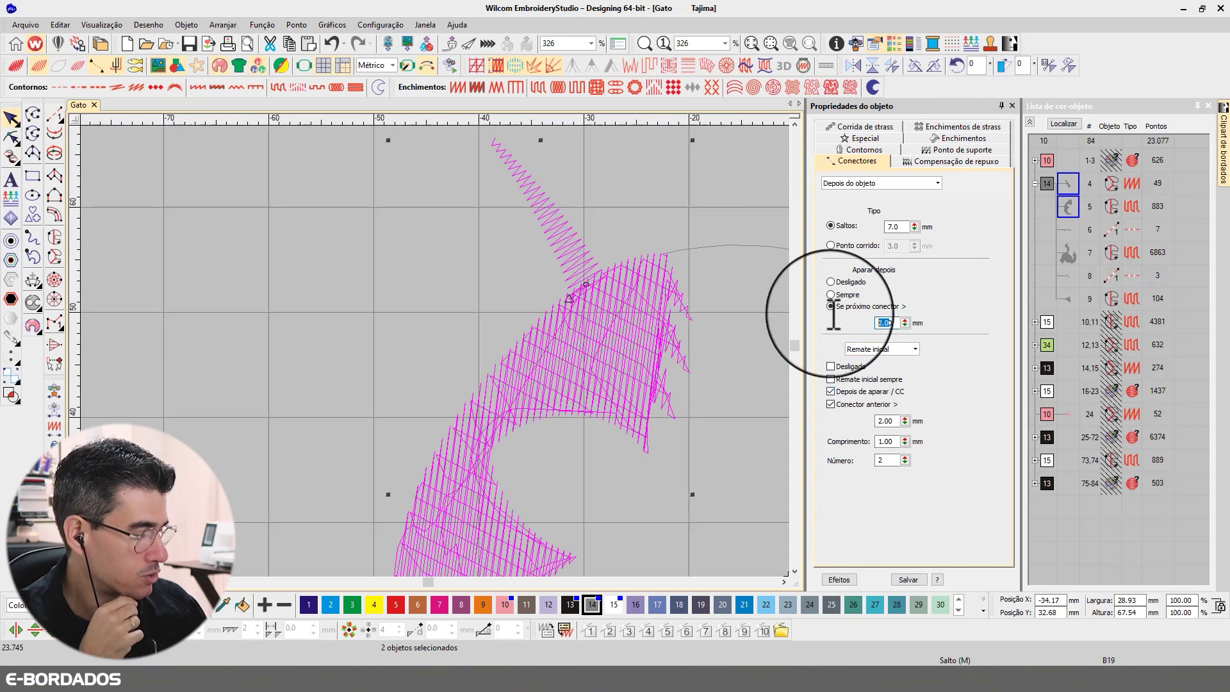
text(0)
text(4)
key(Return)
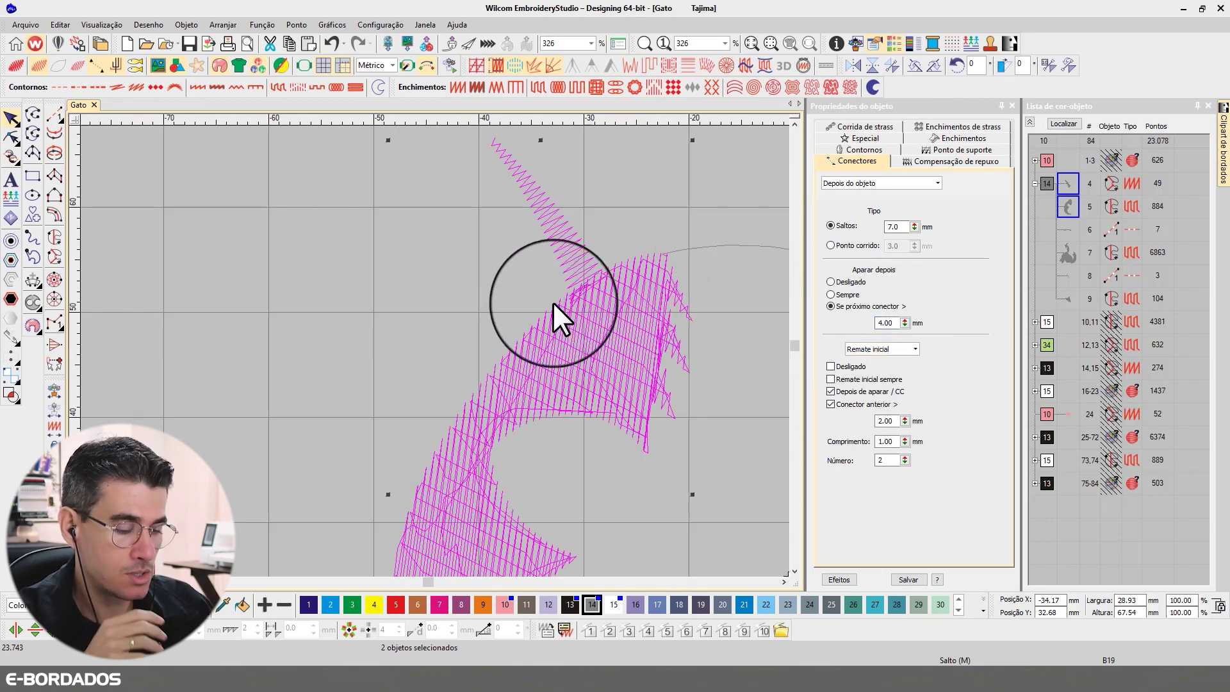
- Restore the display of the whole cat and examine how the reworked left ear edge blends with the outline and forehead fills
key(t)
scroll(563, 319, down, 5)
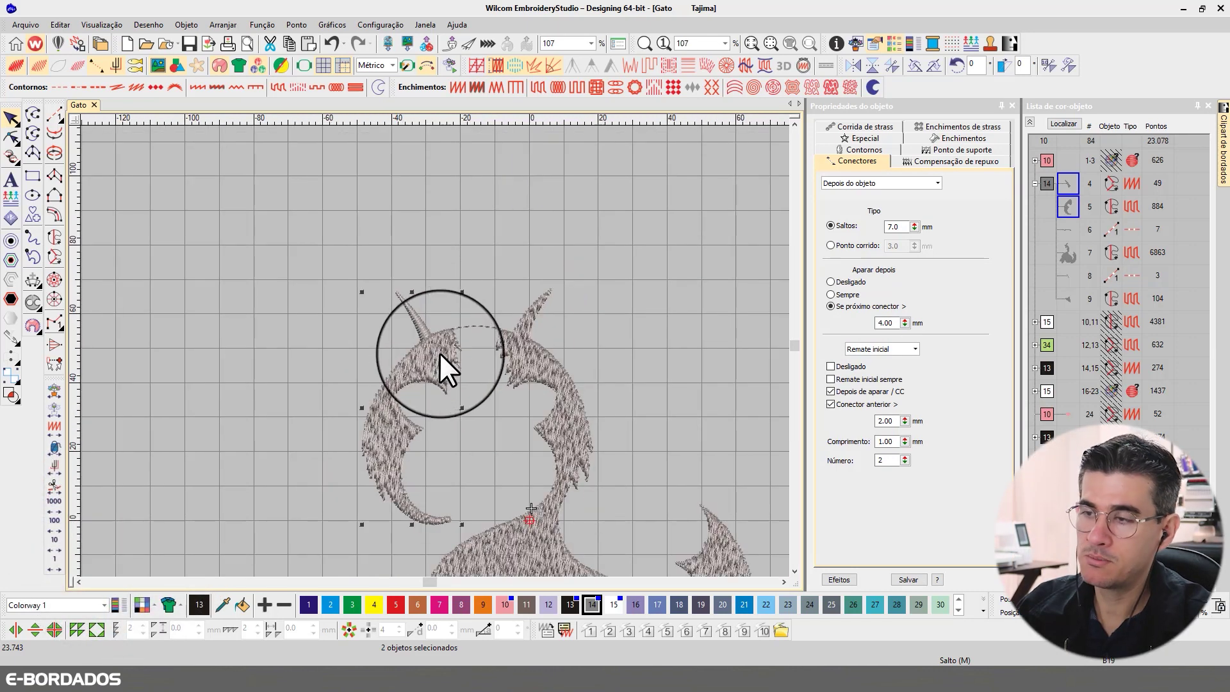
click(476, 233)
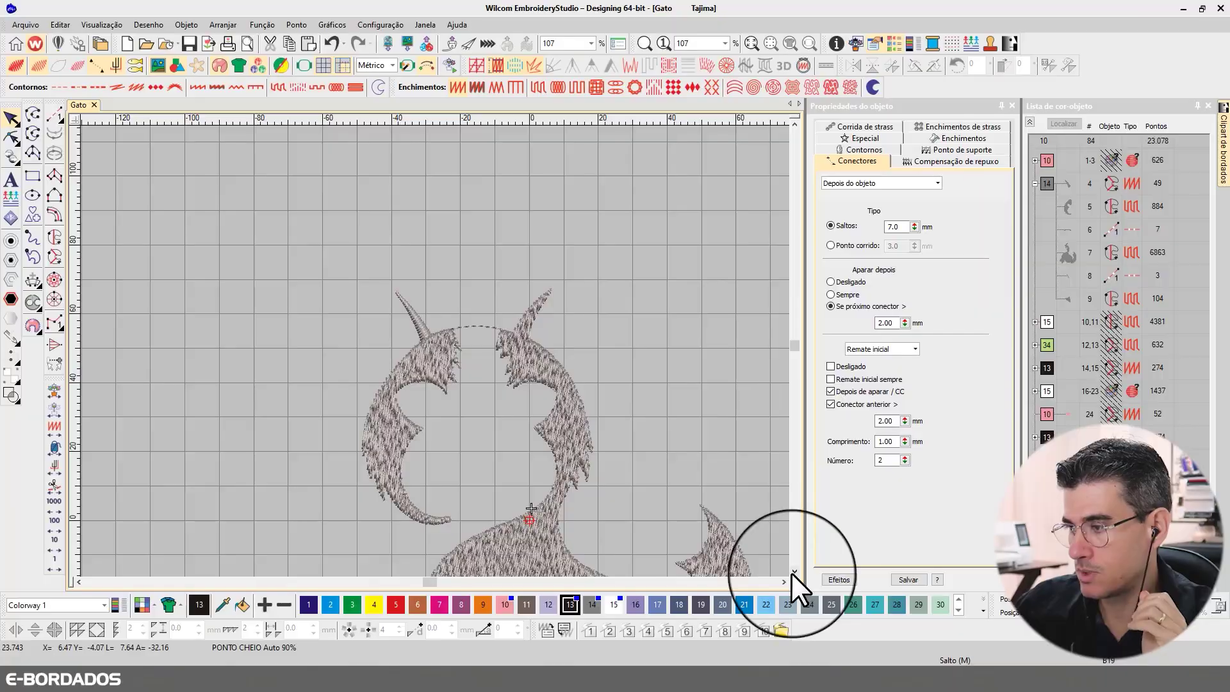
click(795, 571)
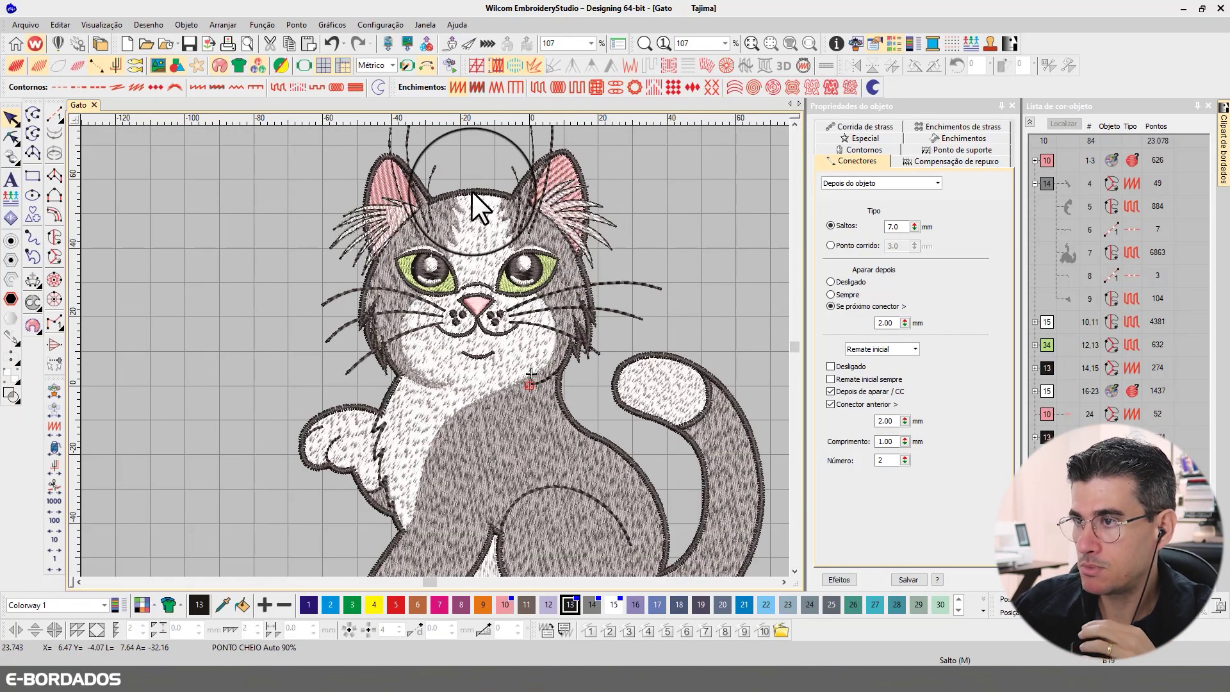
scroll(471, 190, up, 6)
scroll(431, 344, down, 1)
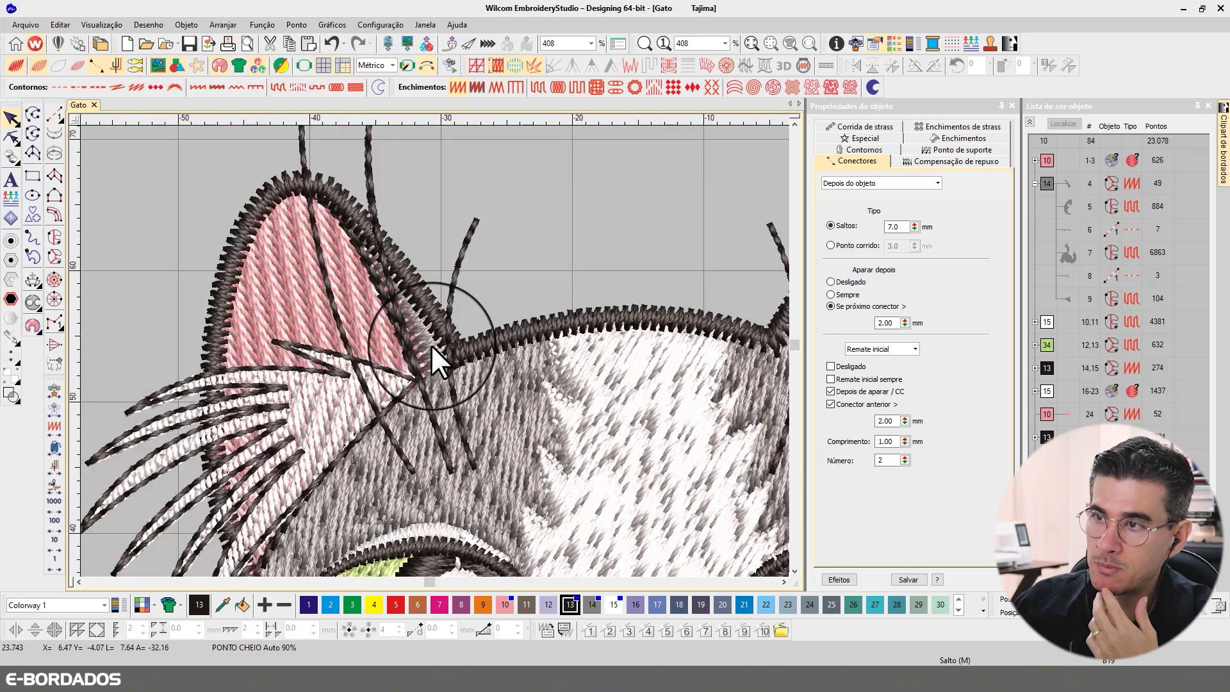
scroll(429, 344, down, 2)
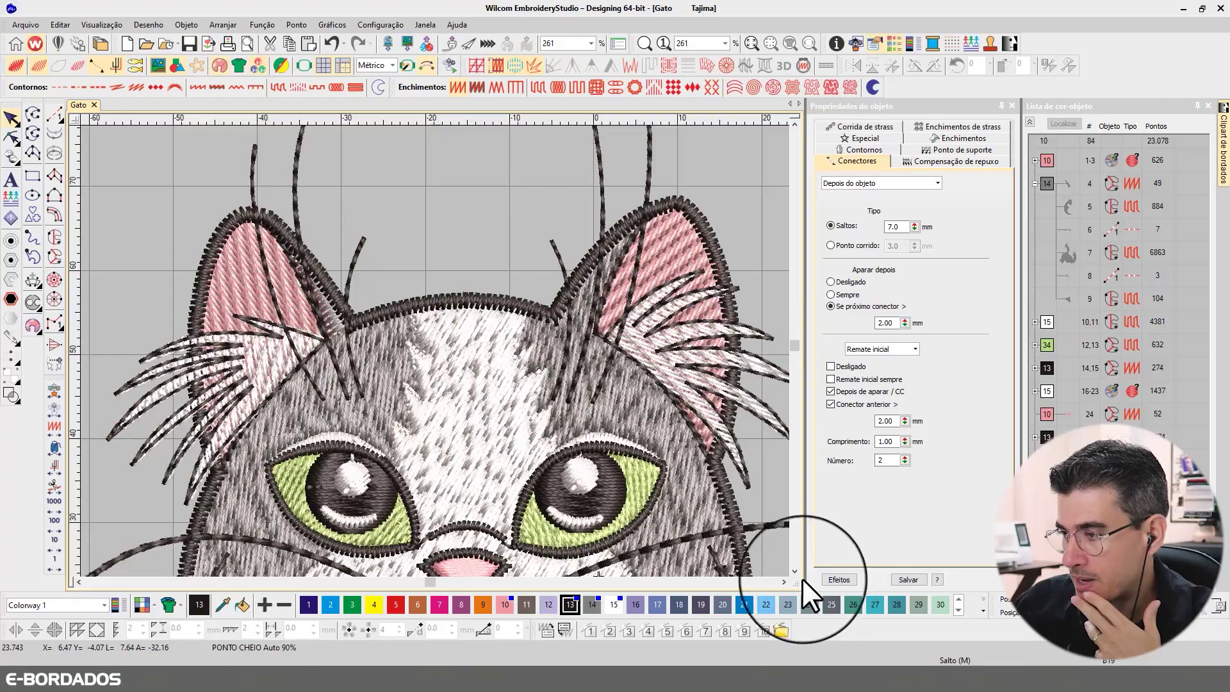
scroll(679, 422, up, 2)
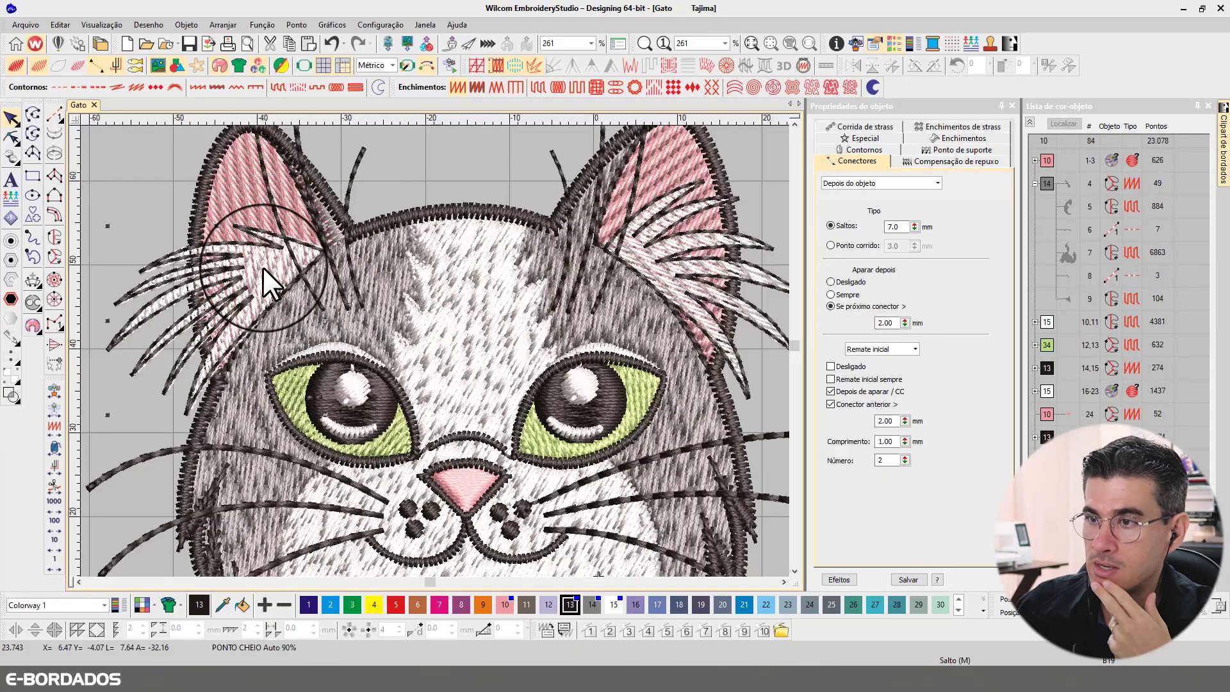
- Isolate the white fur tufts of both ears and examine the stitch layout of the left tuft's strands
click(263, 267)
click(1063, 125)
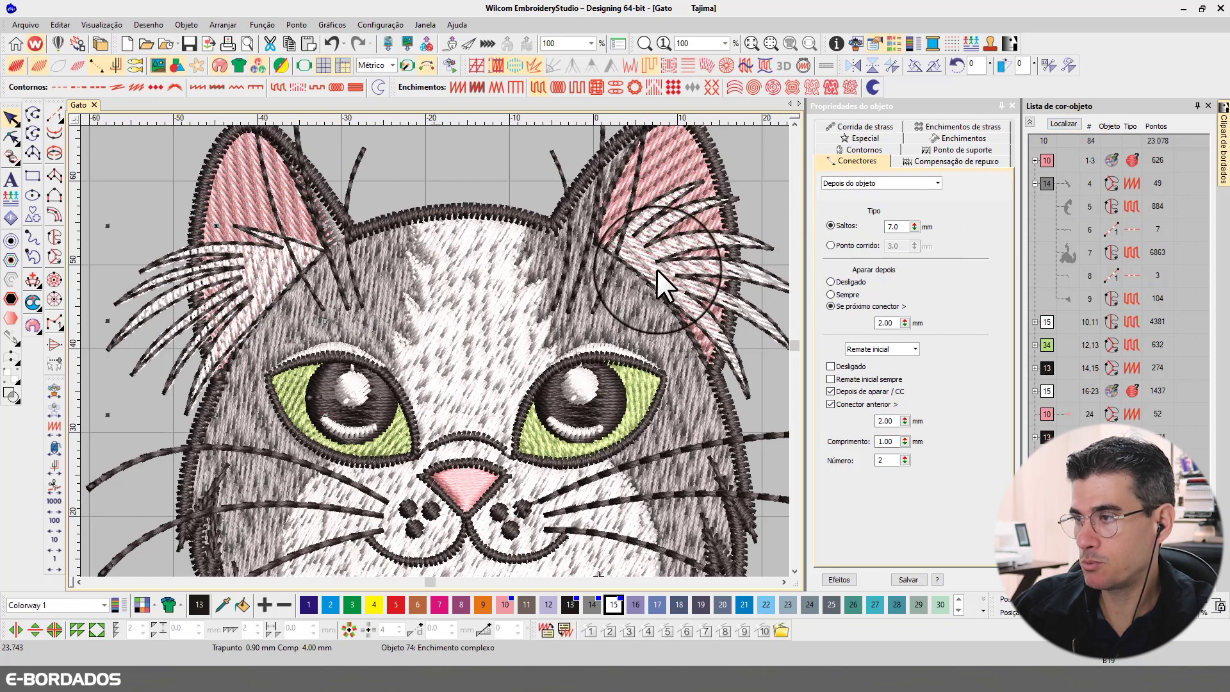
ctrl+click(662, 274)
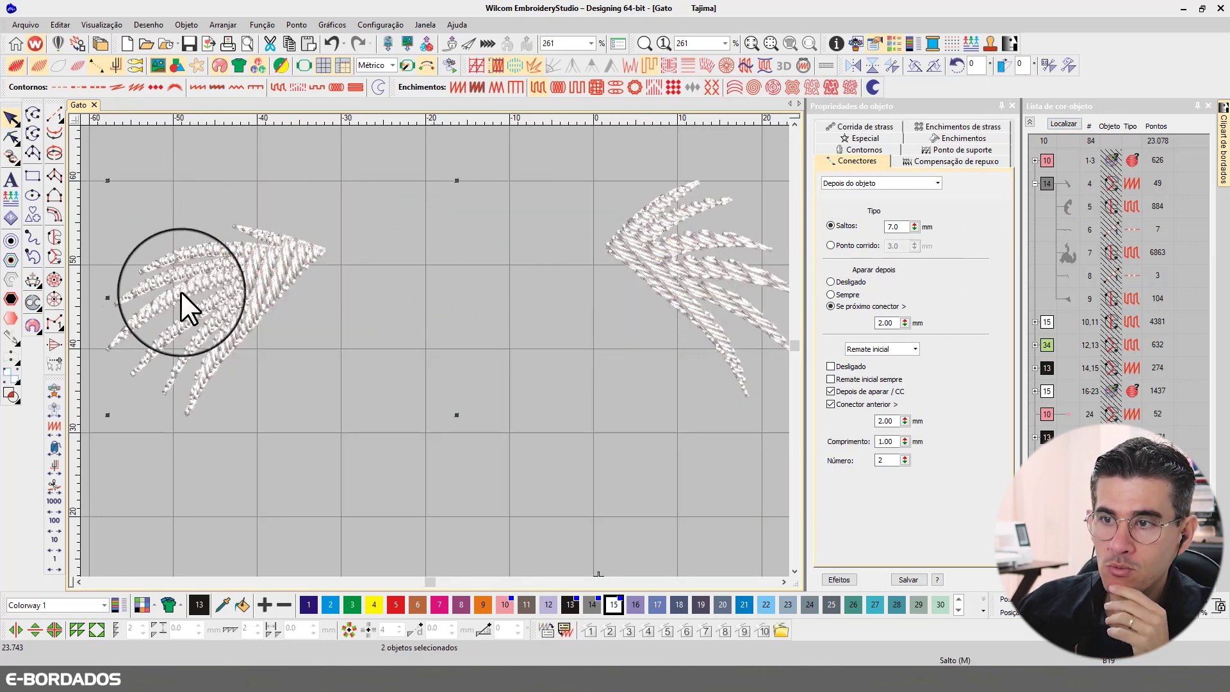
scroll(435, 351, up, 3)
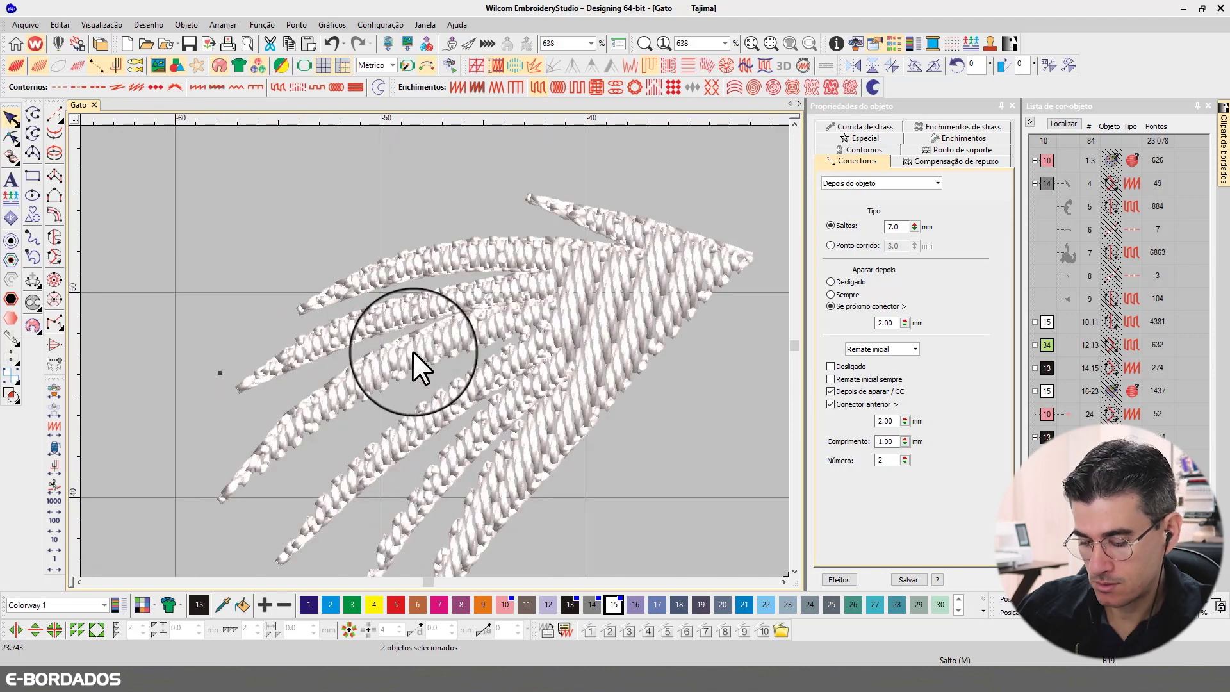
key(t)
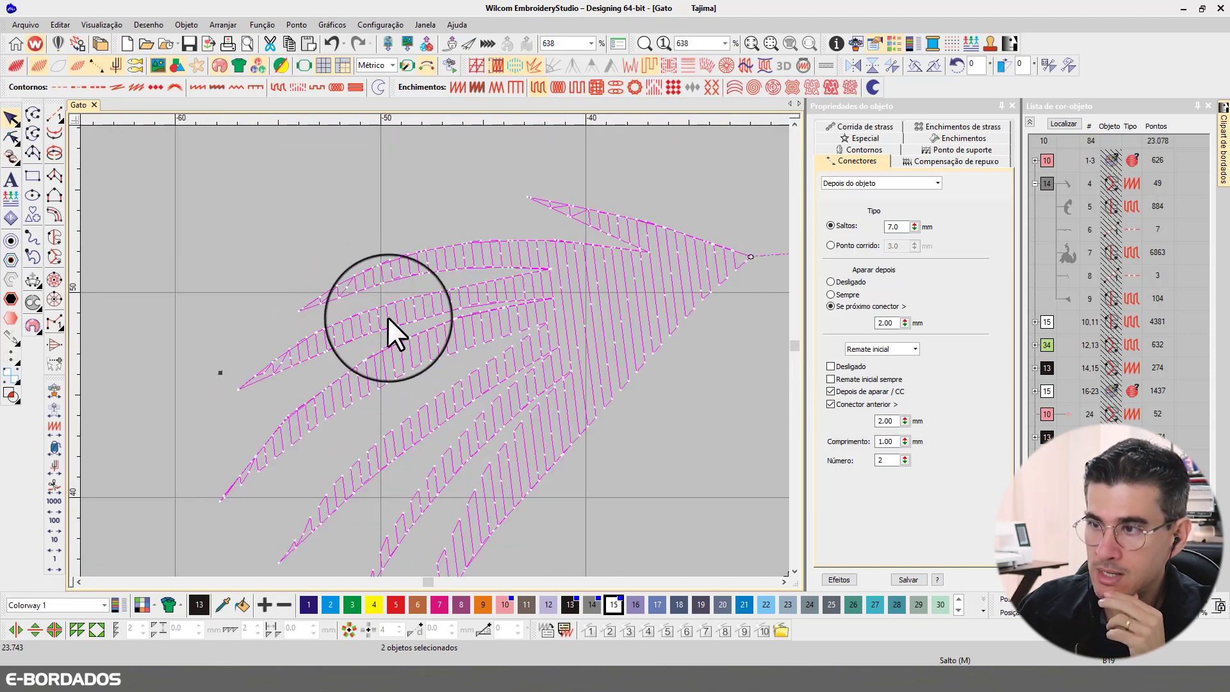
scroll(435, 352, up, 2)
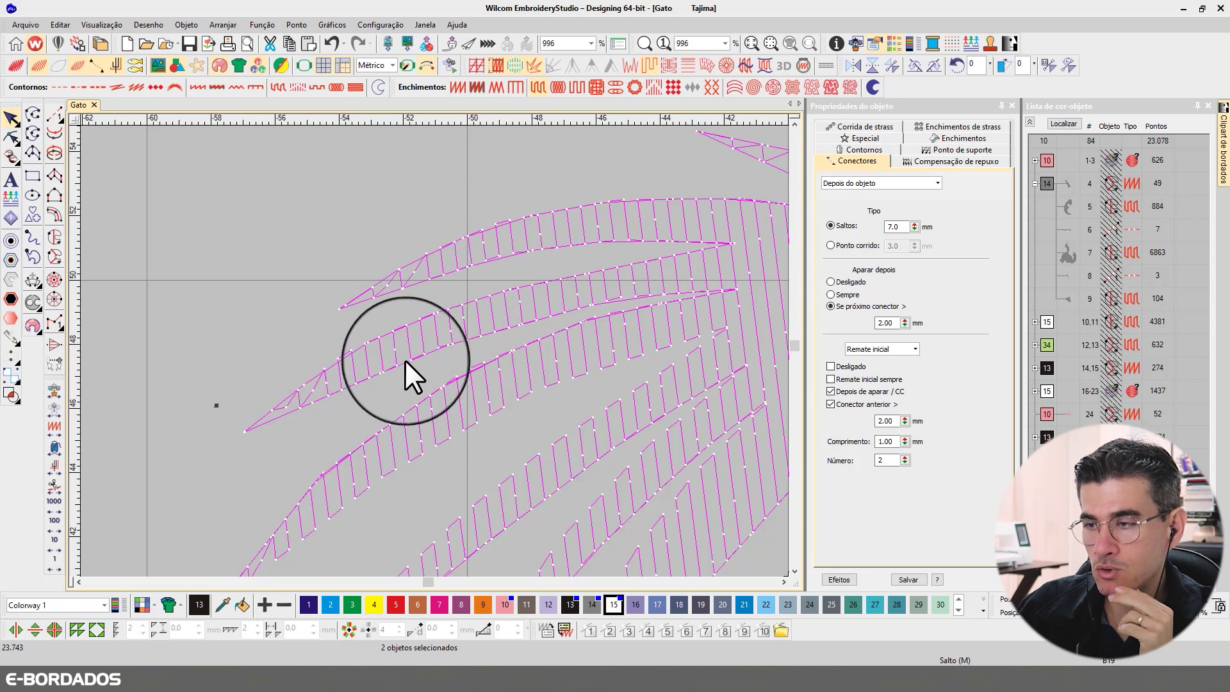
- Measure the width of a strand in the left white ear tuft and preview its stitches realistically
key(m)
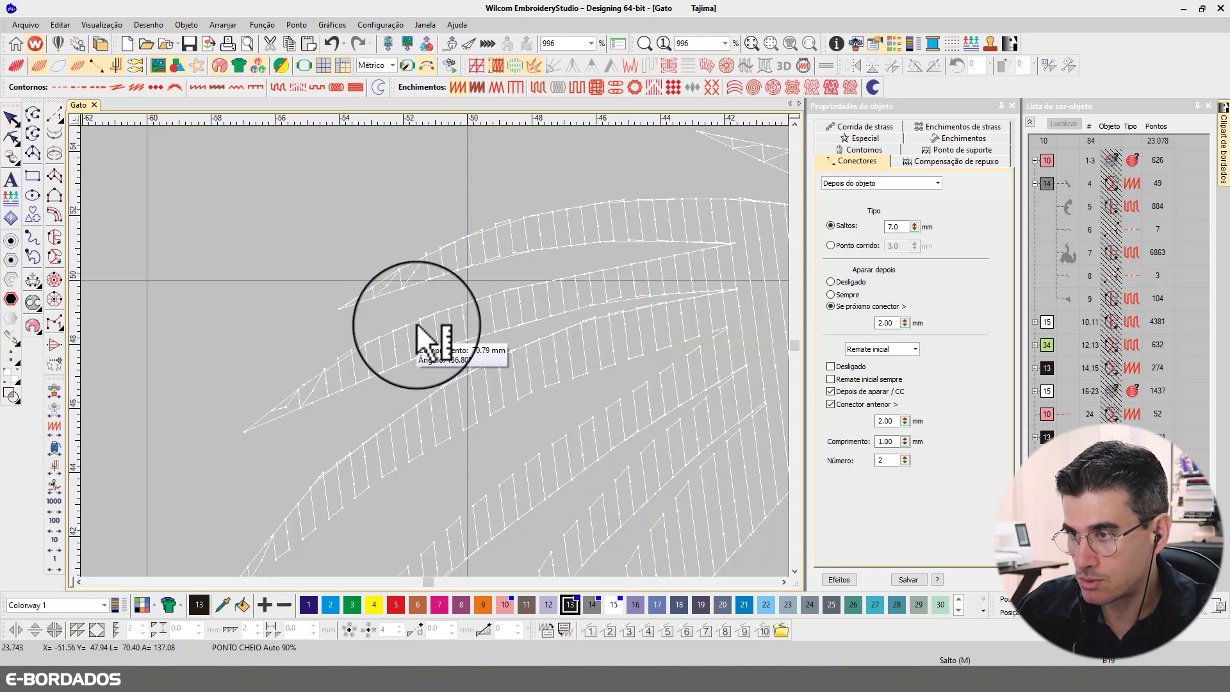
drag(418, 326, 420, 359)
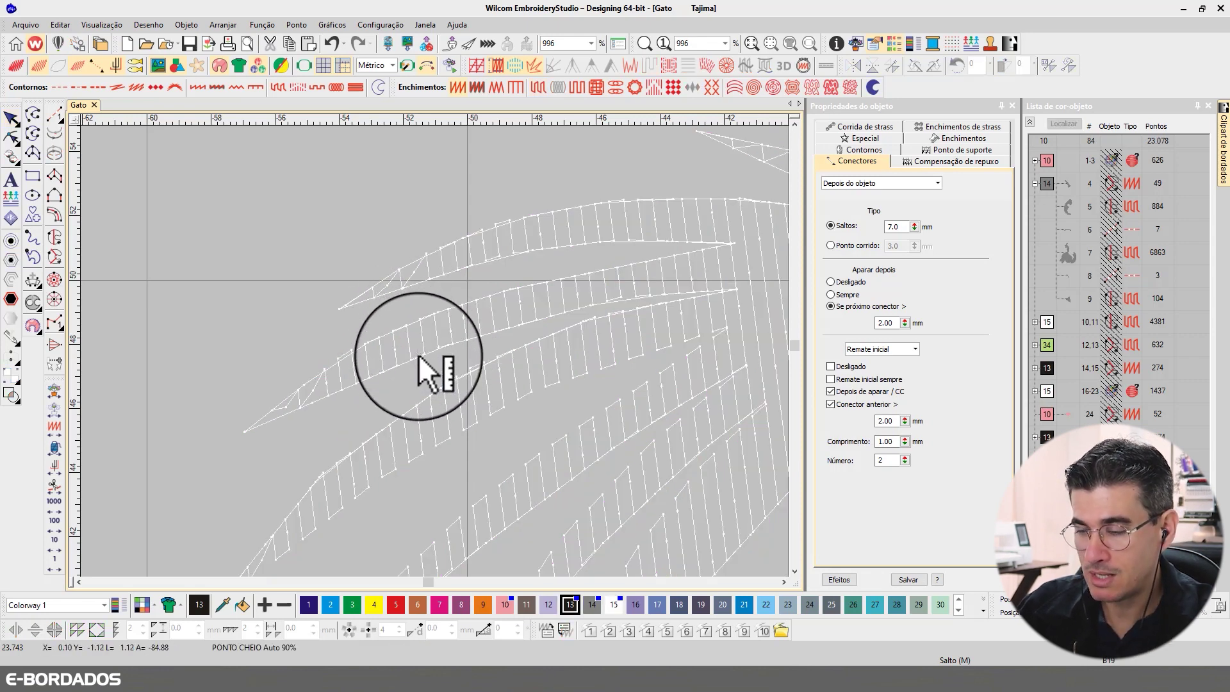
key(t)
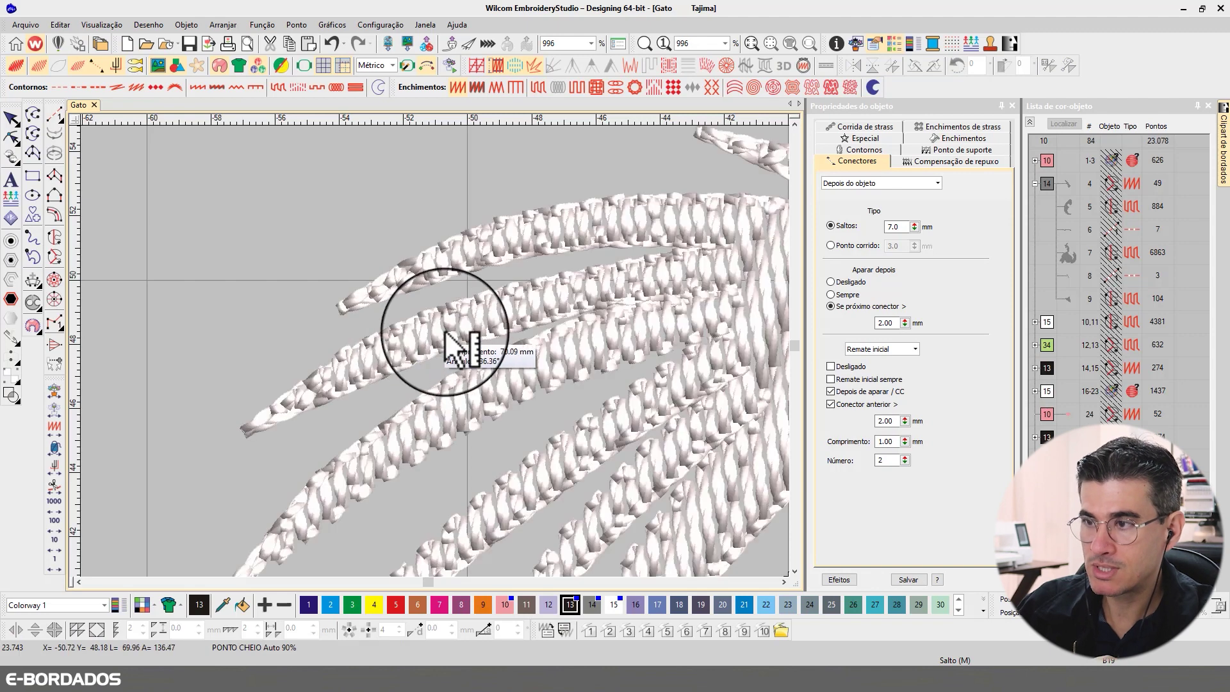
click(15, 121)
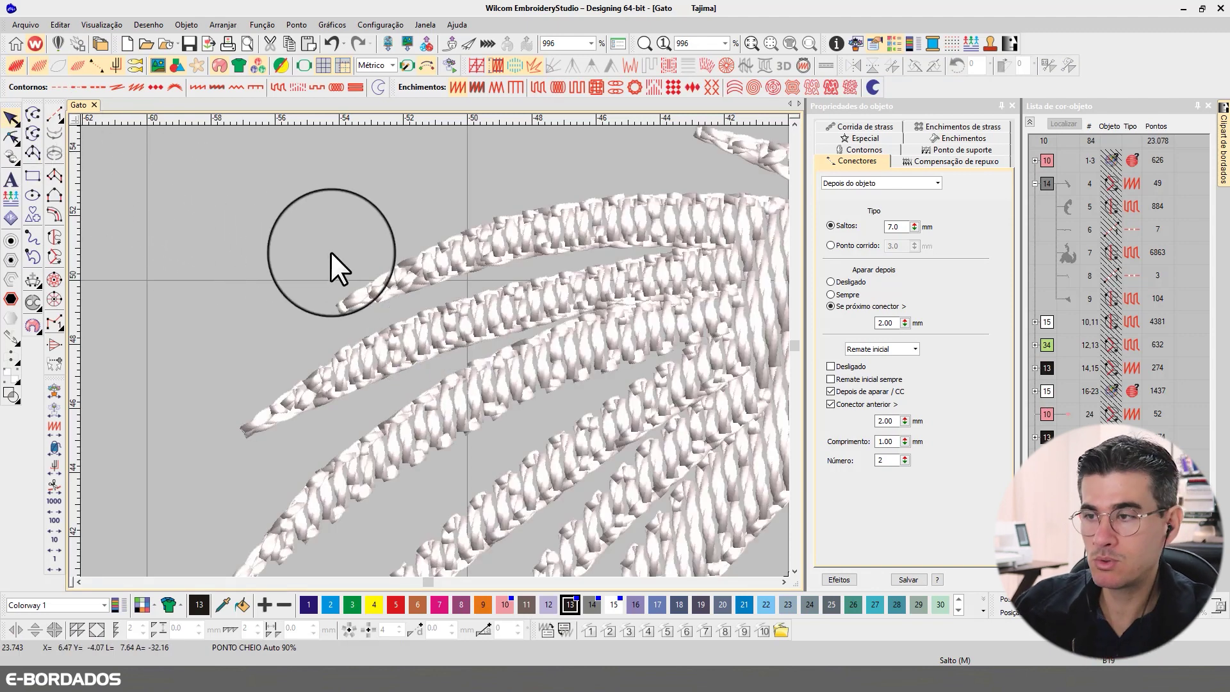
key(t)
- Convert both white ear tufts to satin fill (Ponto cheio) with a stitch spacing of 0.80 mm
scroll(410, 308, down, 5)
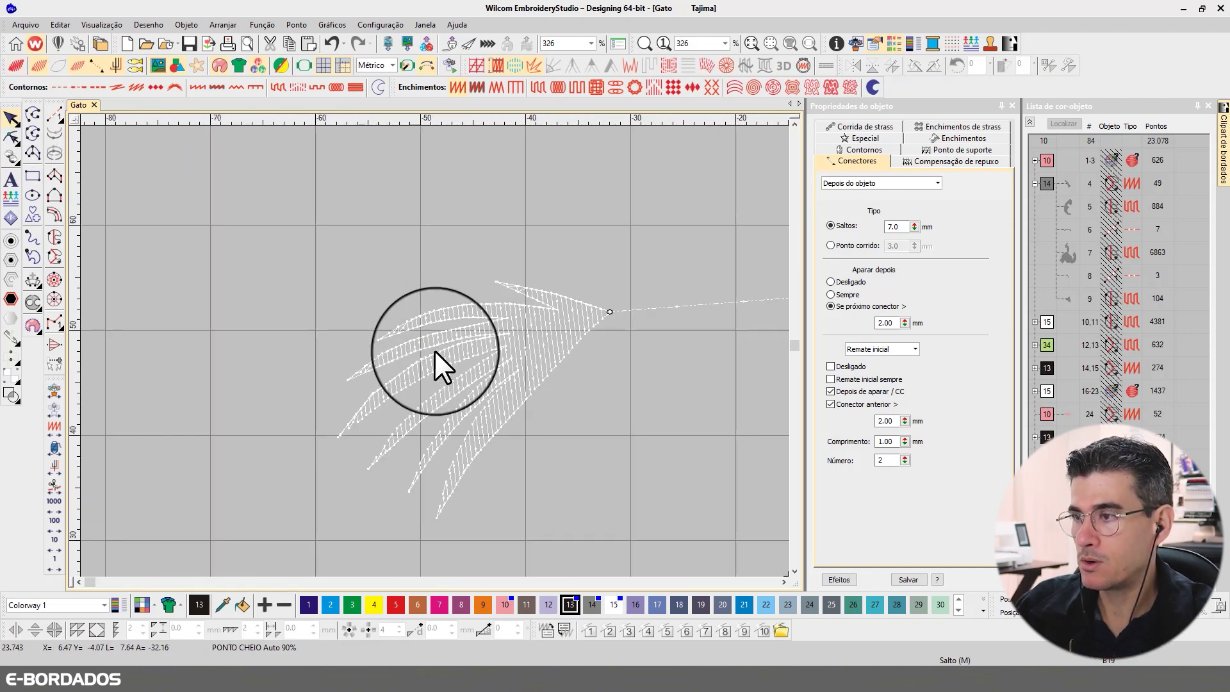
scroll(434, 351, down, 3)
click(449, 340)
scroll(449, 340, up, 3)
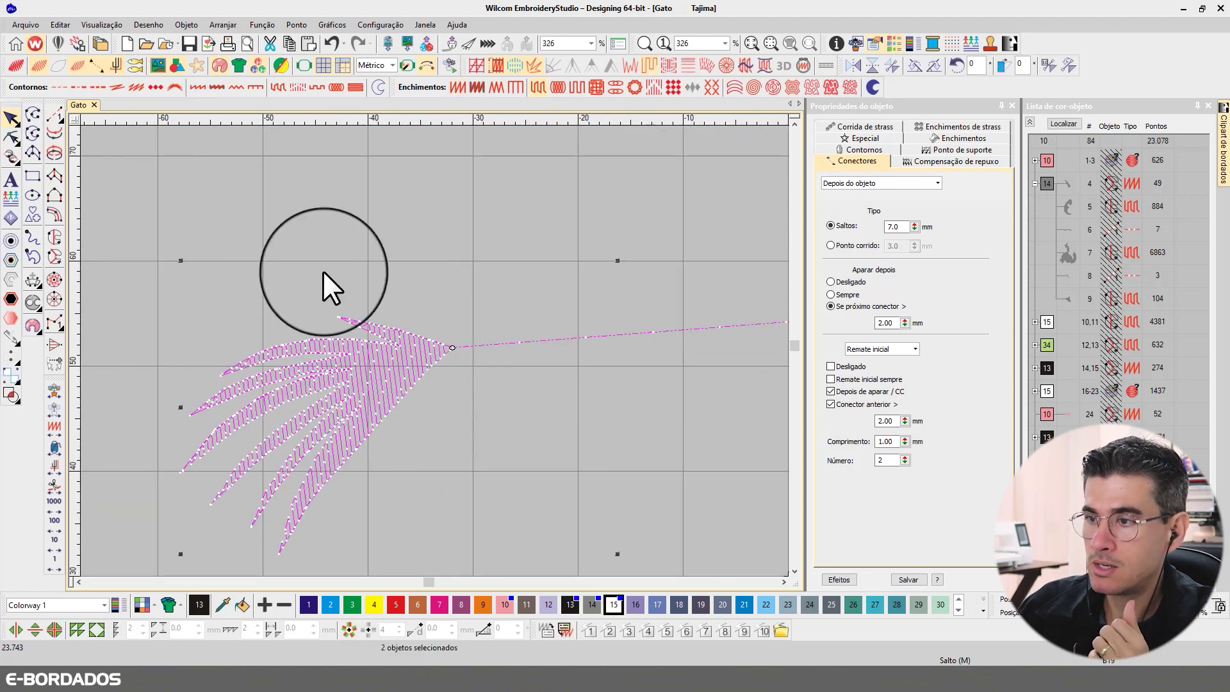
click(457, 88)
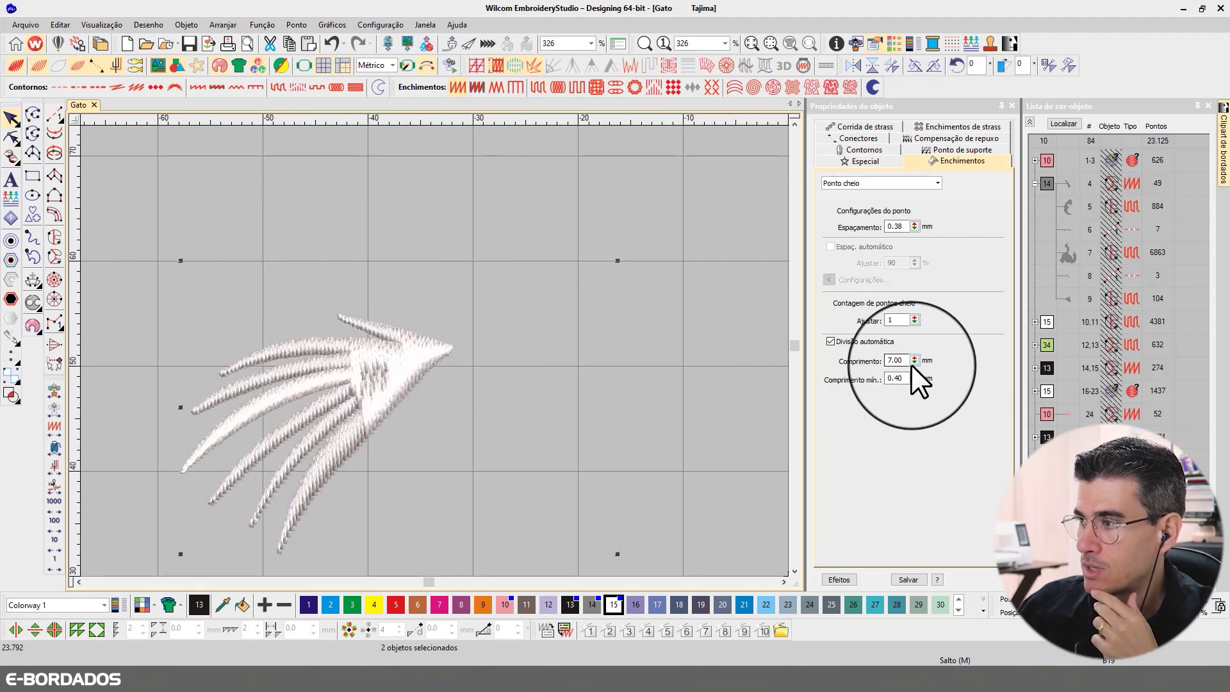
double_click(897, 226)
text(0.8)
key(Return)
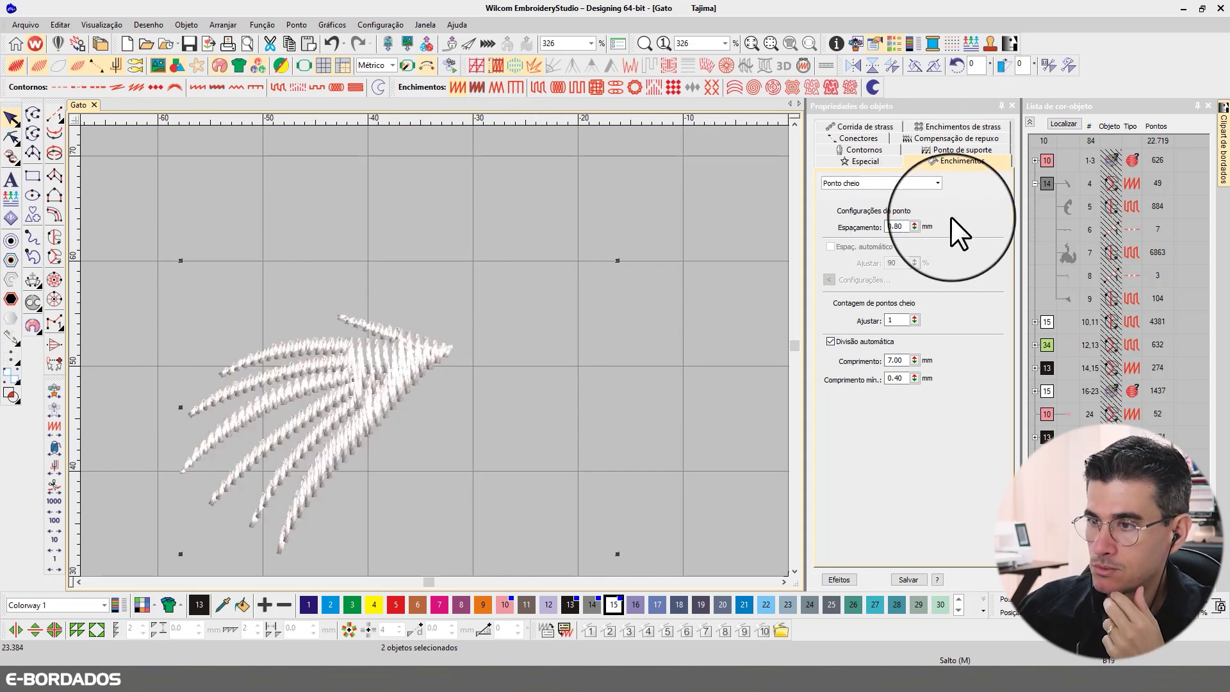
- Set the automatic split length of both white tufts' satin fill to 5.00 mm
double_click(896, 360)
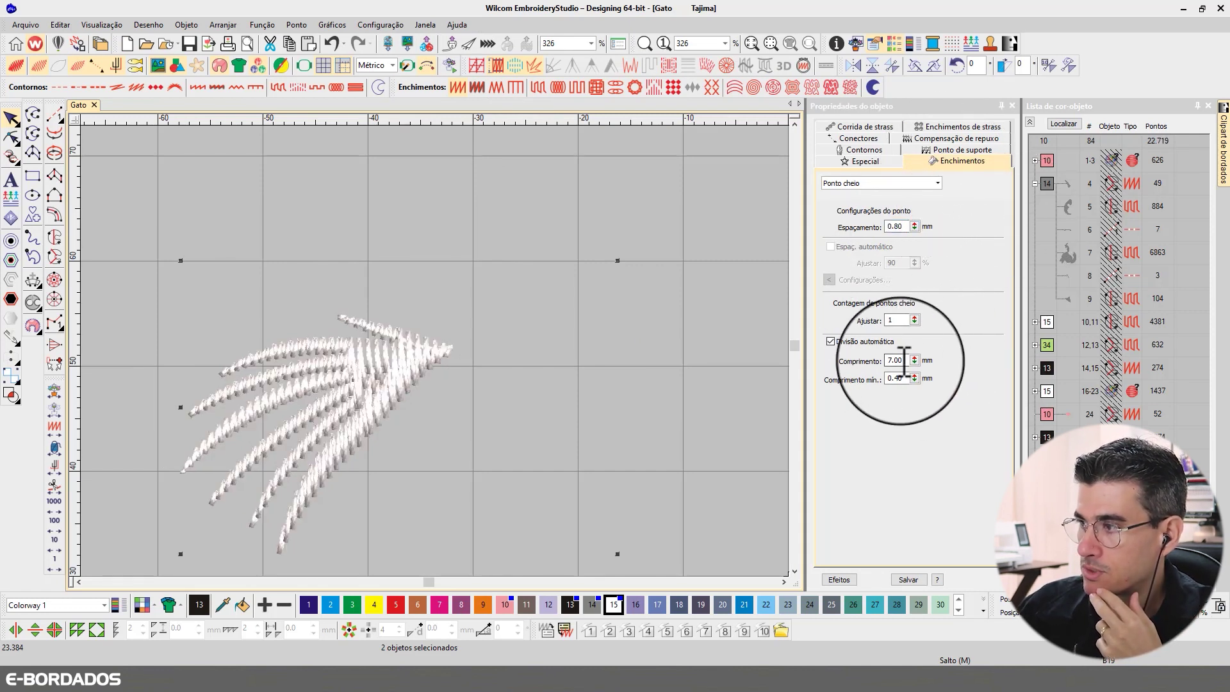
text(5.00)
key(Return)
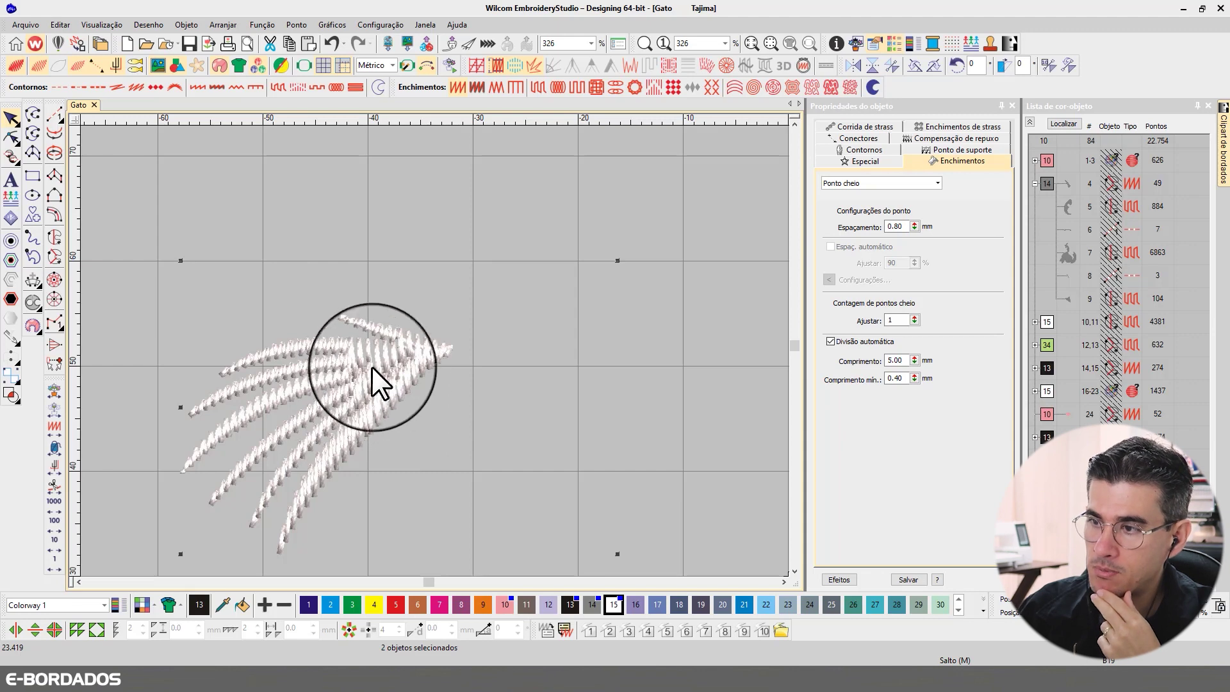
- Reshape the right white ear tuft so its satin stitch angle runs almost vertically
key(shift+z)
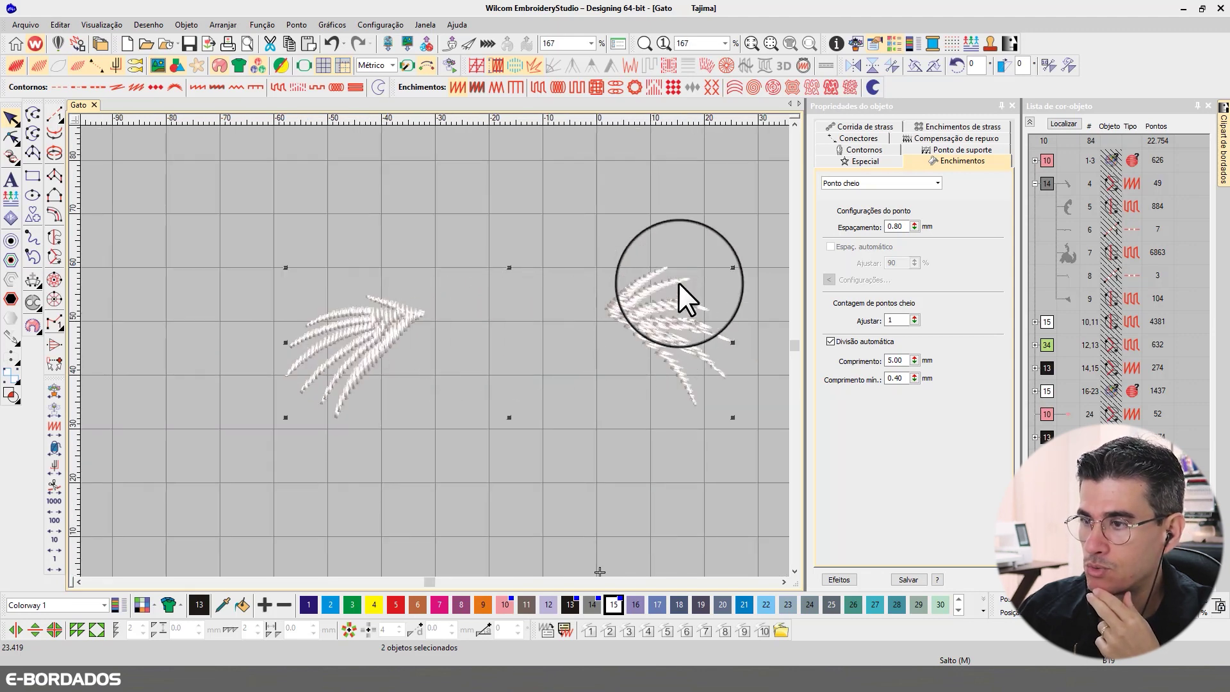
key(Escape)
click(609, 287)
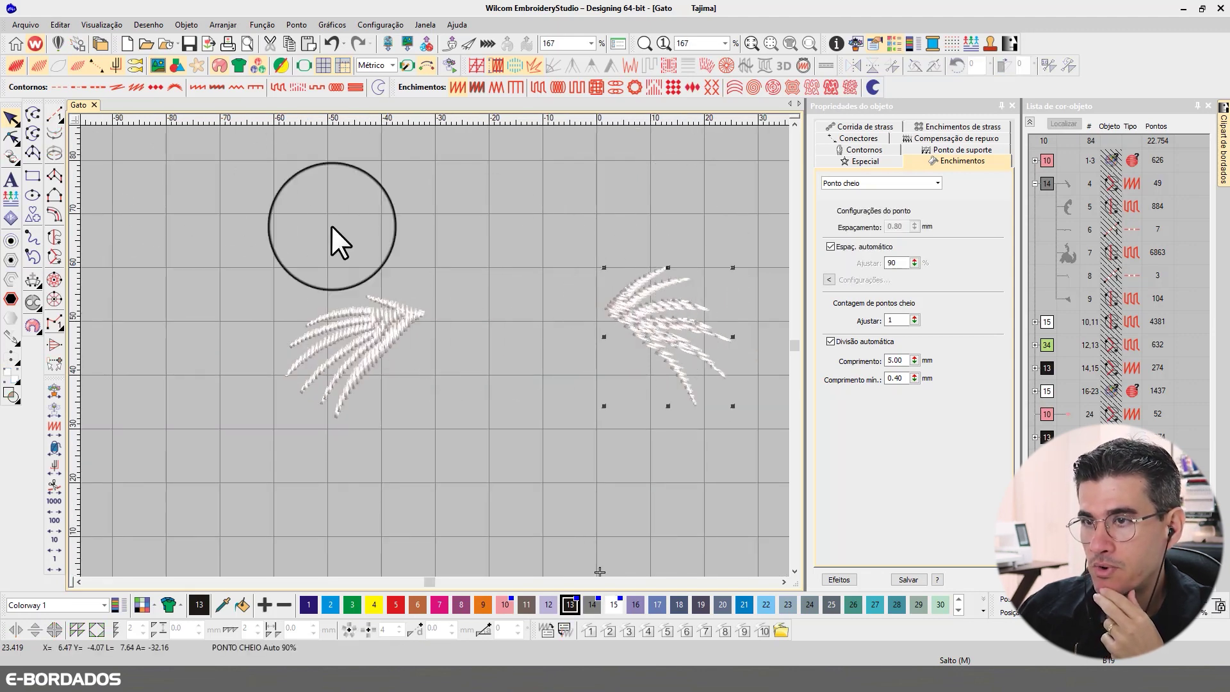
click(11, 138)
drag(602, 410, 601, 305)
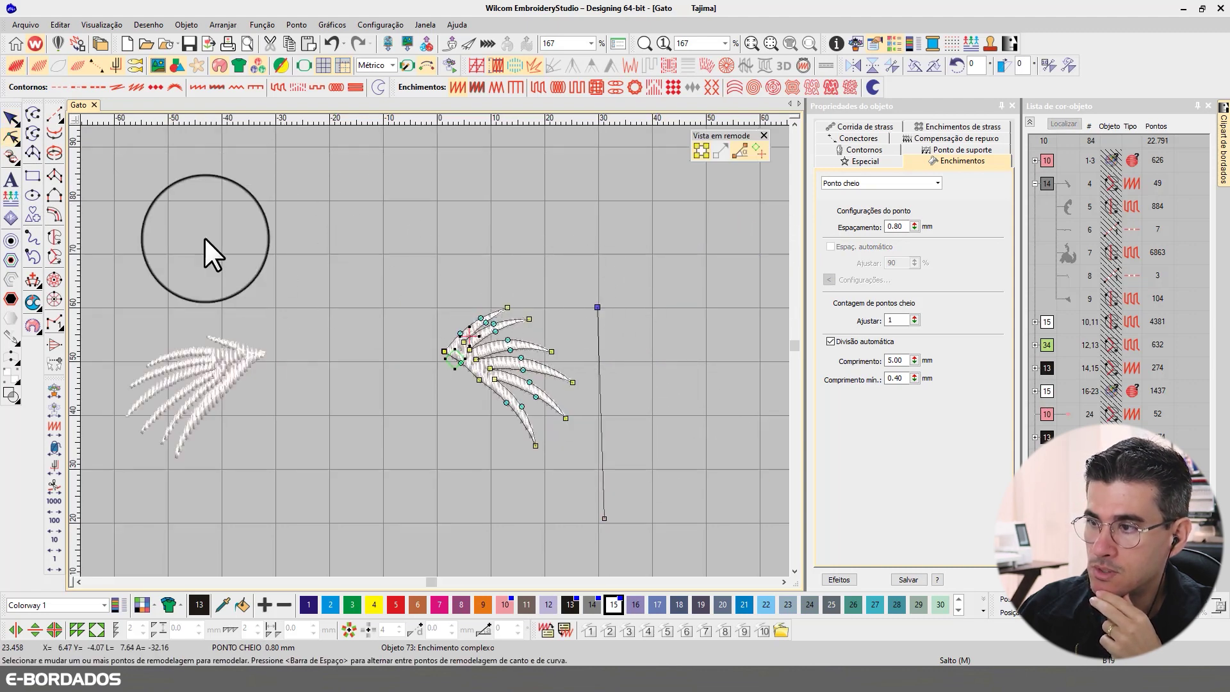
click(11, 118)
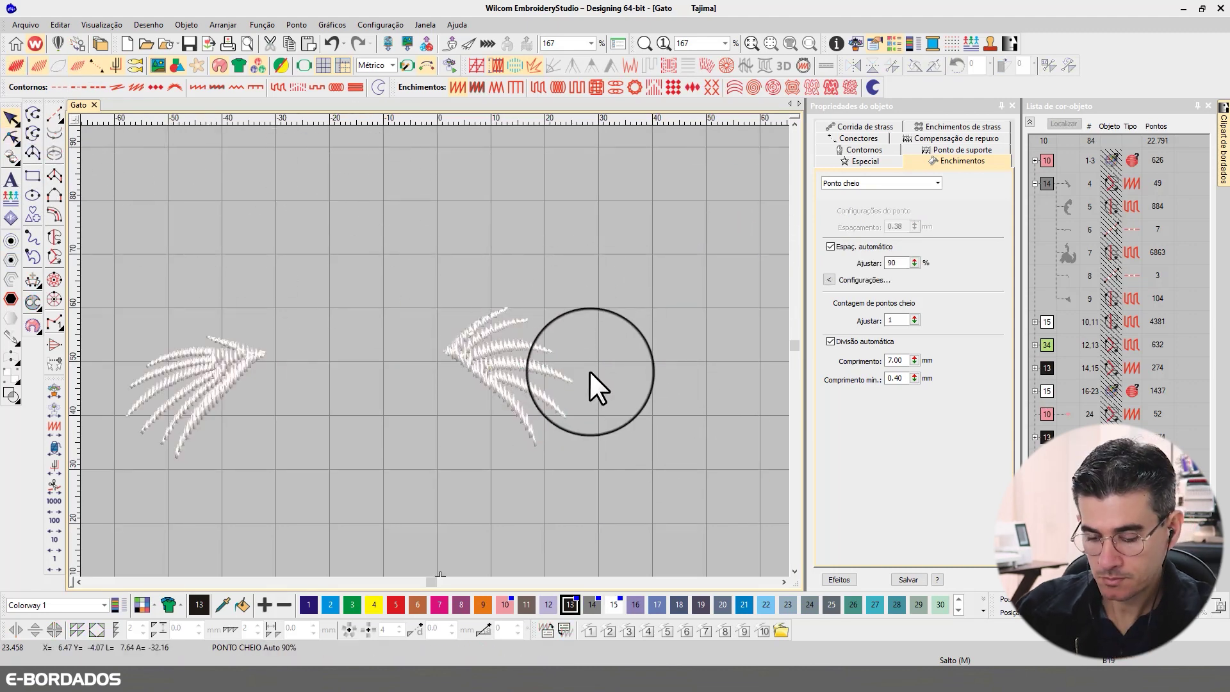
- Restore the display of the whole cat and examine how the satin tufts look over both ears
key(a)
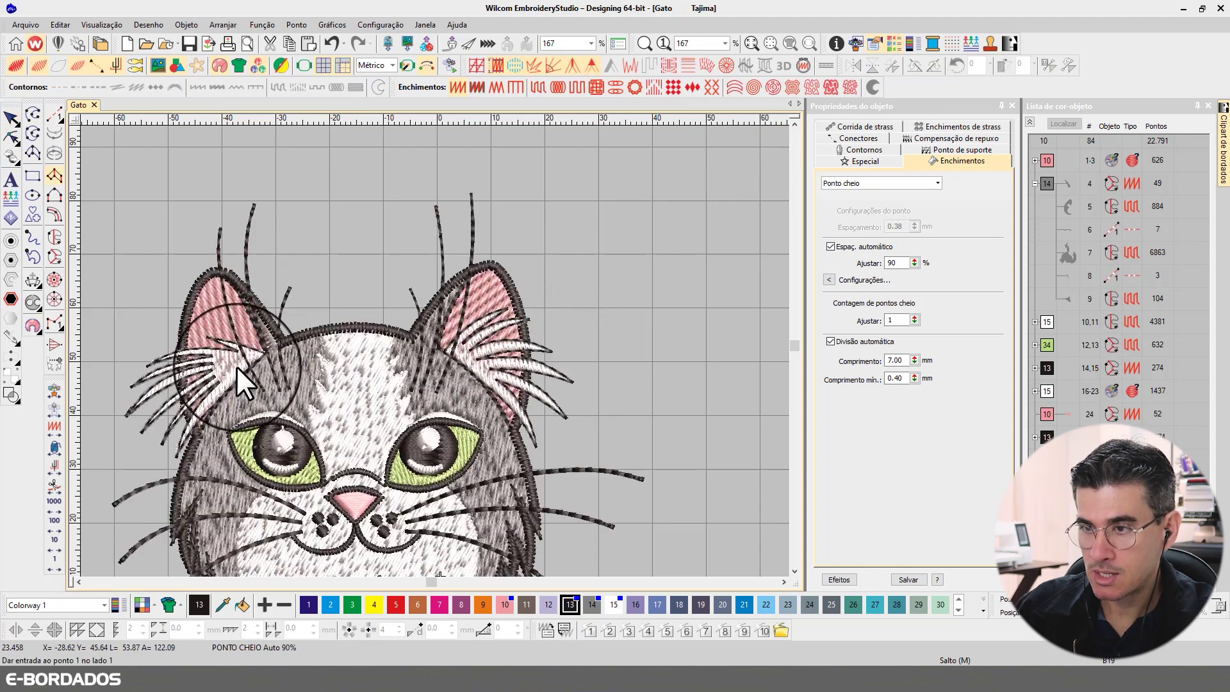
scroll(602, 494, up, 1)
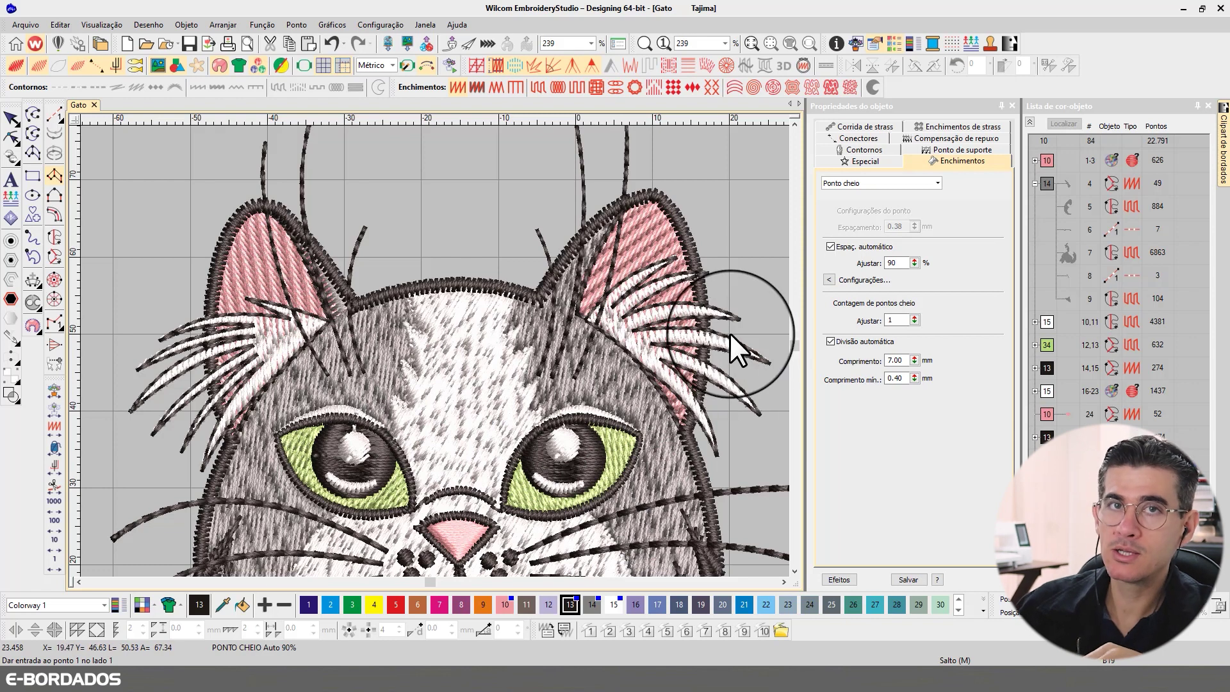
click(187, 337)
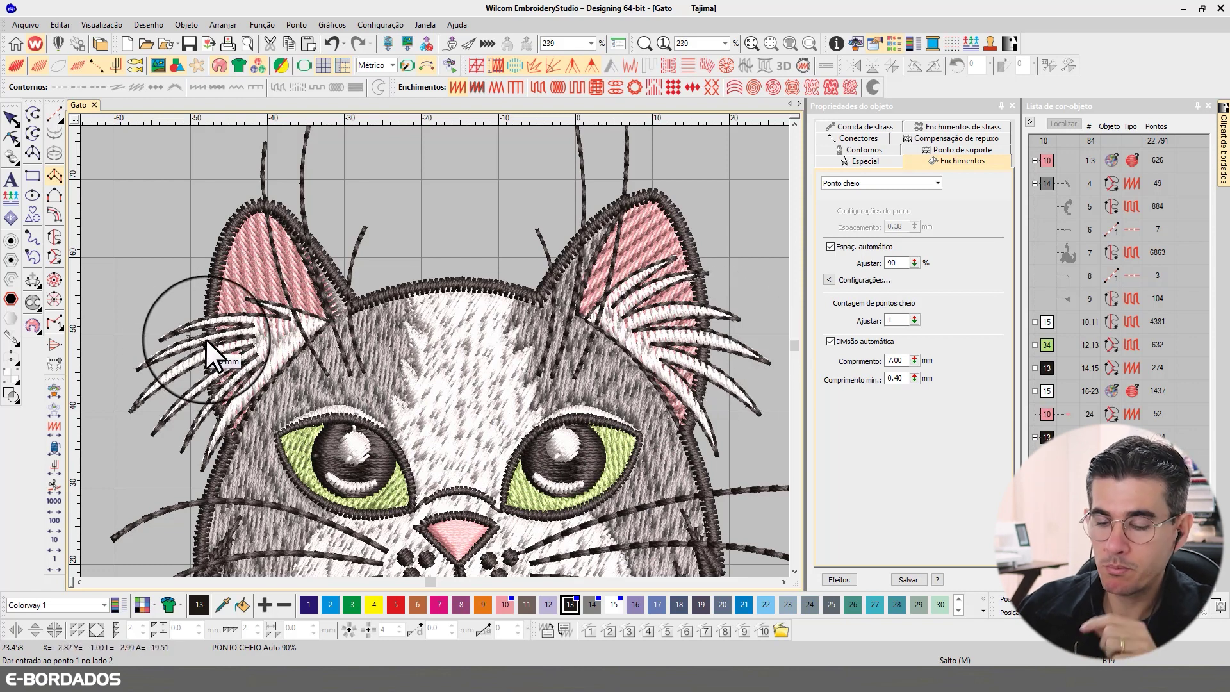
click(198, 337)
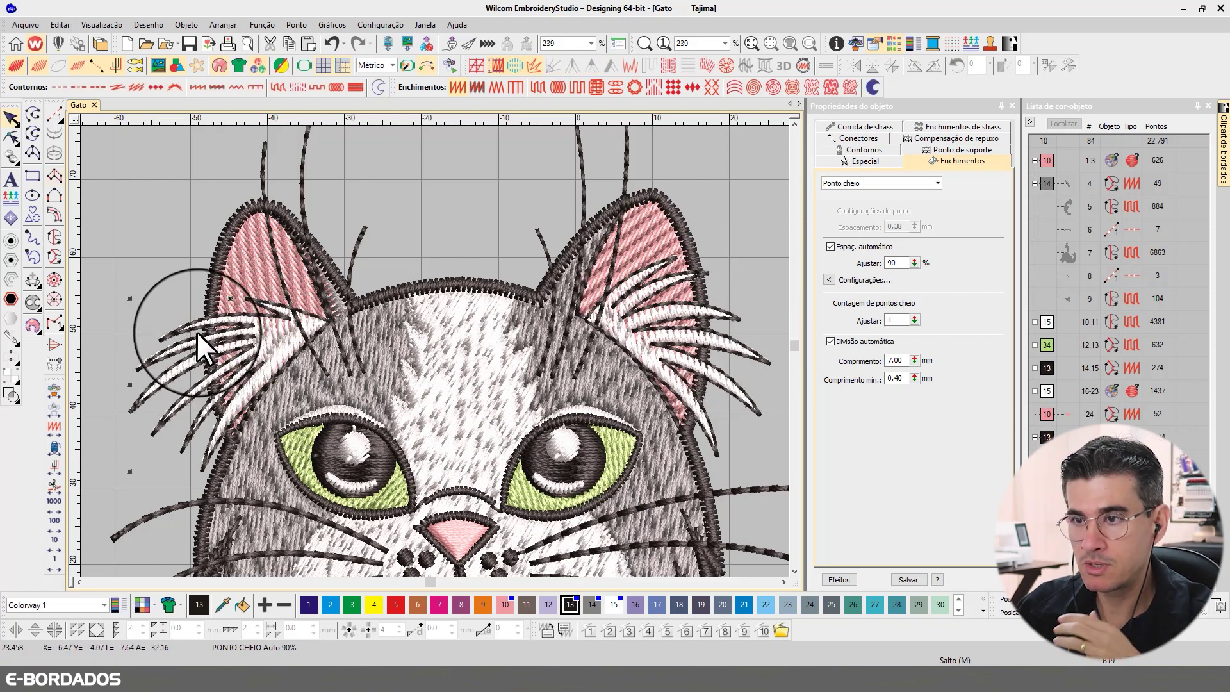
- Try deleting the dark running-stitch outlines around the white ear tufts, and undo the deletion
key(Return)
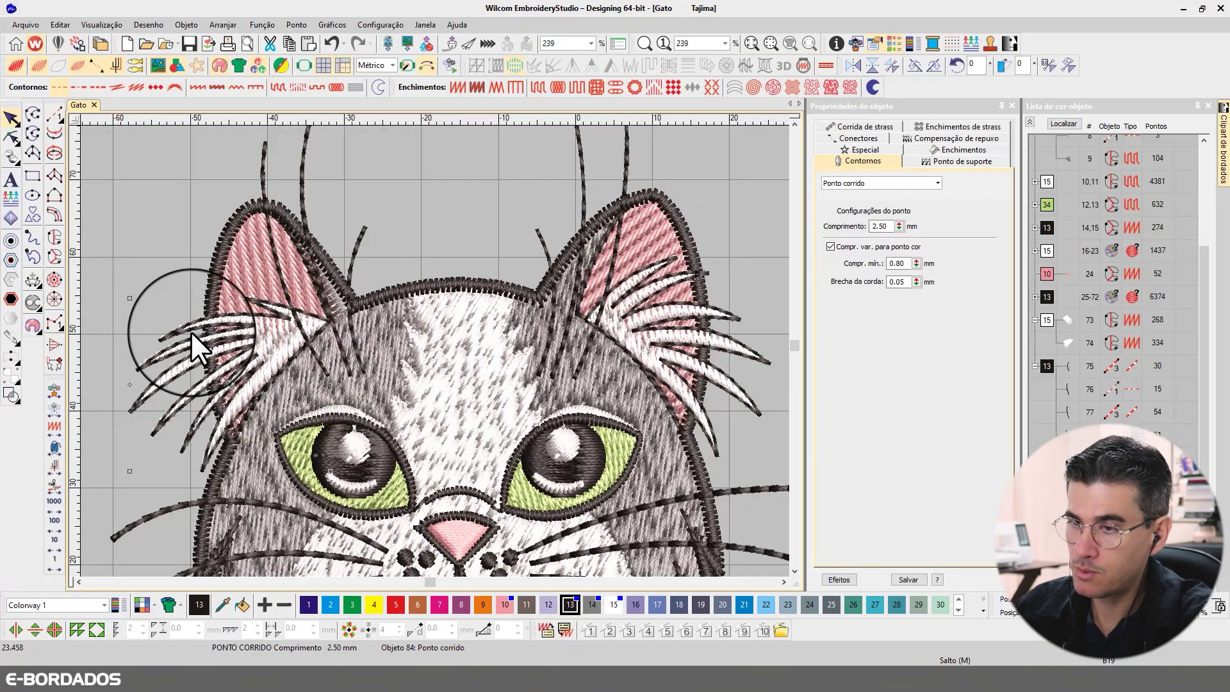
click(183, 332)
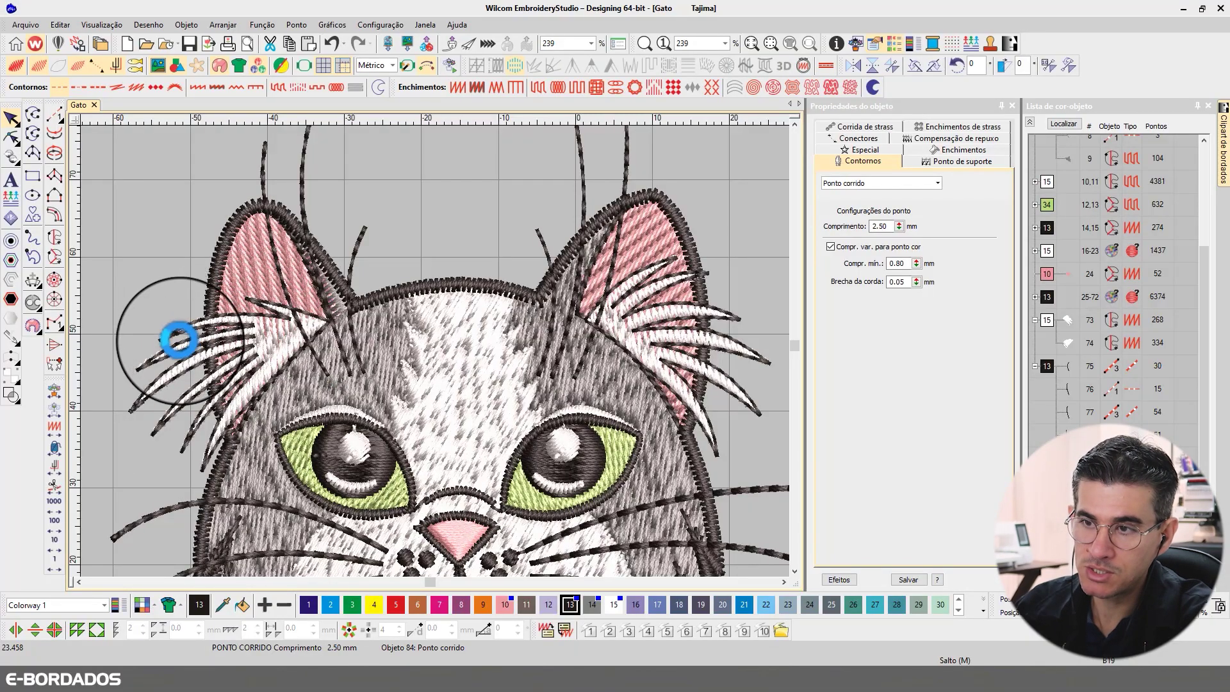
click(691, 314)
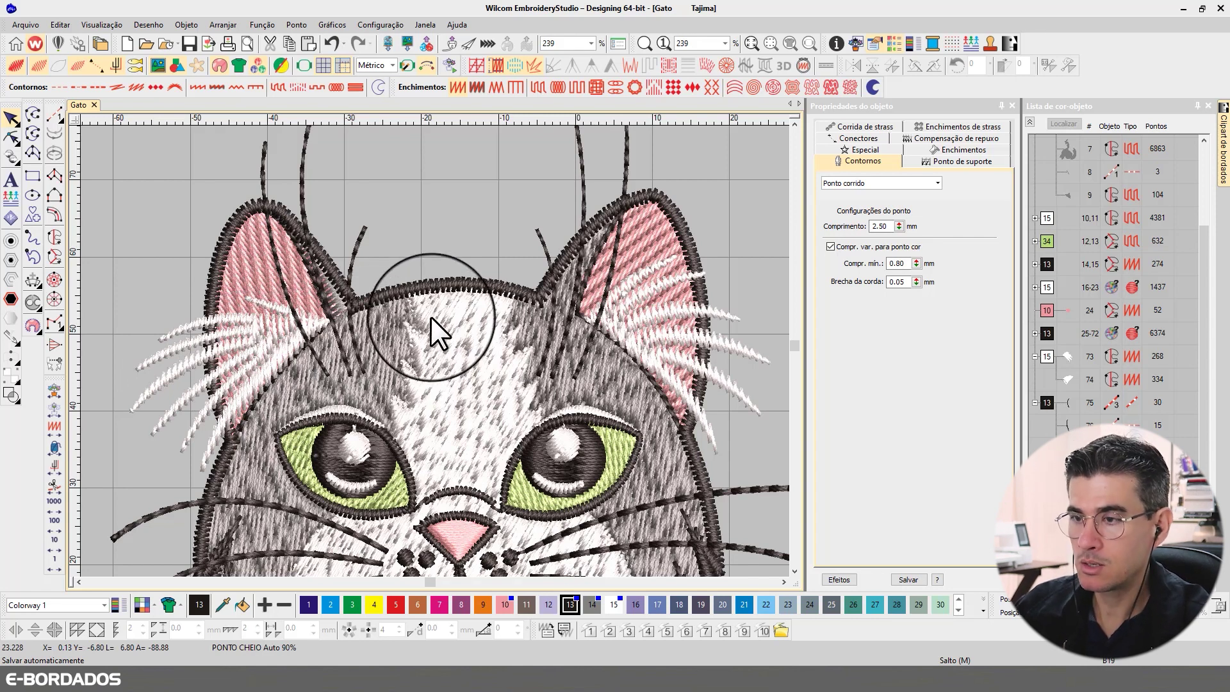
key(ctrl+z)
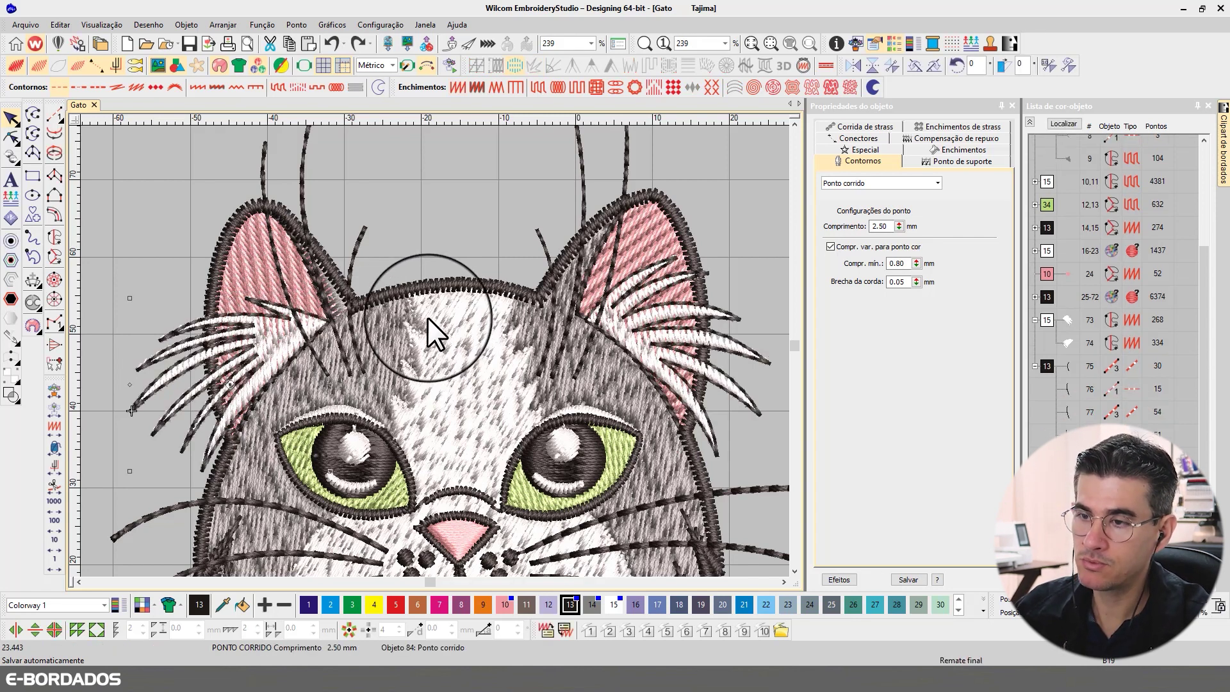
key(Escape)
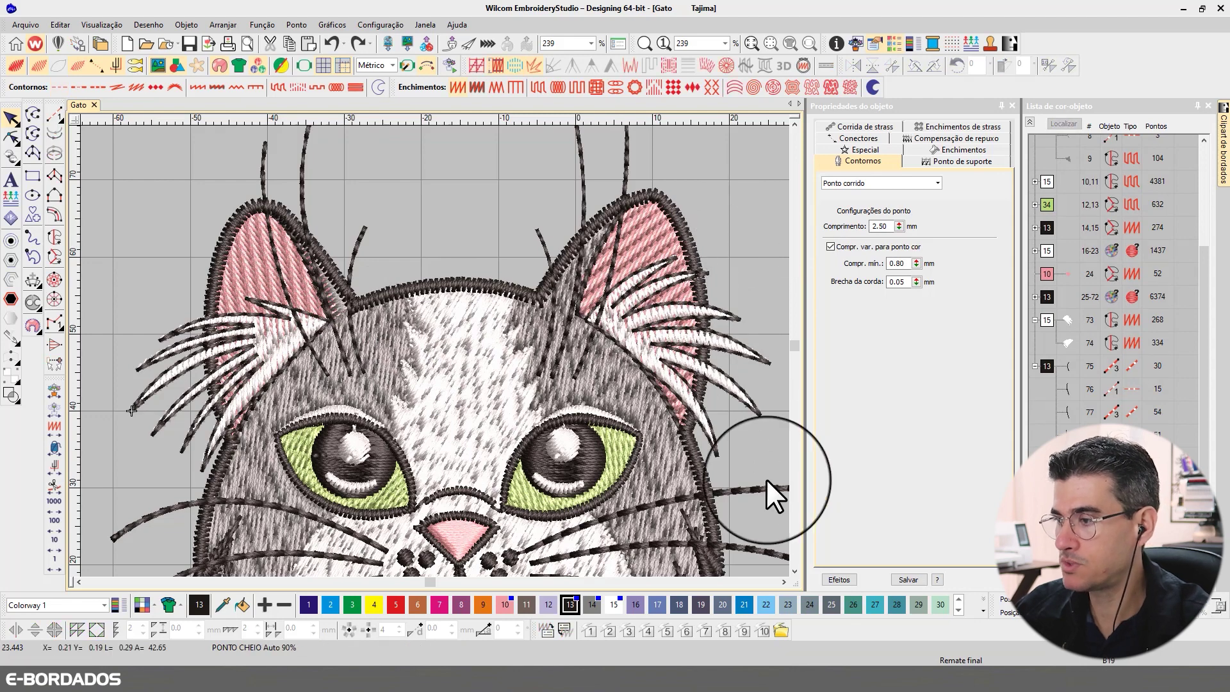
- Collapse the colour-object list, select all satin objects (Ponto cheio) by stitch type and isolate them in the display
scroll(792, 575, down, 3)
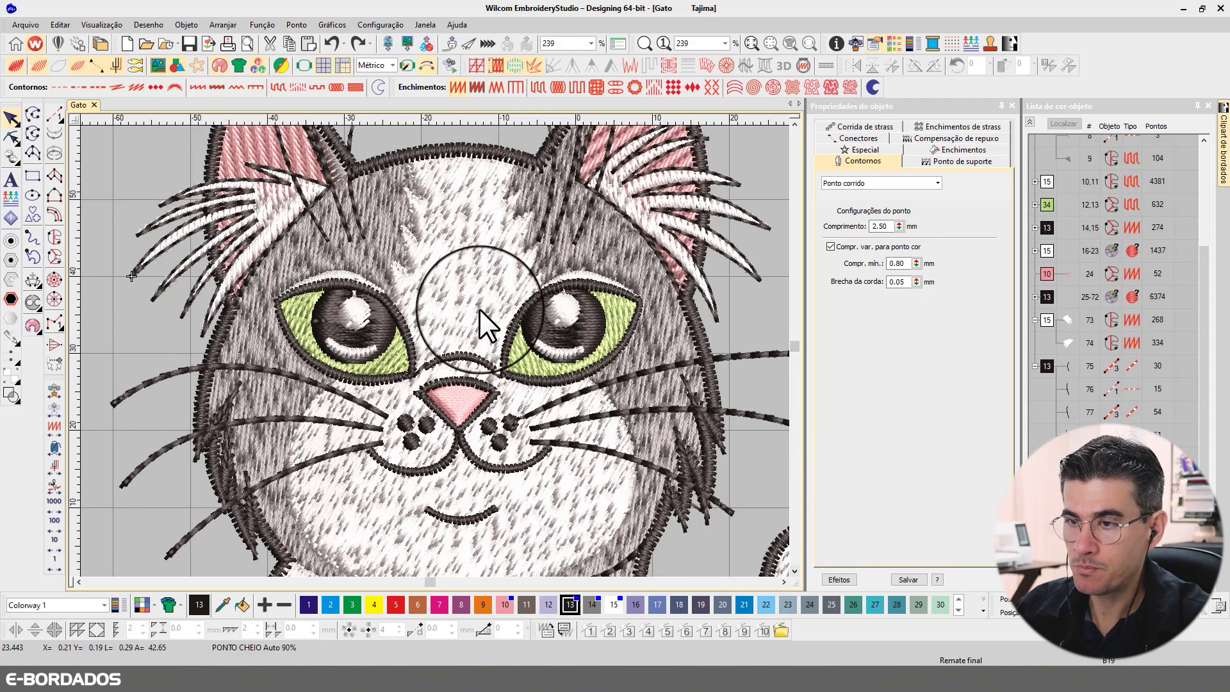
scroll(483, 305, down, 1)
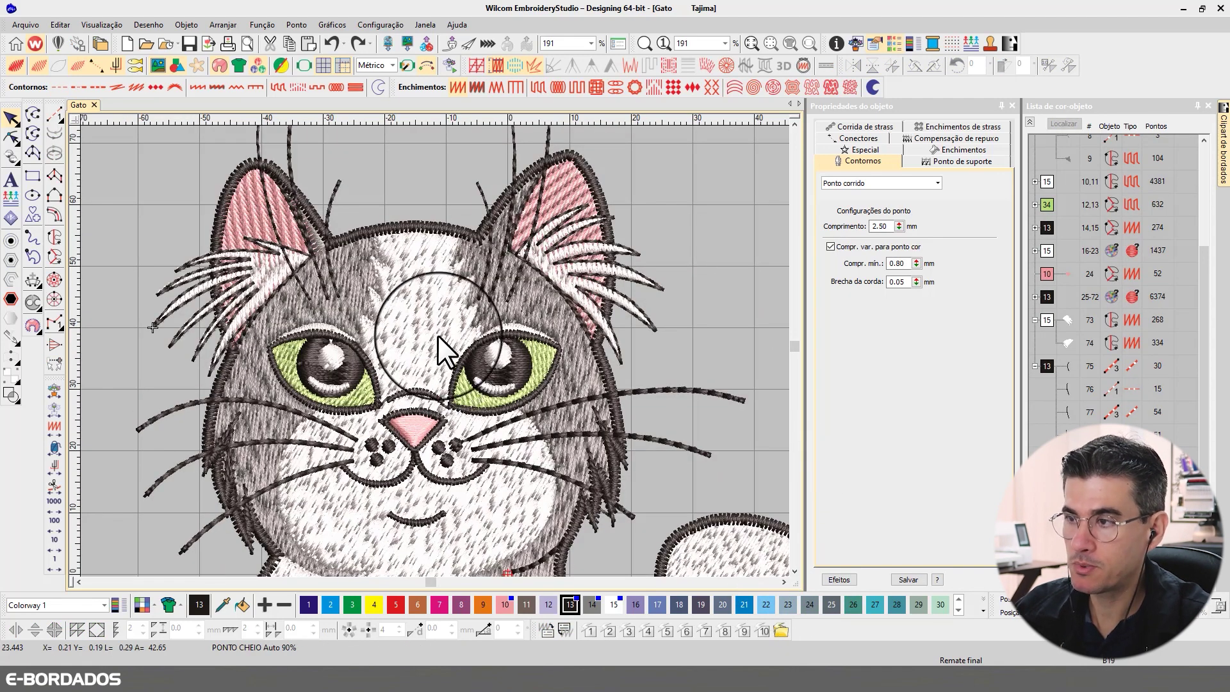
scroll(595, 364, down, 1)
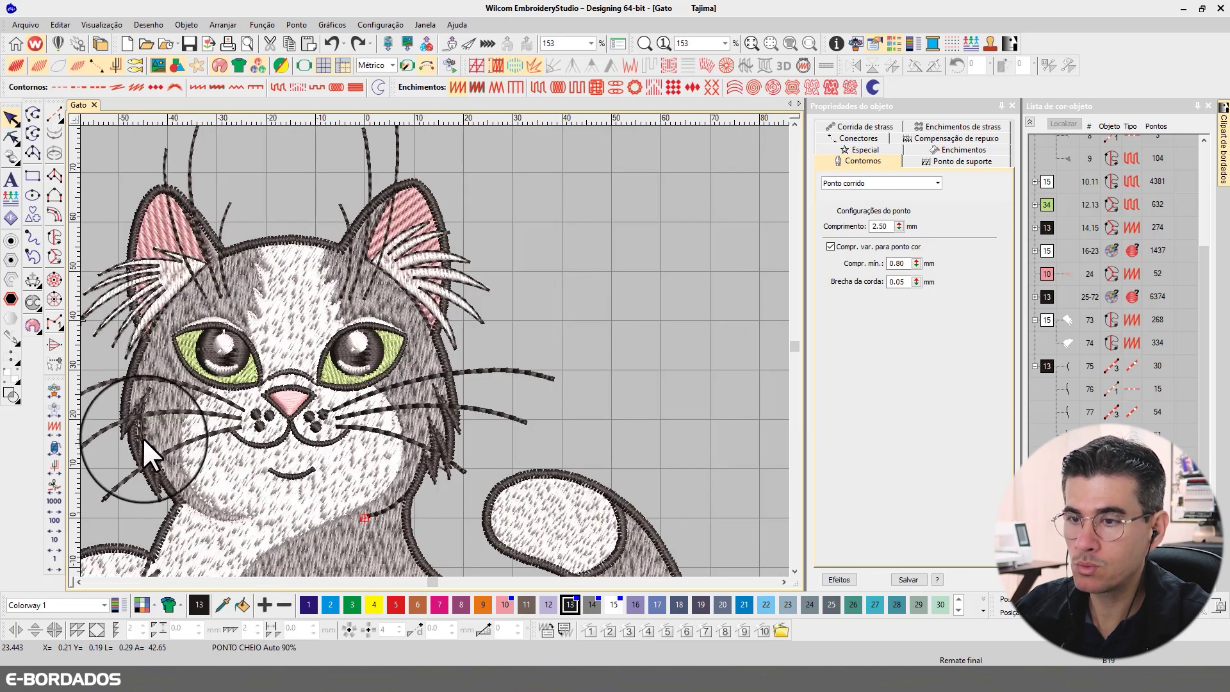
click(1030, 123)
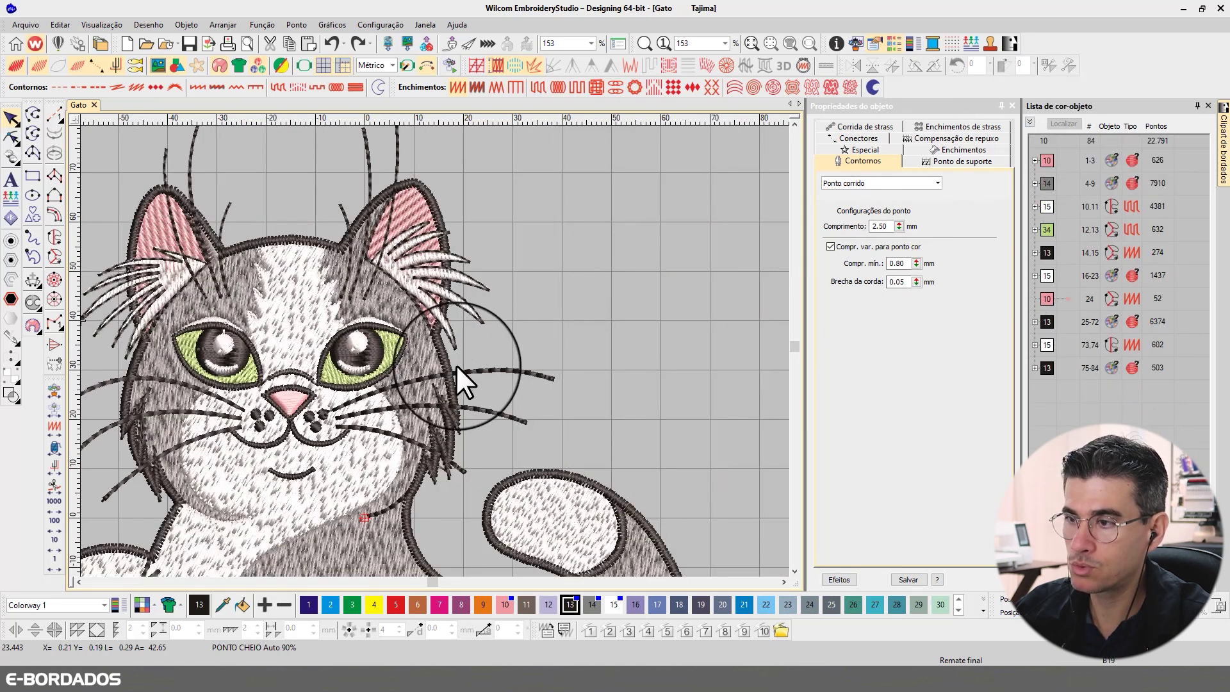
click(60, 24)
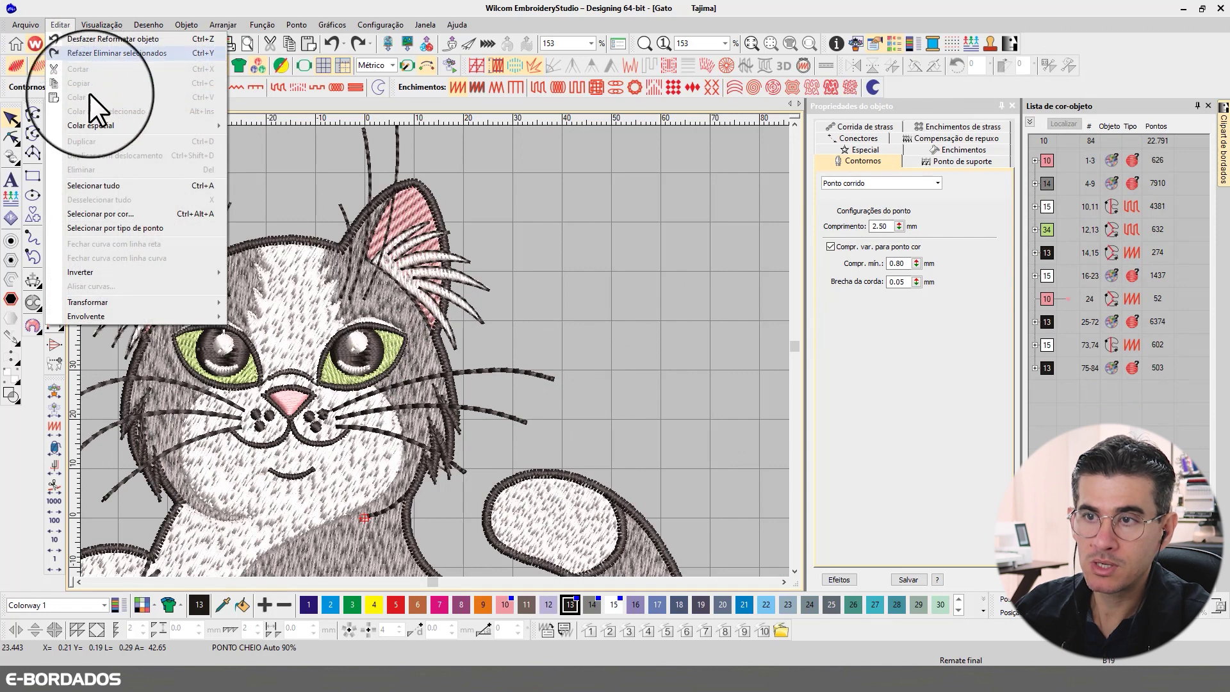
click(130, 228)
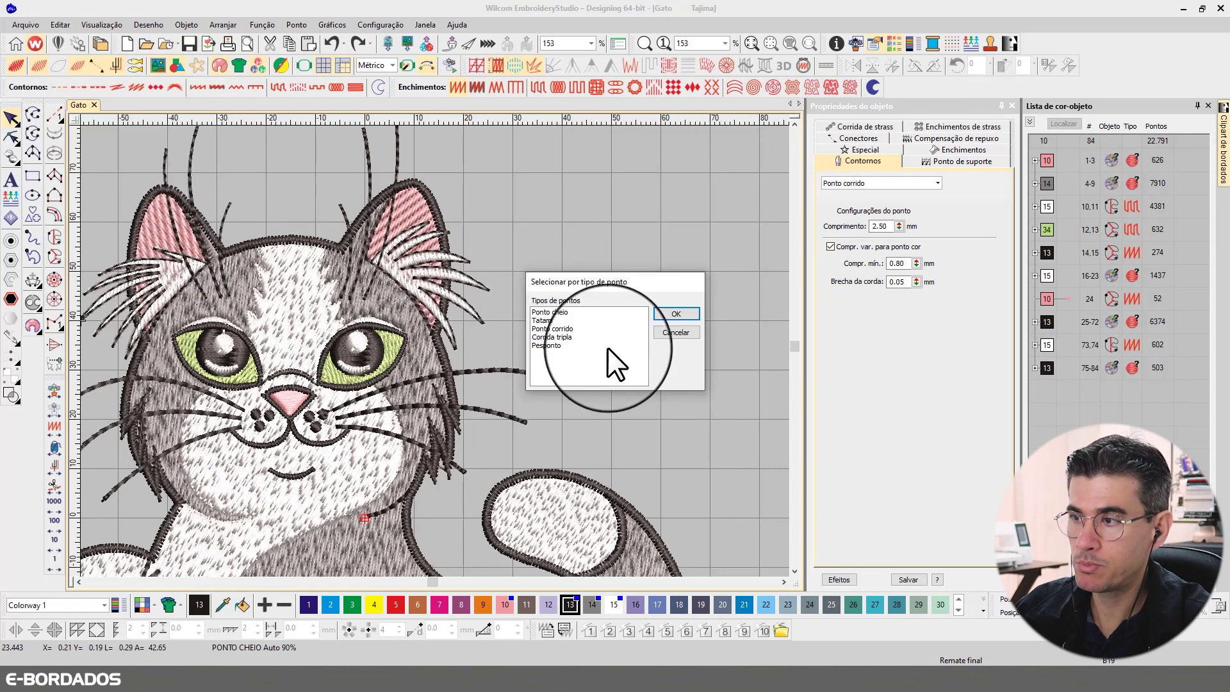
click(560, 336)
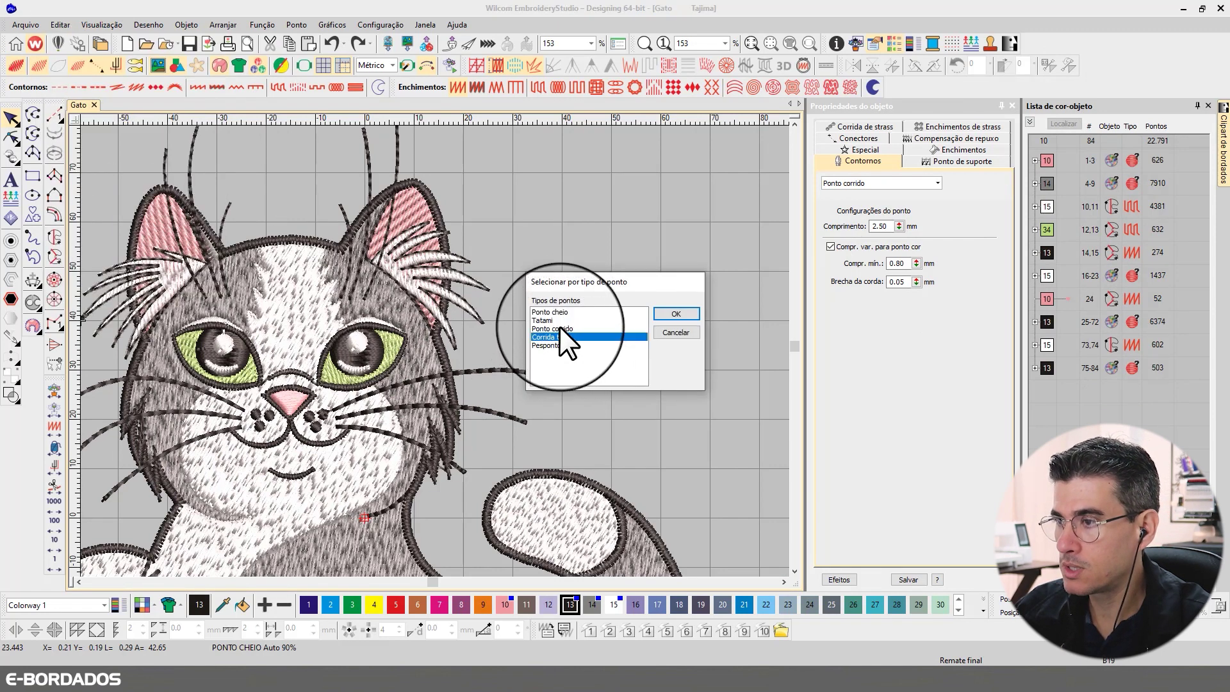
click(679, 313)
click(1074, 123)
click(1075, 123)
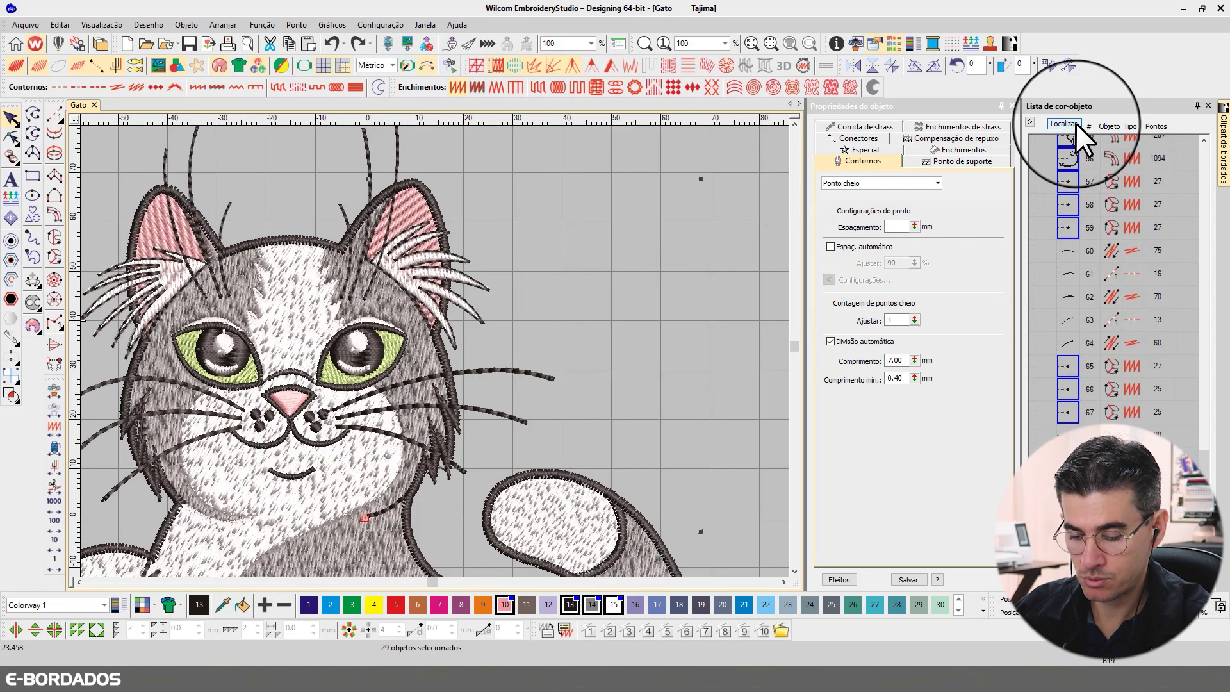
click(1204, 141)
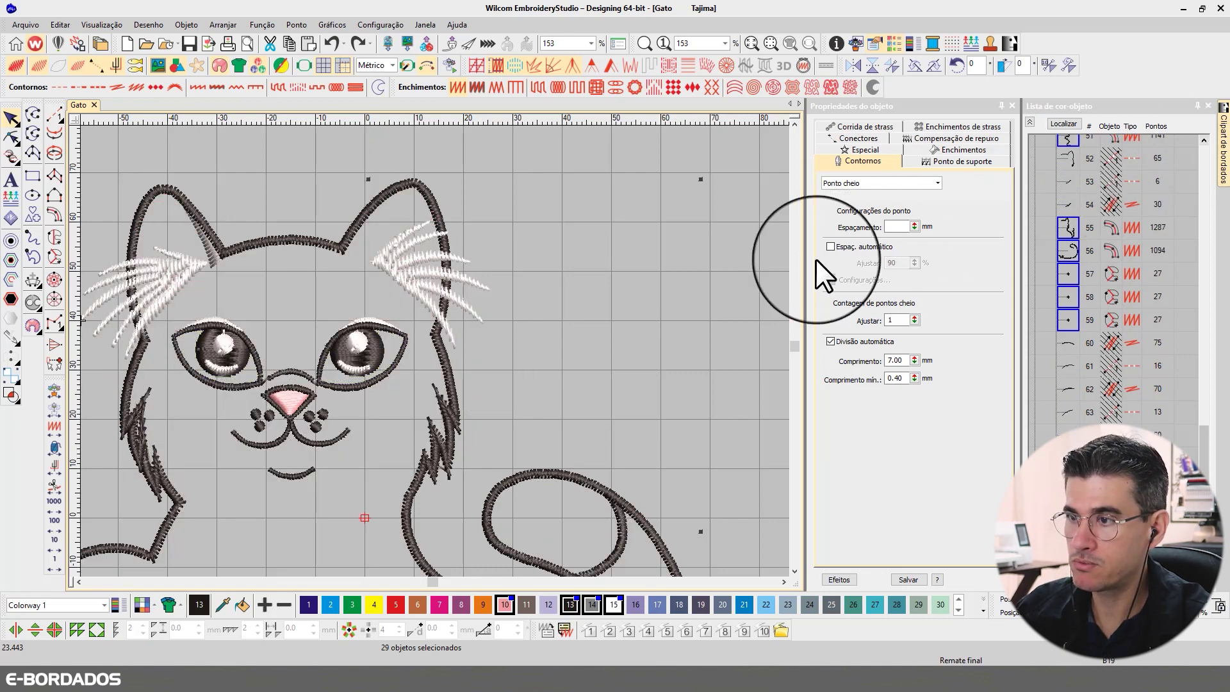
- Clear the selection, then select the dark satin outline with the fur spikes on the left cheek and examine its reshape nodes
click(698, 272)
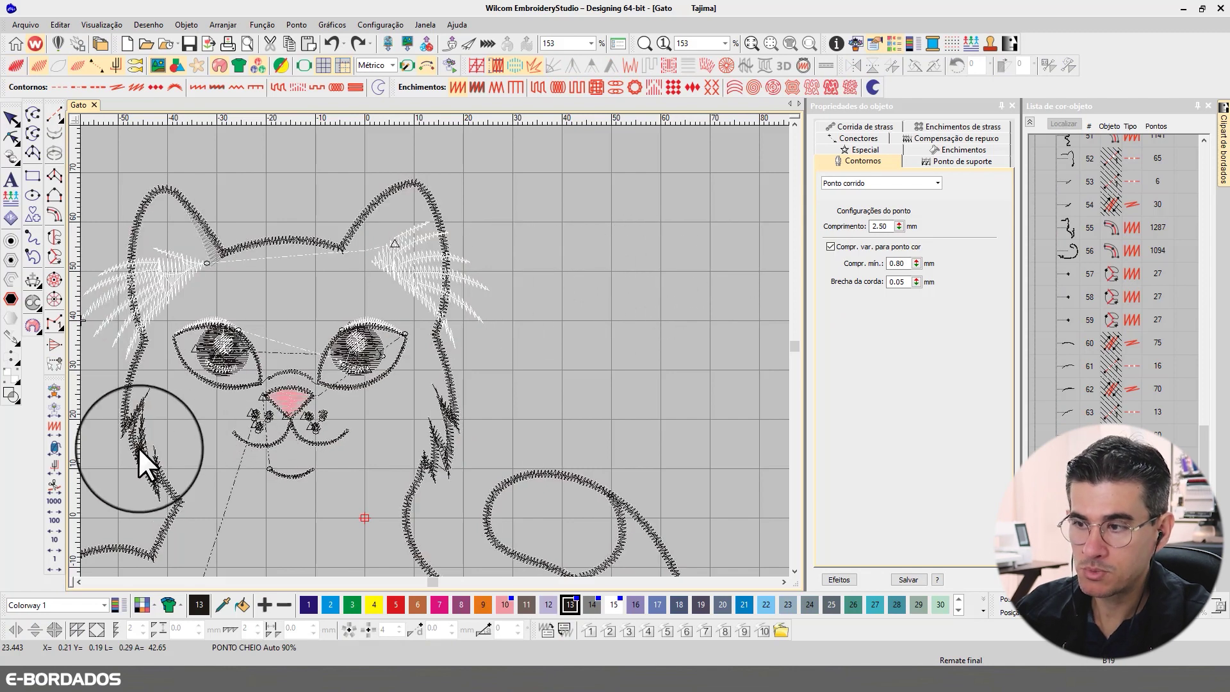
scroll(158, 444, up, 3)
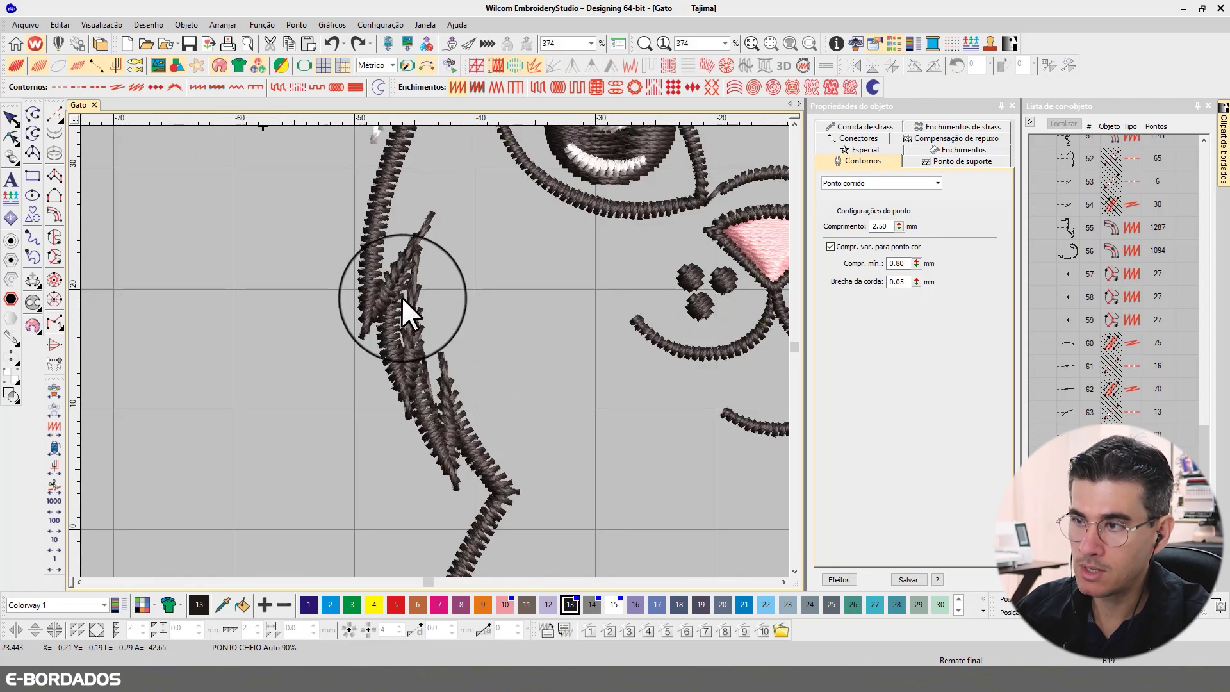
click(401, 329)
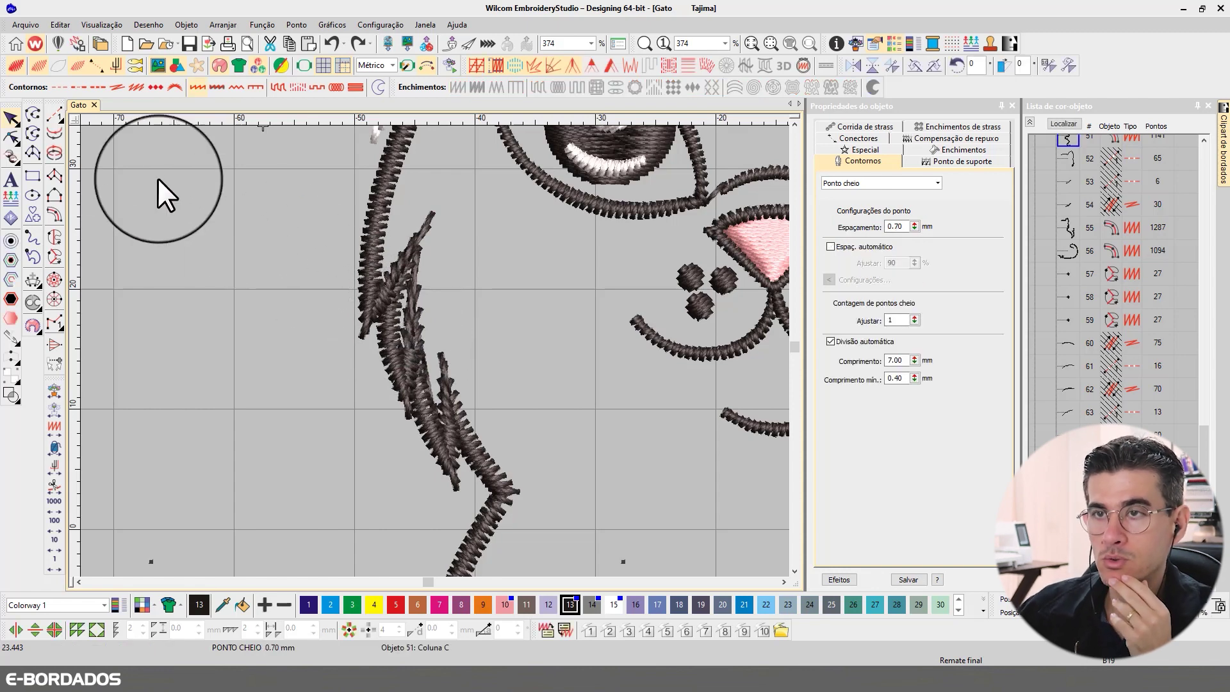
click(10, 136)
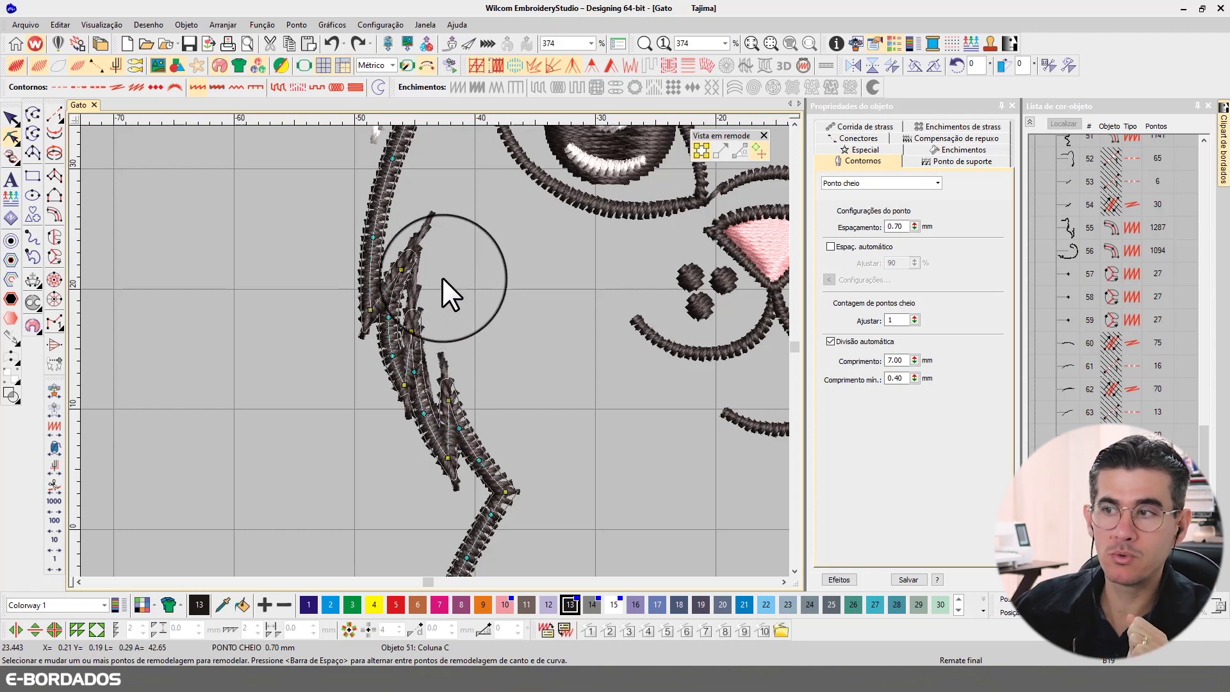
click(9, 119)
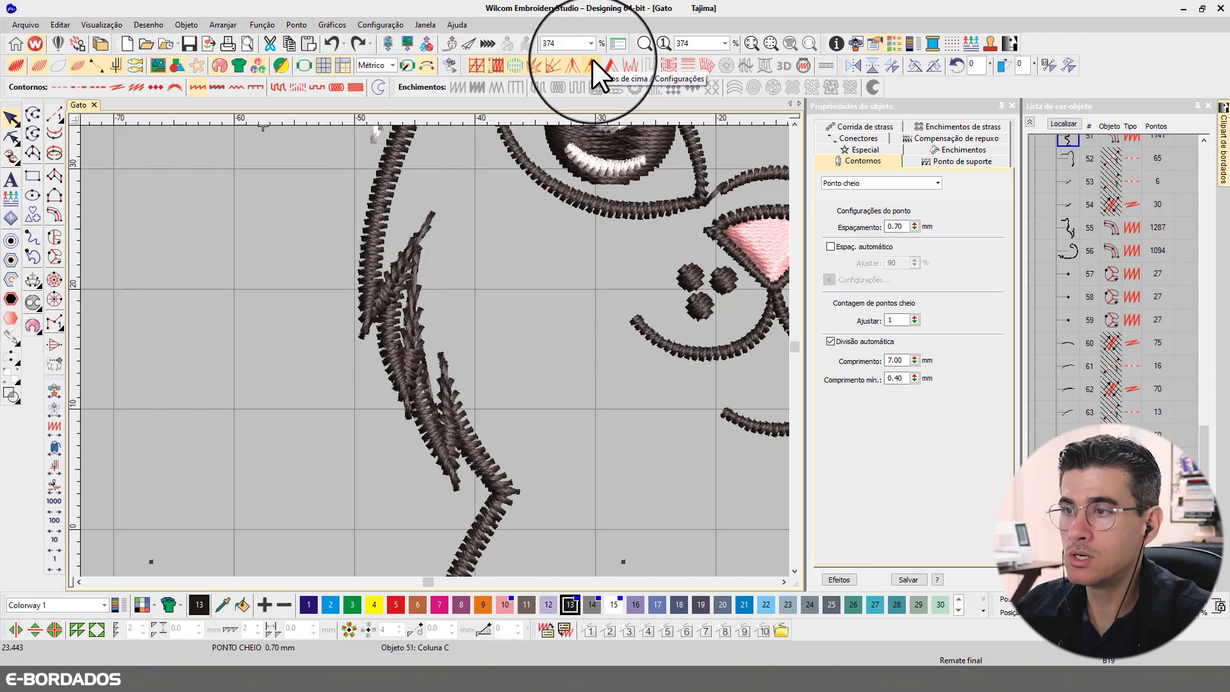
click(371, 275)
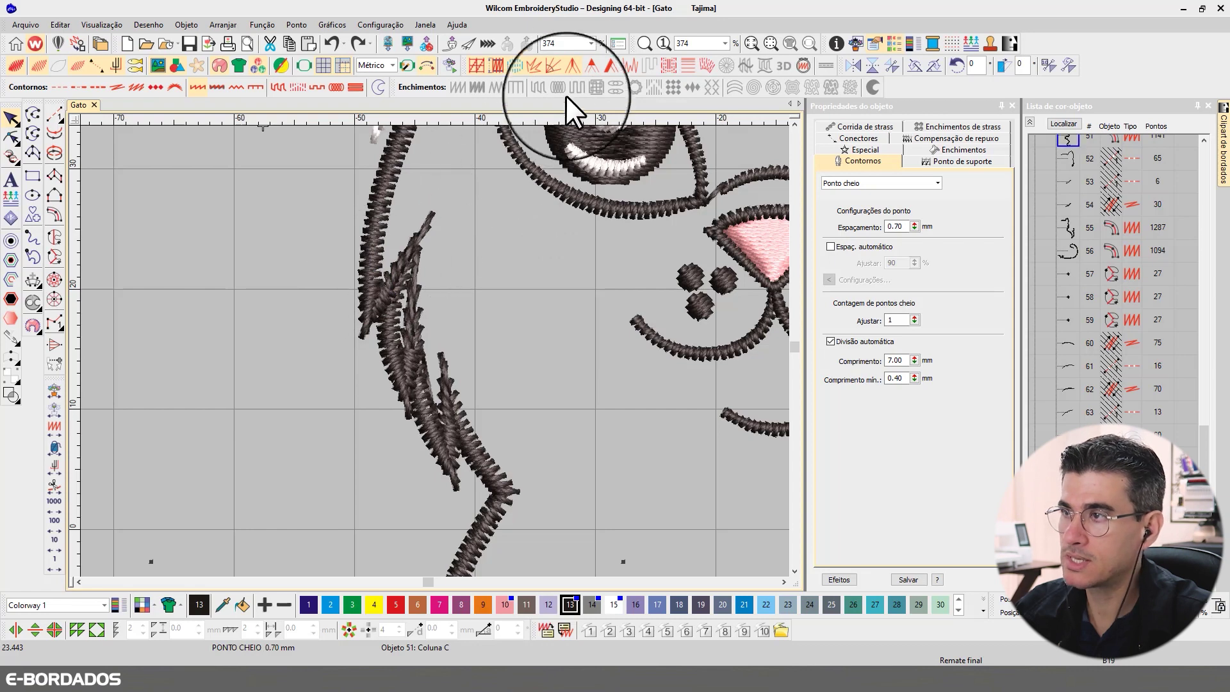
- Compare the capped and mitred corner effects on the left cheek outline and apply overlapping corners (Curvas sobrepostas)
click(589, 65)
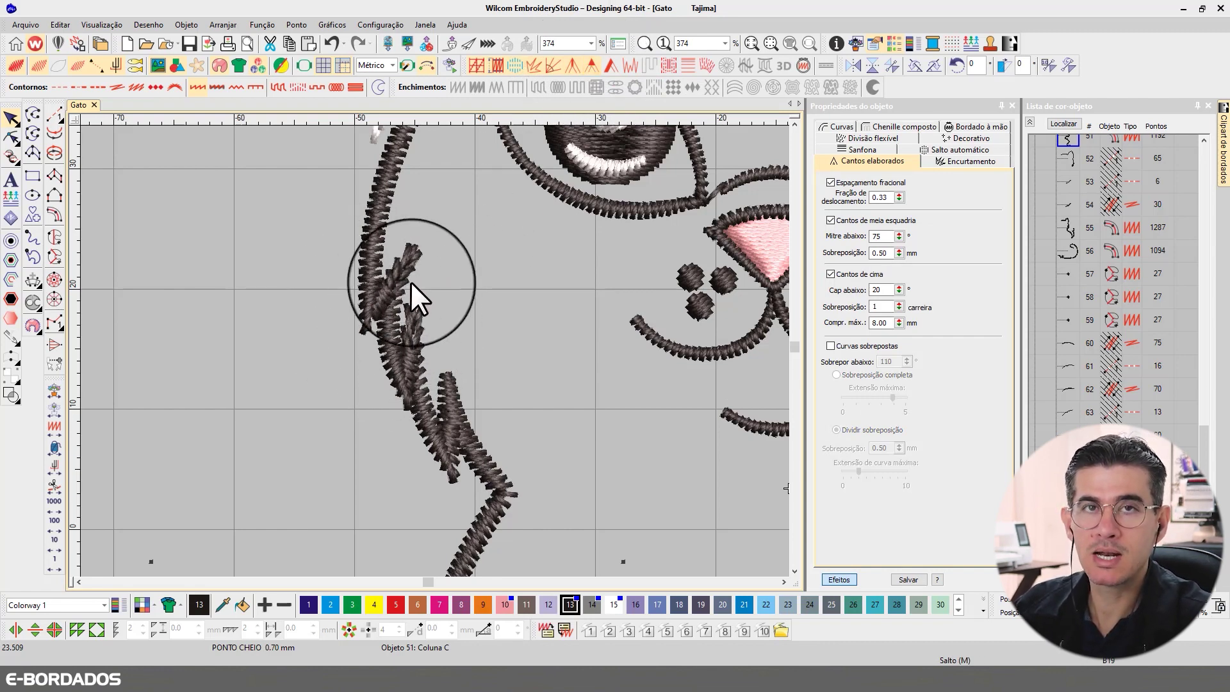
click(609, 68)
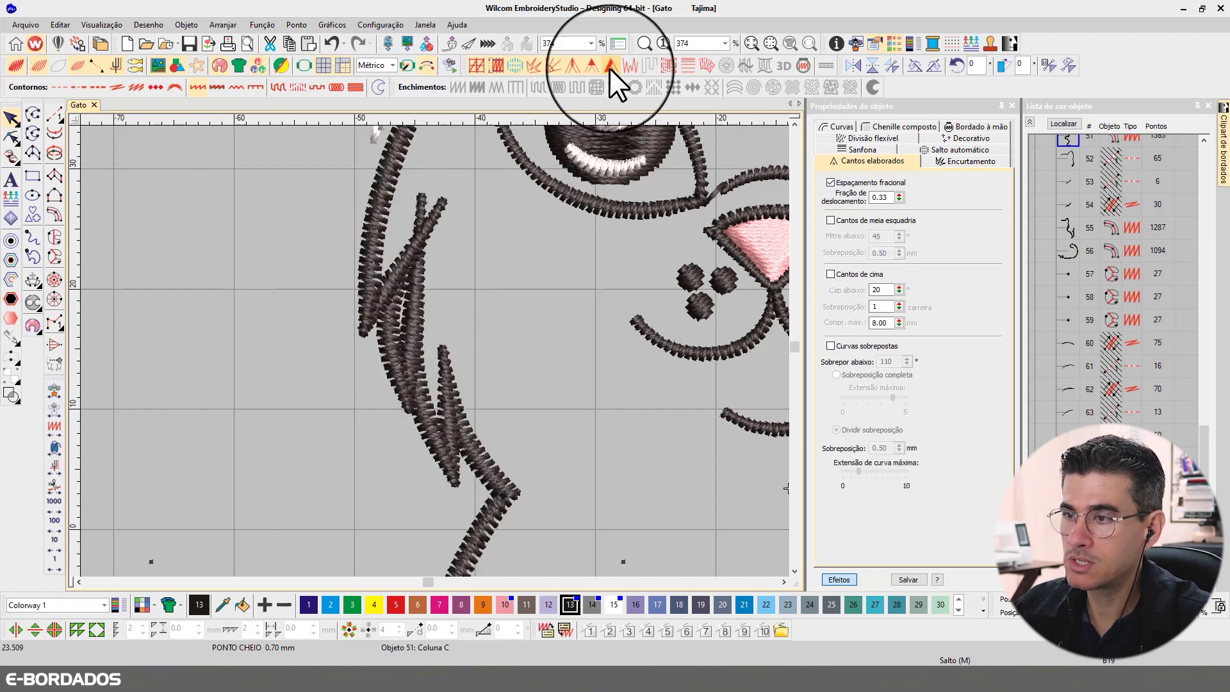
click(592, 66)
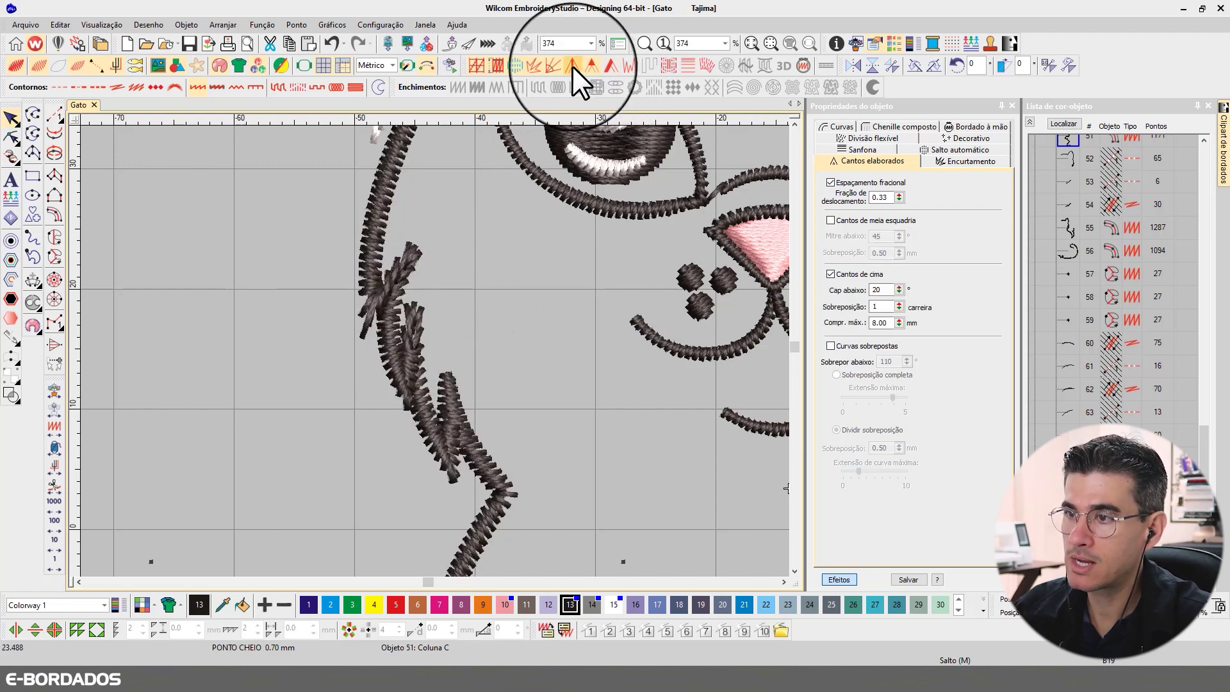
click(573, 67)
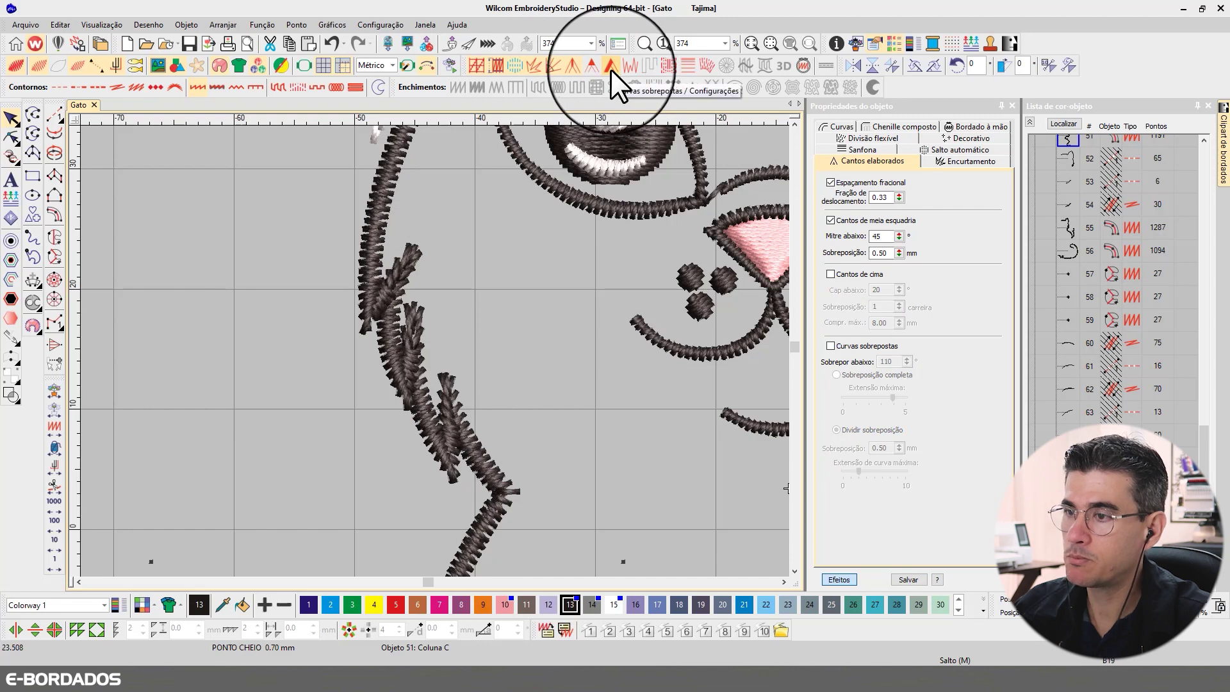
click(610, 68)
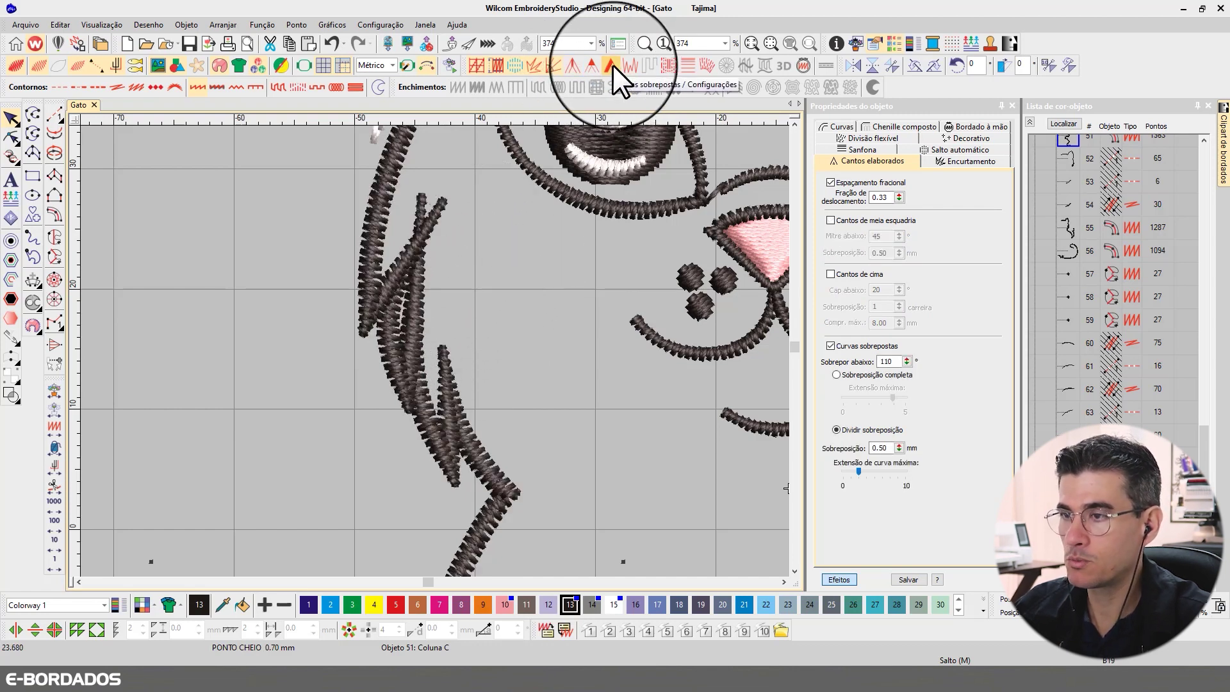
- Reshape the left cheek outline by moving the tip nodes of its three fur spikes so that the spikes are shorter
click(15, 138)
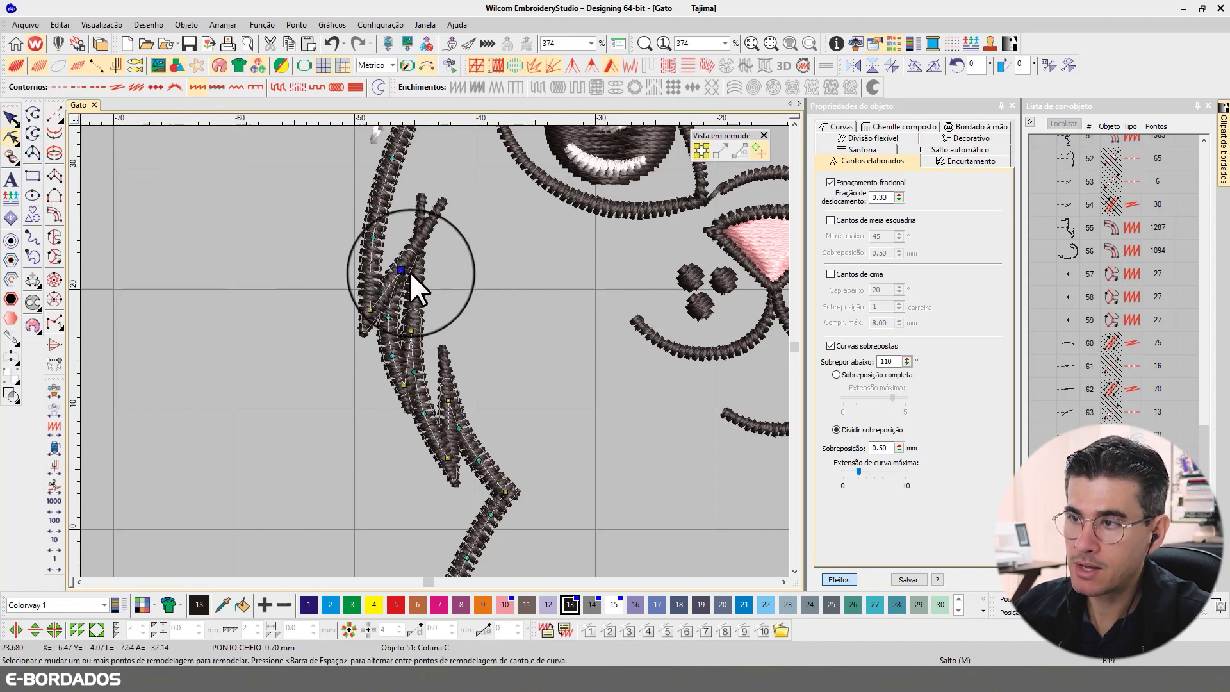
drag(396, 287, 417, 352)
click(414, 372)
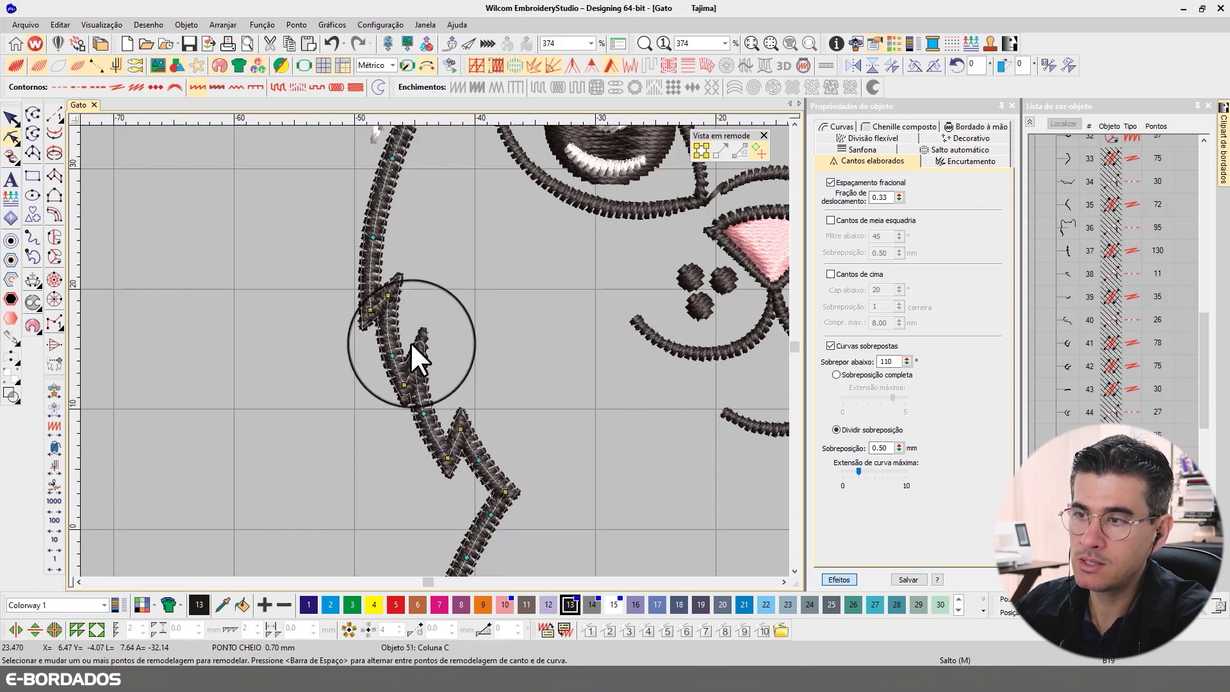
click(389, 292)
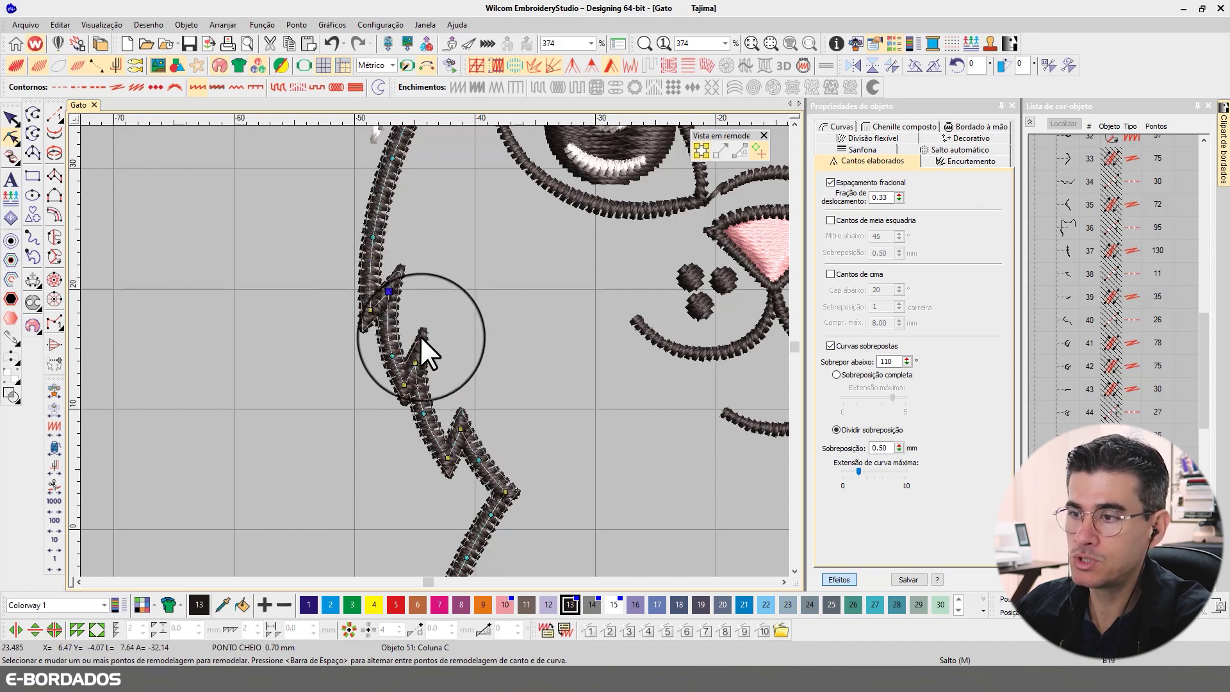
click(461, 425)
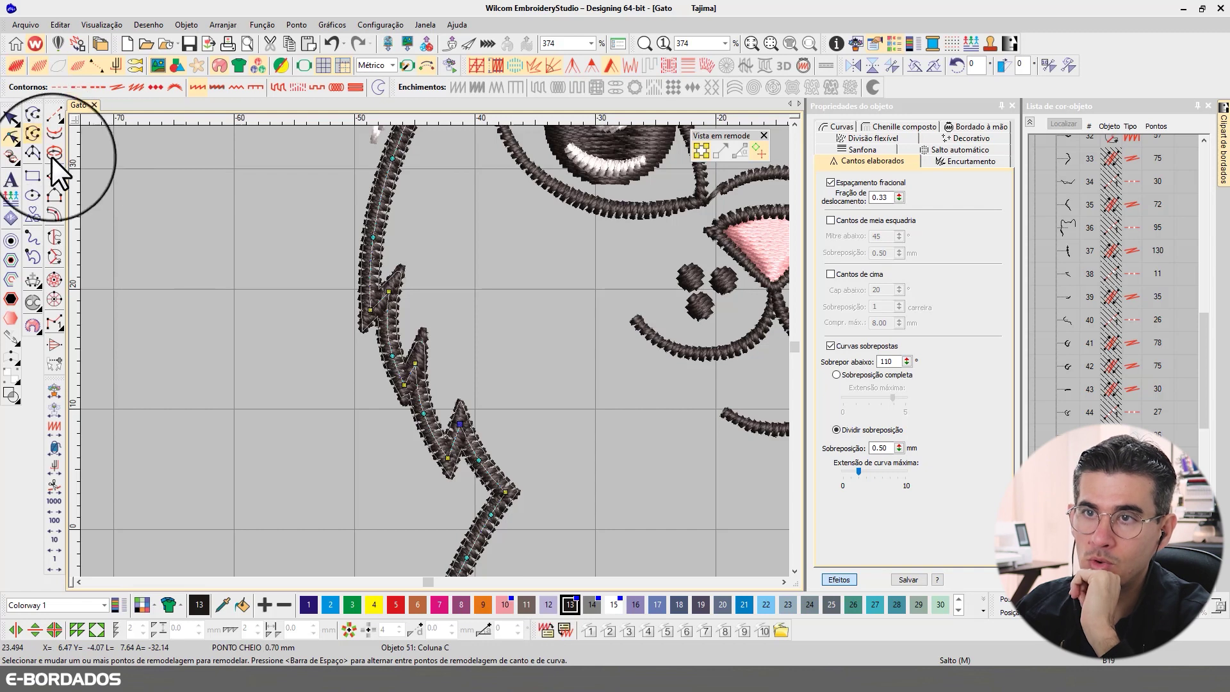
click(11, 117)
- Select the dark satin outline on the right cheek and apply the same overlapping corners (Curvas sobrepostas) to its fur spikes
scroll(474, 362, down, 2)
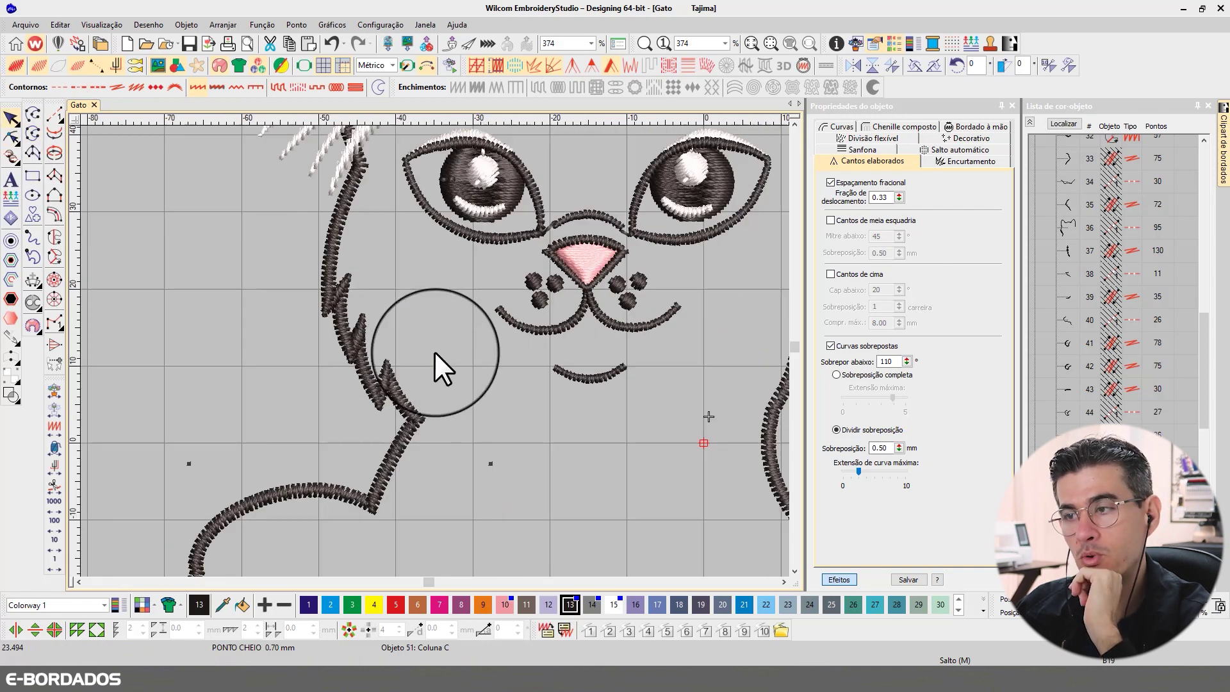
scroll(396, 320, down, 3)
scroll(690, 374, up, 1)
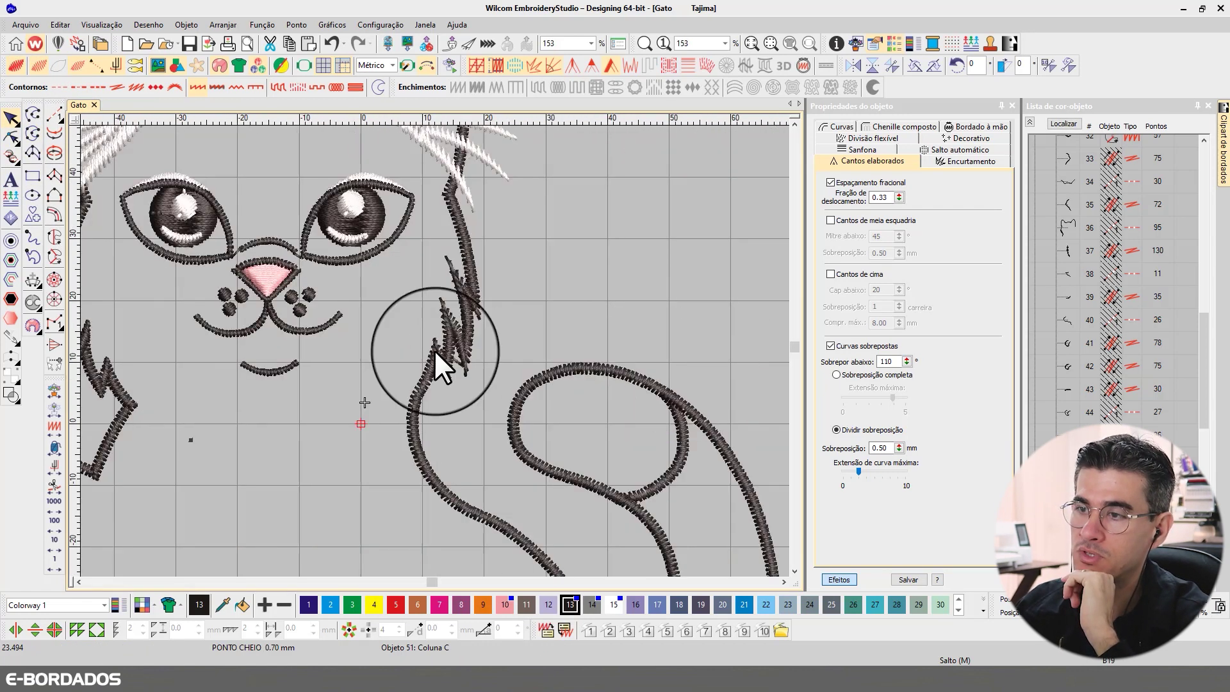
scroll(307, 345, down, 1)
scroll(437, 352, up, 2)
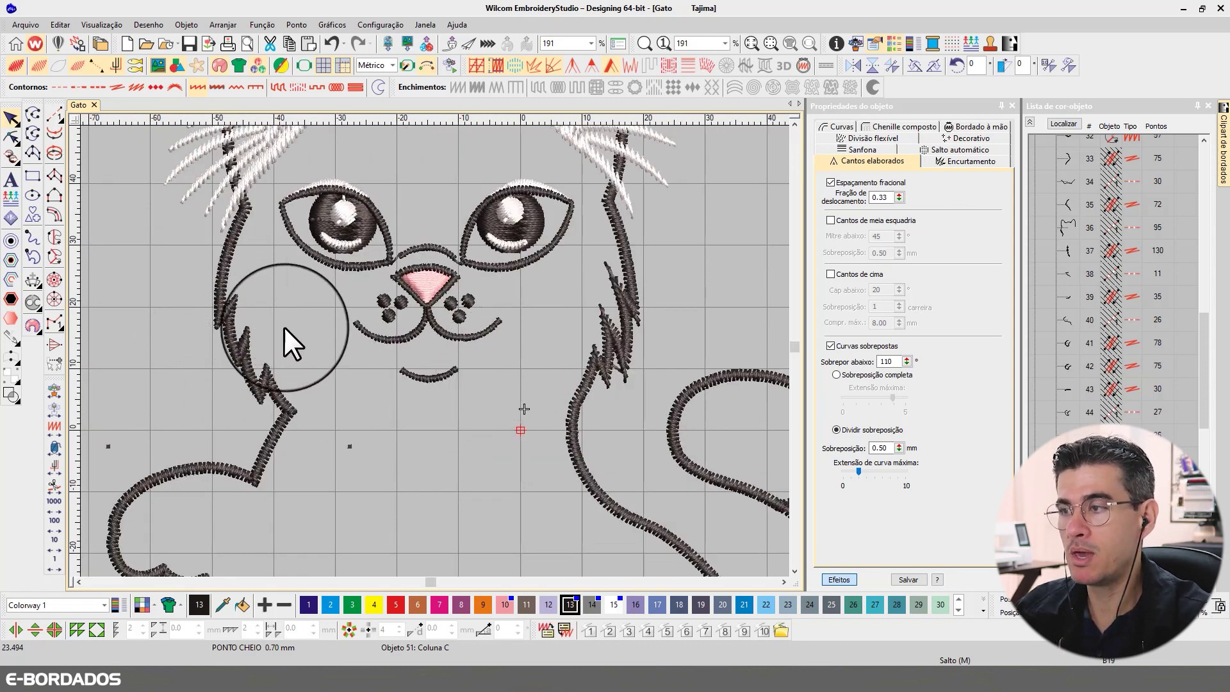
click(628, 319)
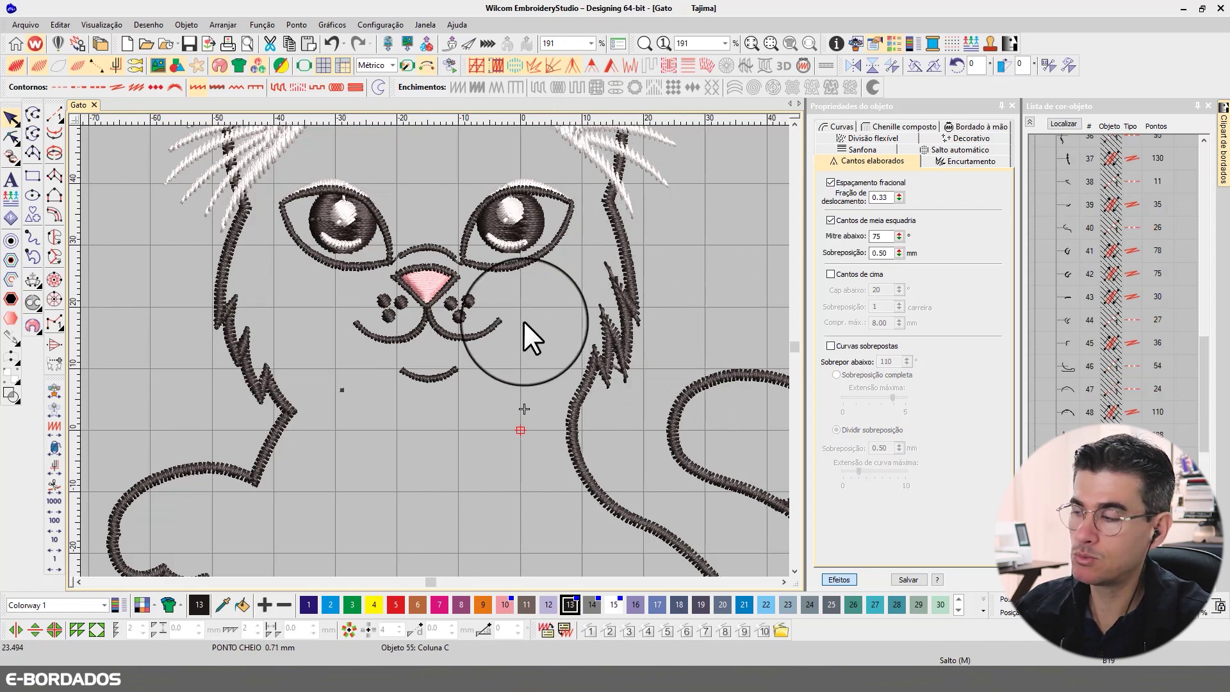
click(625, 314)
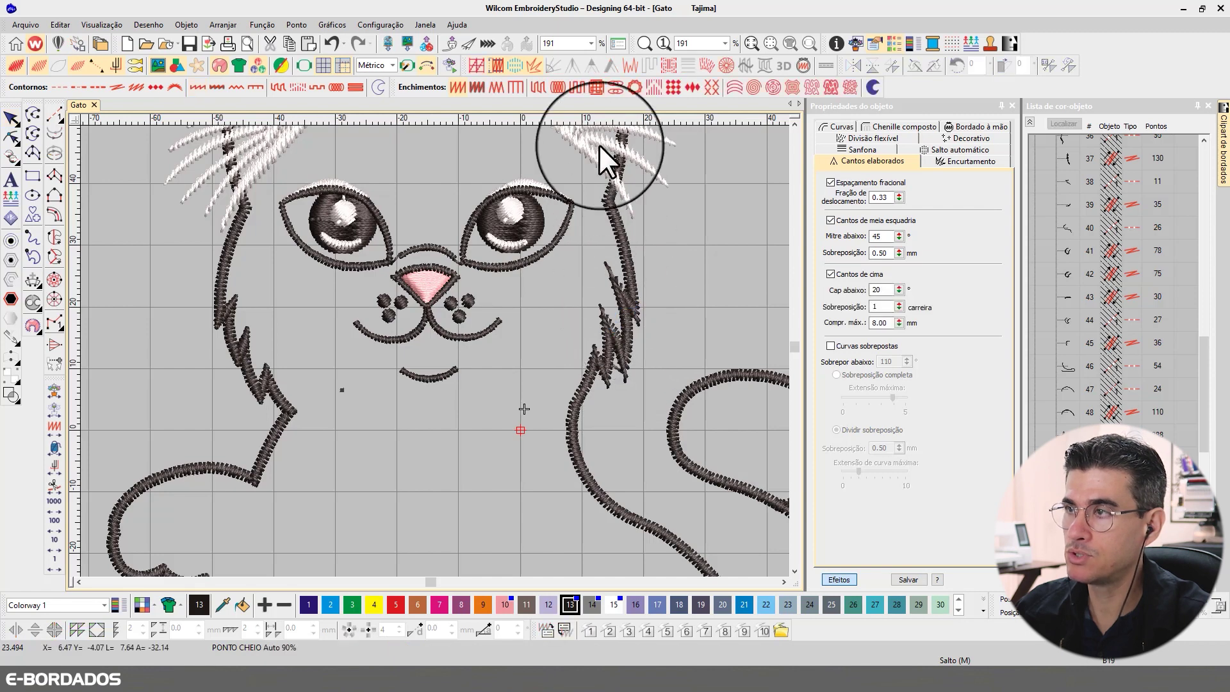
click(605, 240)
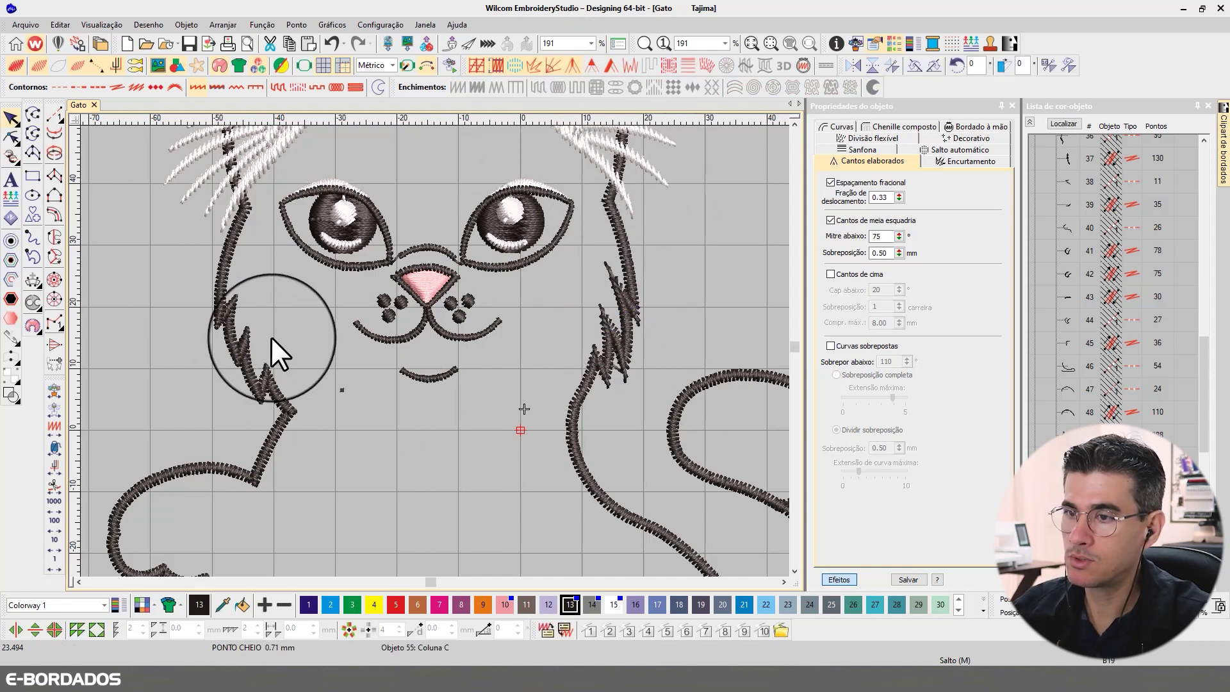
click(607, 60)
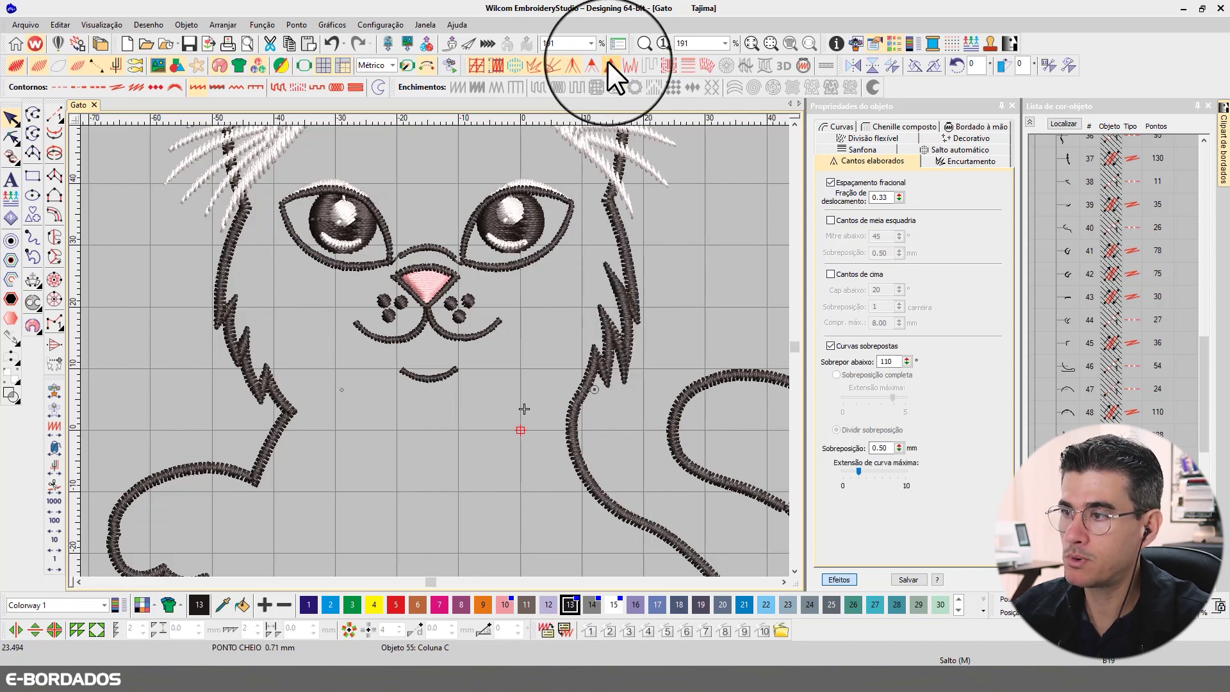
- Reshape the right cheek outline by lowering the inner tip nodes of its fur spikes to shorten them
scroll(605, 310, up, 2)
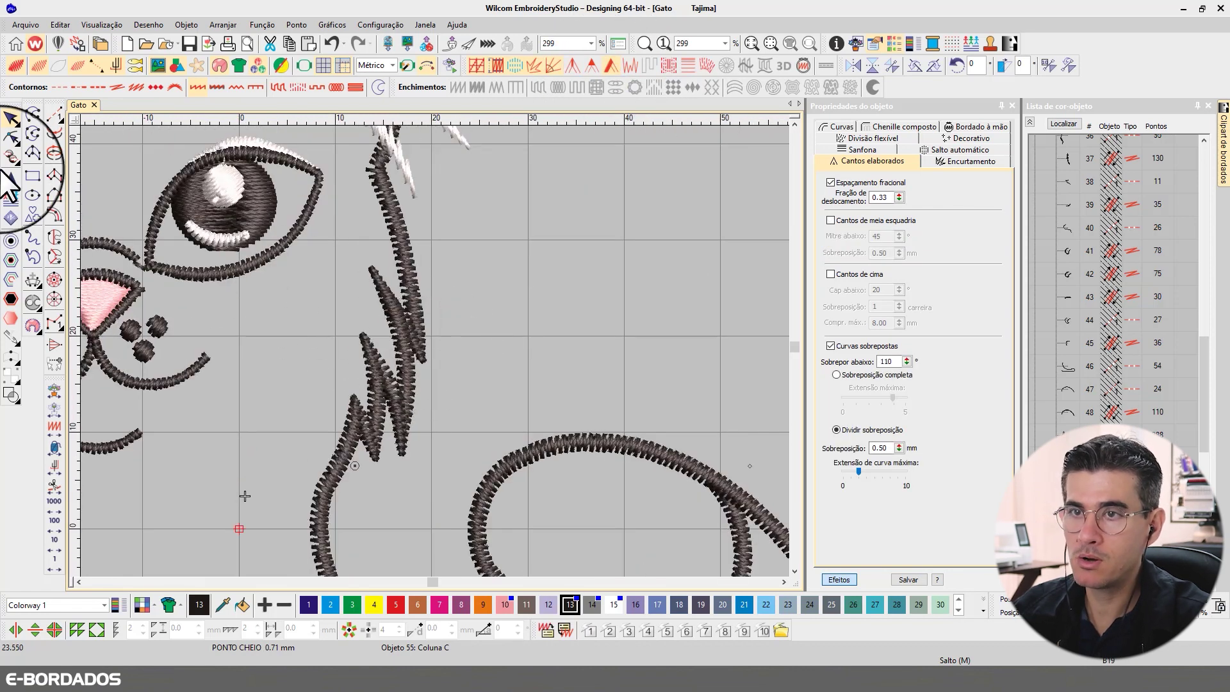
click(11, 136)
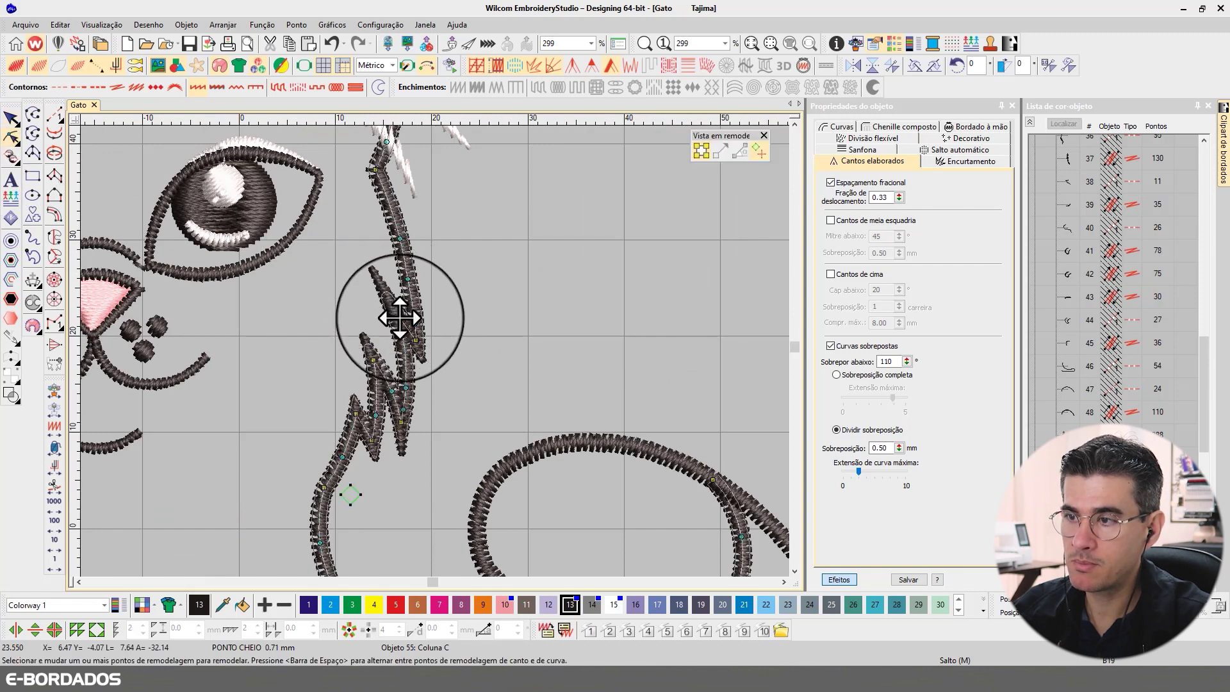
drag(384, 310, 405, 390)
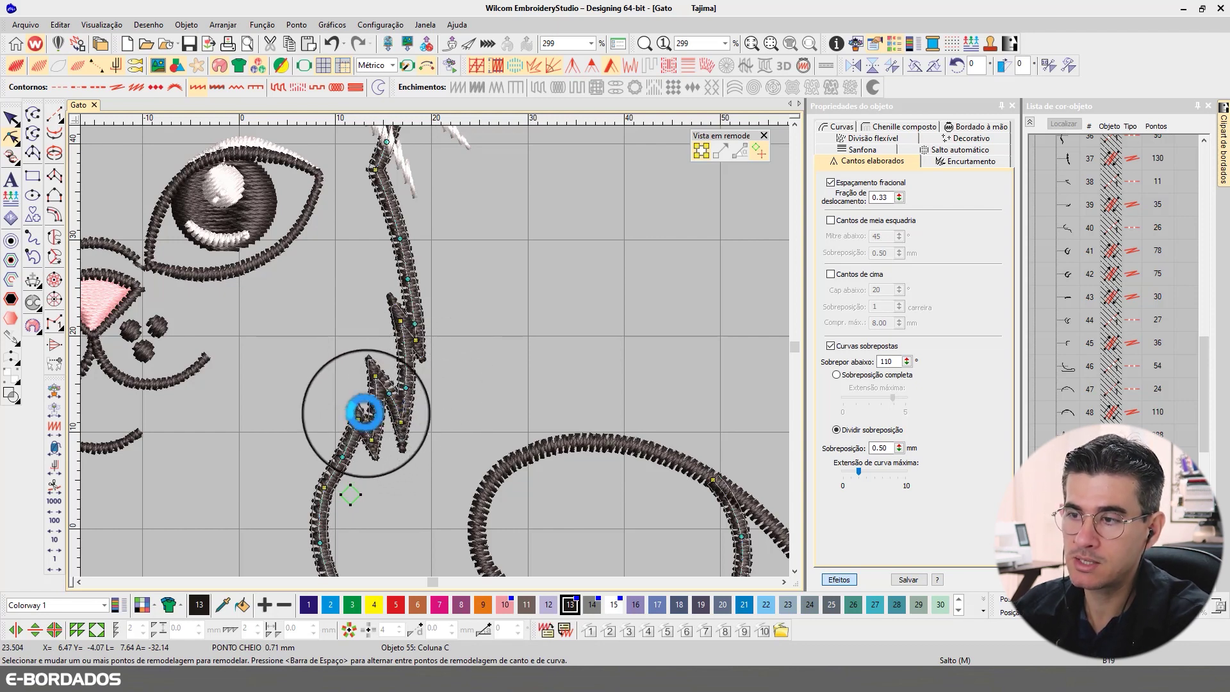
click(33, 133)
scroll(471, 357, down, 3)
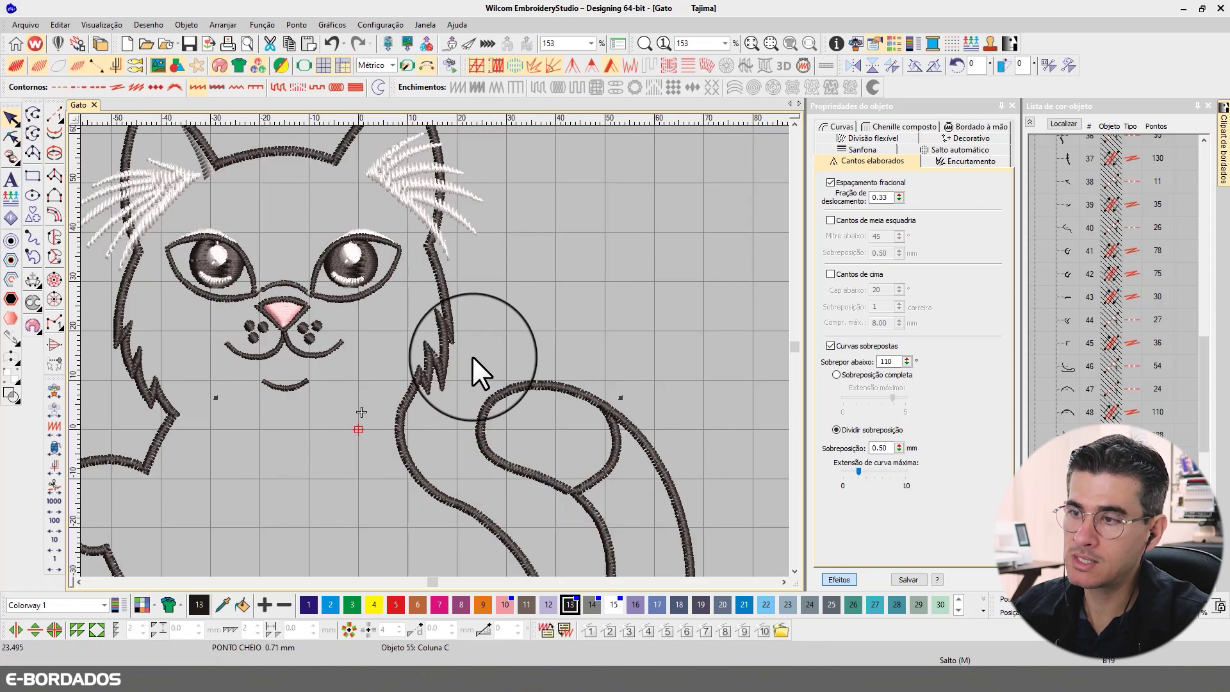
- Raise the lower tip node of the middle fur spike on the right cheek outline to shorten the spike
scroll(434, 373, up, 4)
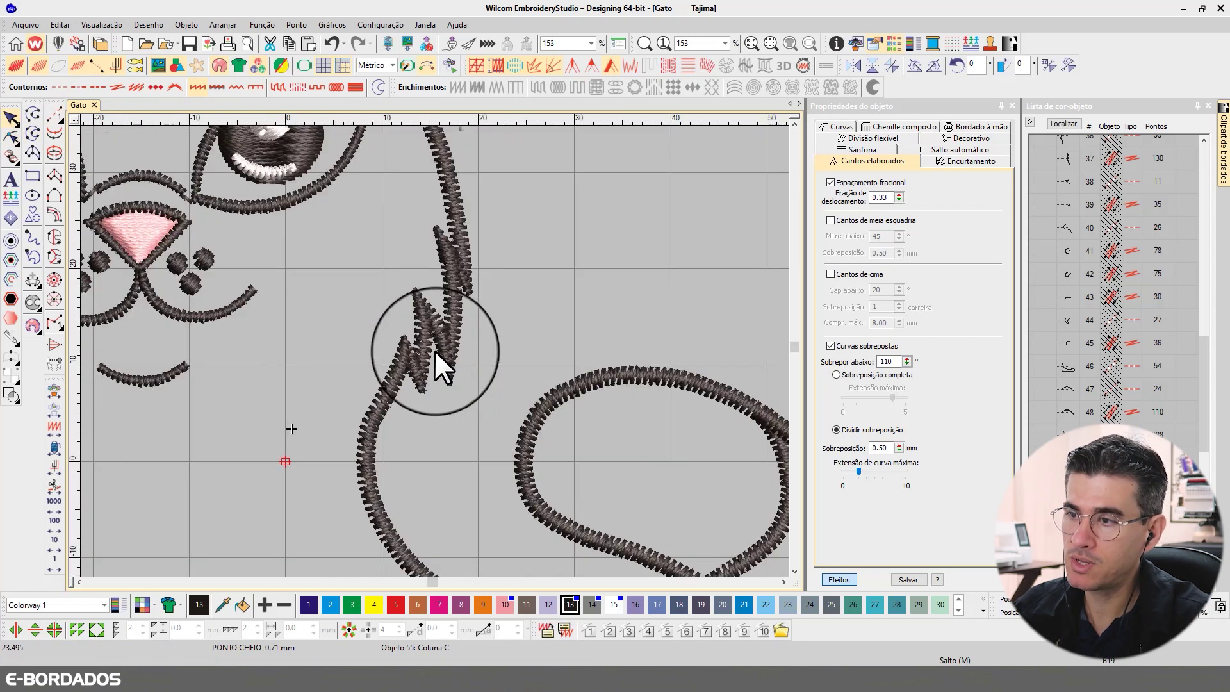
click(12, 136)
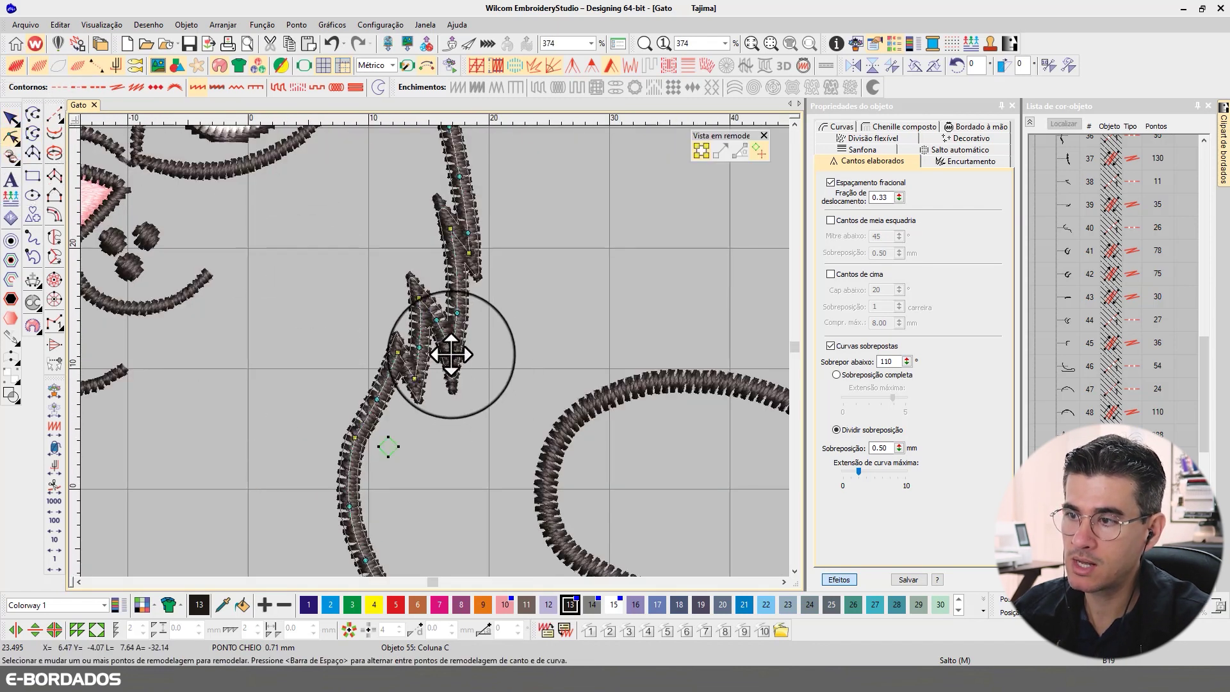
drag(451, 355, 456, 313)
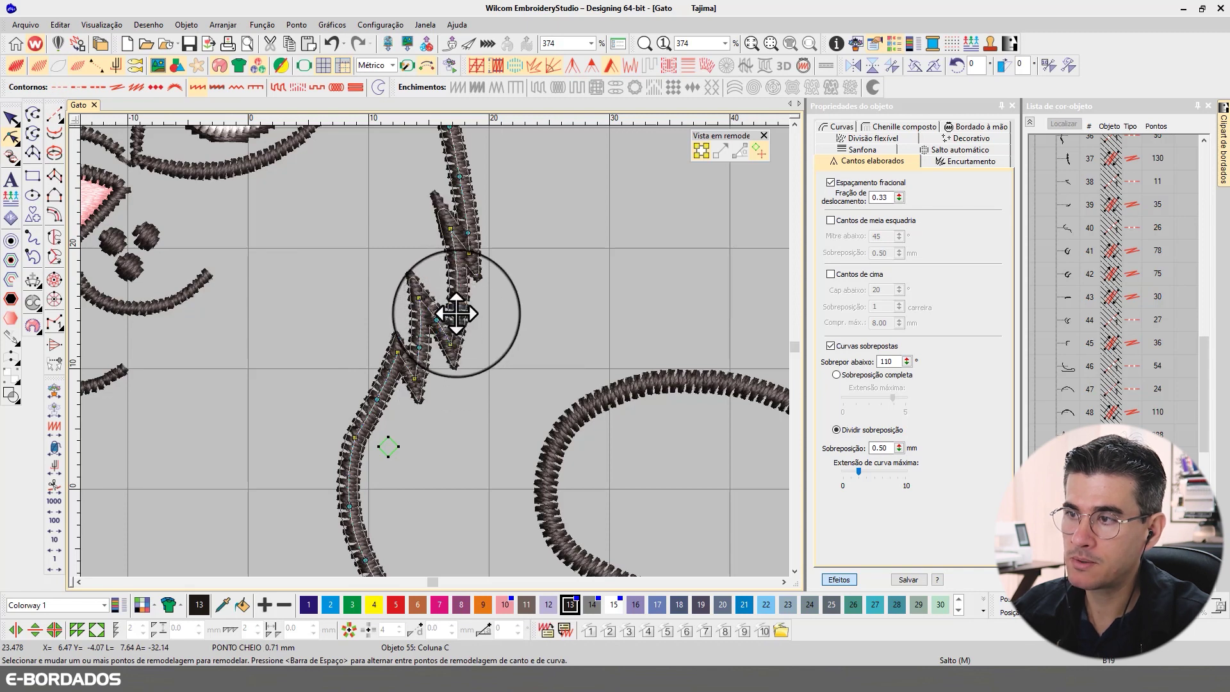
click(12, 118)
scroll(441, 352, down, 4)
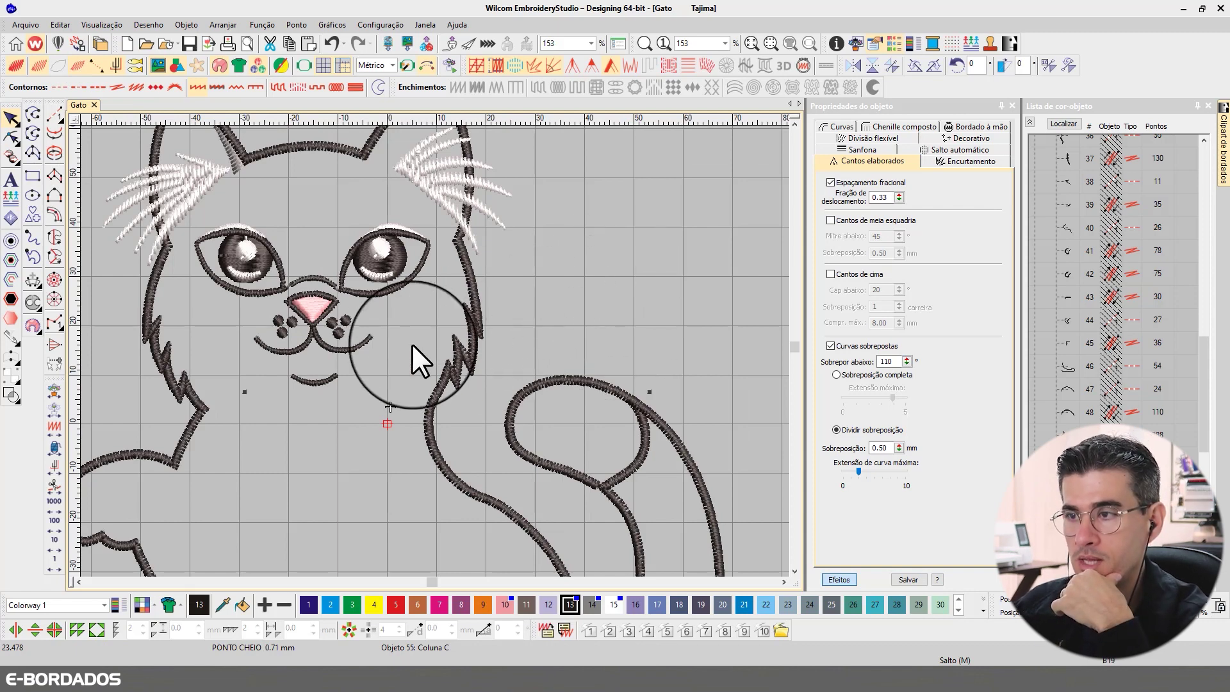
- Try a column width of 200 mm on the dark outline running from the forehead down the right cheek to the tail
scroll(413, 344, down, 2)
click(690, 271)
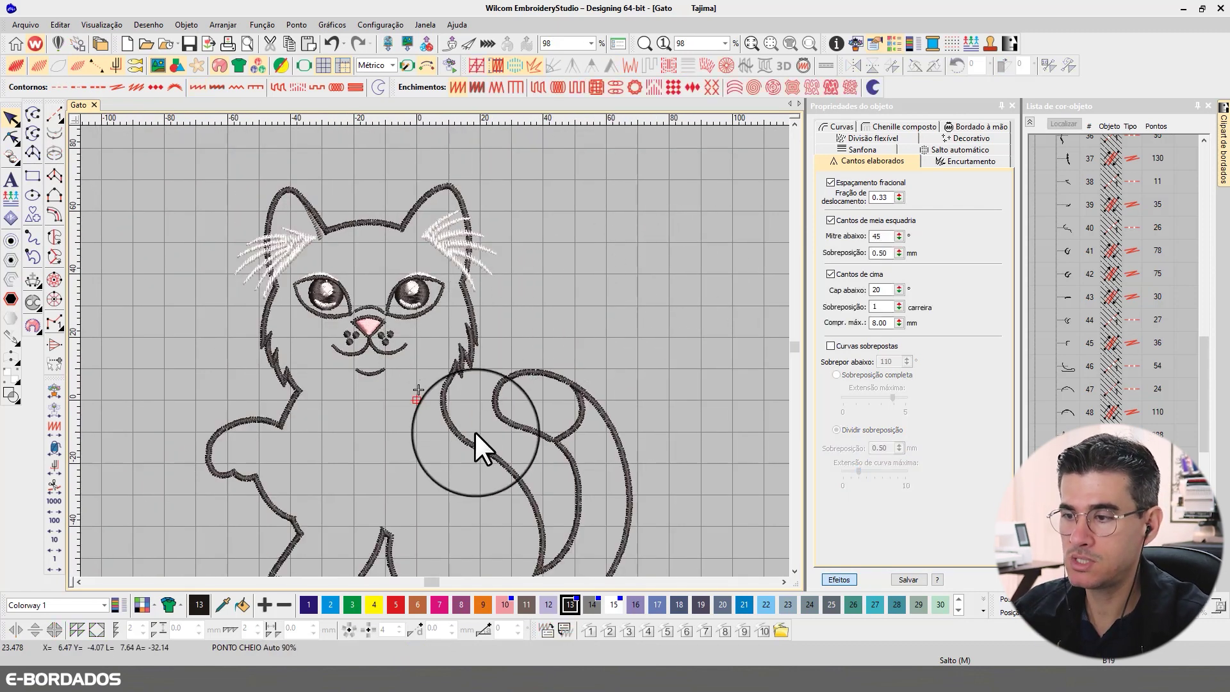
scroll(435, 350, down, 1)
scroll(433, 350, up, 2)
scroll(434, 350, up, 1)
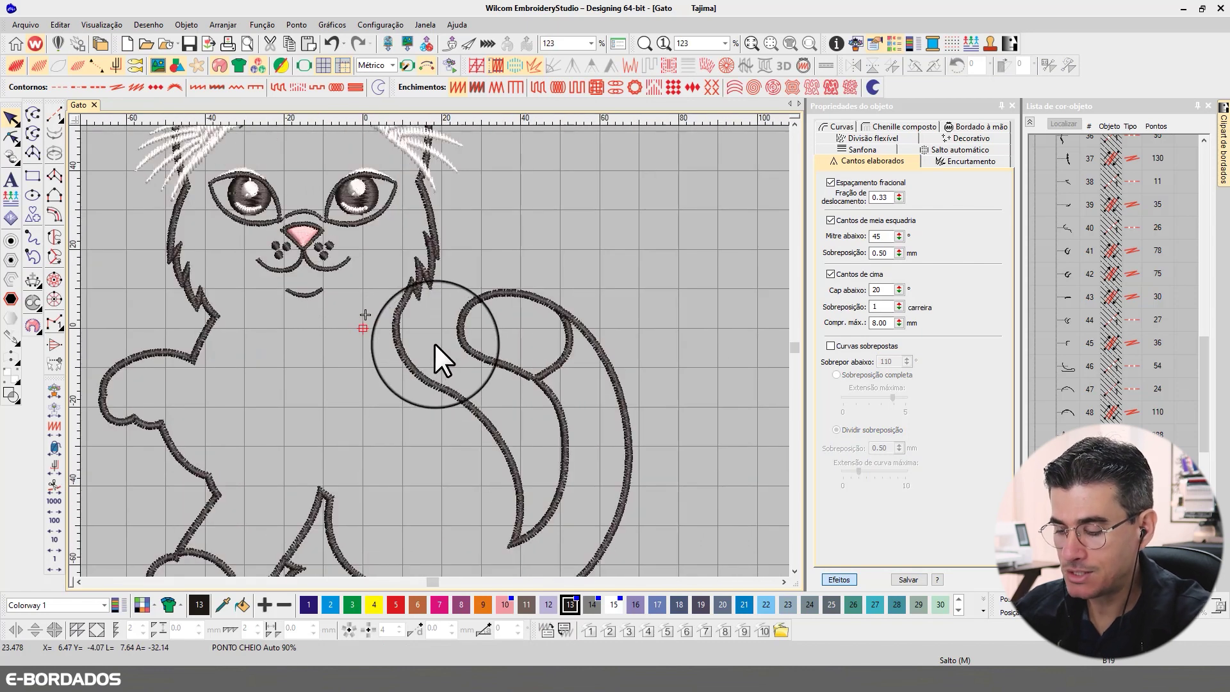
scroll(434, 344, down, 1)
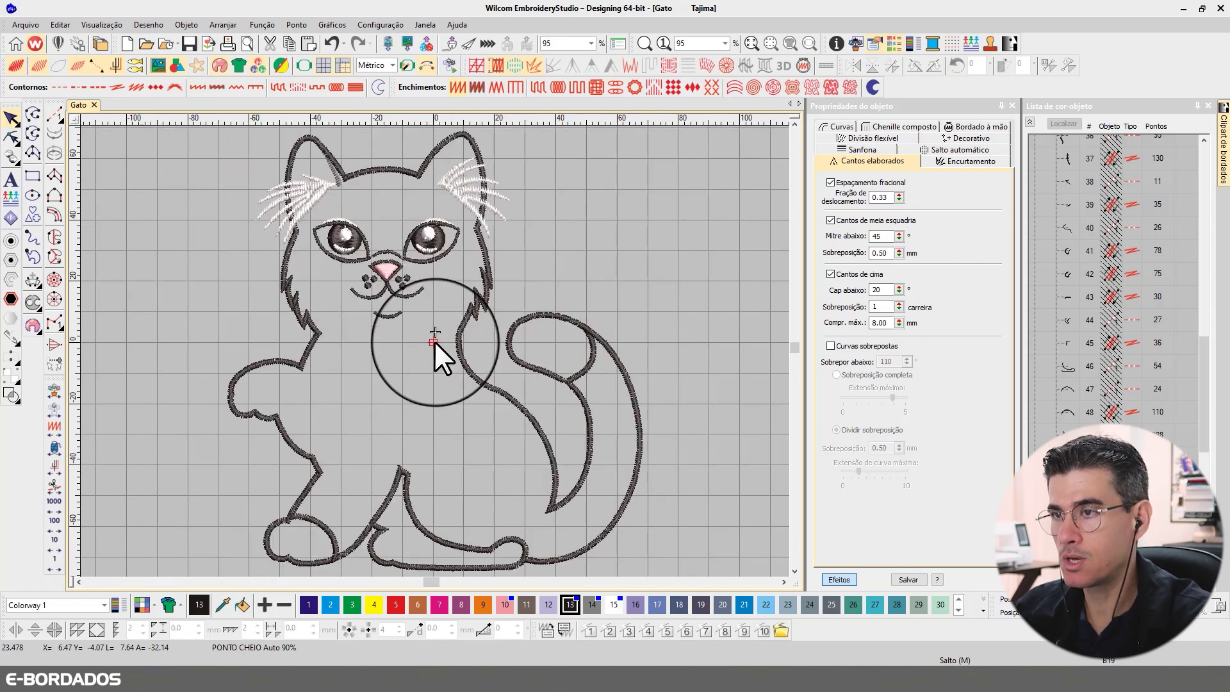
click(383, 174)
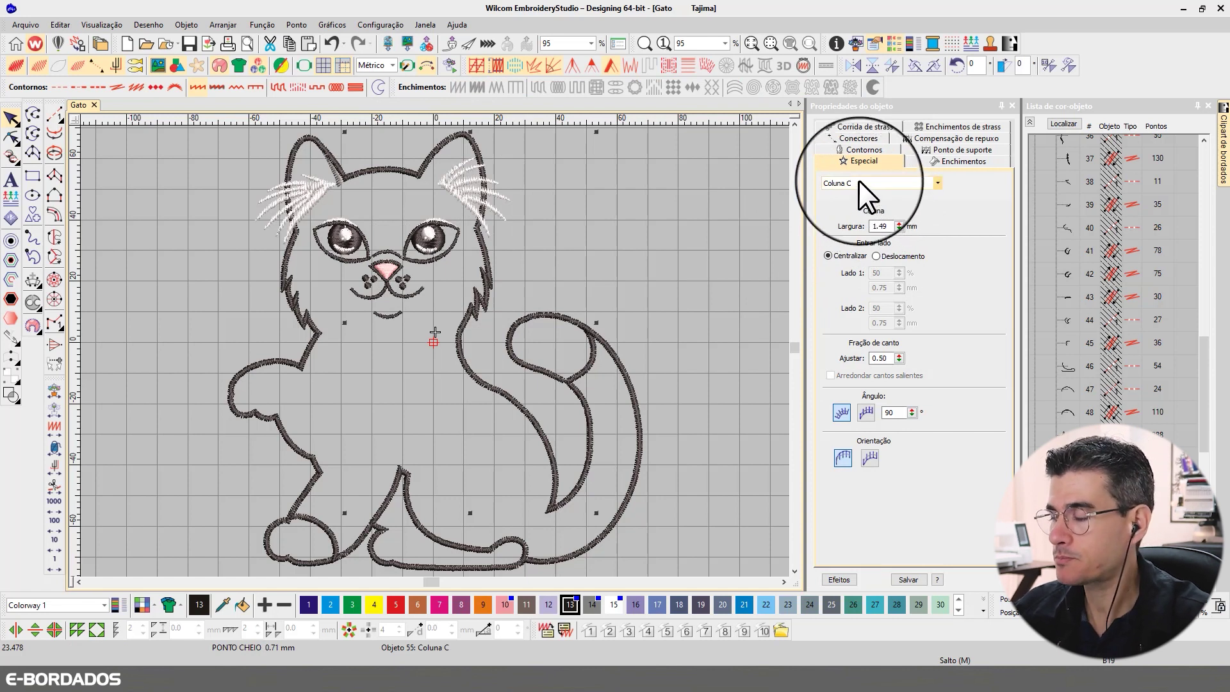
key(s)
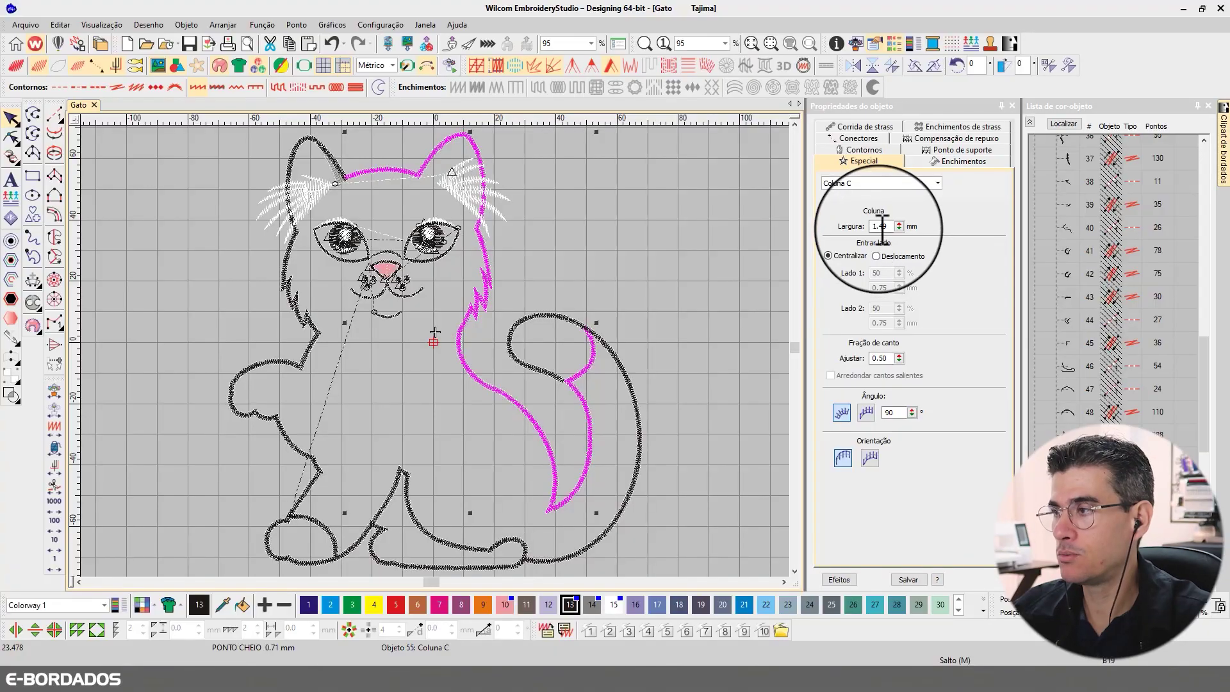
drag(884, 226, 868, 226)
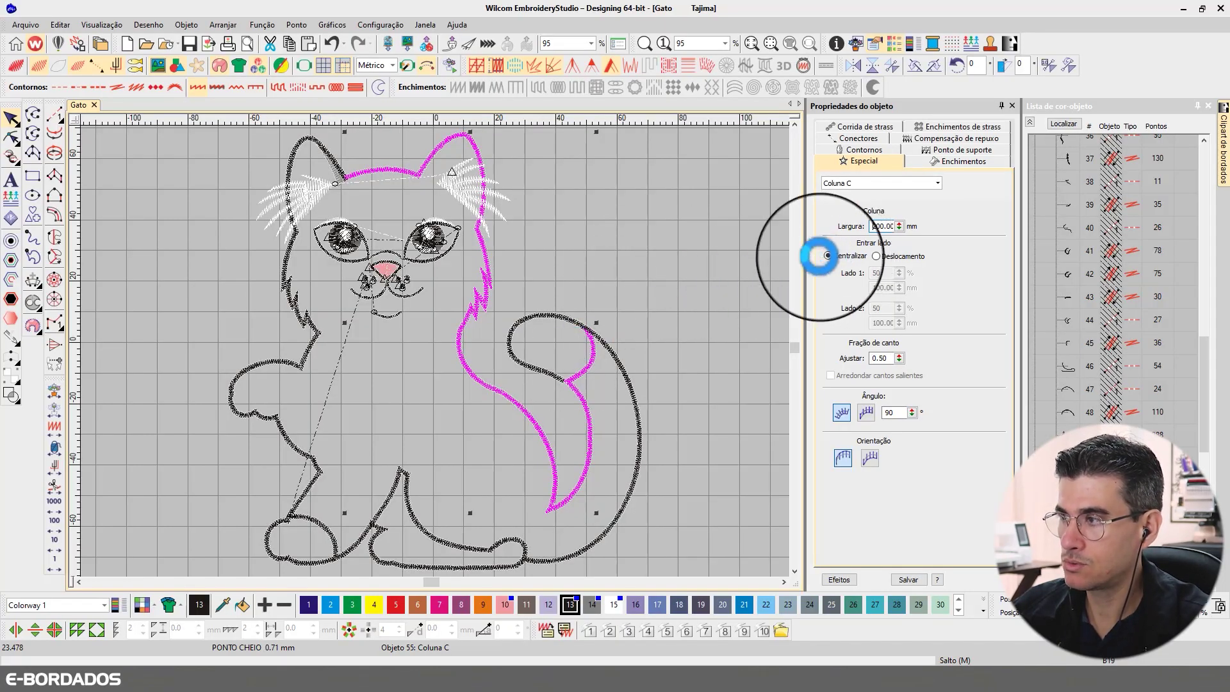
key(Return)
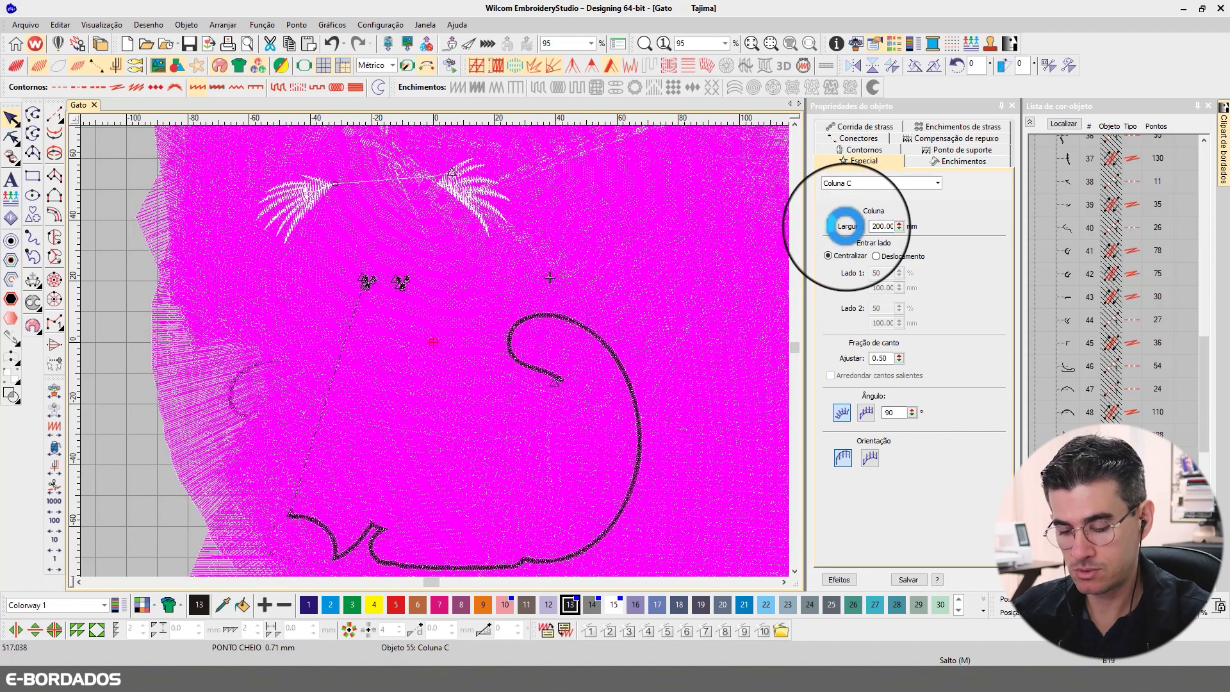
key(ctrl+z)
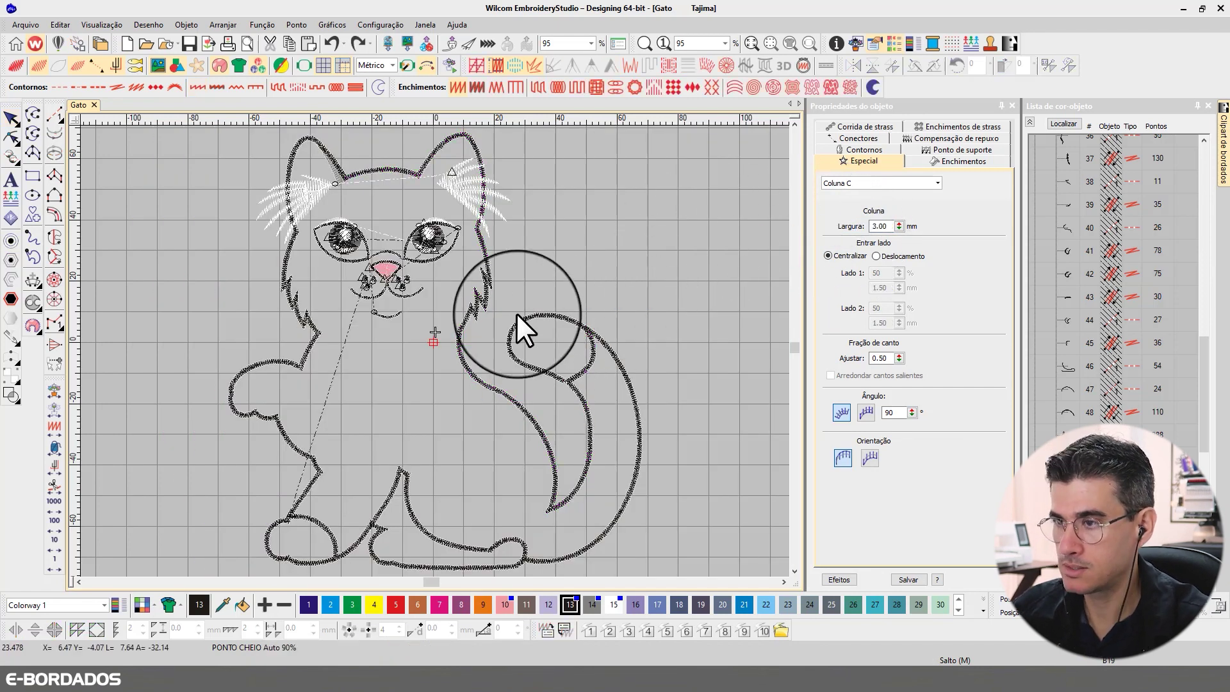
- Select all four dark outline objects of the cat's head, body, tail and legs and set their column width to 2.50 mm, reducing it to 2.20 mm
ctrl+click(305, 140)
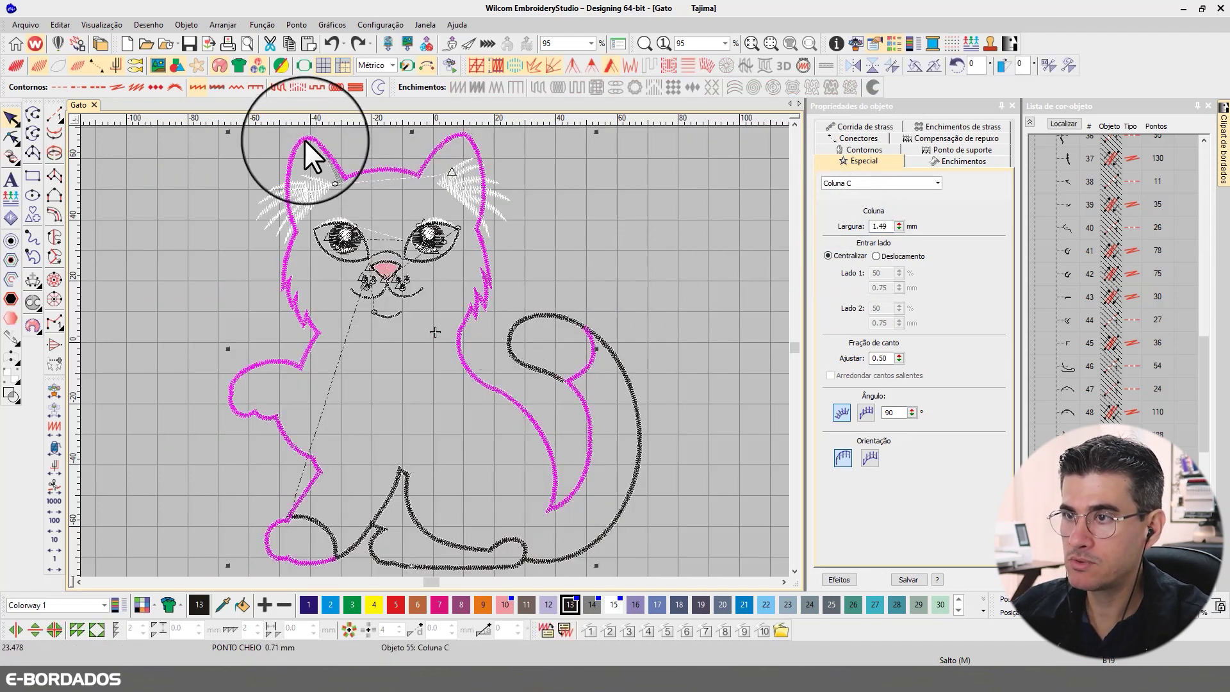
ctrl+click(541, 368)
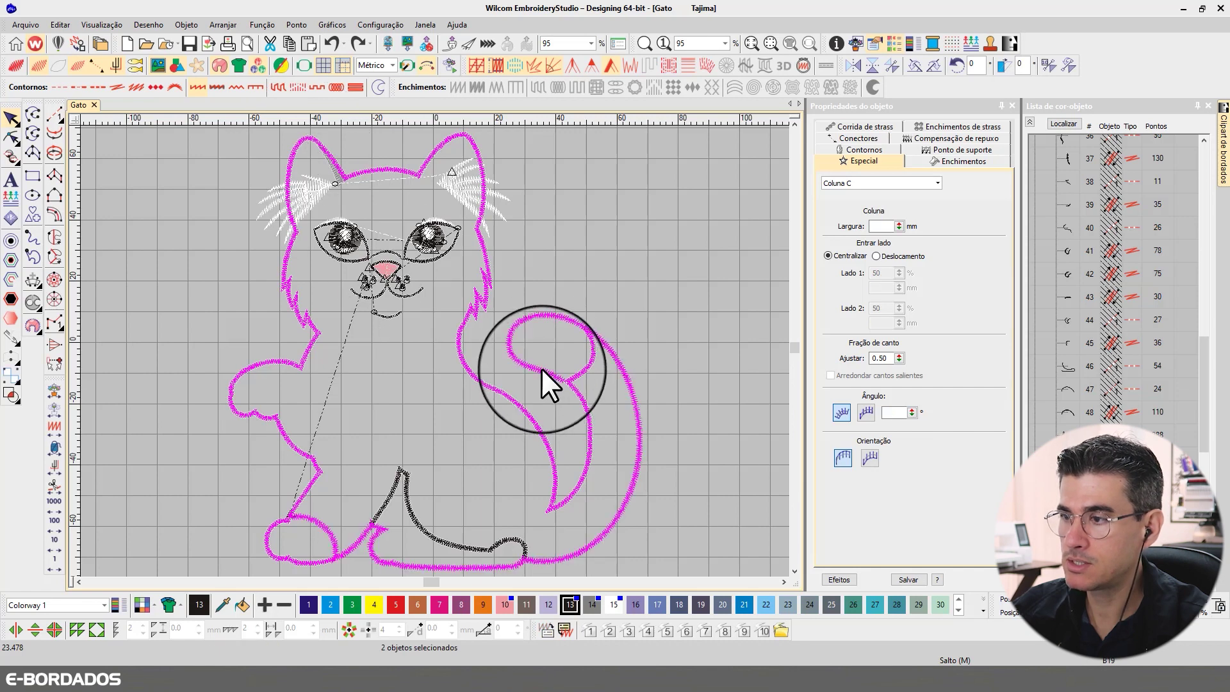
ctrl+click(433, 537)
click(894, 224)
text(2.)
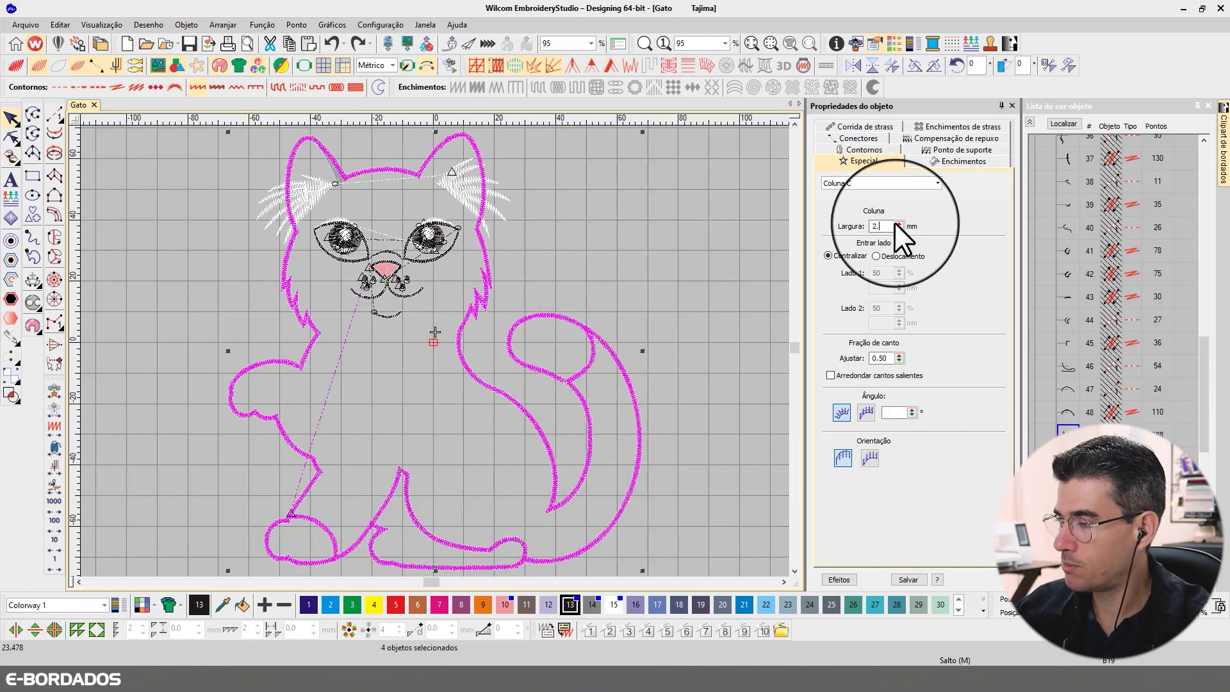
text(5)
key(Return)
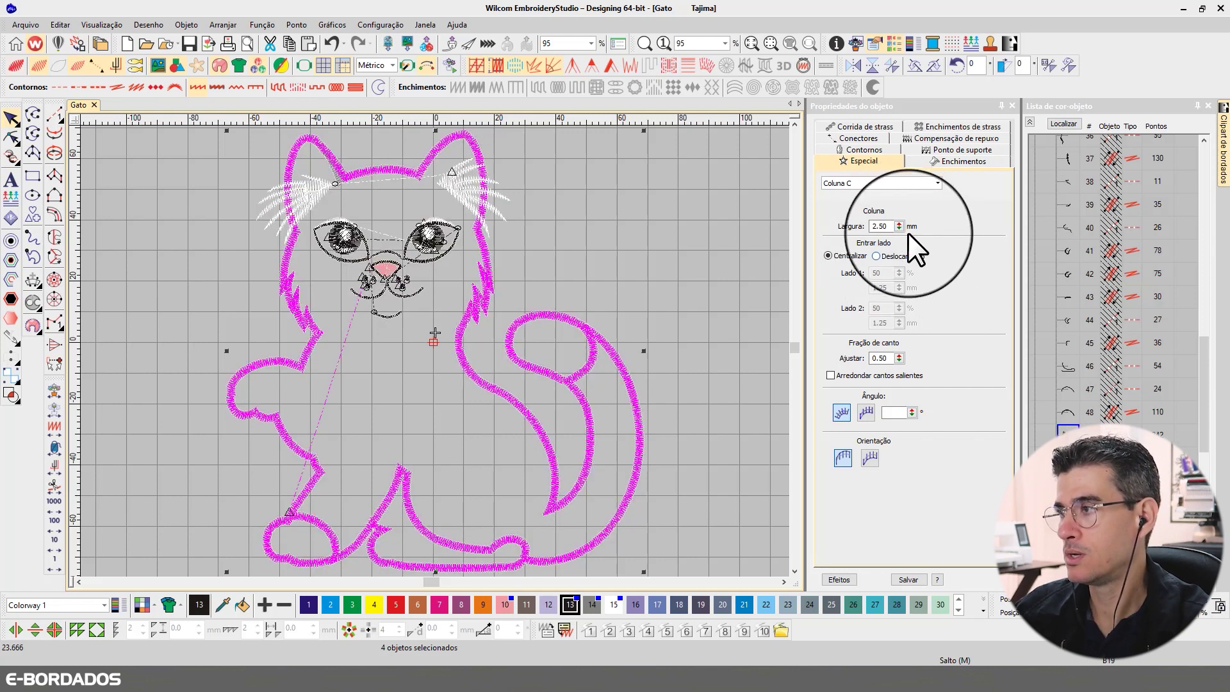
click(899, 229)
click(900, 229)
click(899, 229)
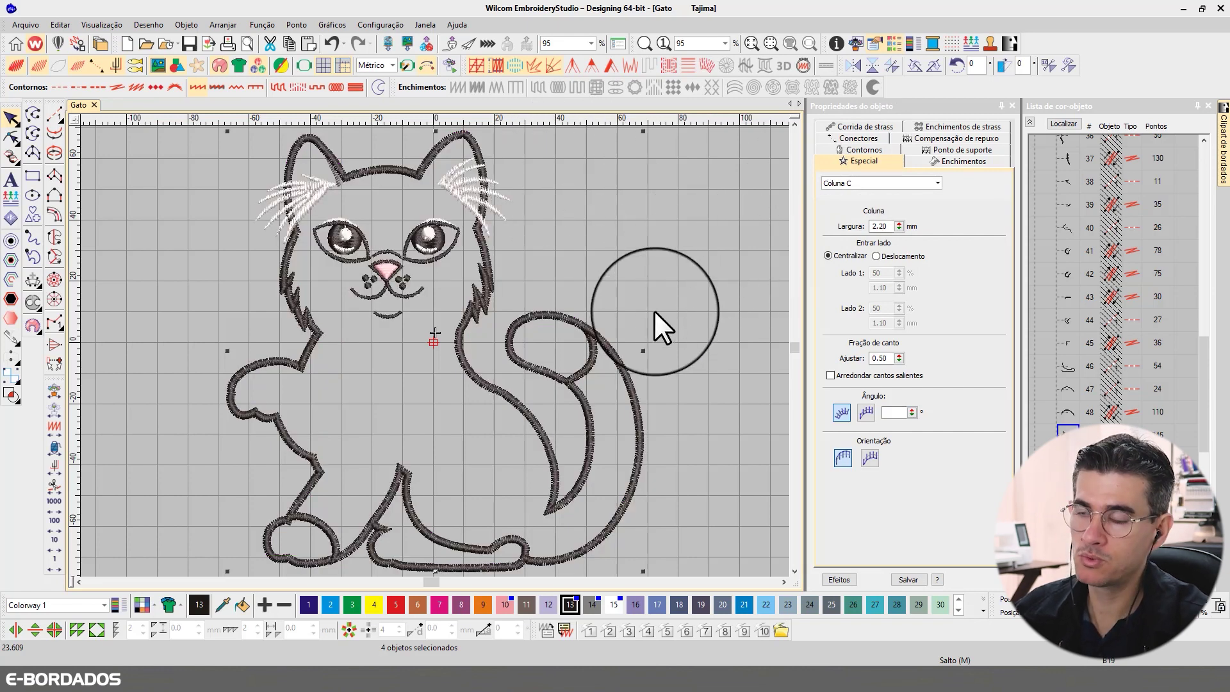
click(677, 328)
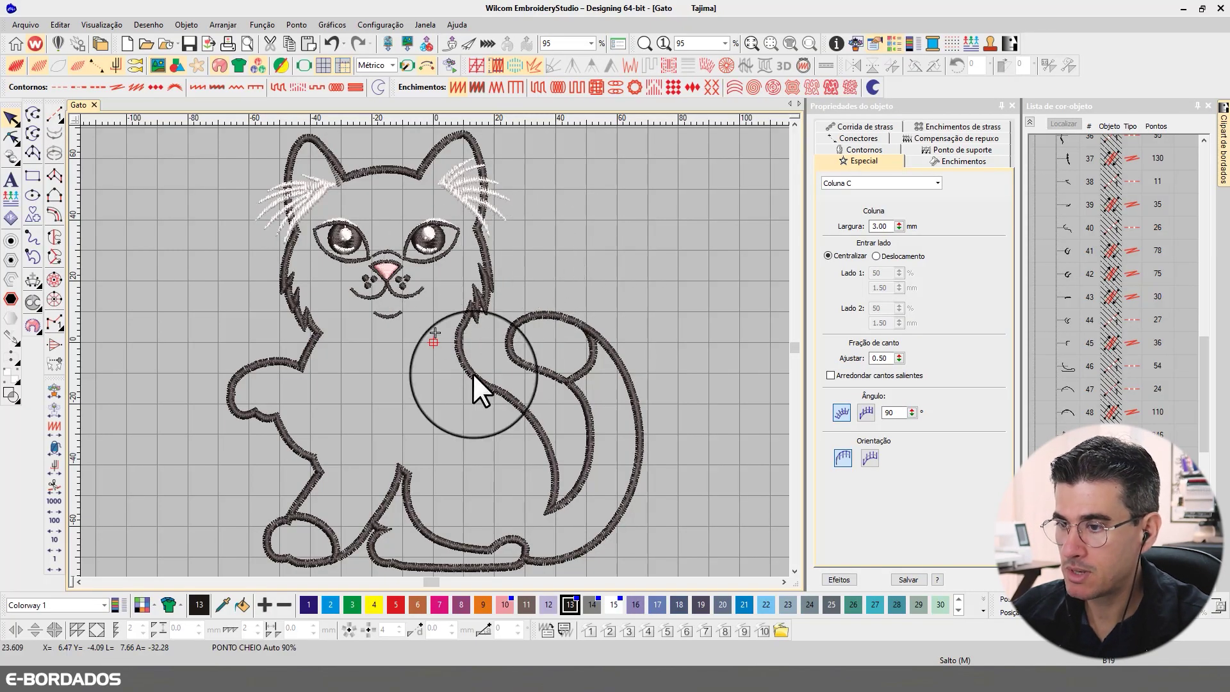
- Select the dark satin outlines of both eyes, the nose, nose bridge, mouth and chin and set their pull compensation to 0.40 mm
click(317, 210)
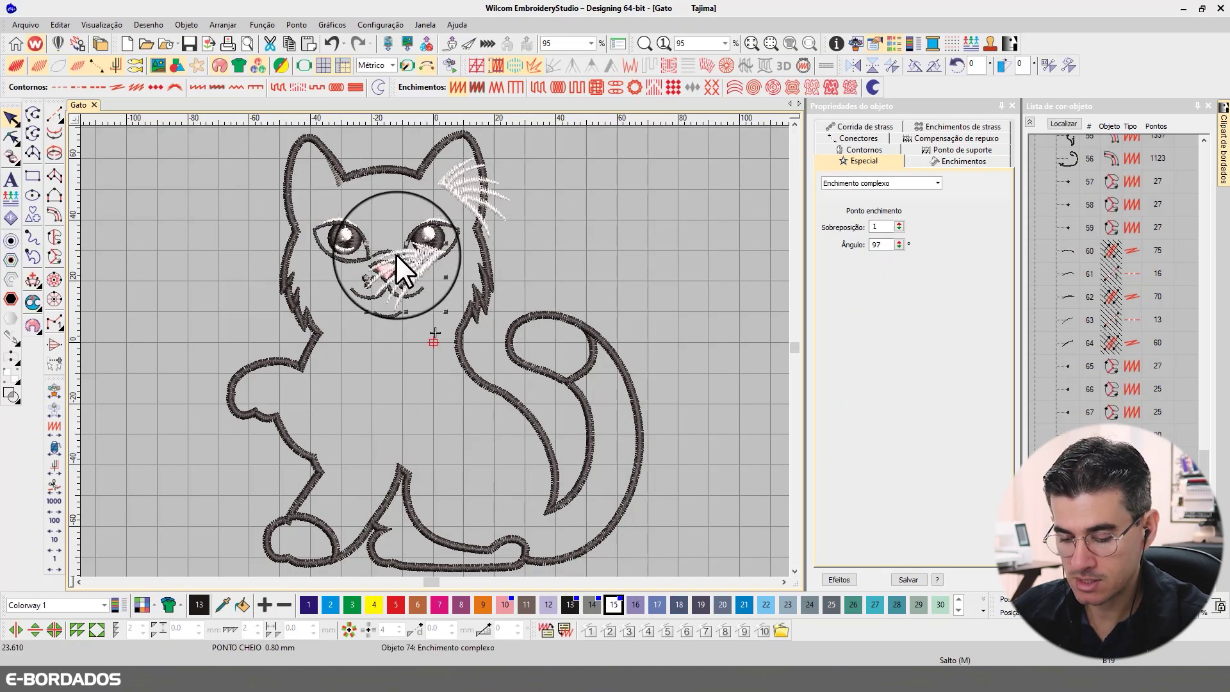
key(b)
drag(297, 182, 487, 337)
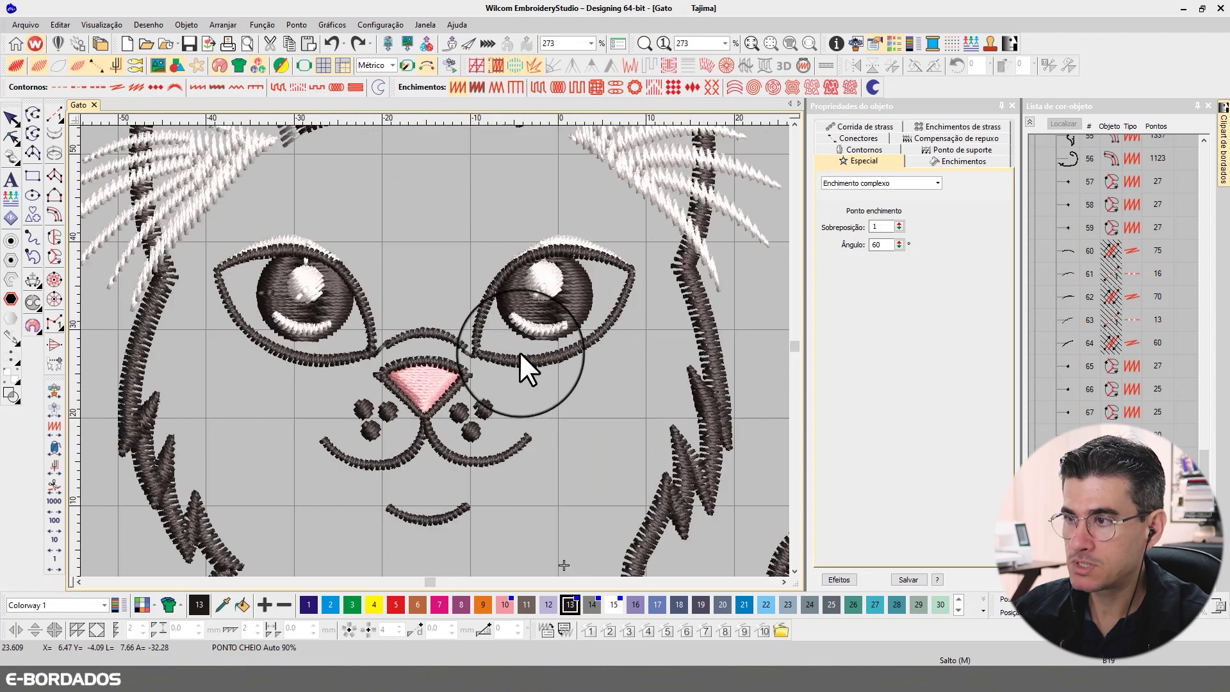
key(t)
click(476, 324)
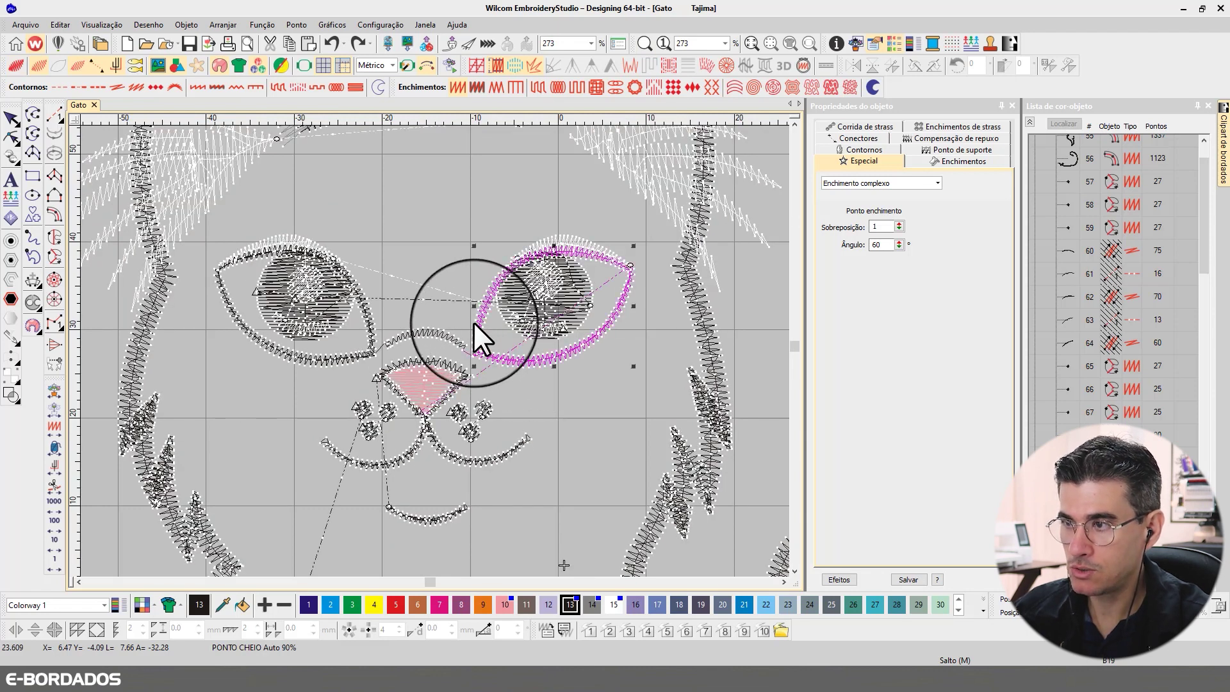
ctrl+click(368, 332)
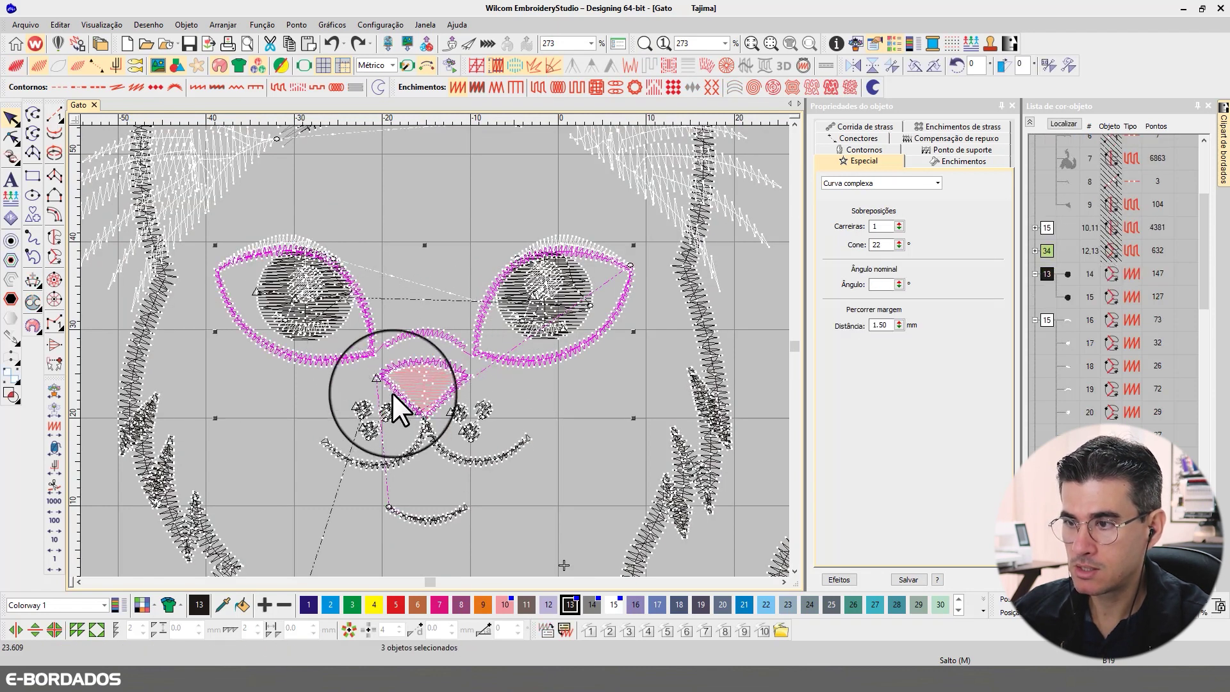
ctrl+click(392, 393)
ctrl+click(401, 448)
ctrl+click(438, 451)
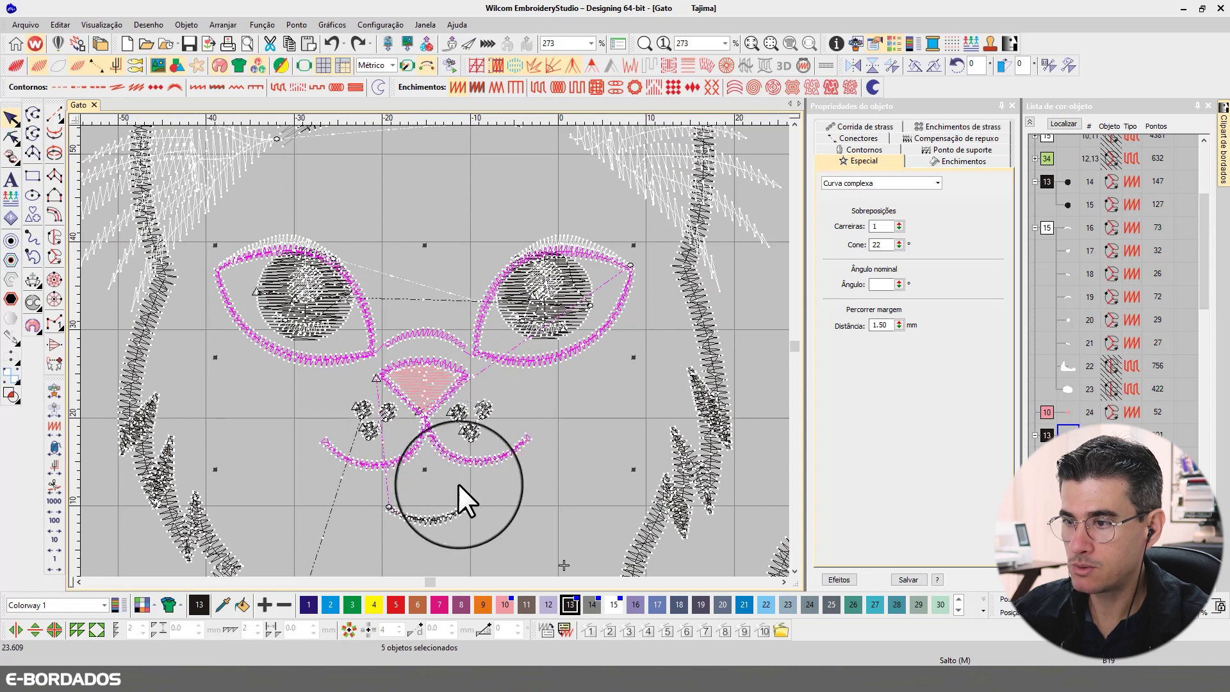
ctrl+click(448, 518)
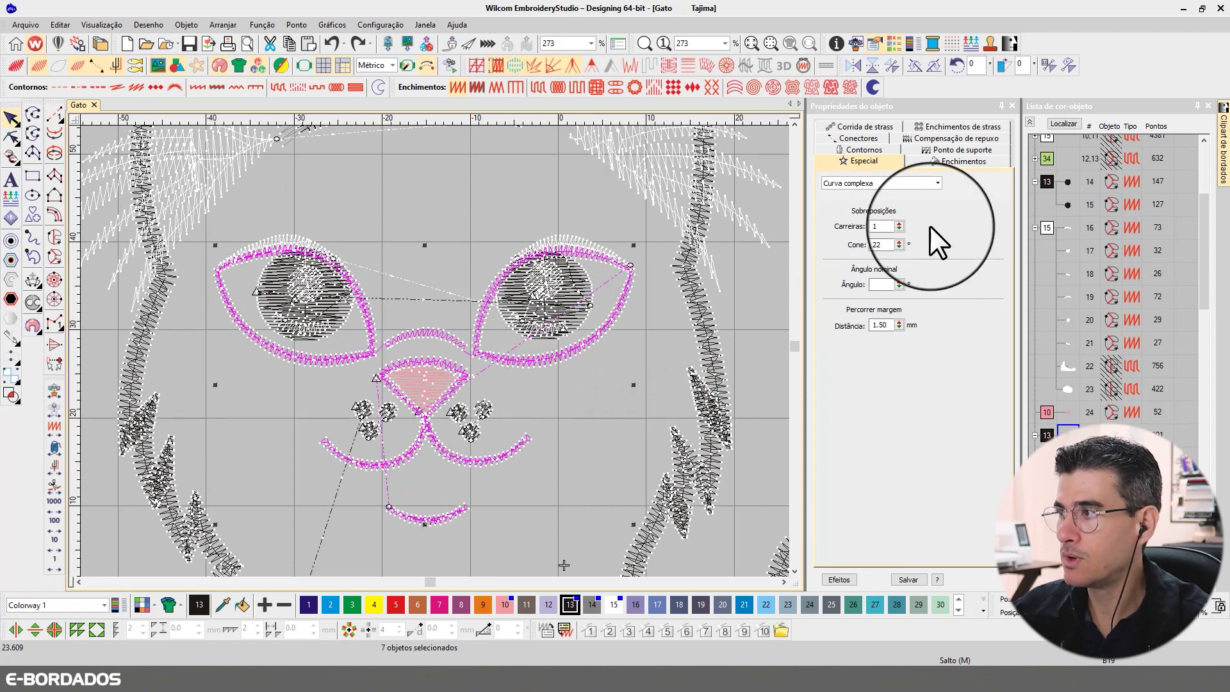
click(937, 138)
double_click(883, 204)
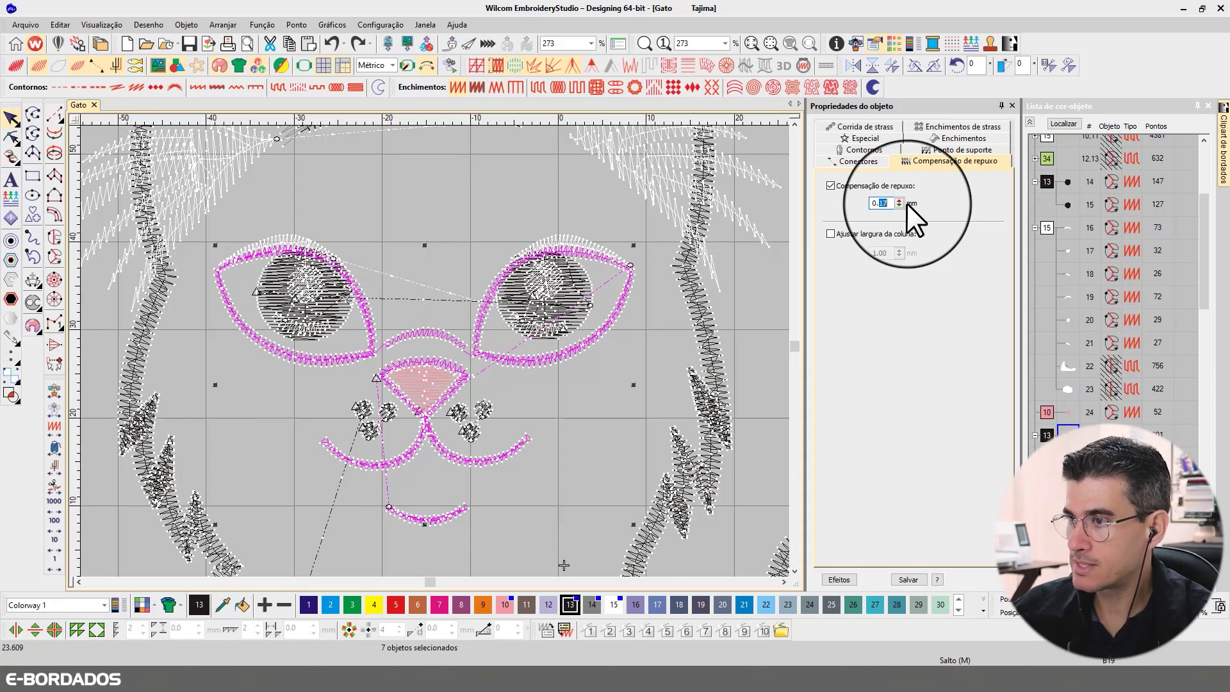
key(Return)
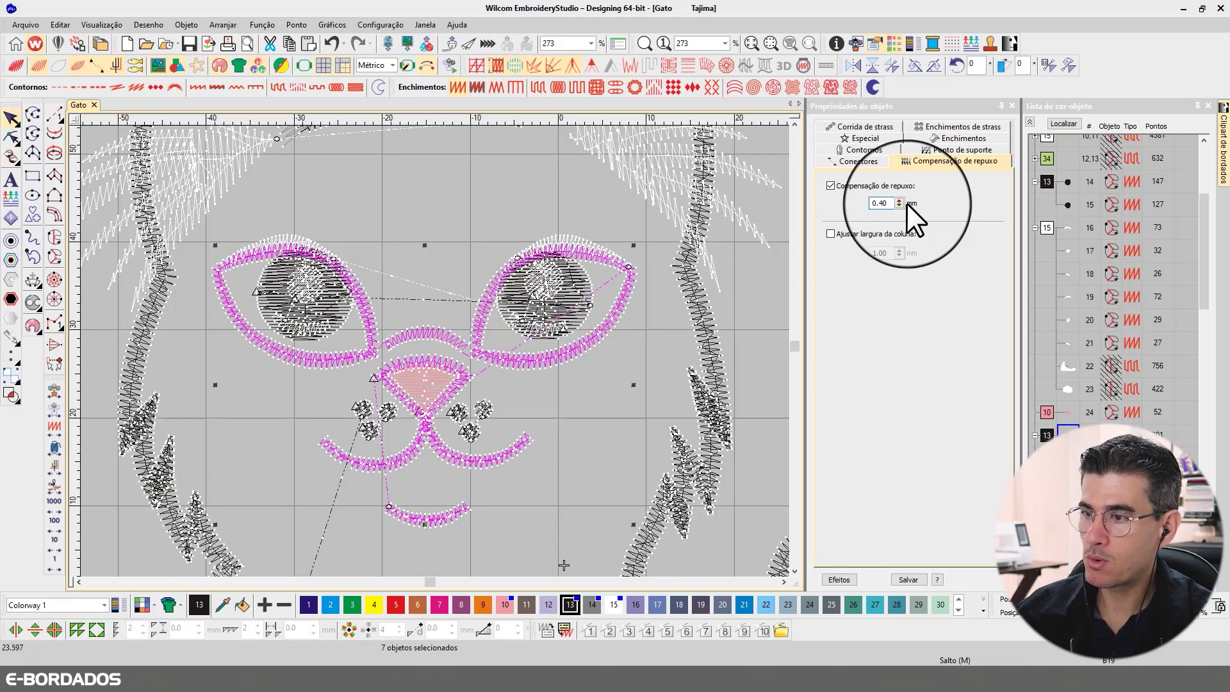
key(t)
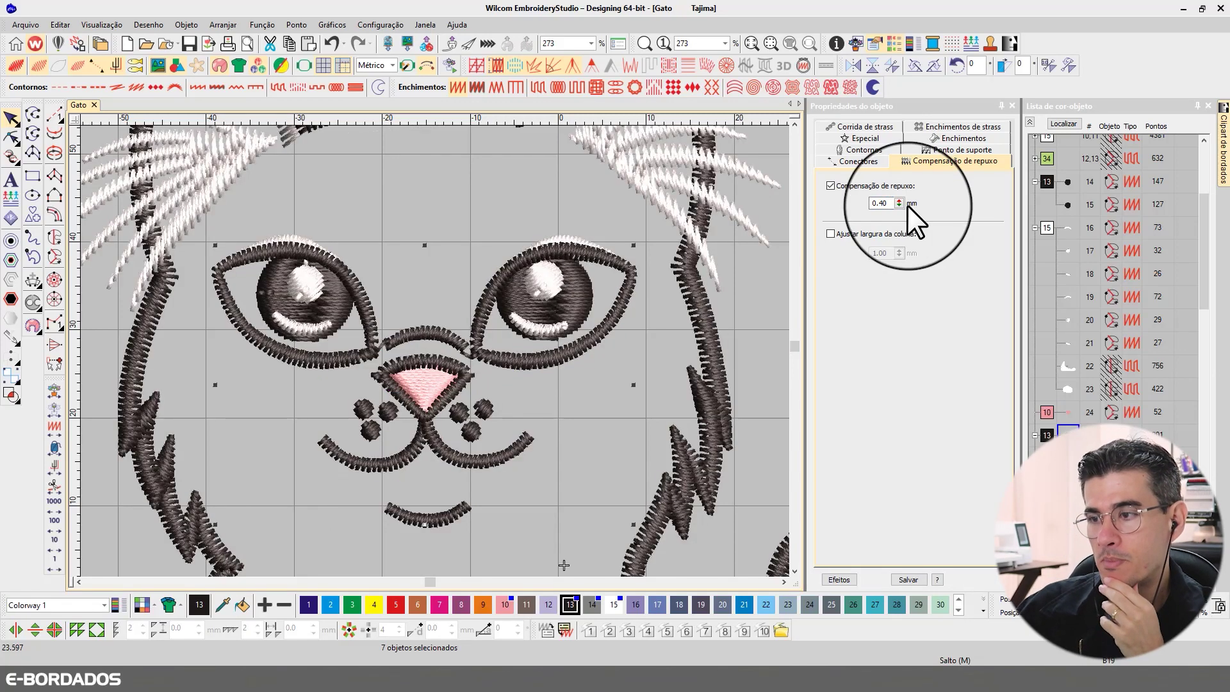
- Set the satin stitch spacing of the selected eye, nose, mouth and chin outlines to 0.80 mm
click(932, 138)
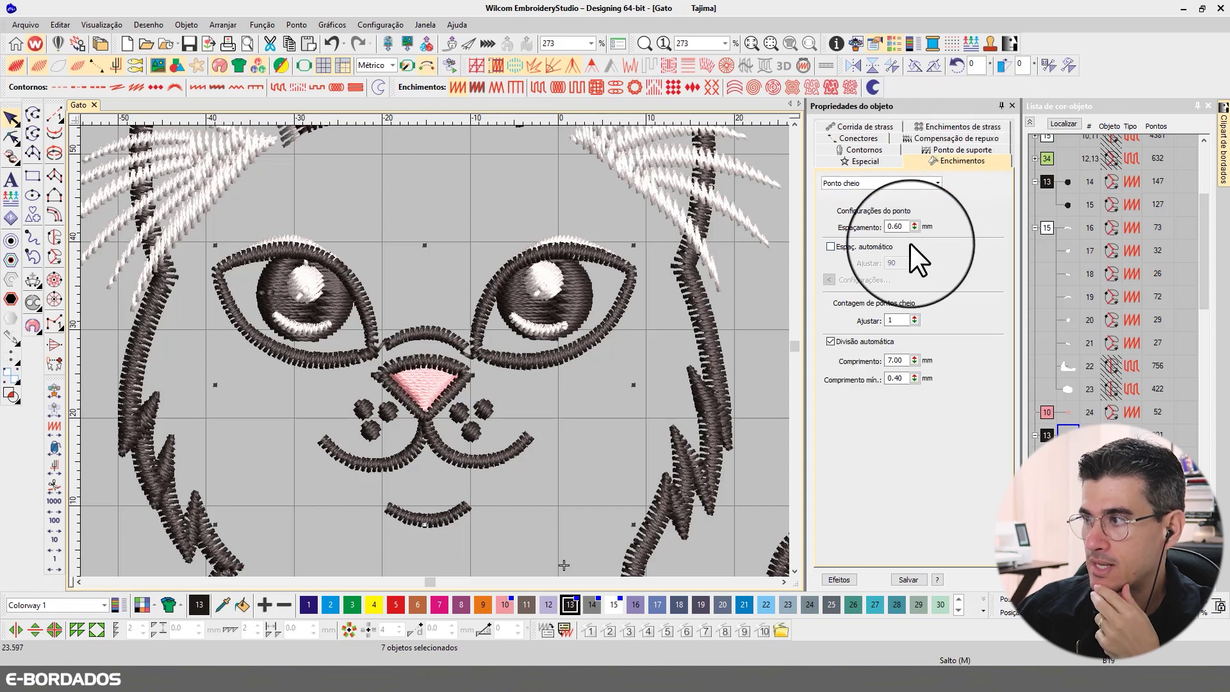
double_click(899, 226)
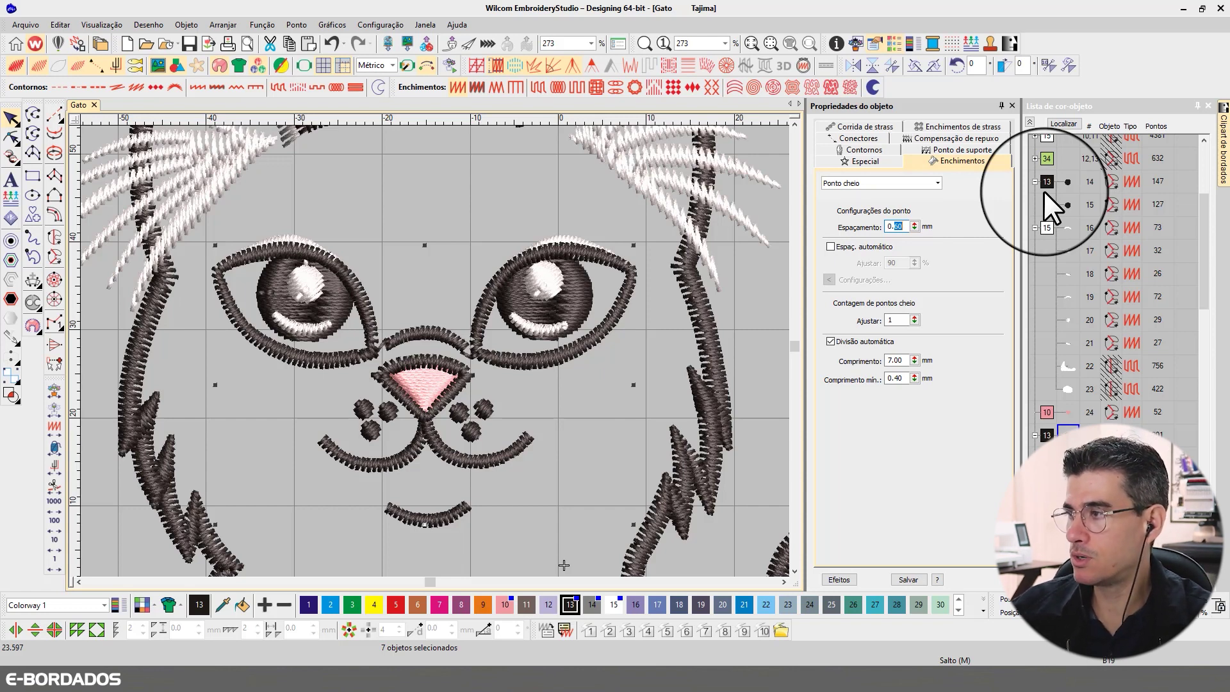
text(80)
key(Return)
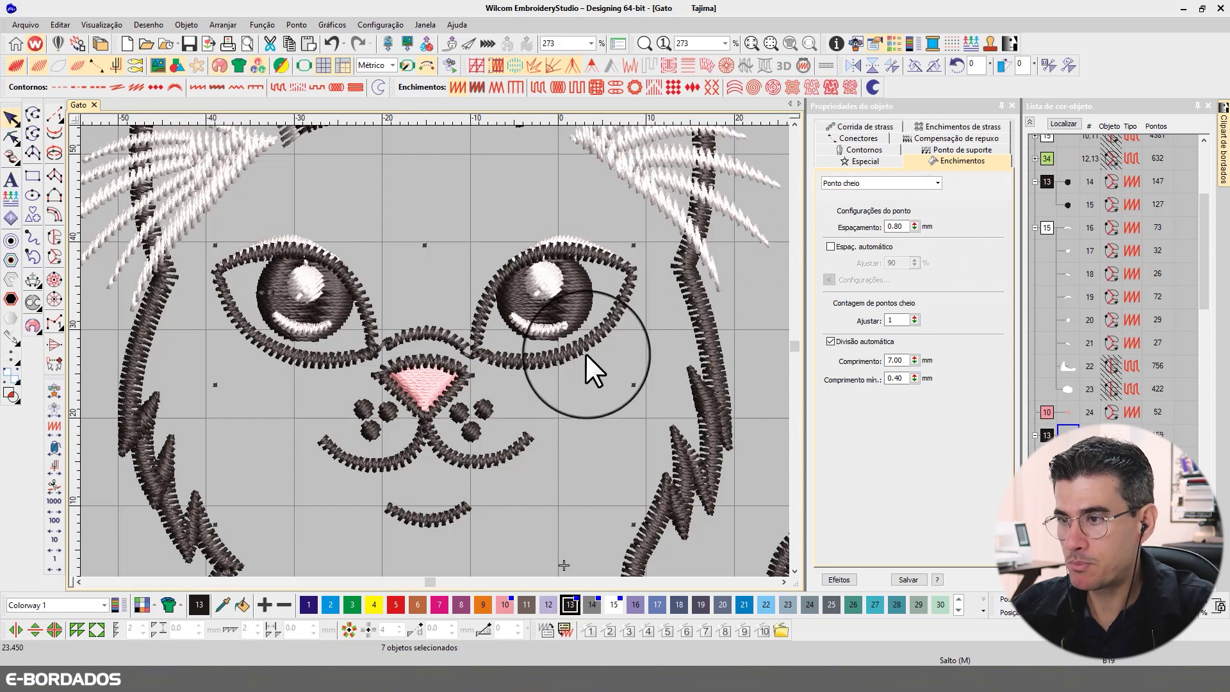
- Turn off automatic spacing for the curved white highlights at the bottom of both eyes and set their stitch spacing to 0.80 mm
click(541, 330)
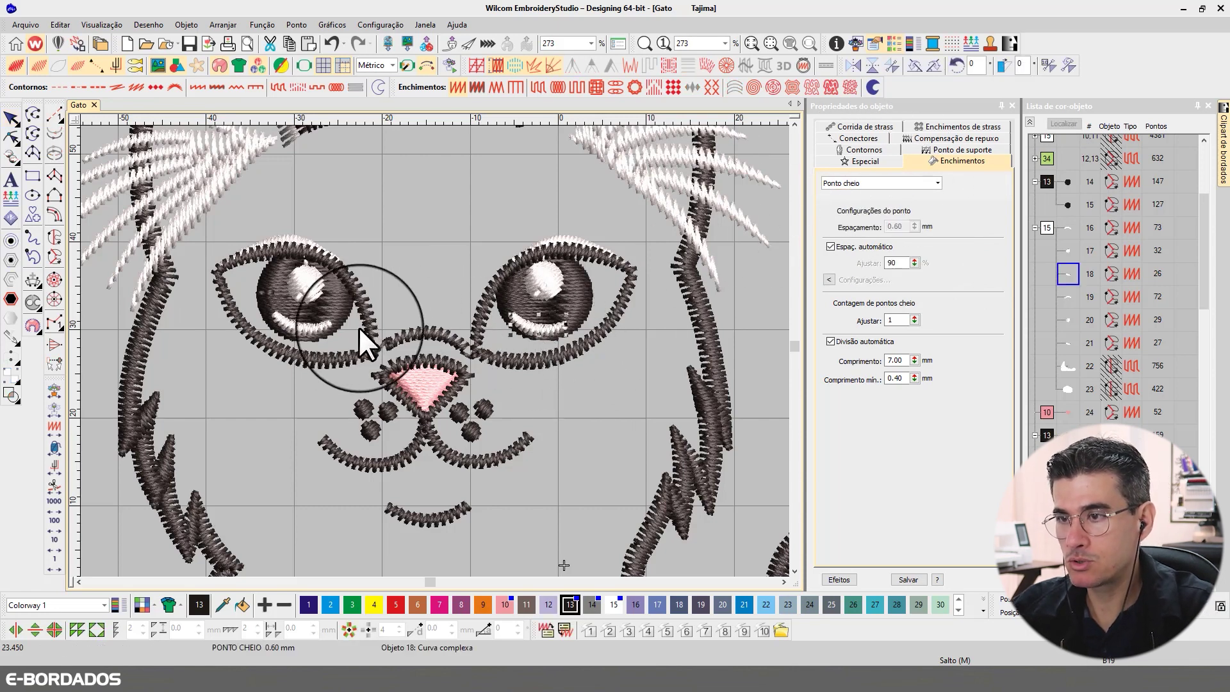
ctrl+click(303, 321)
click(887, 249)
drag(894, 226, 970, 227)
text(80)
key(Return)
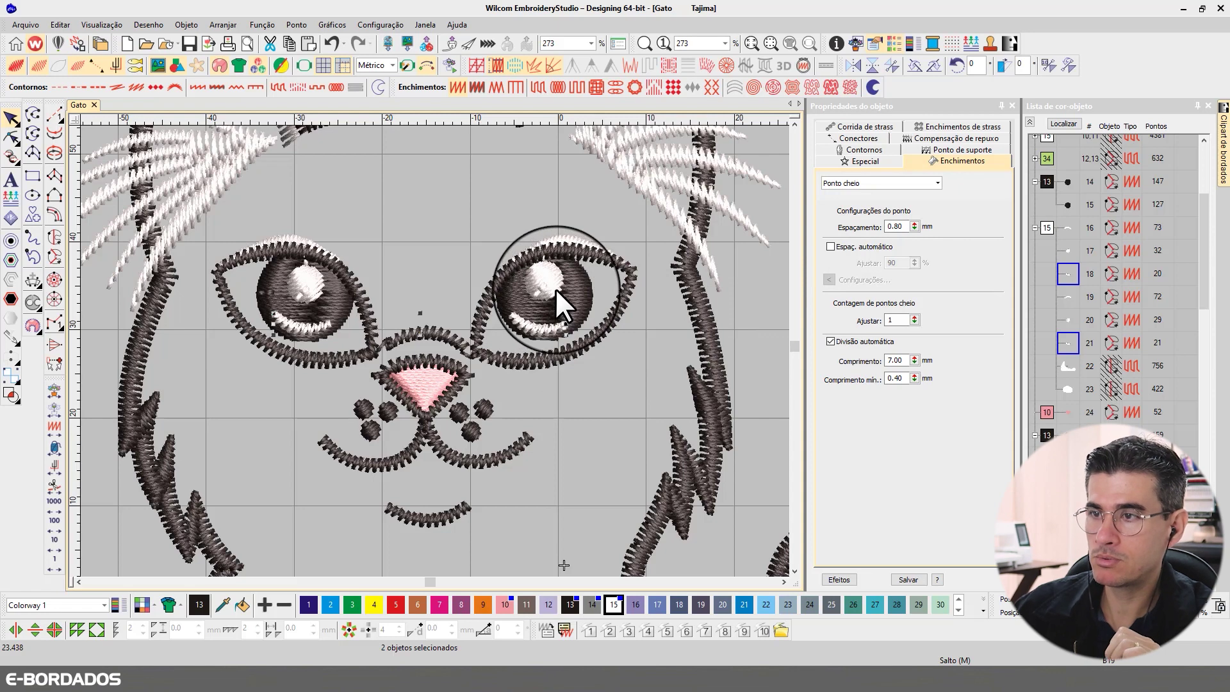
- Select the white satin shapes above both eyes and set their pull compensation to 0.40 mm
click(568, 235)
key(t)
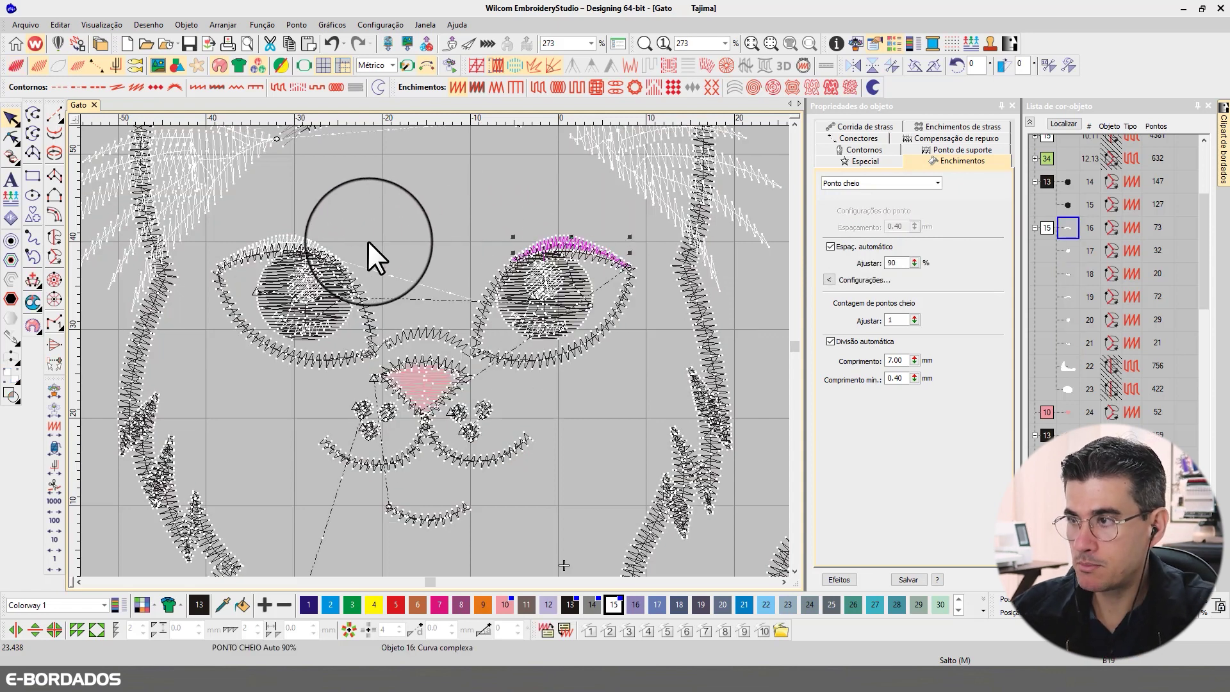
ctrl+click(298, 237)
key(t)
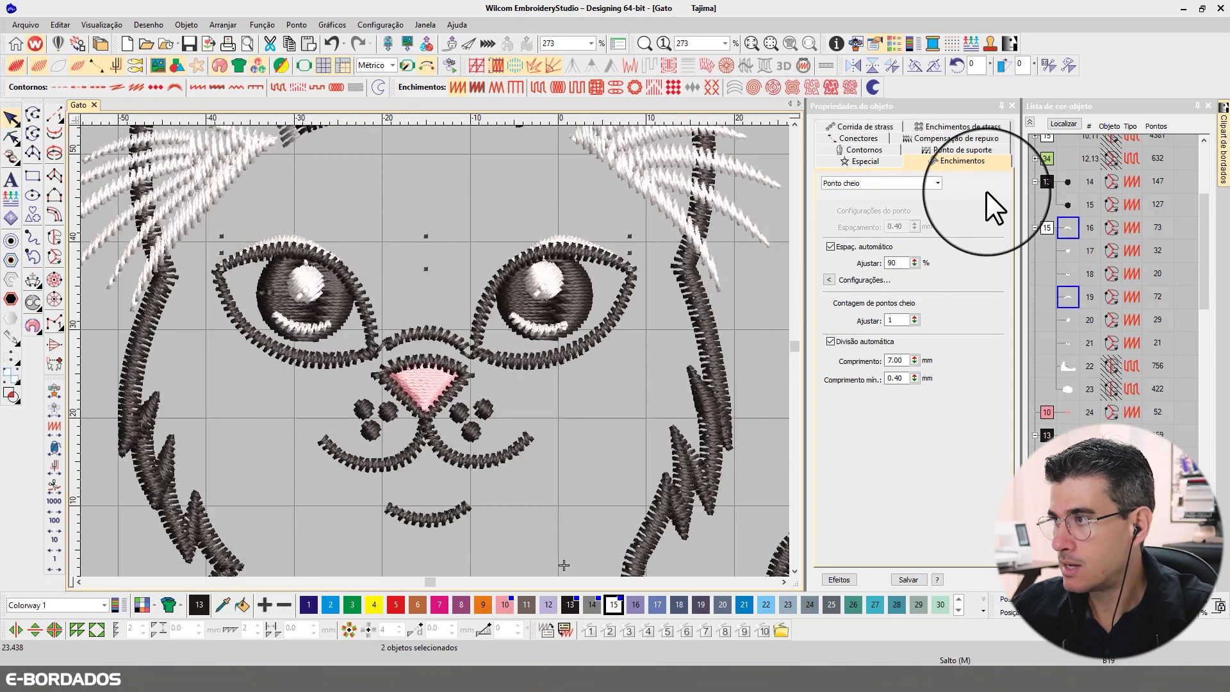
click(936, 137)
click(882, 203)
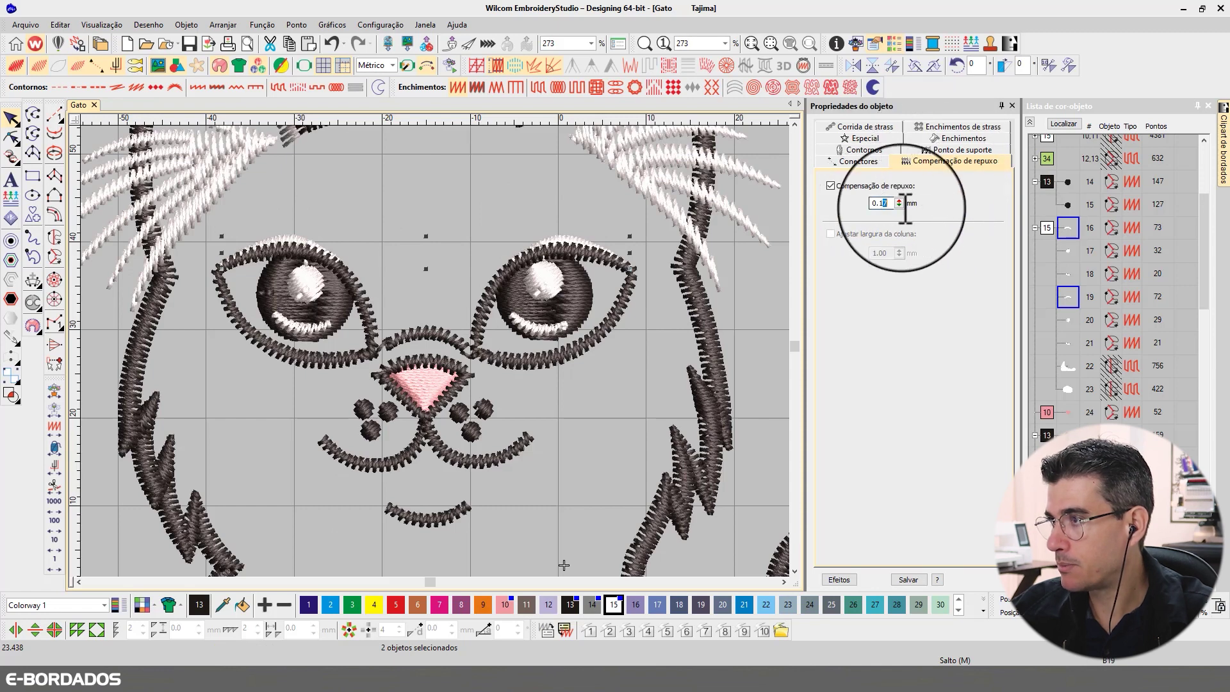
key(BackSpace)
key(Delete)
text(40)
key(Return)
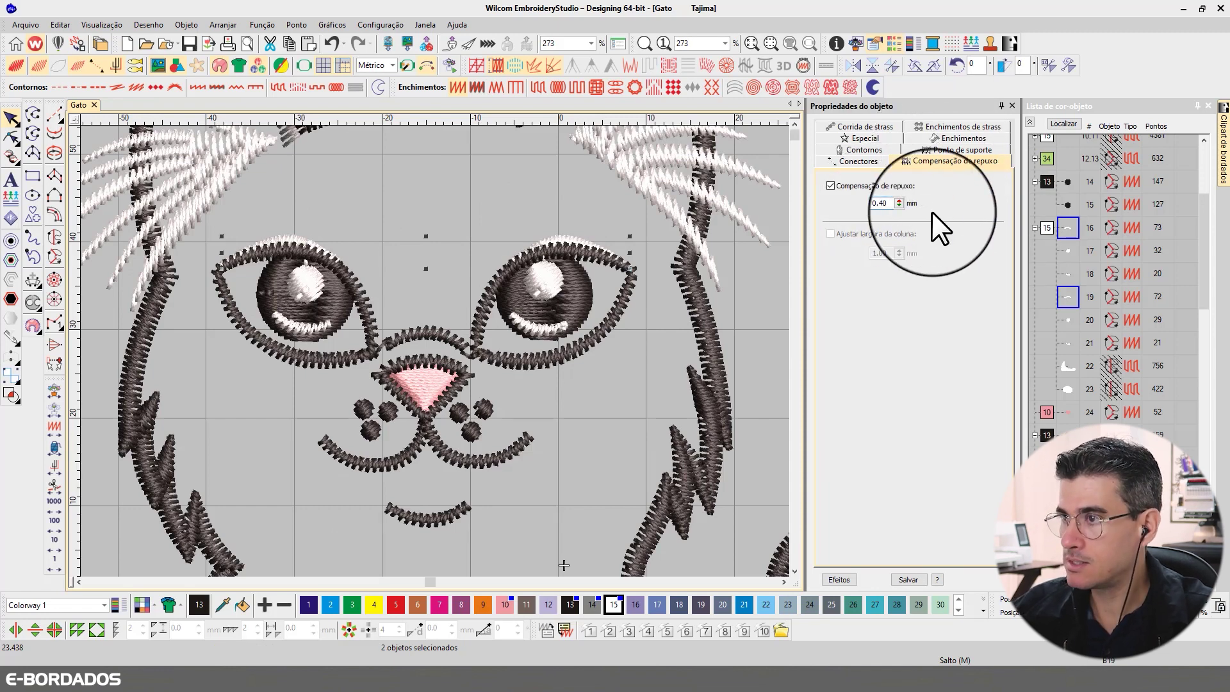
- Turn off automatic spacing for the white shapes above both eyes and set their stitch spacing to 0.80 mm
click(928, 137)
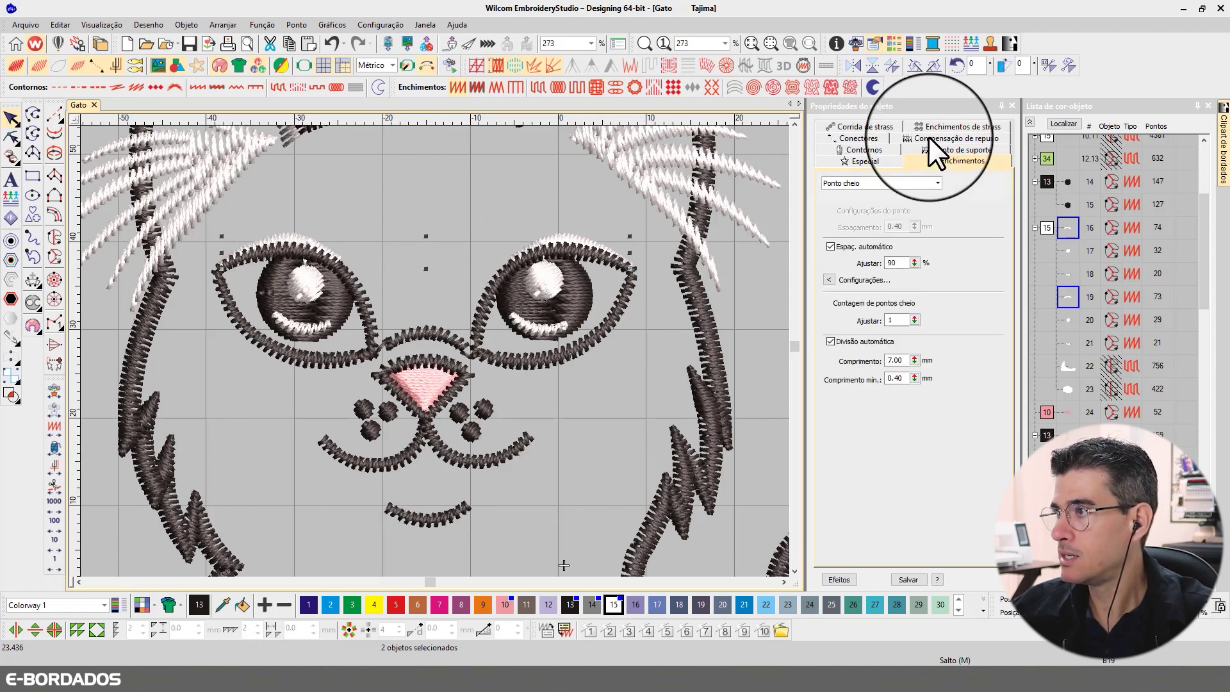
click(888, 246)
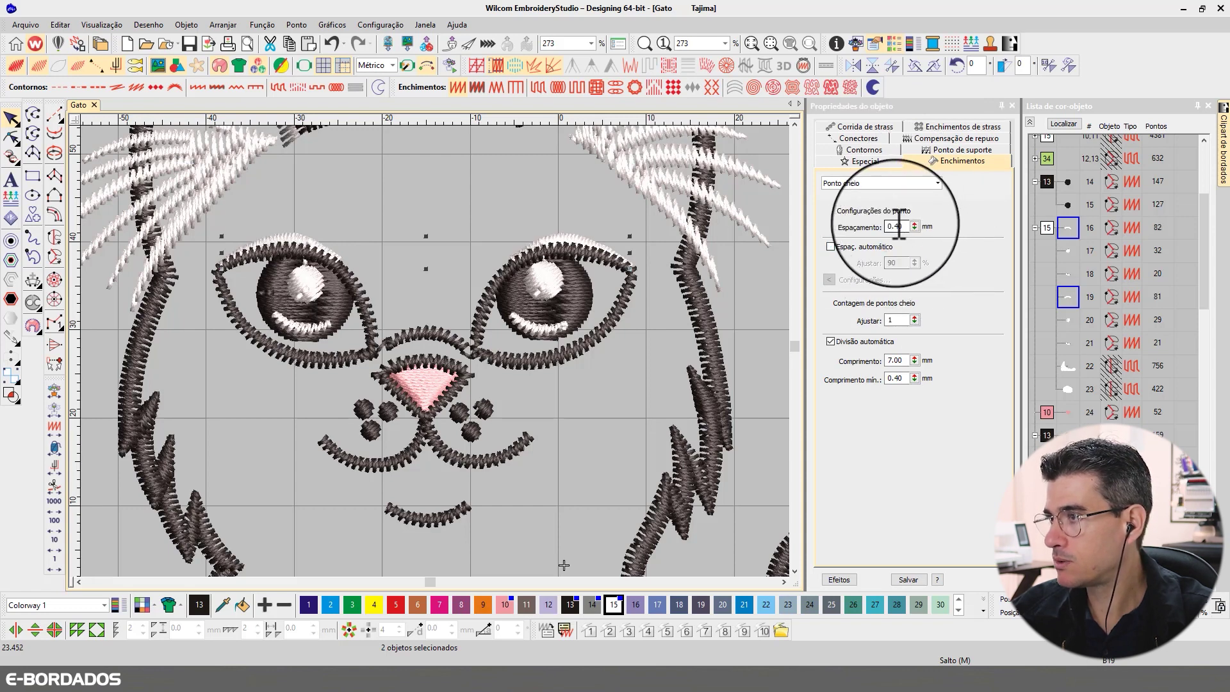
double_click(904, 226)
text(0.80)
key(Return)
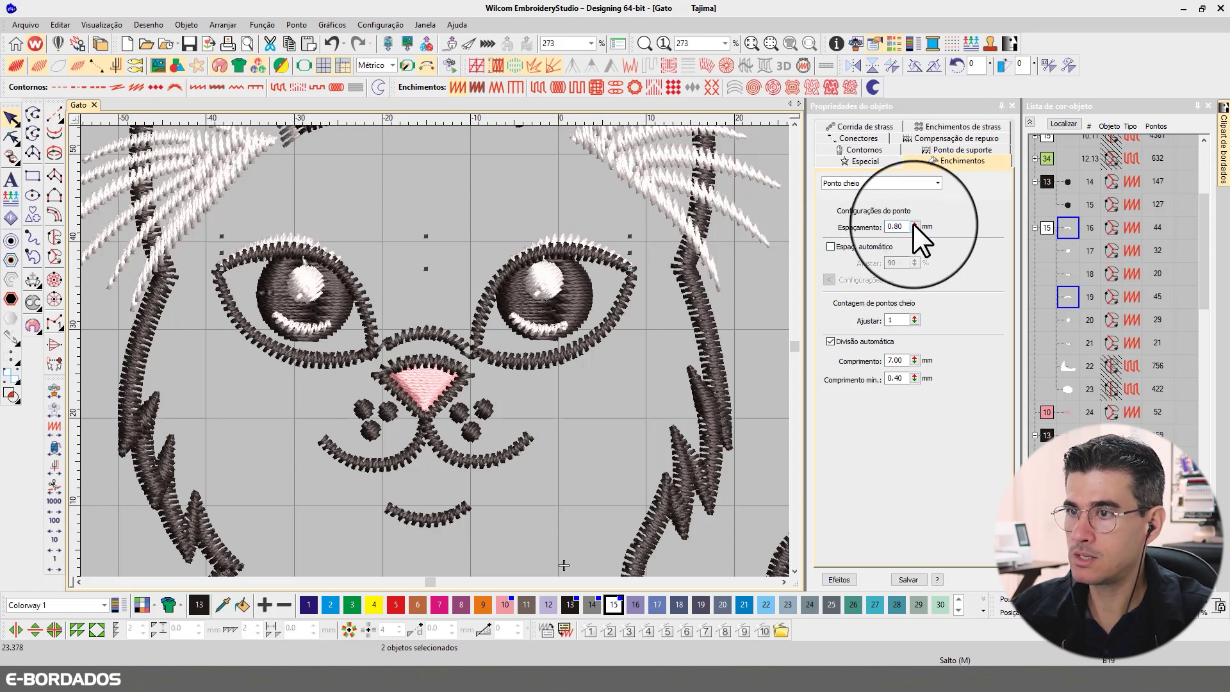
- Deselect the white eye shapes and inspect the backstitch outline settings of the whiskers on the right of the cat's face
scroll(435, 351, down, 2)
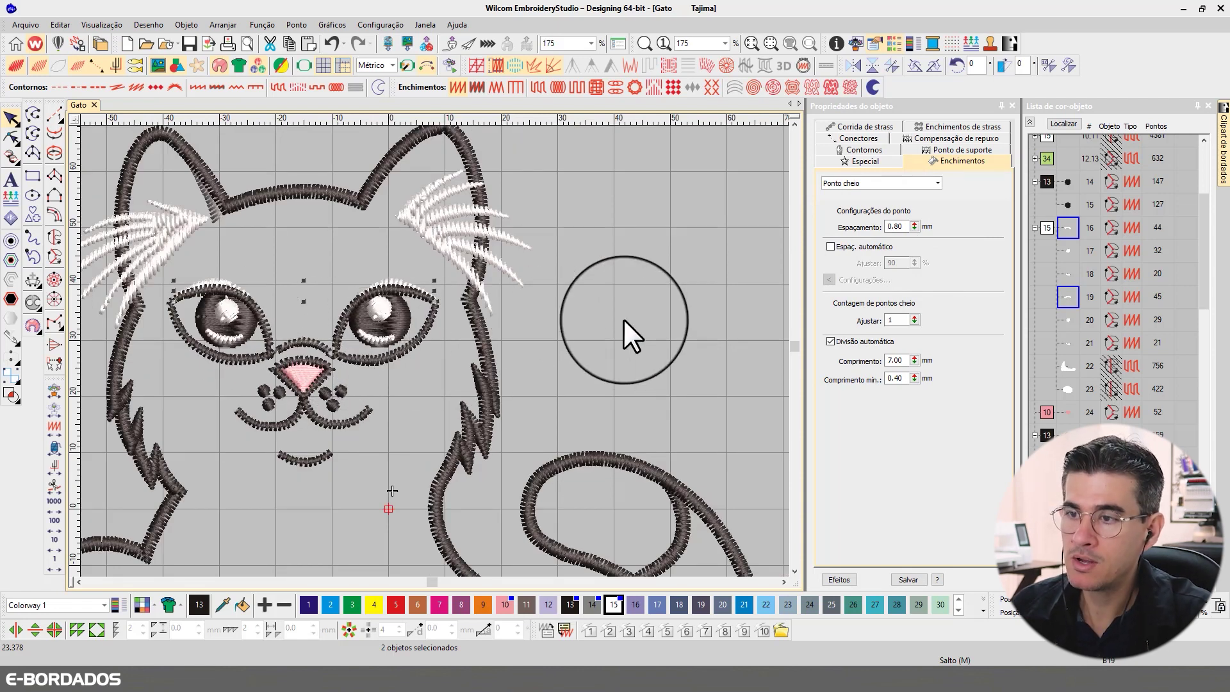
click(517, 310)
scroll(517, 297, down, 5)
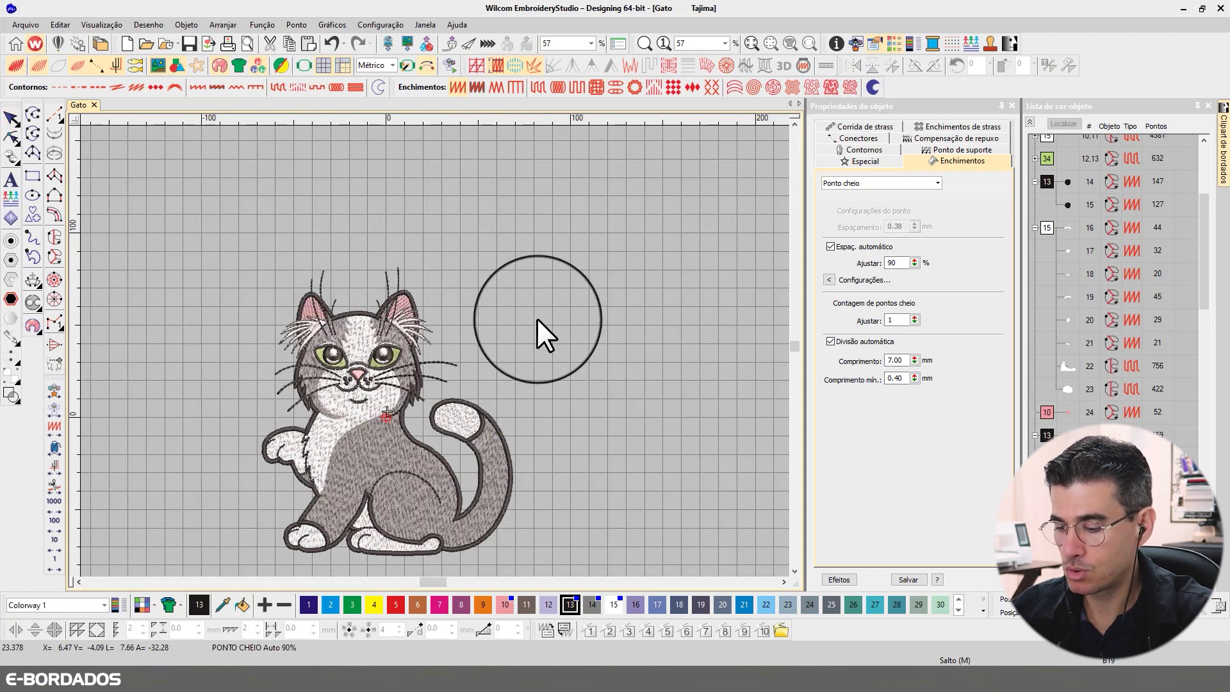
scroll(530, 313, up, 2)
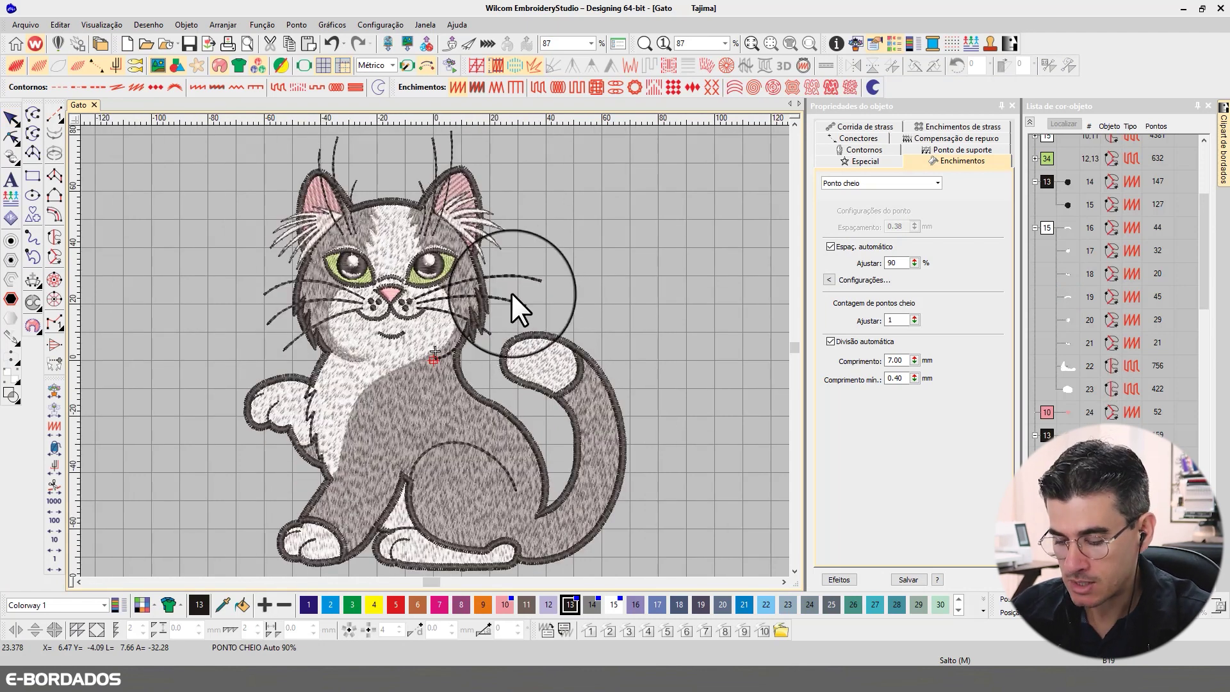
scroll(564, 365, up, 3)
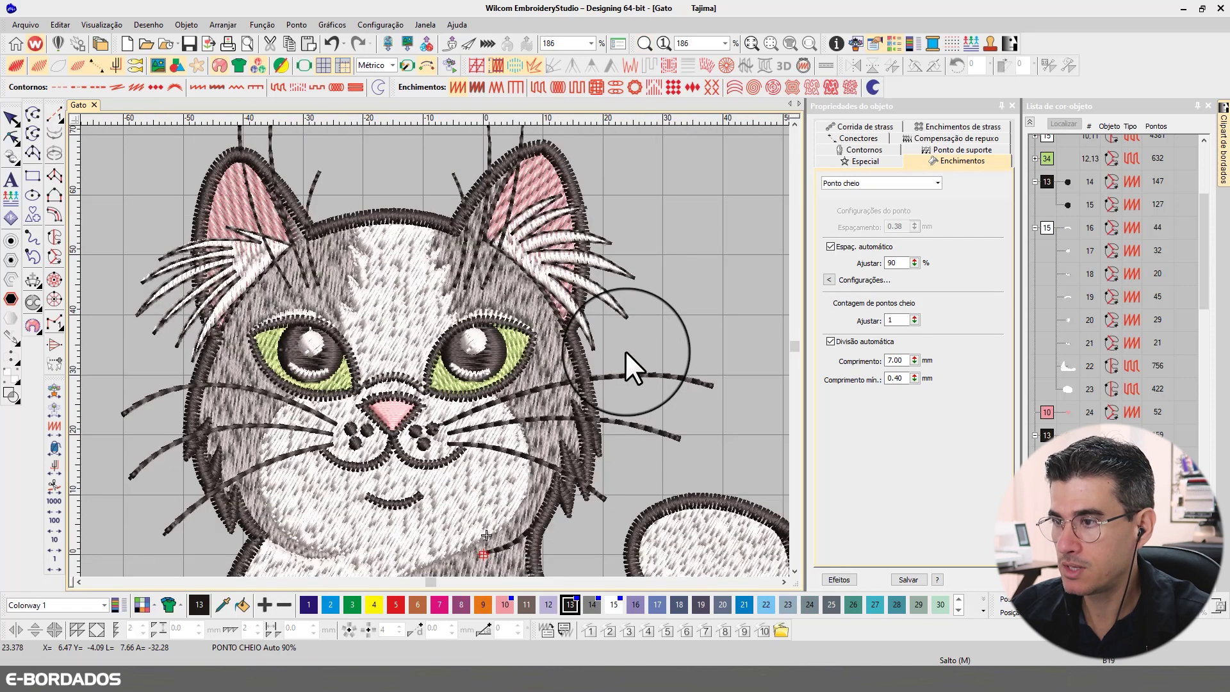
click(651, 362)
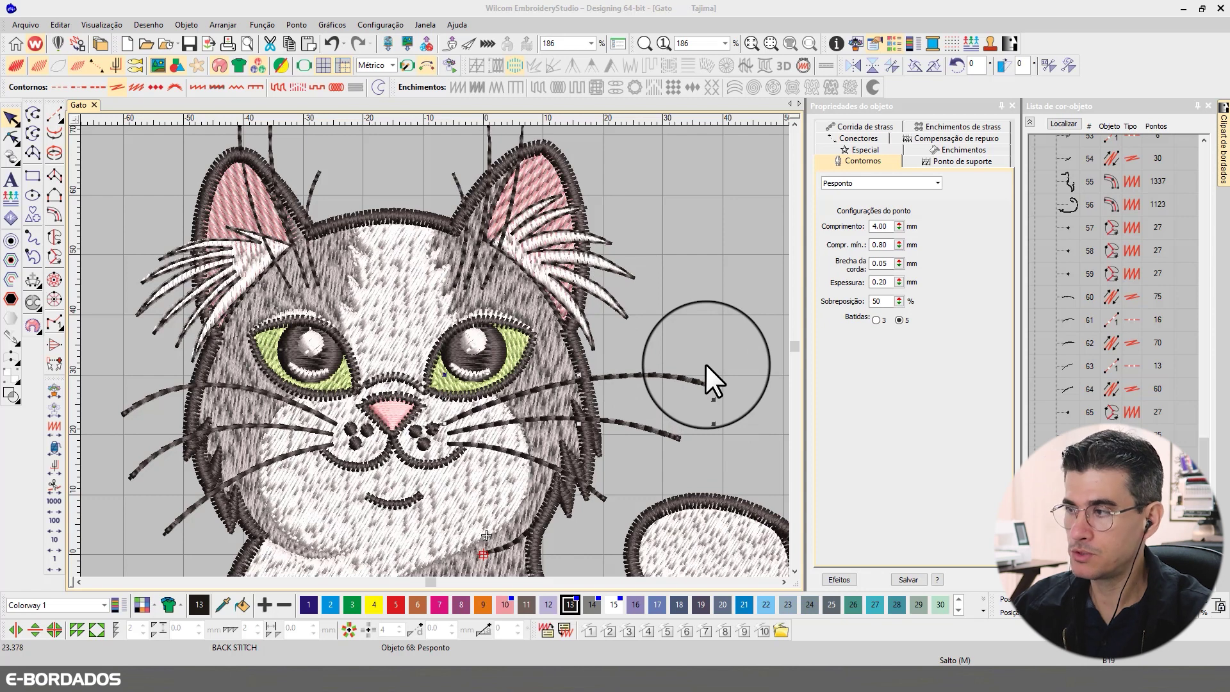
click(633, 424)
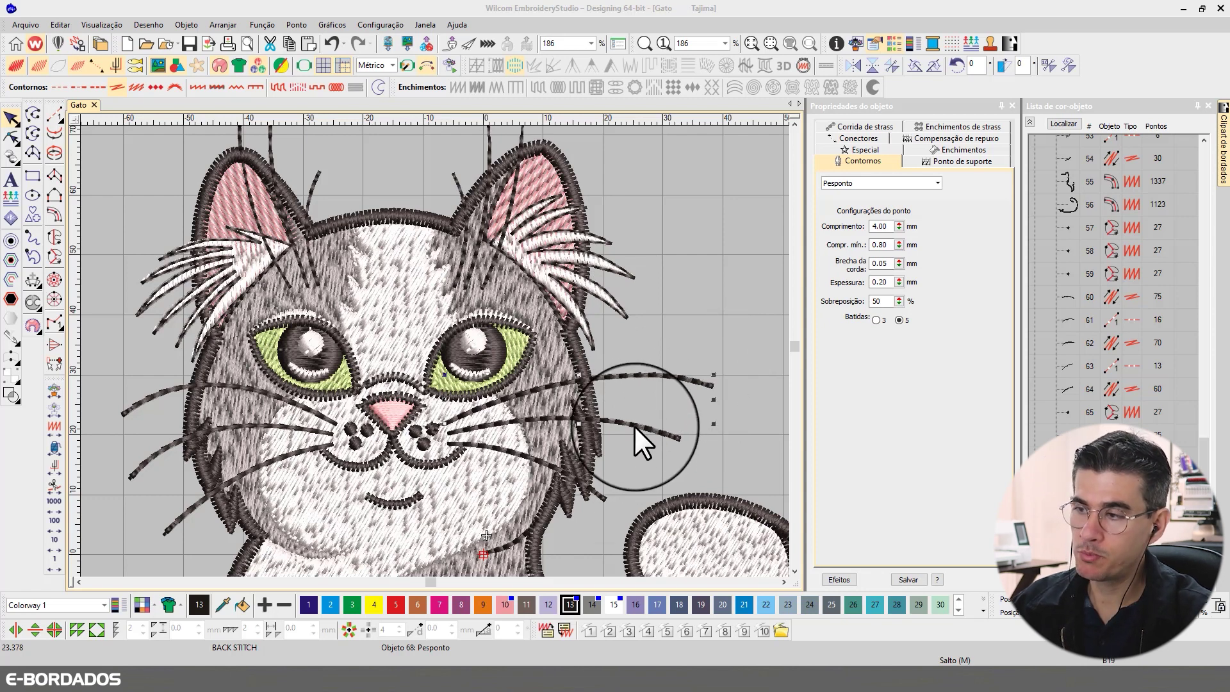
click(518, 451)
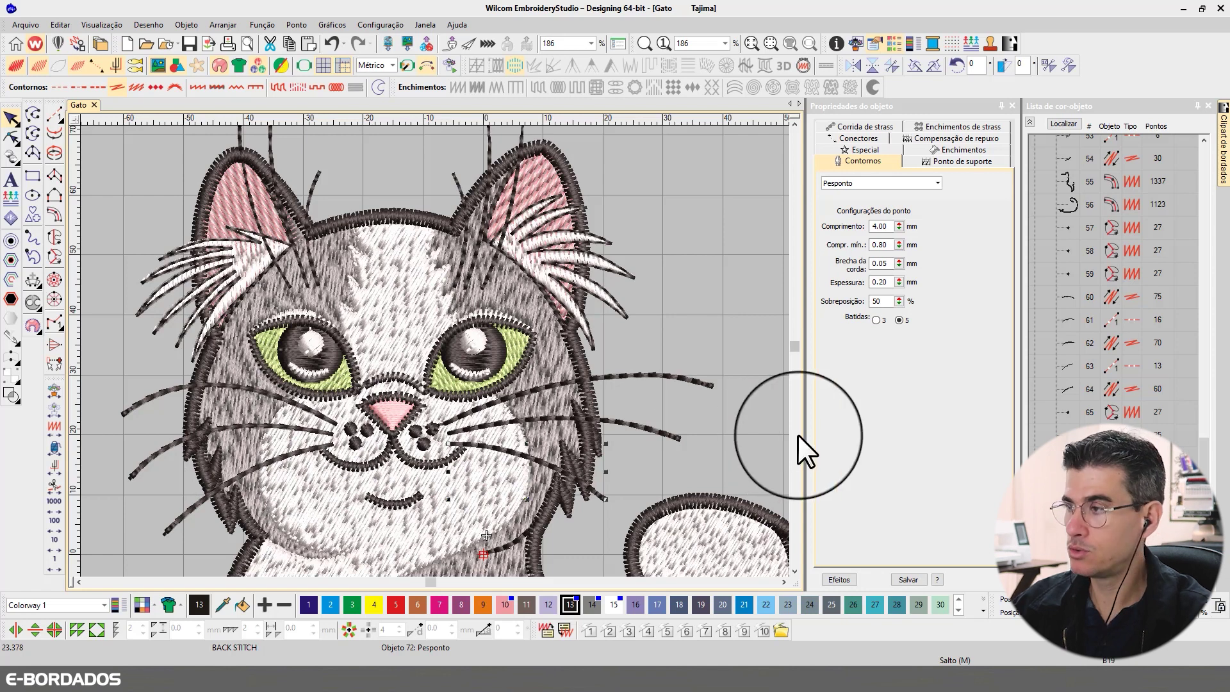
click(658, 433)
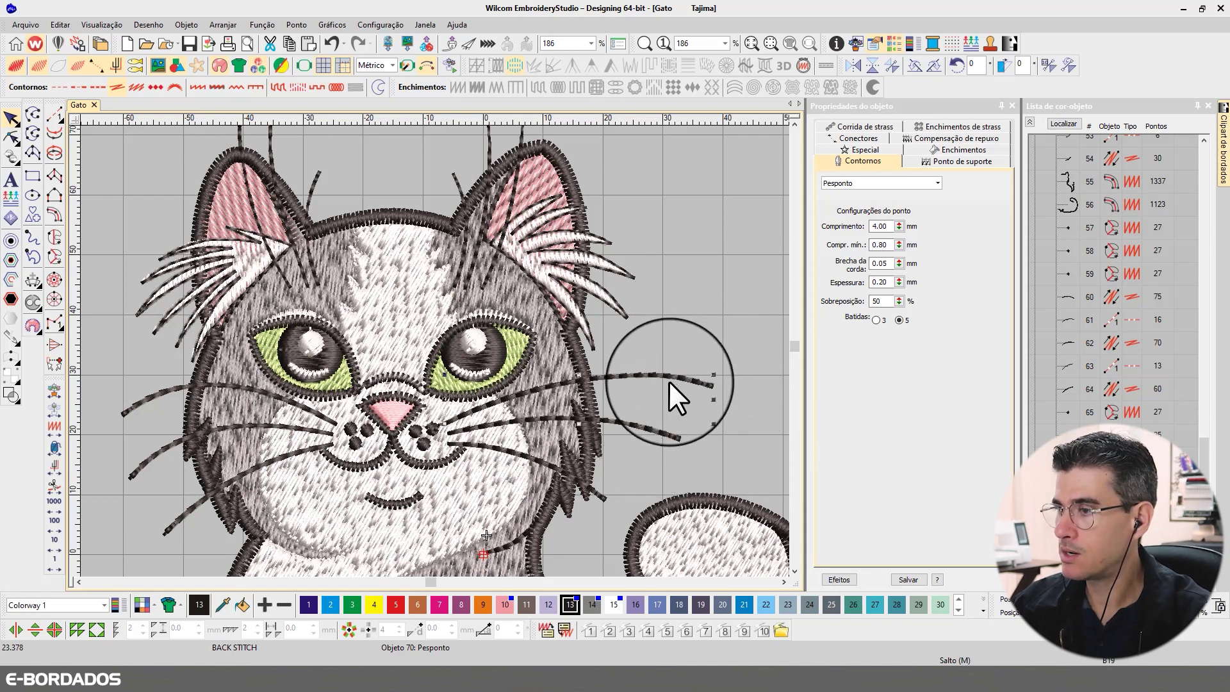
click(669, 382)
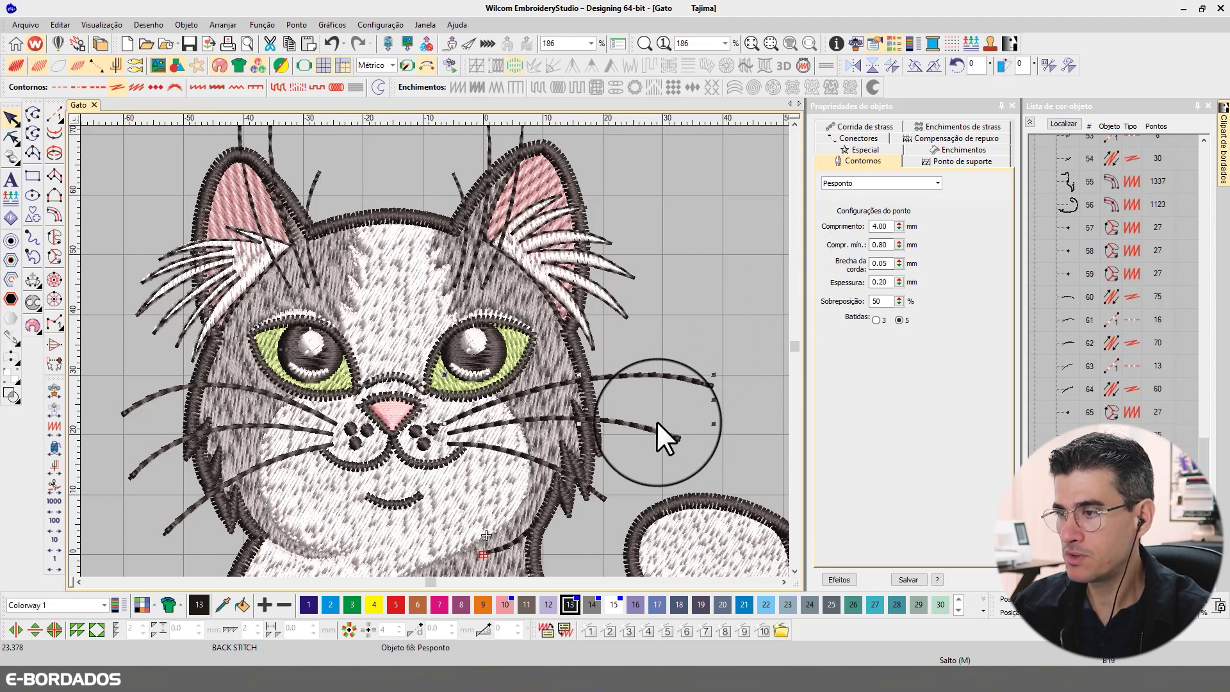
- Show the design without the realistic stitch preview and select all six cheek whiskers together
key(h)
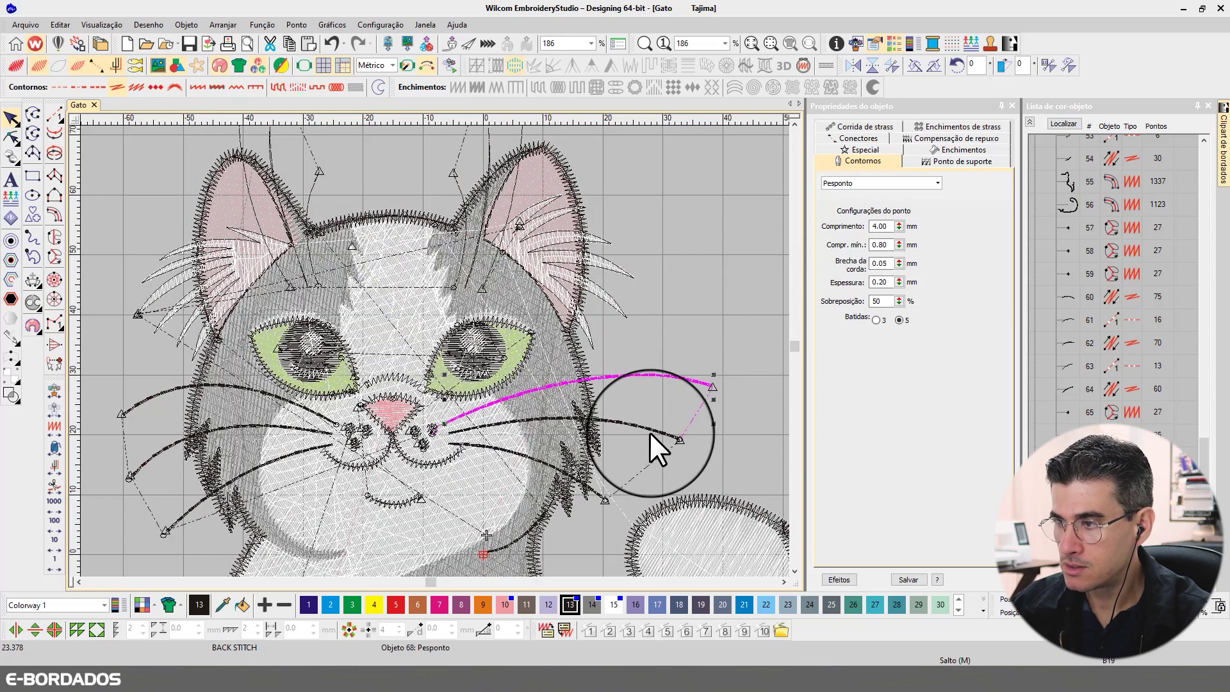
ctrl+click(651, 431)
ctrl+click(594, 493)
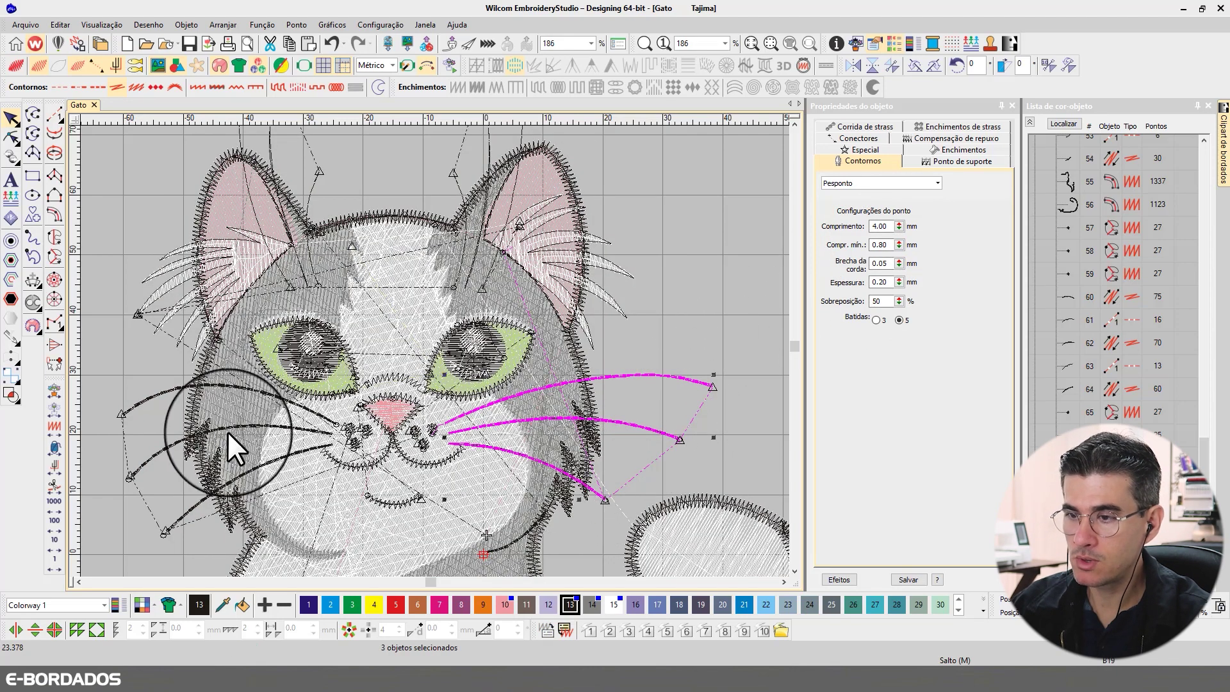
ctrl+click(187, 506)
ctrl+click(152, 453)
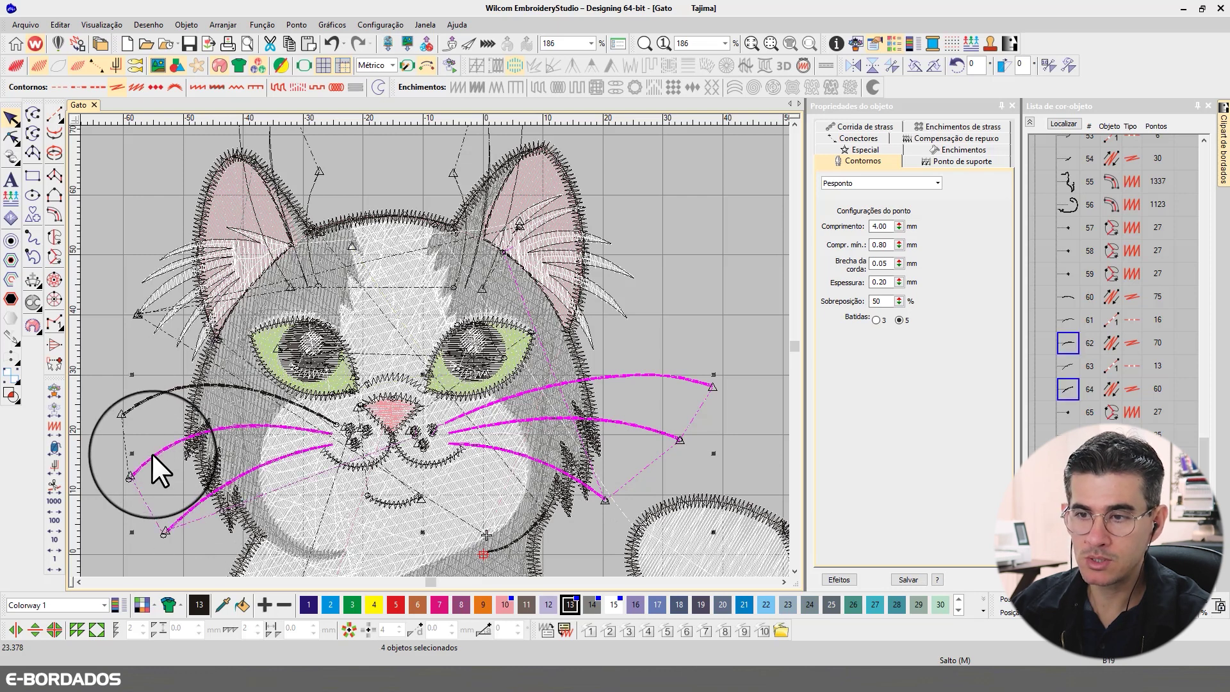
ctrl+click(148, 403)
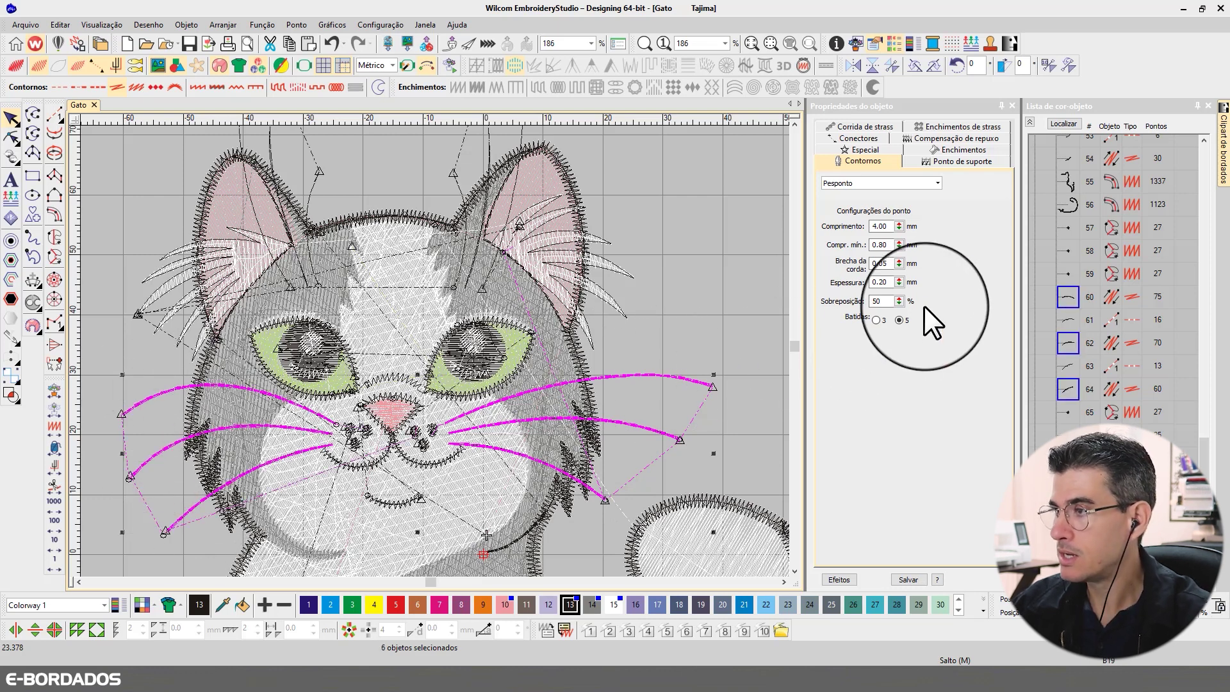
- Set the minimum stitch length of the six selected backstitch whiskers to 2.50 mm
double_click(882, 226)
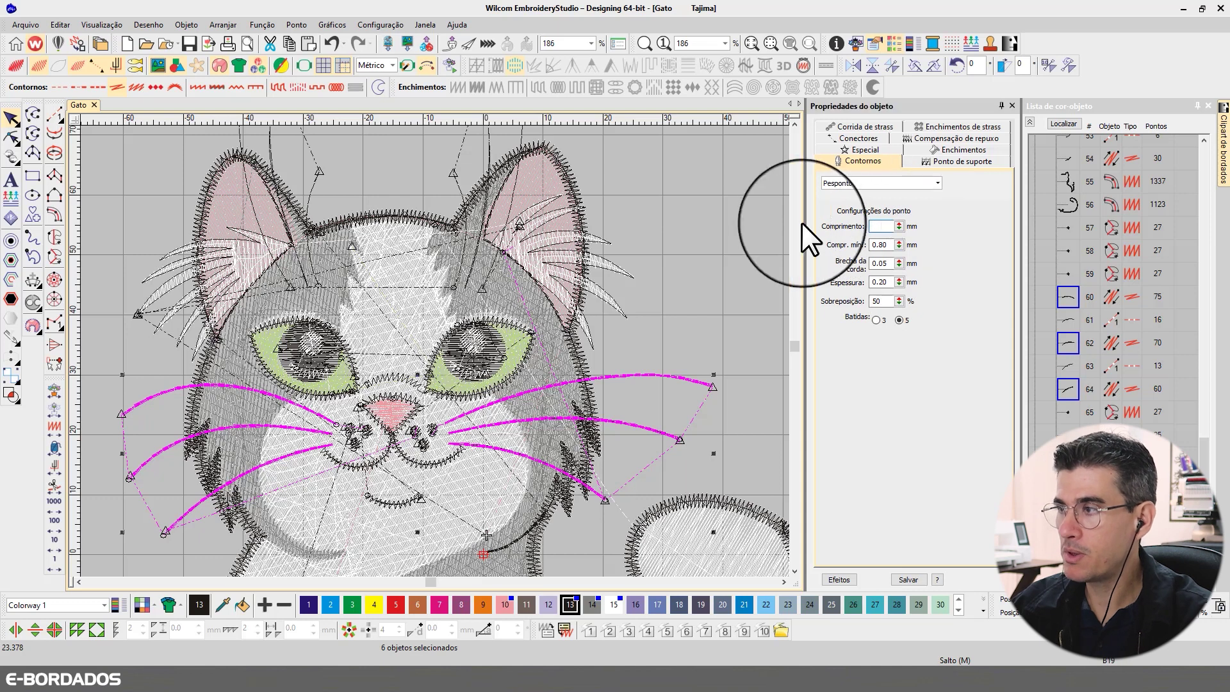
key(Tab)
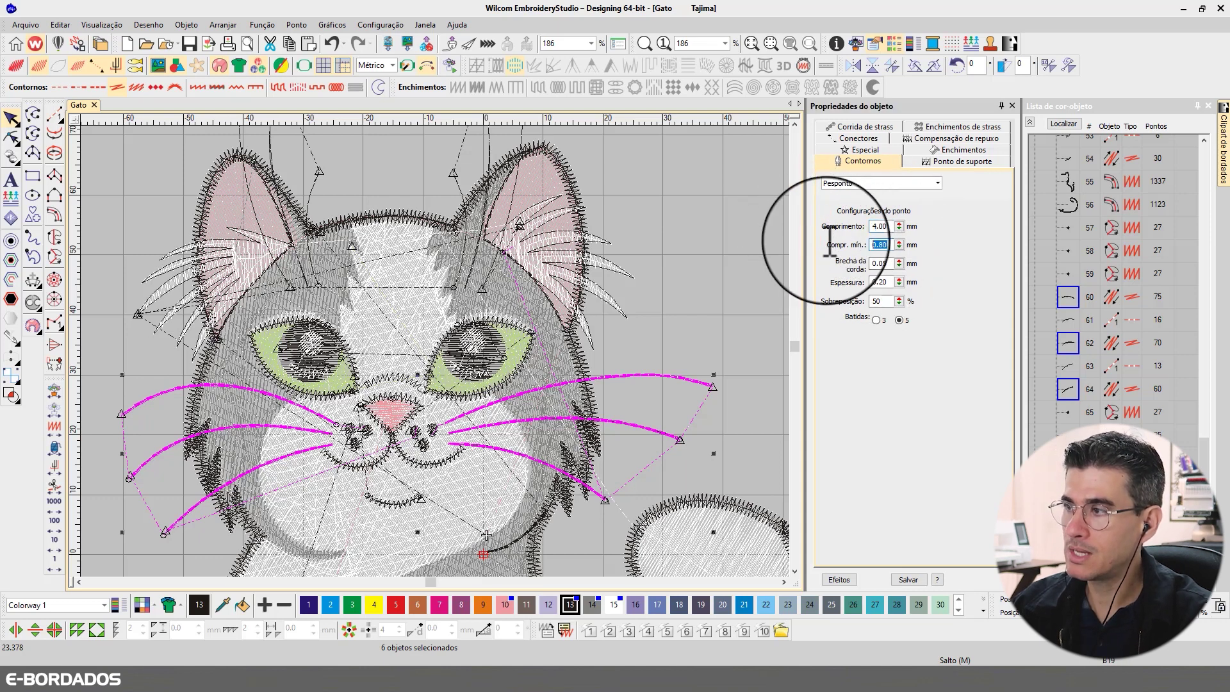
text(2.5)
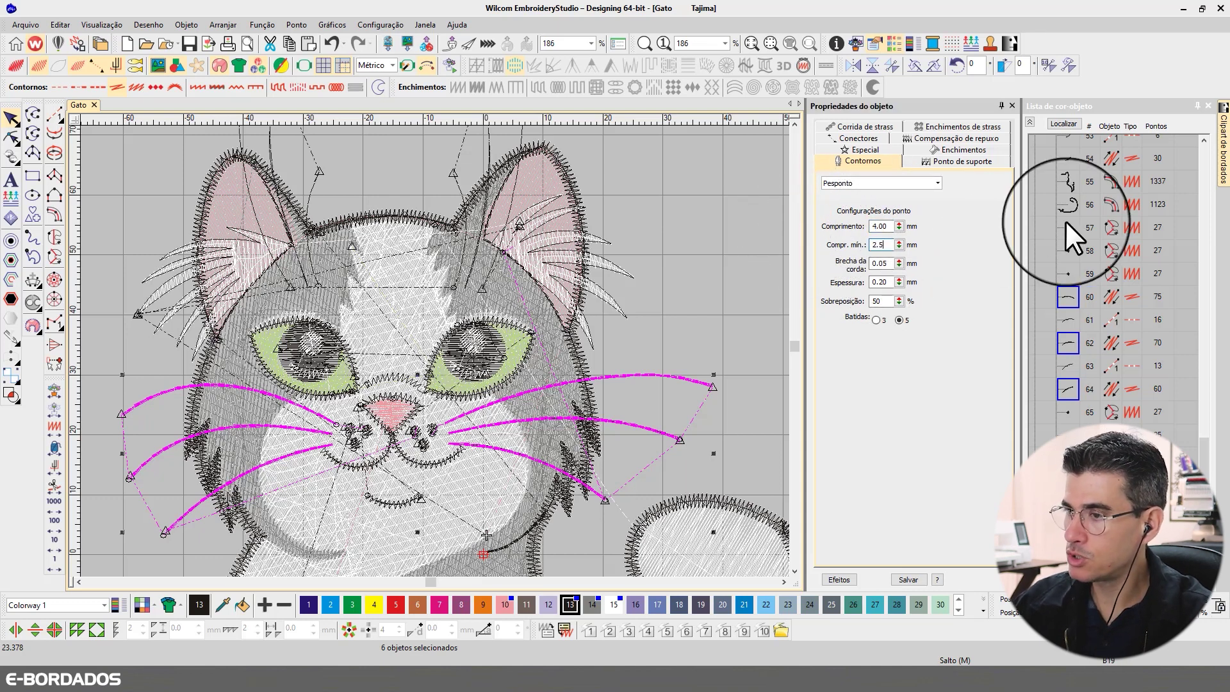
key(Return)
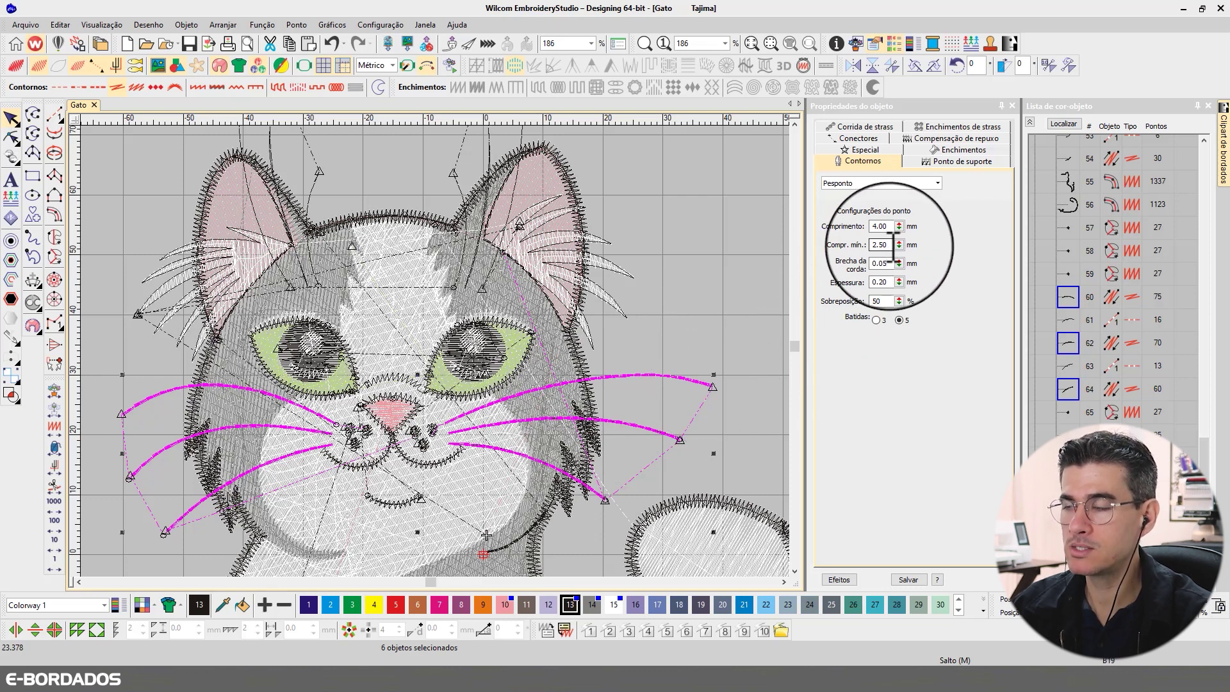
- Set the minimum stitch length of the six backstitch whiskers to 3 mm and deselect them
click(880, 244)
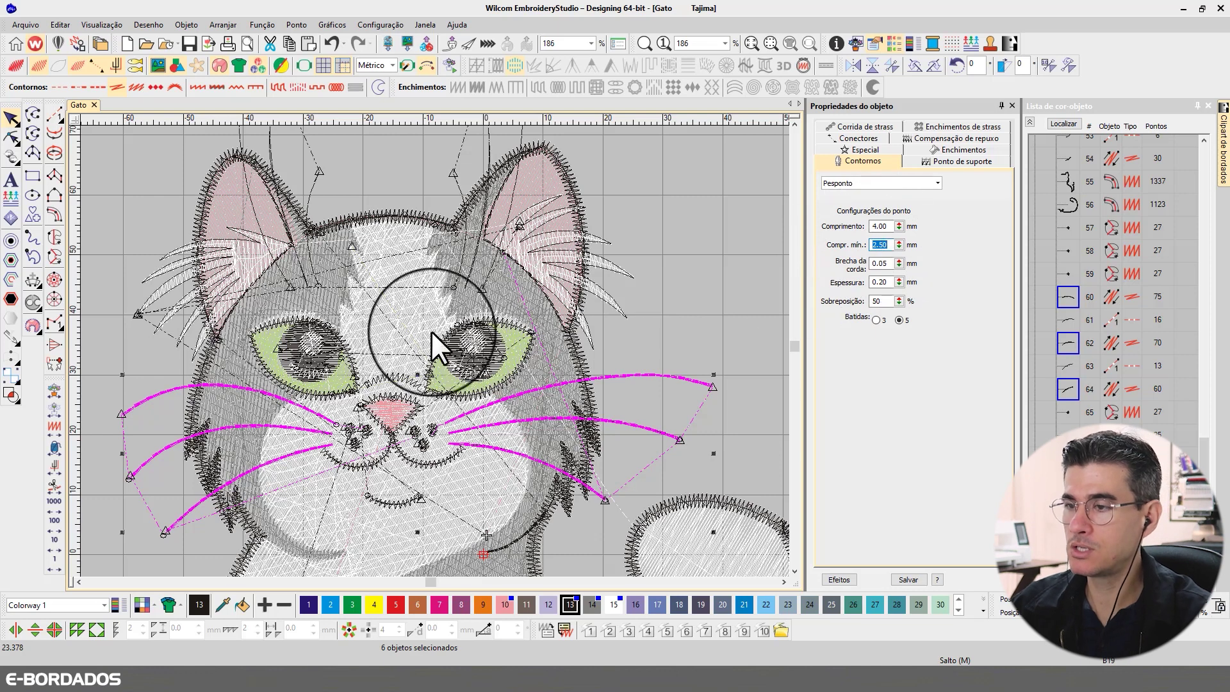
click(880, 226)
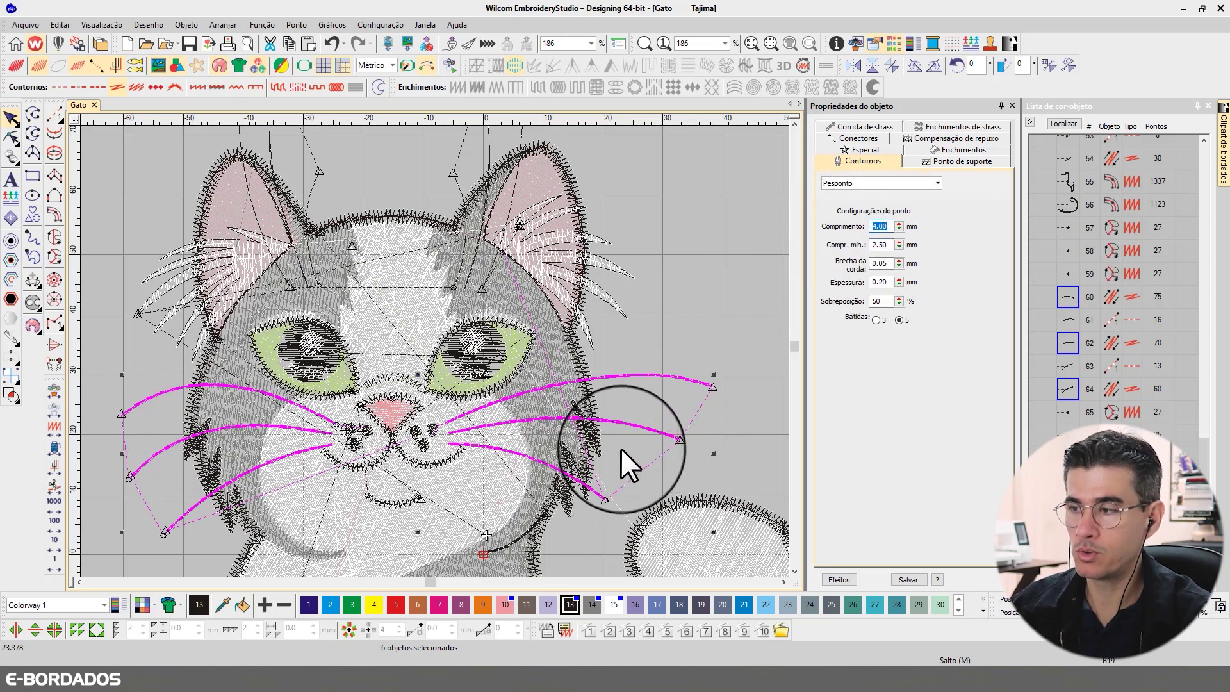
click(892, 246)
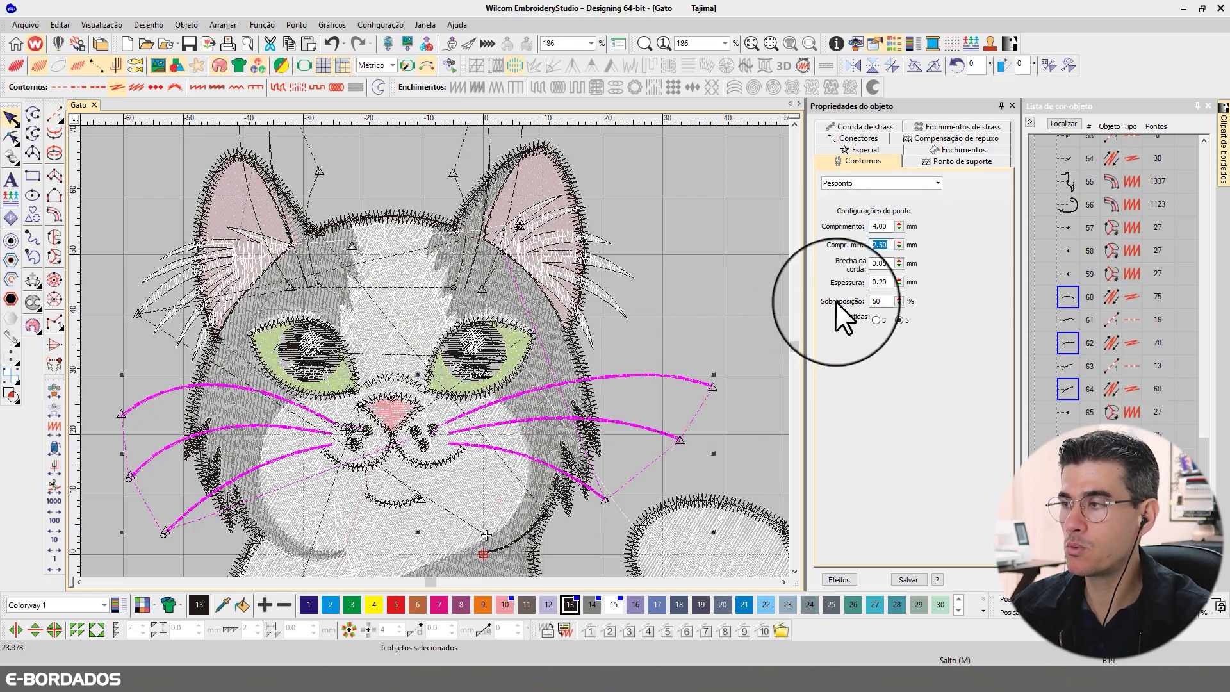
text(3)
key(Return)
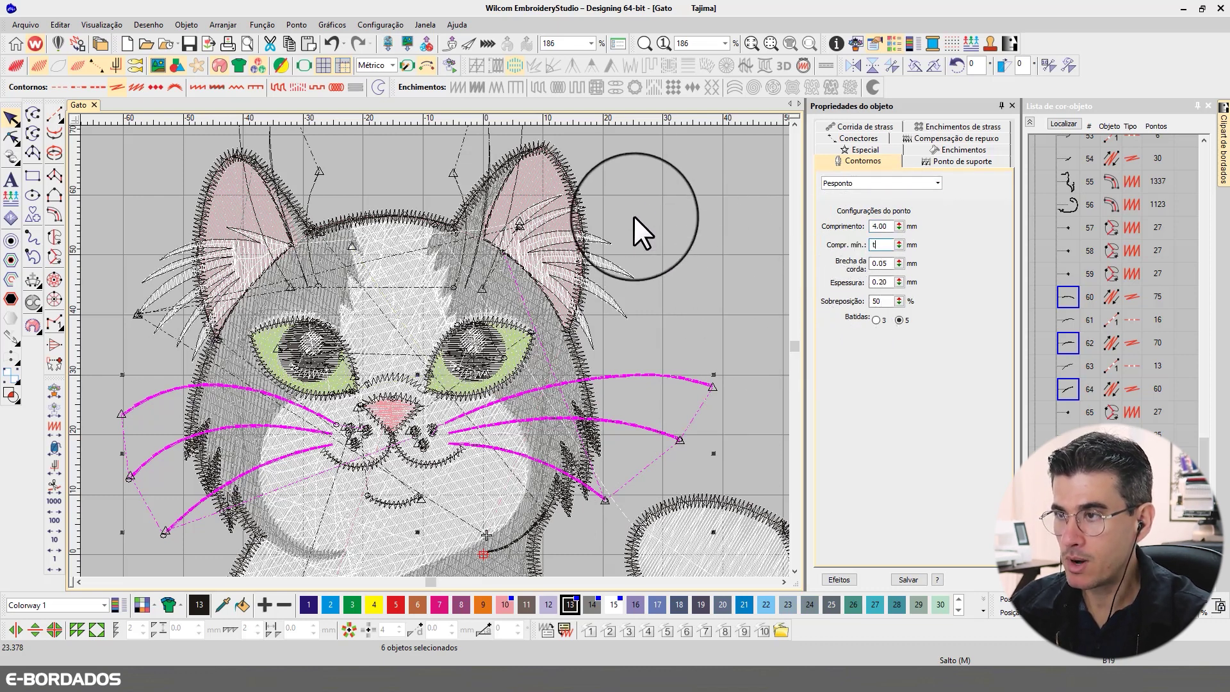
key(Escape)
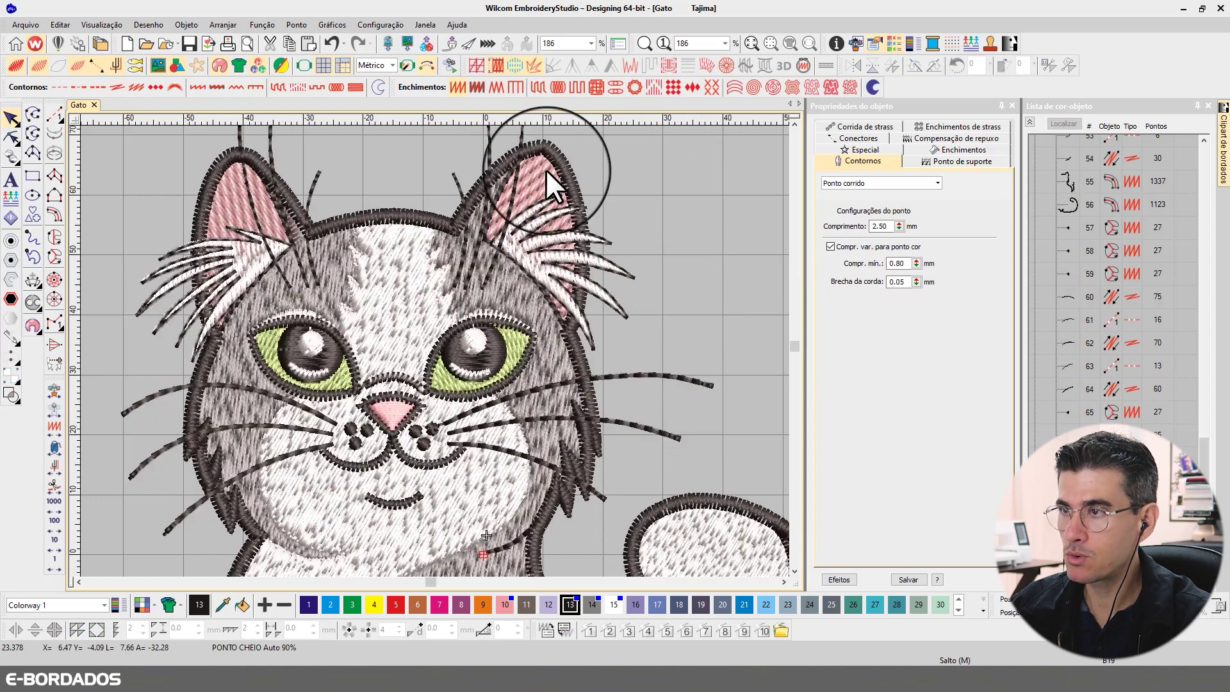
- Check which outline stitch type and settings the thin hair lines at the right ear use
click(516, 167)
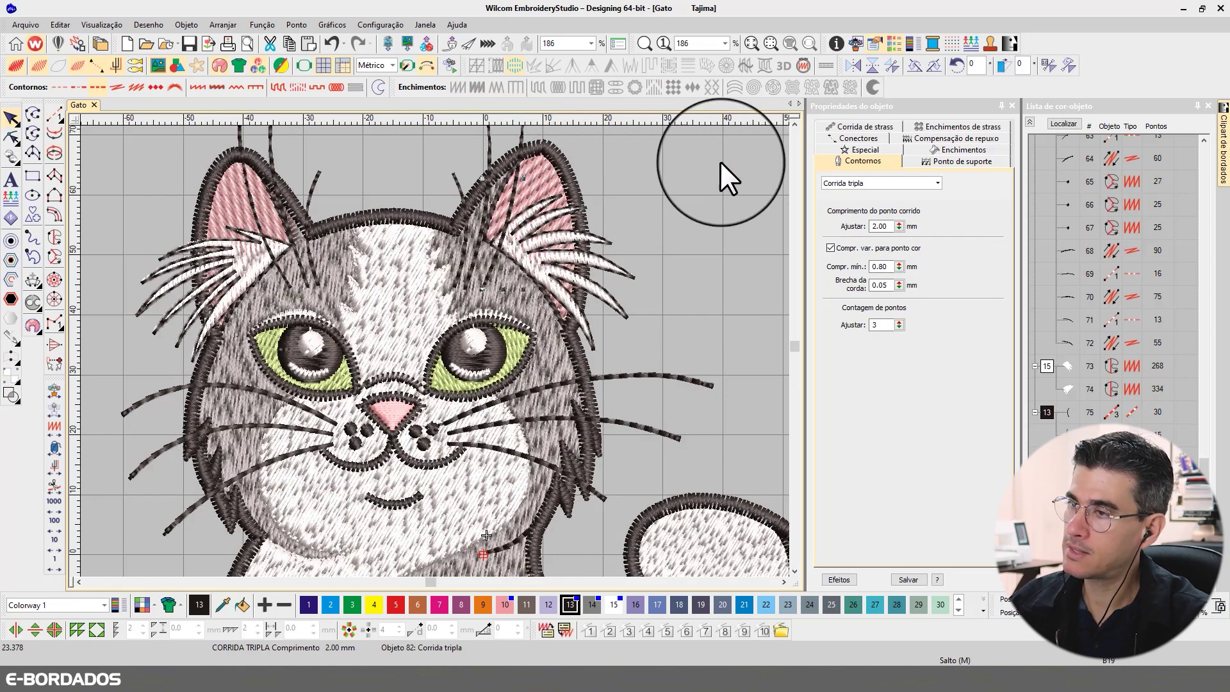
scroll(794, 124, up, 3)
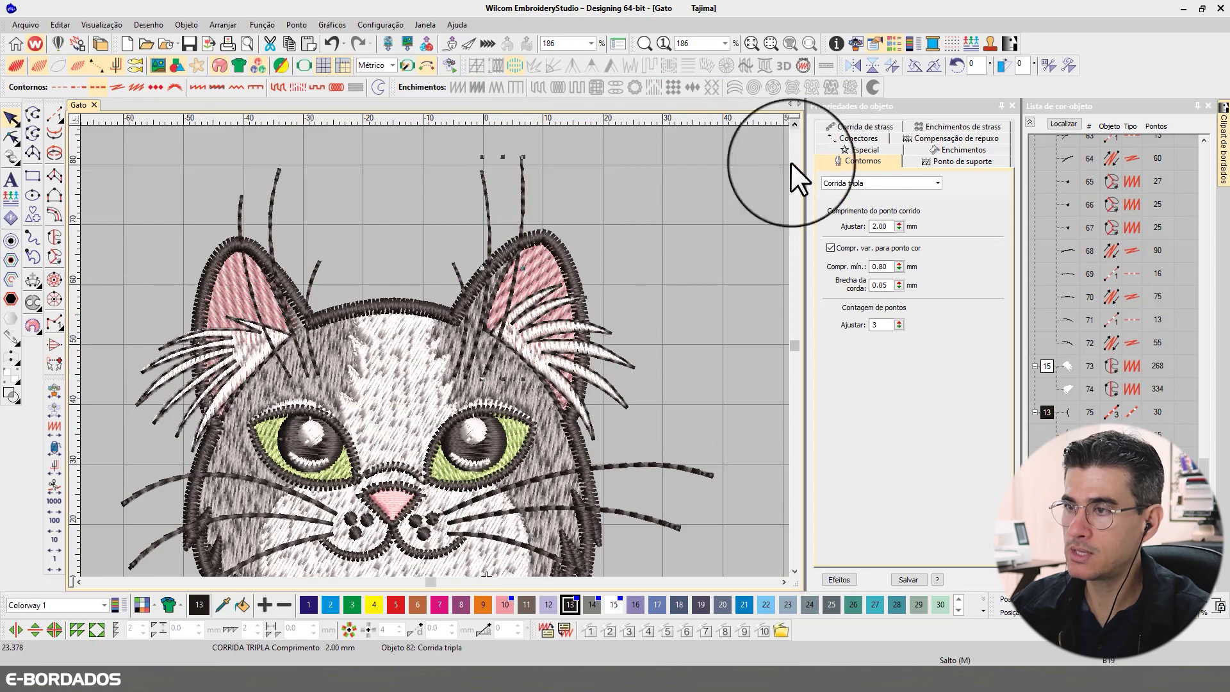
key(h)
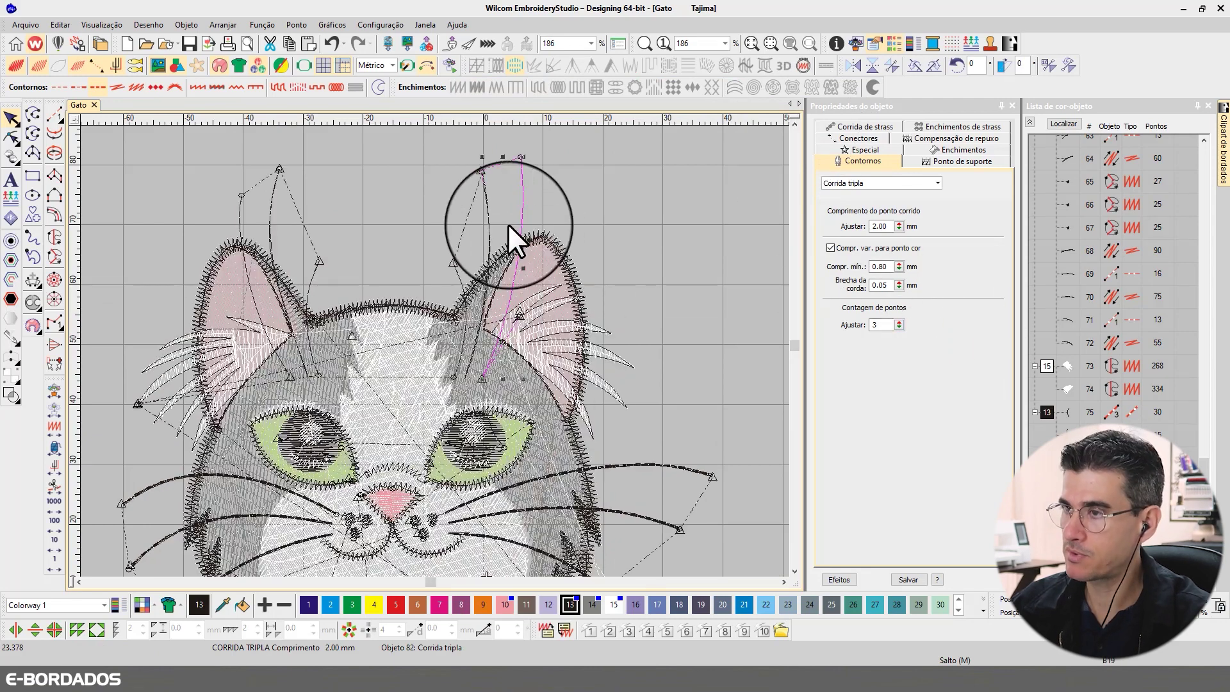
click(453, 266)
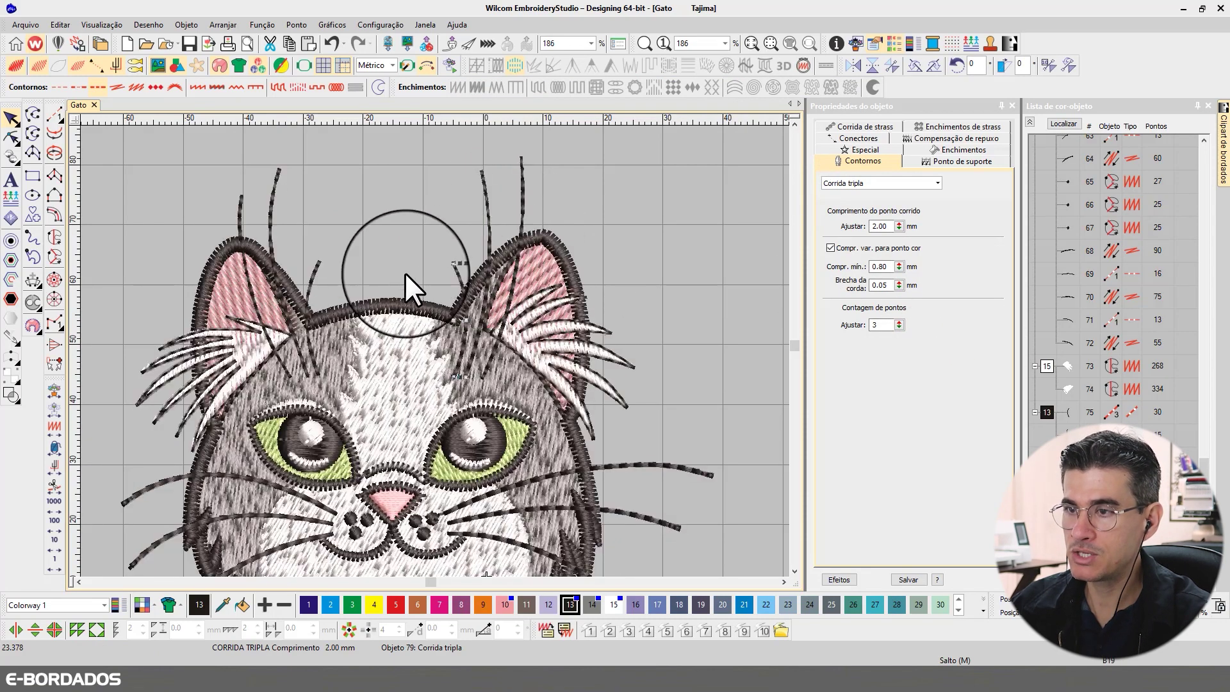
key(Escape)
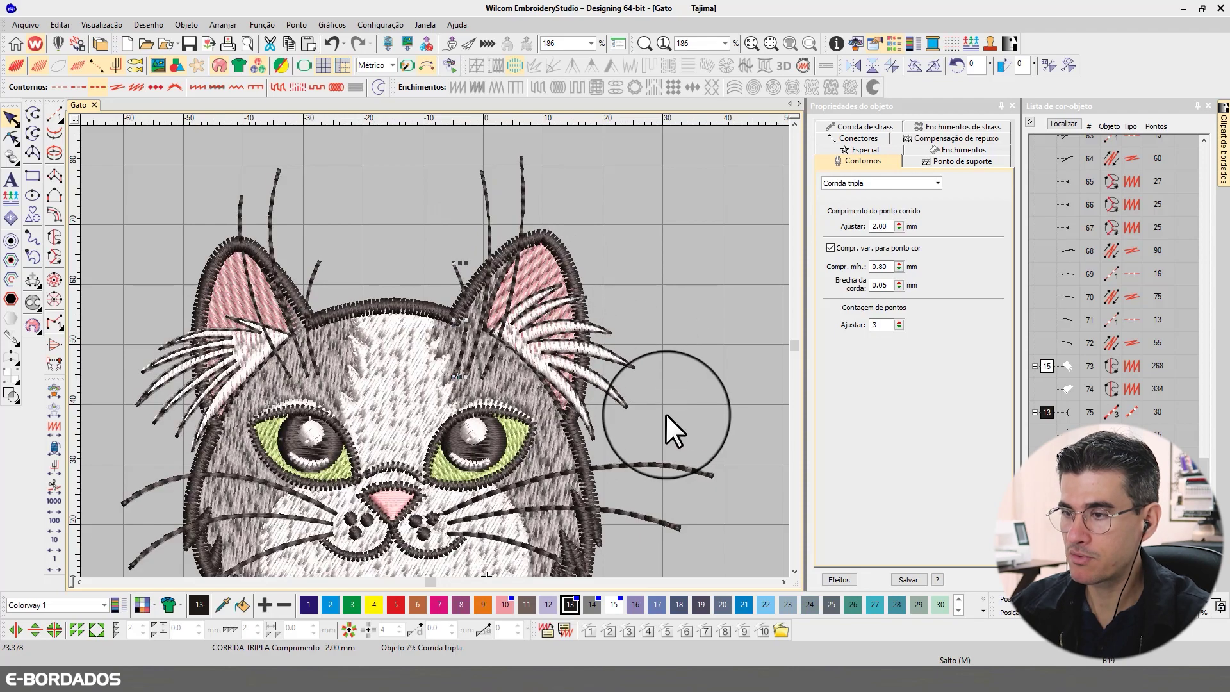
- Inspect the outline stitch type and minimum length of the zigzag chest fur line and the curved thigh line
click(794, 571)
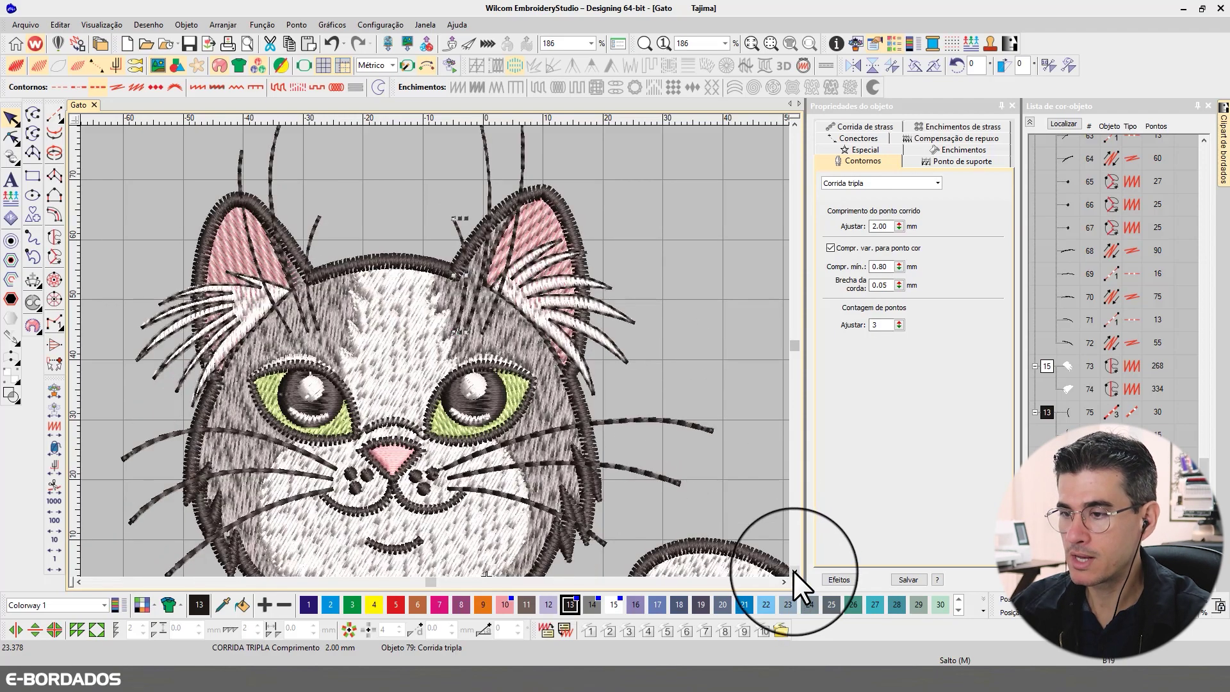
drag(793, 571, 793, 571)
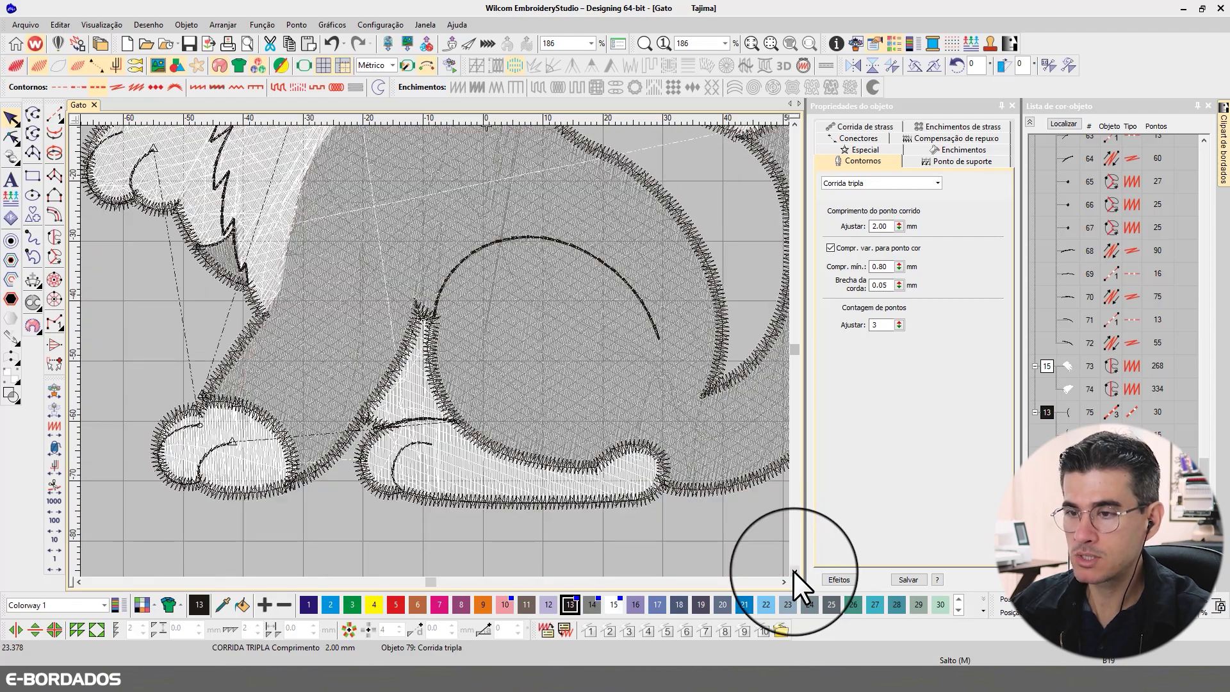
click(792, 120)
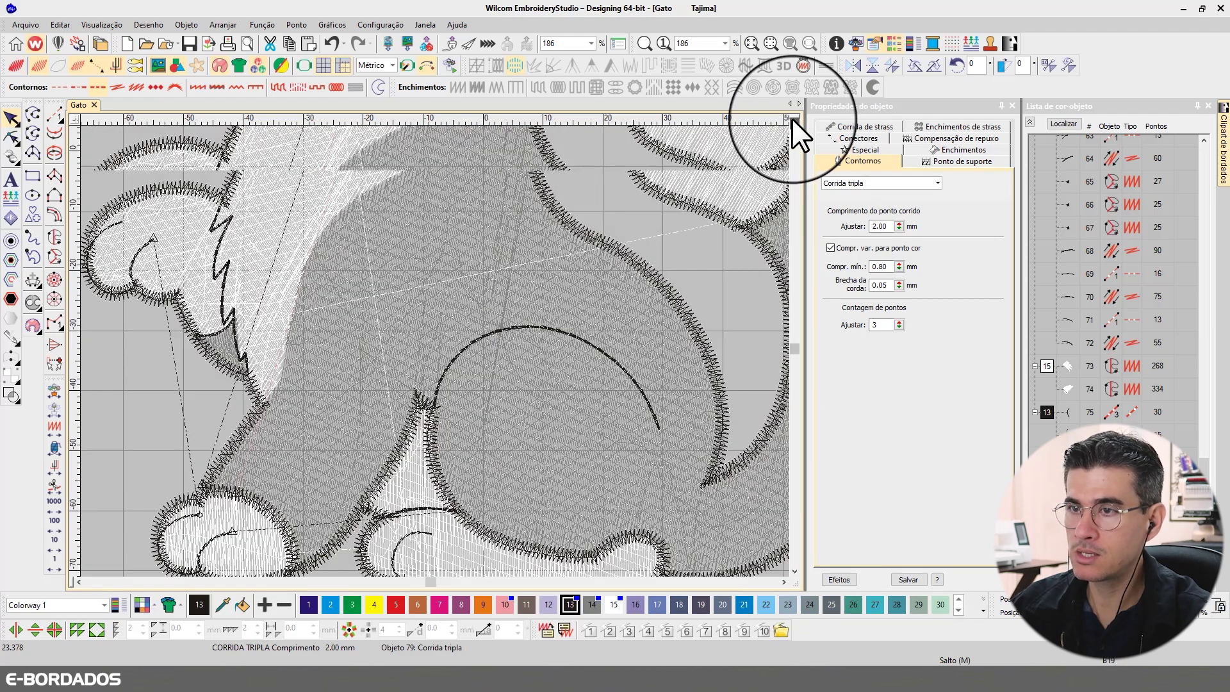
click(792, 120)
click(218, 296)
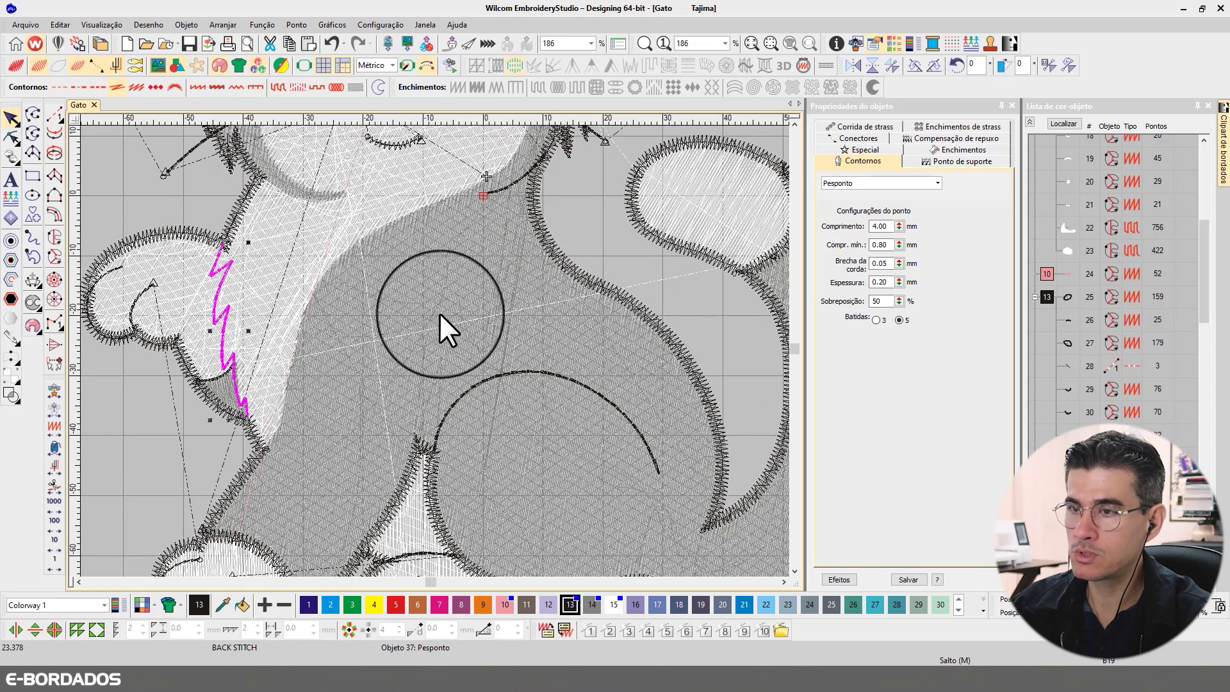
click(467, 392)
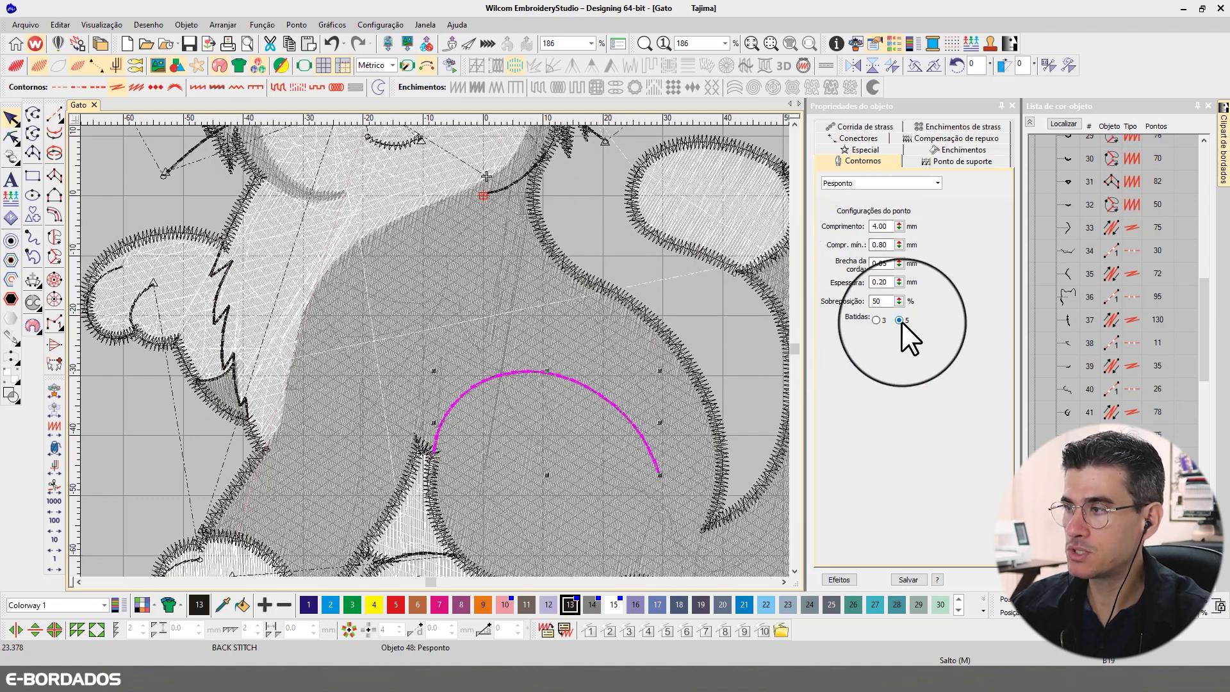
double_click(881, 244)
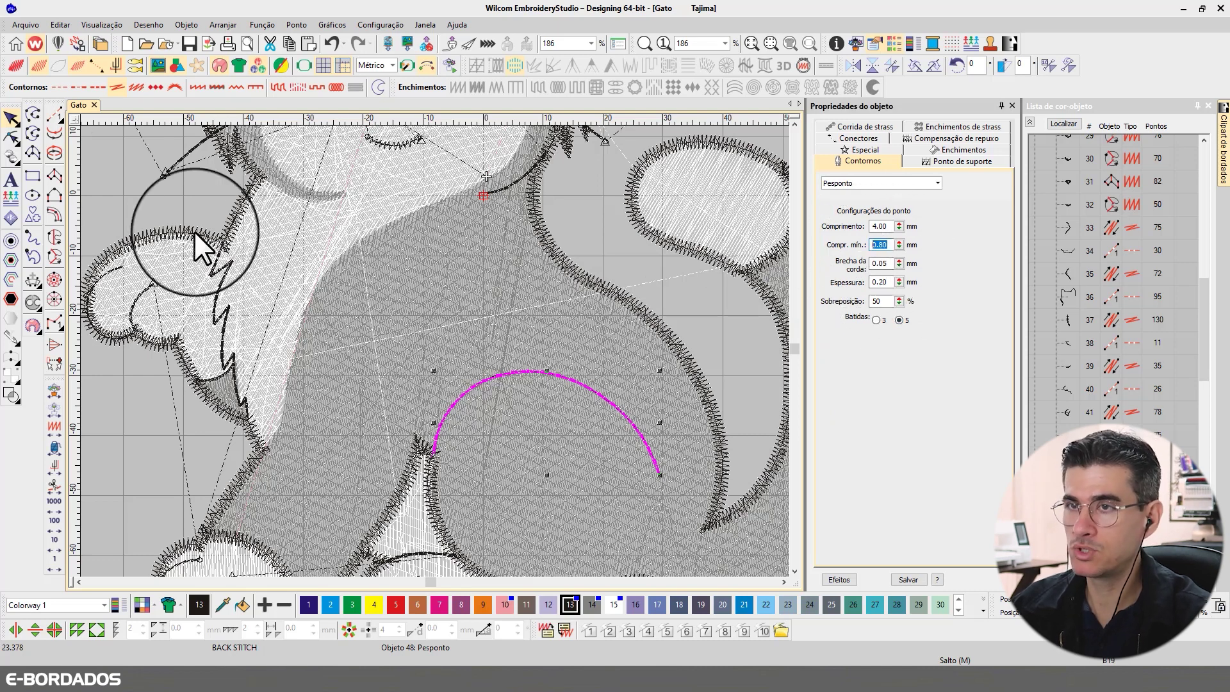
- Select all Pesponto (backstitch) objects by stitch type and show only the selected objects
click(140, 175)
click(57, 25)
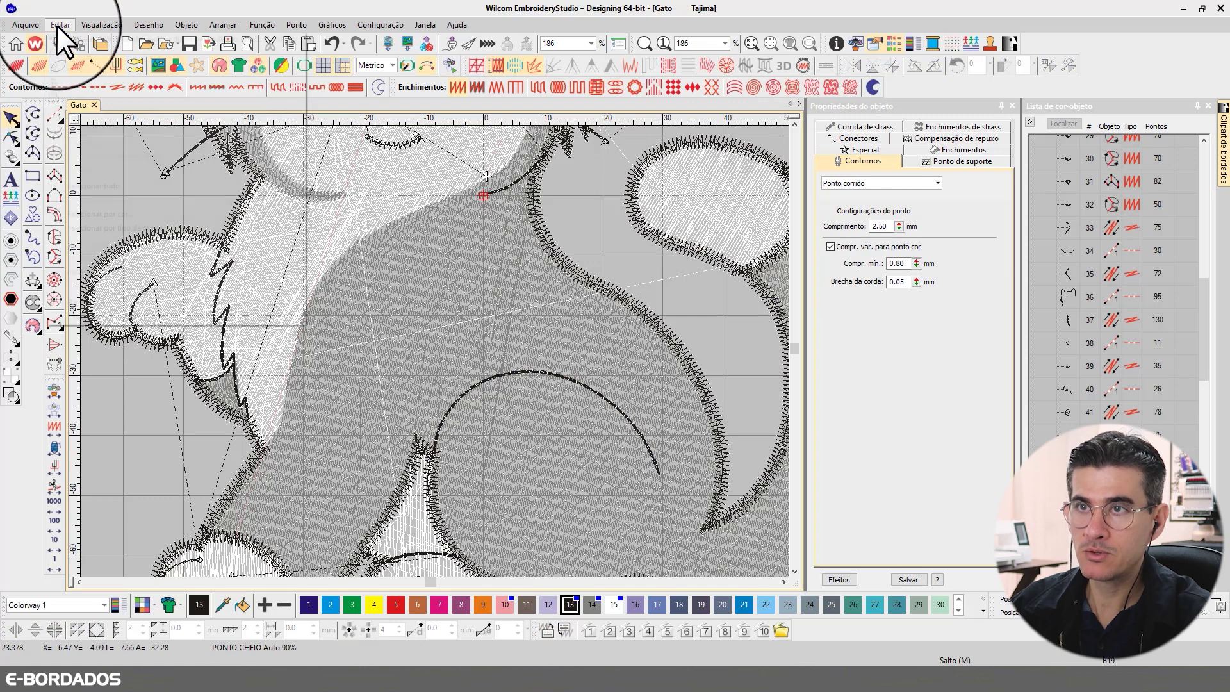
click(129, 228)
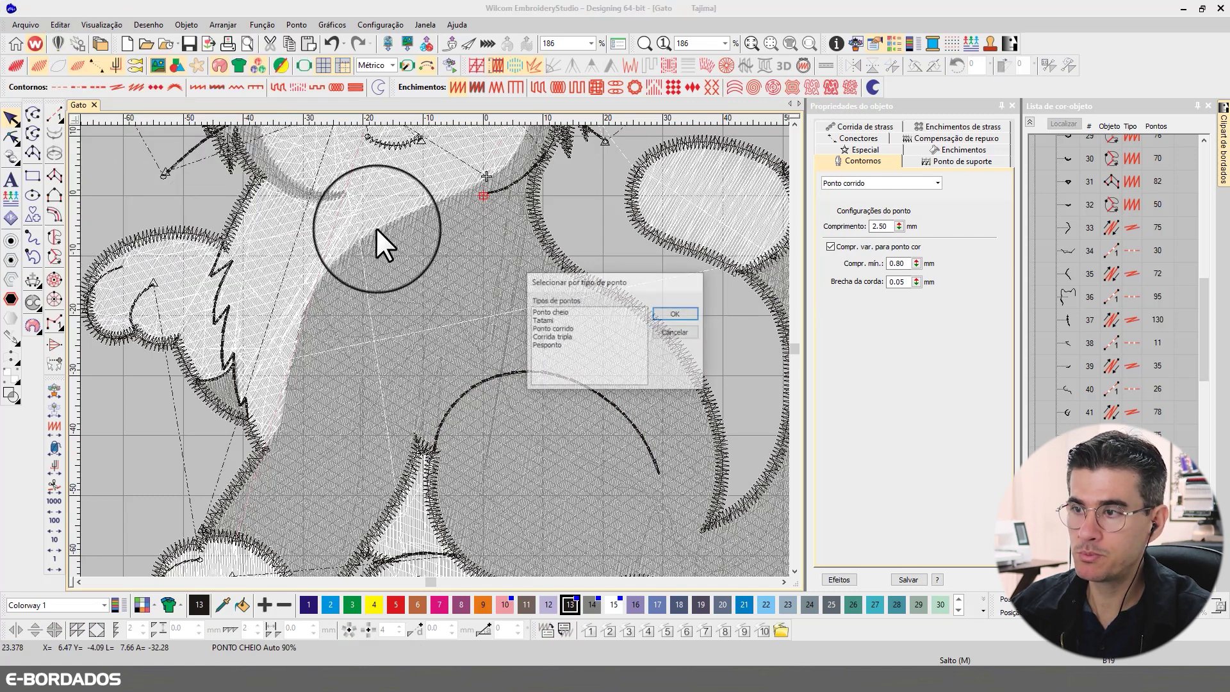
click(551, 346)
click(683, 313)
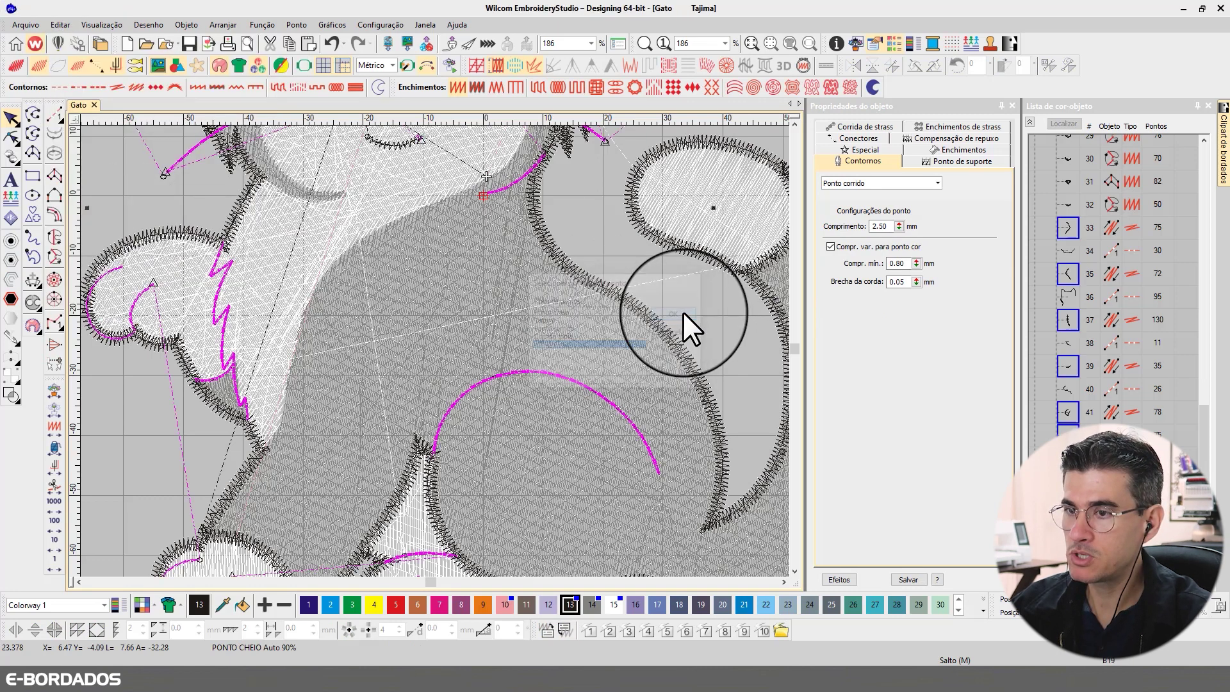
key(shift+d)
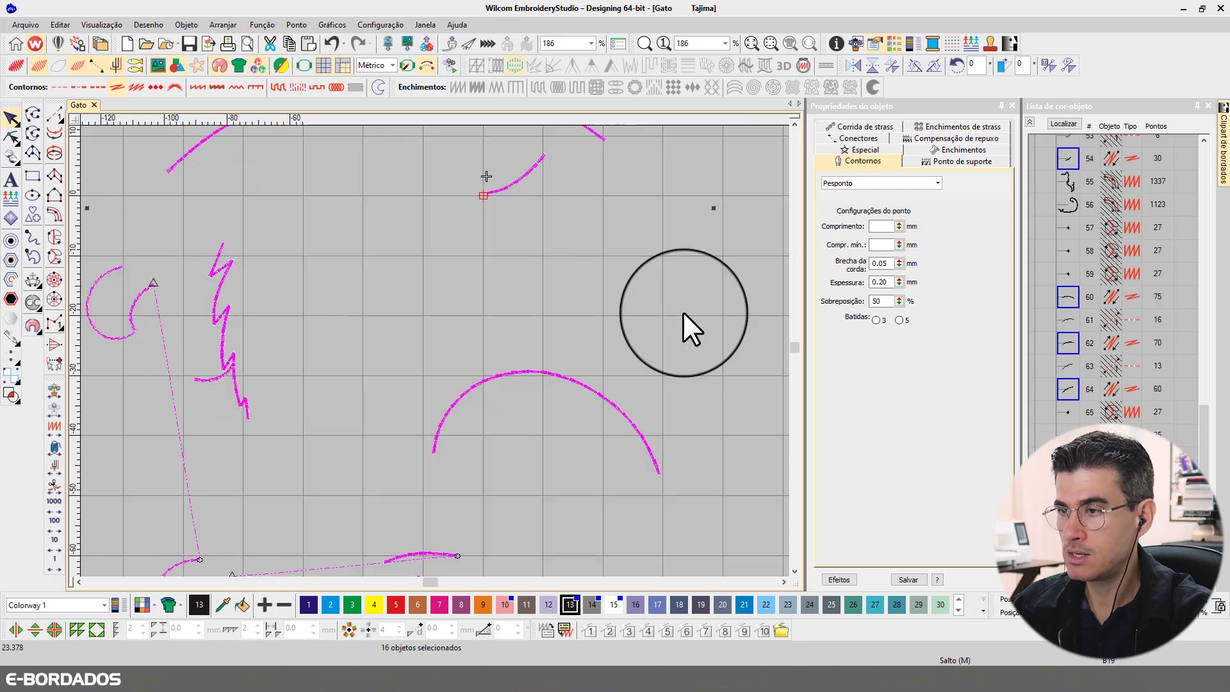
key(shift+0)
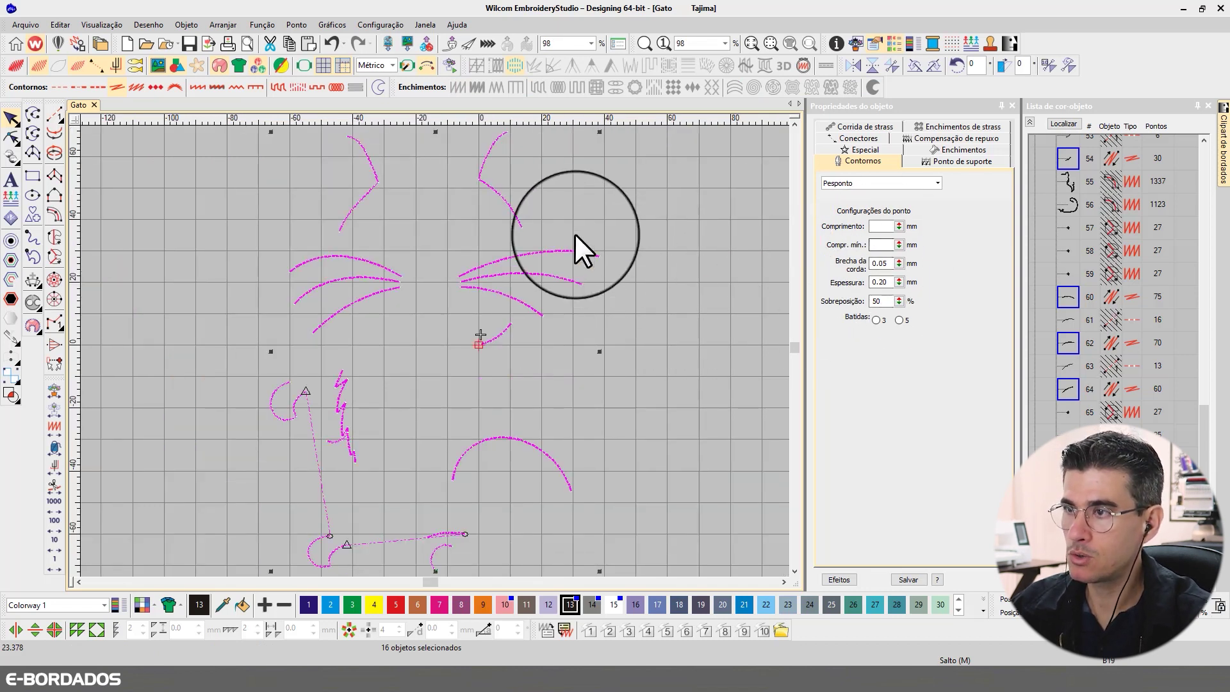
click(513, 213)
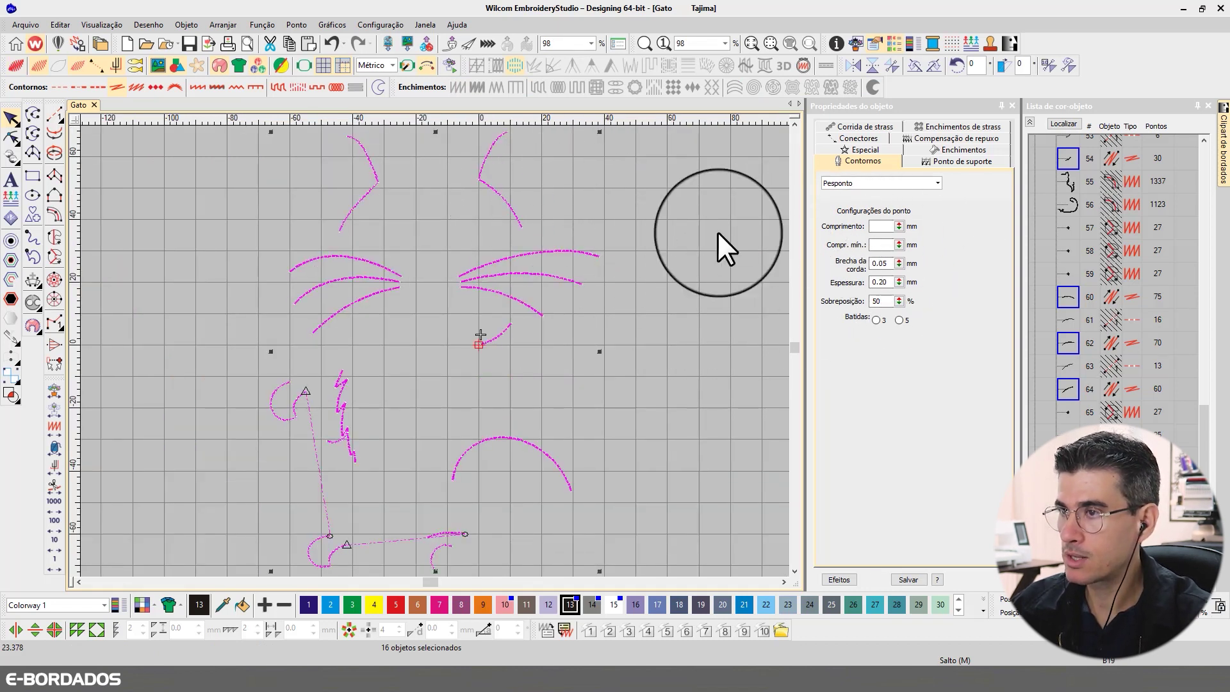
ctrl+click(502, 198)
ctrl+click(366, 197)
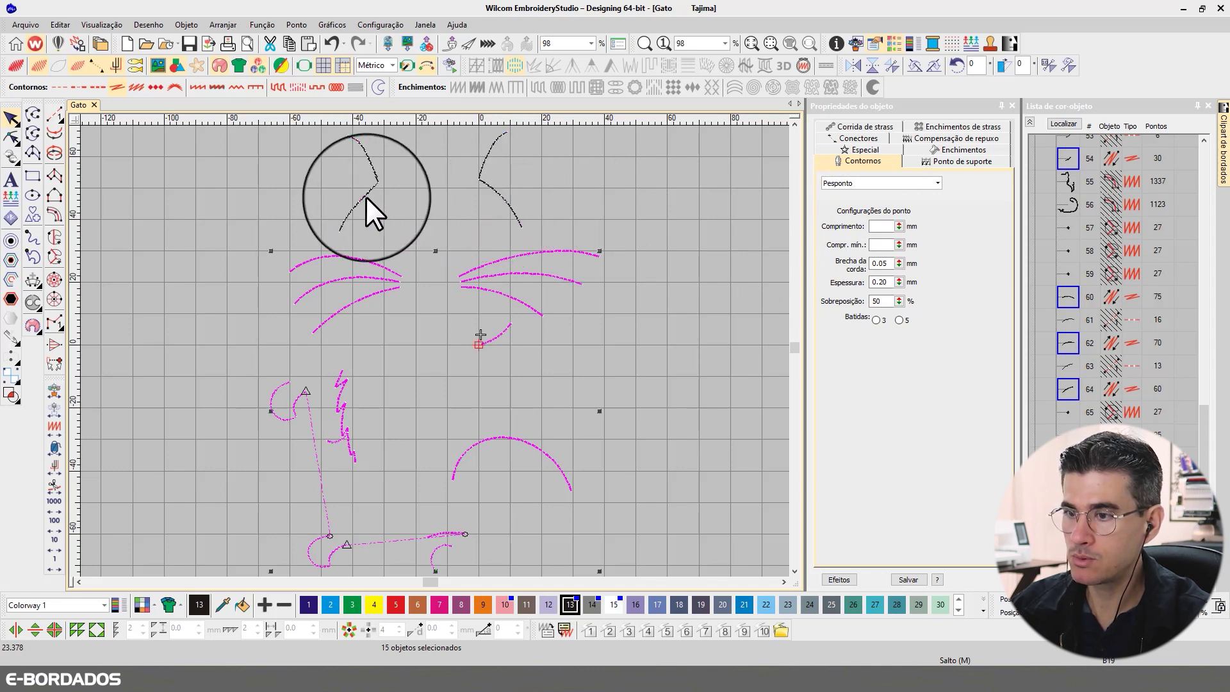
ctrl+click(290, 411)
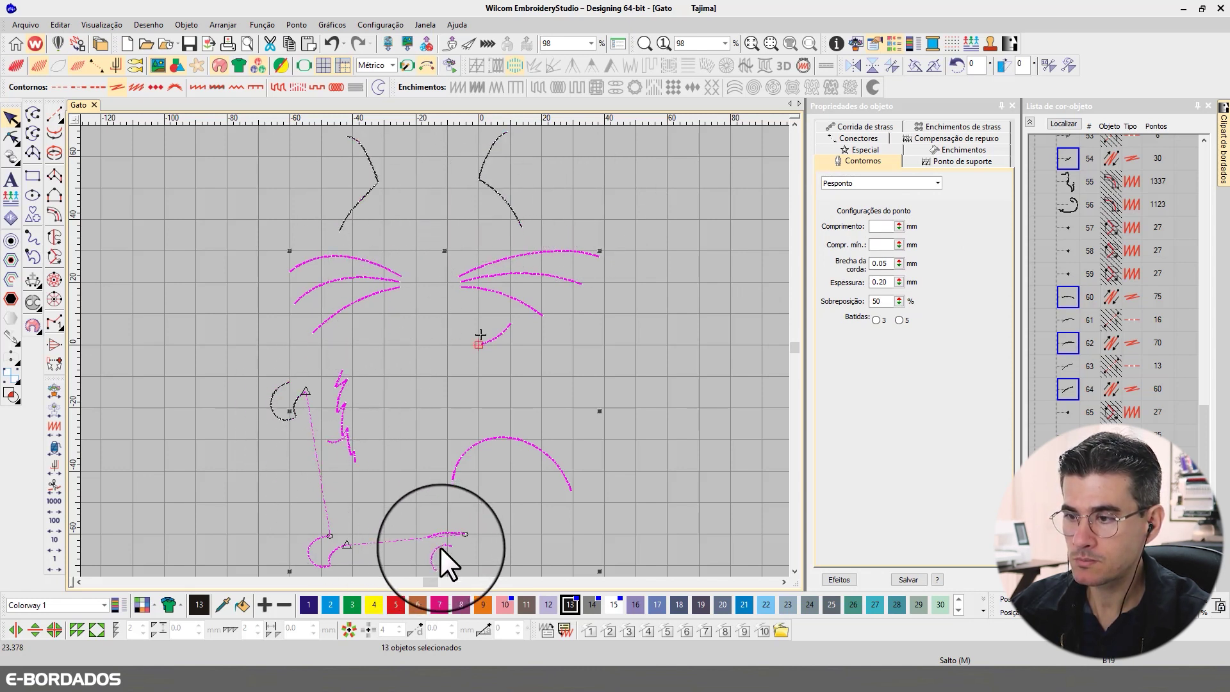
ctrl+click(440, 549)
ctrl+click(325, 564)
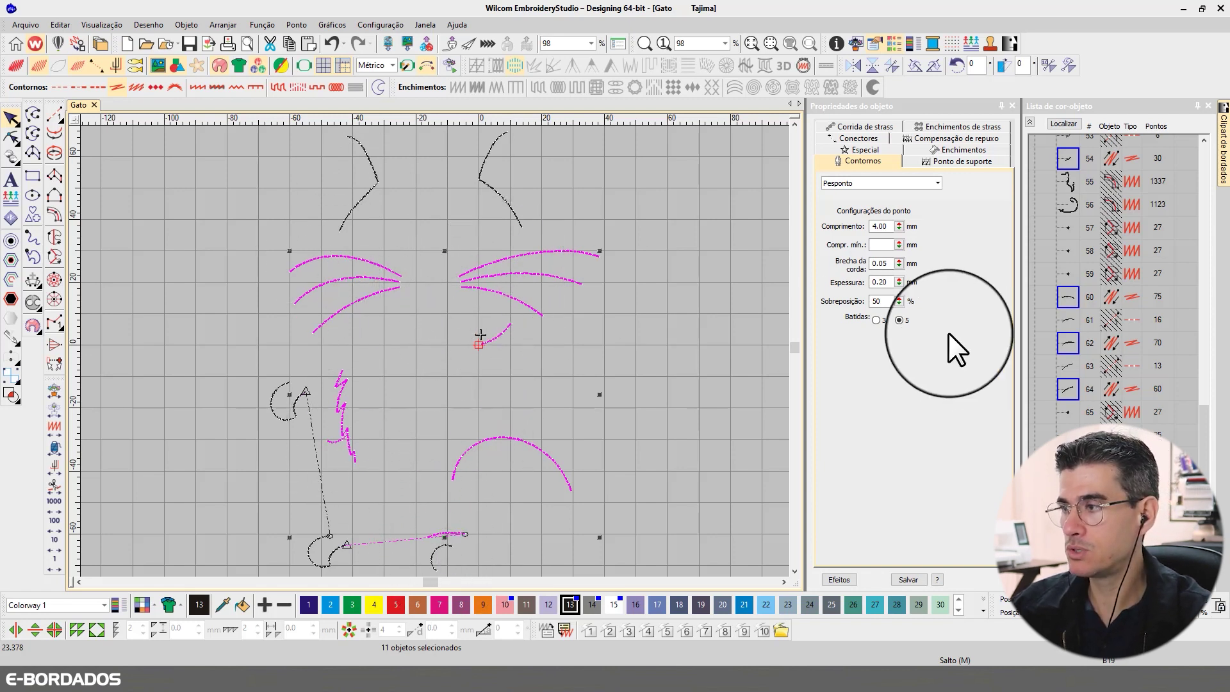
click(509, 206)
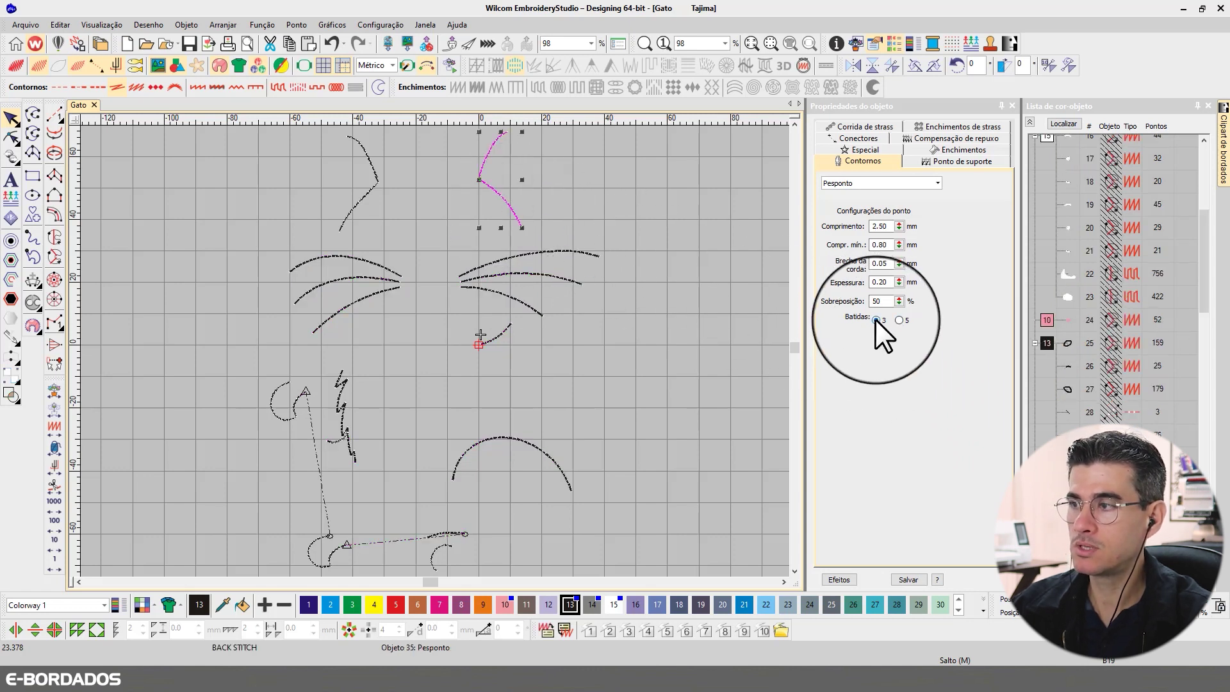
ctrl+click(369, 189)
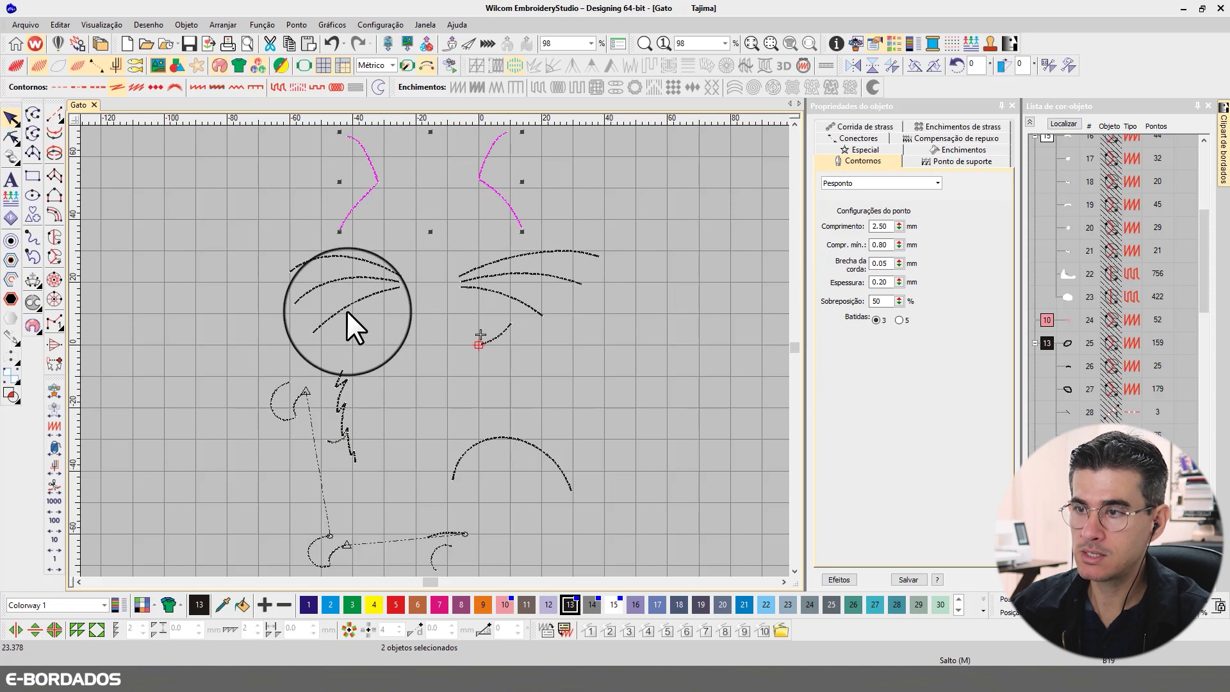
- Set the minimum stitch length to 2.50 mm for the backstitch lines except the ear lines, paw curves and small curve below the chest fur
key(ctrl+a)
ctrl+click(364, 208)
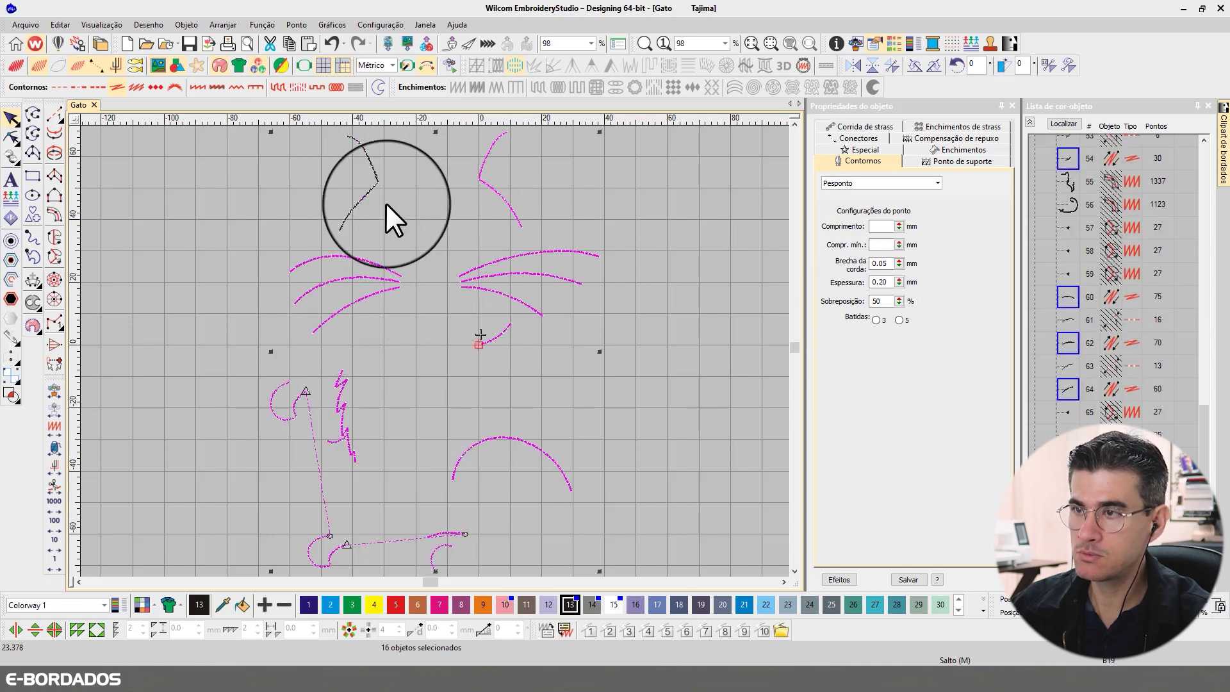
ctrl+click(490, 190)
ctrl+click(295, 411)
ctrl+click(329, 442)
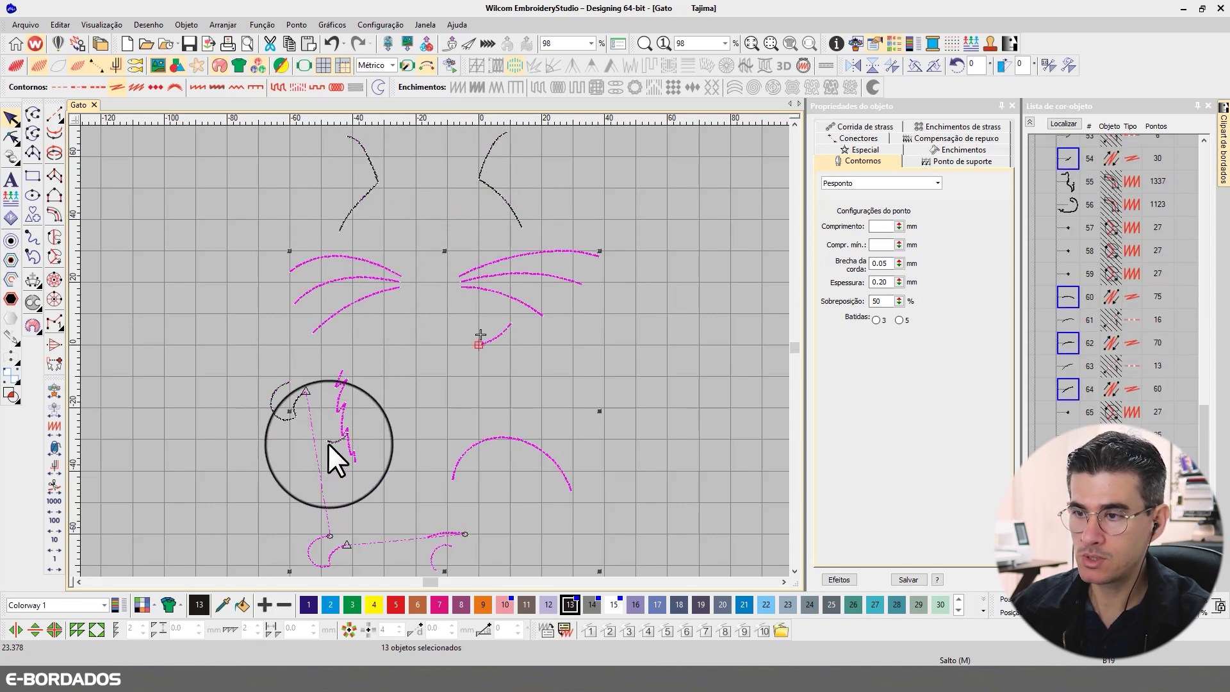
ctrl+click(353, 554)
ctrl+click(436, 563)
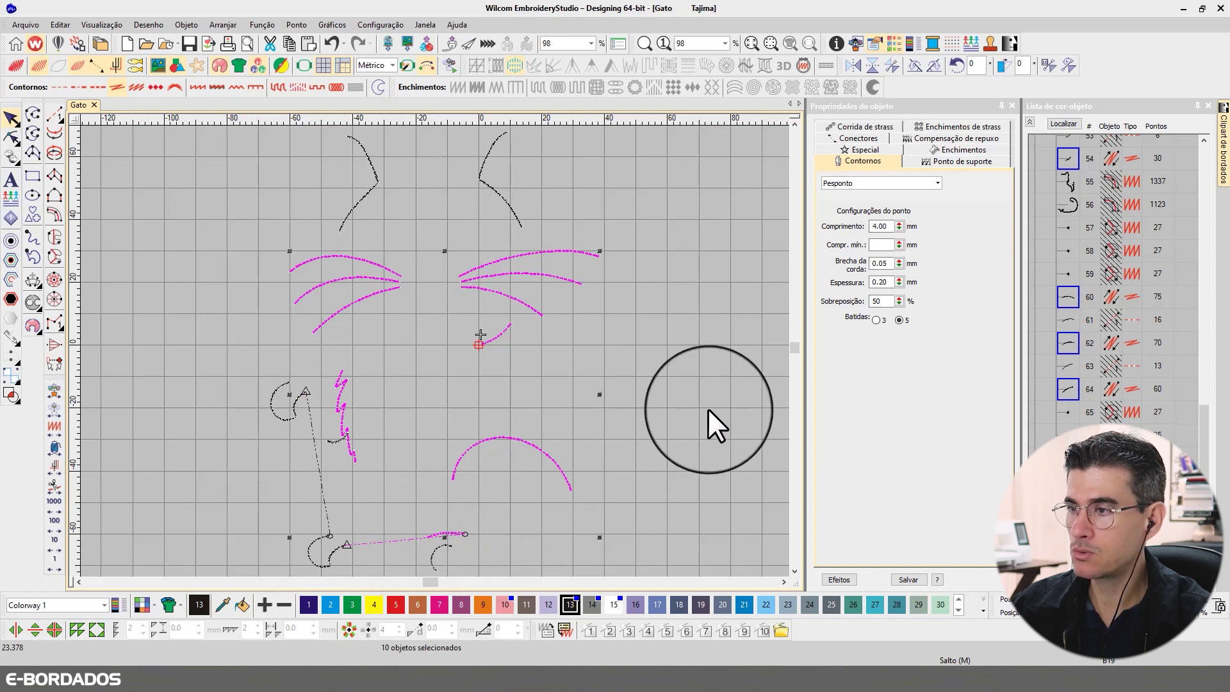
click(883, 246)
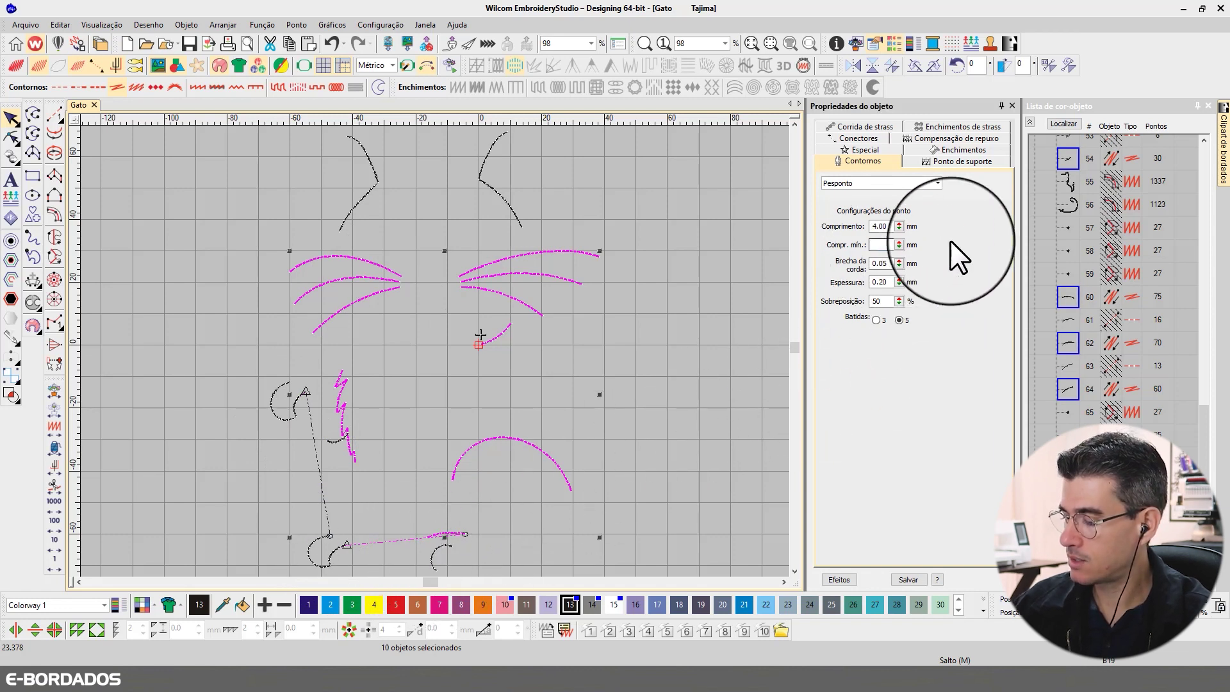
text(2.5)
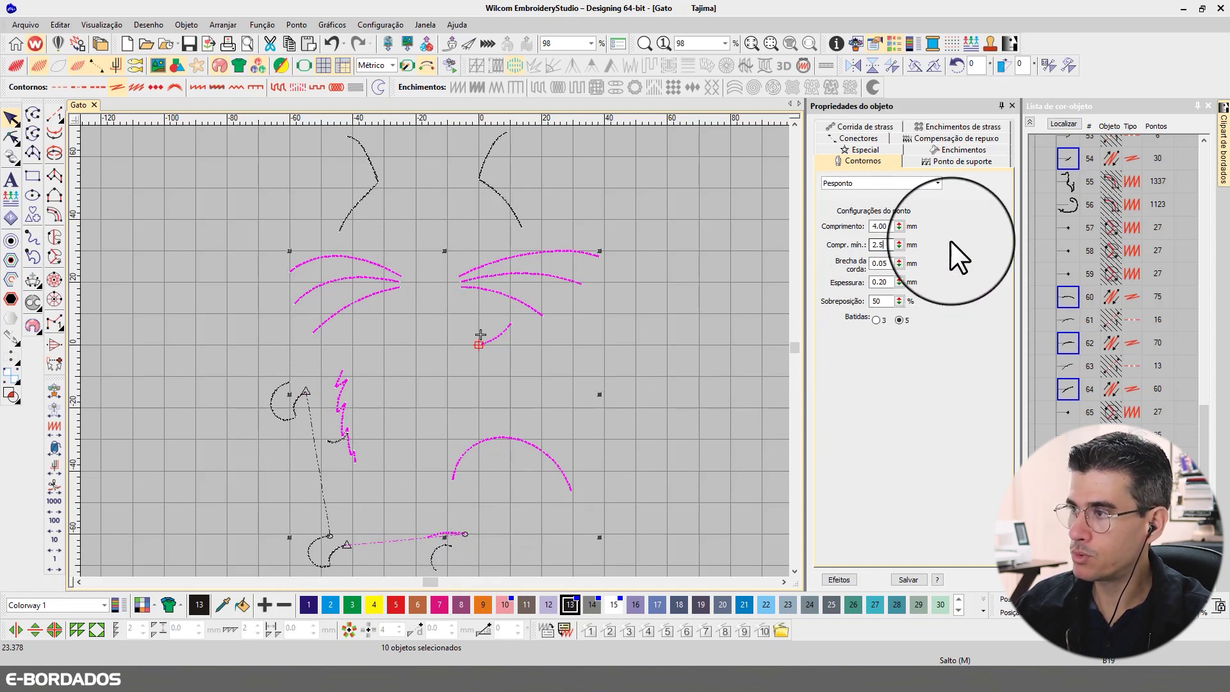
key(Return)
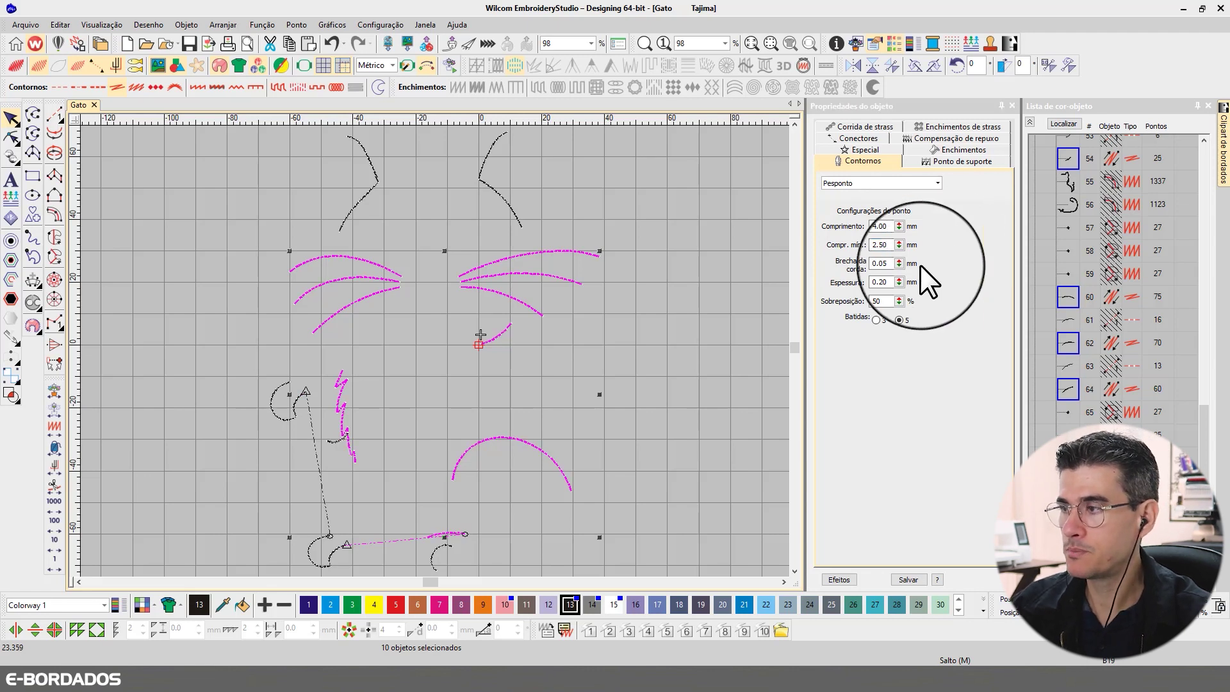
click(574, 221)
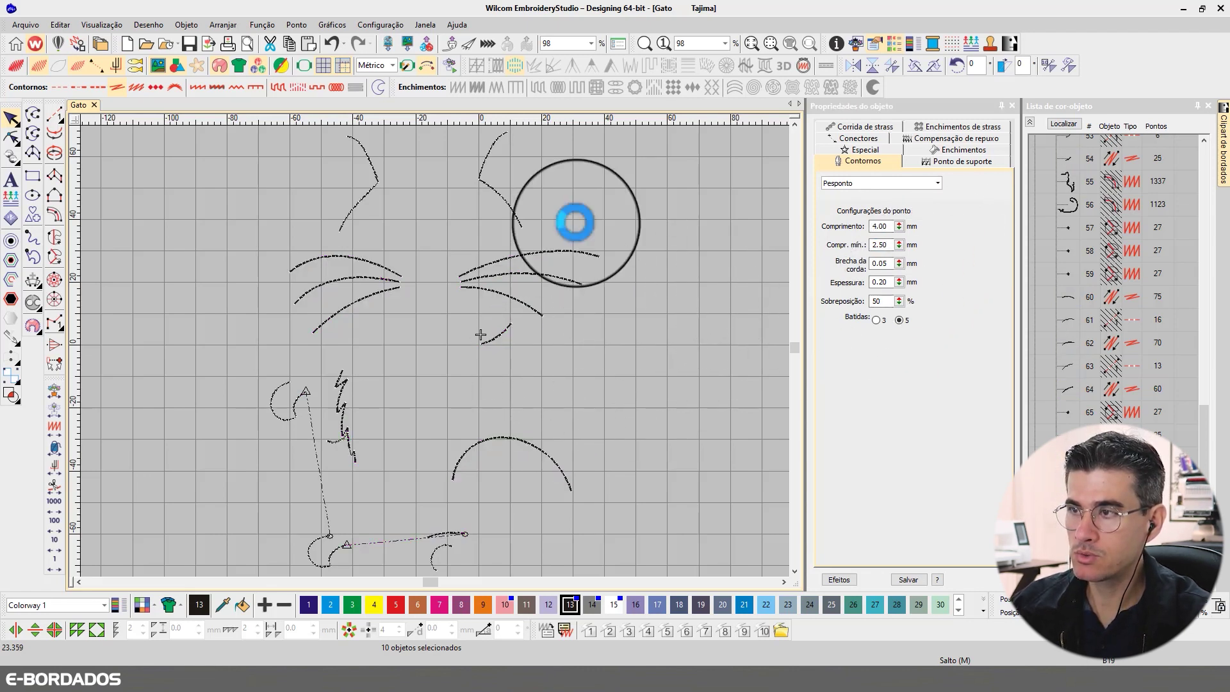
- Set the minimum stitch length of the two backstitch ear lines and the three paw curves to 2.00 mm
click(498, 196)
ctrl+click(375, 195)
ctrl+click(296, 413)
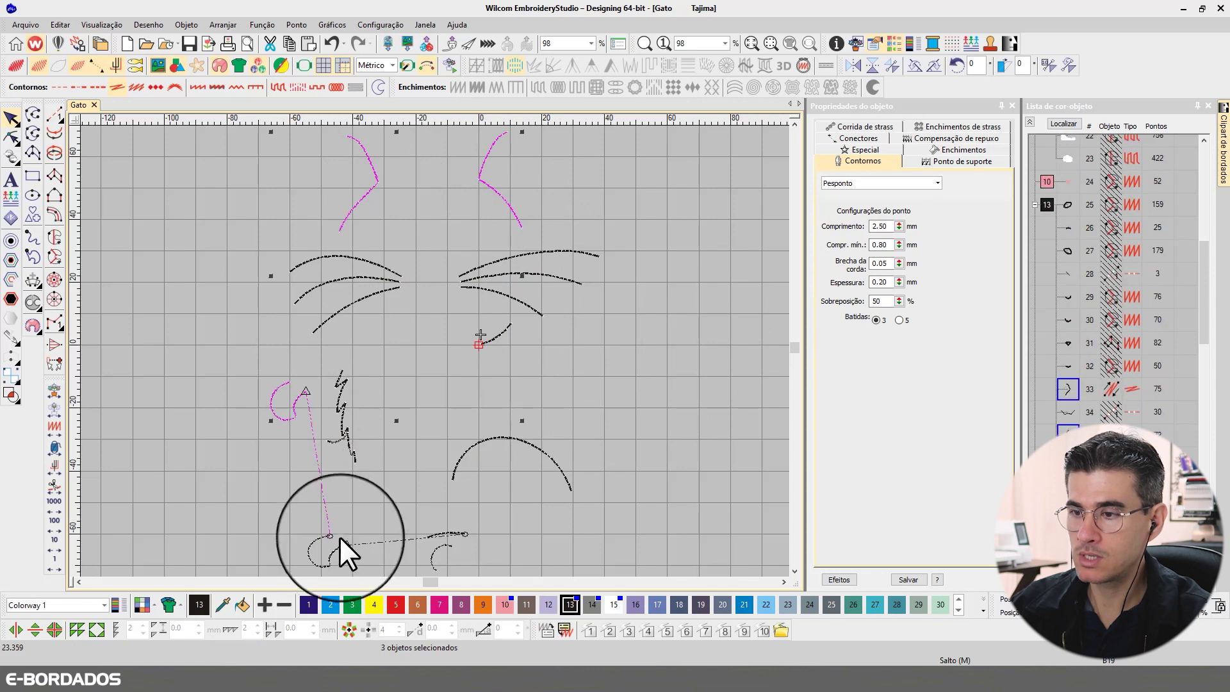
ctrl+click(325, 539)
ctrl+click(436, 547)
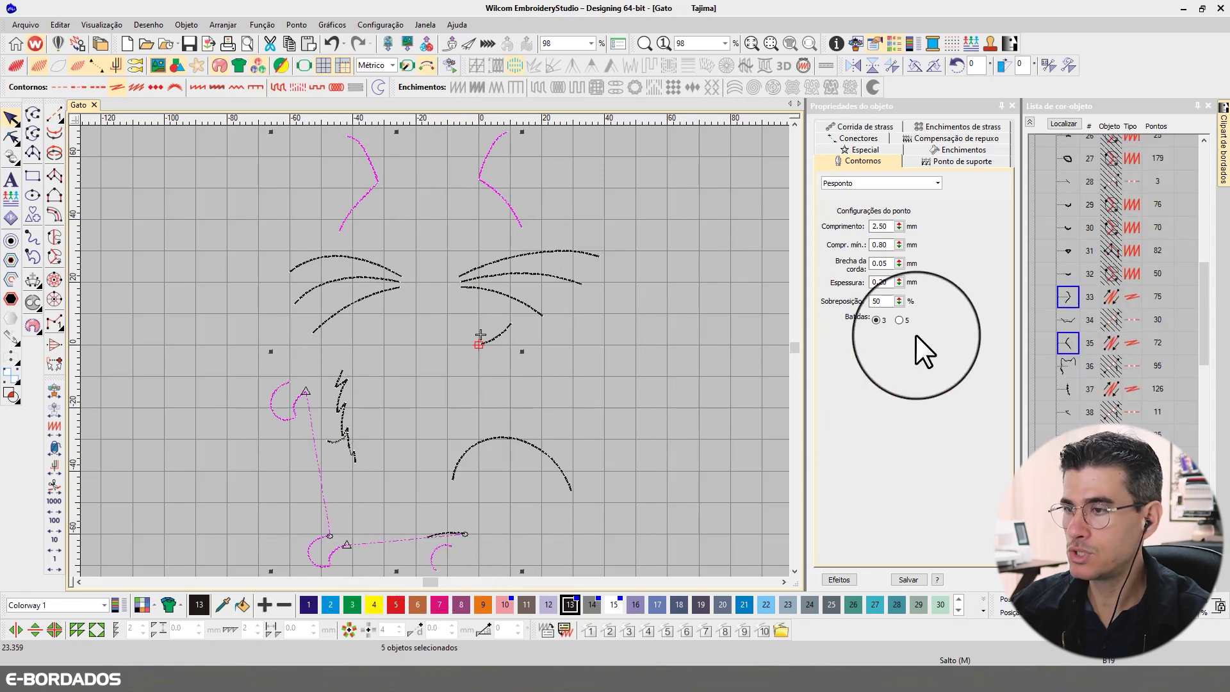
double_click(884, 246)
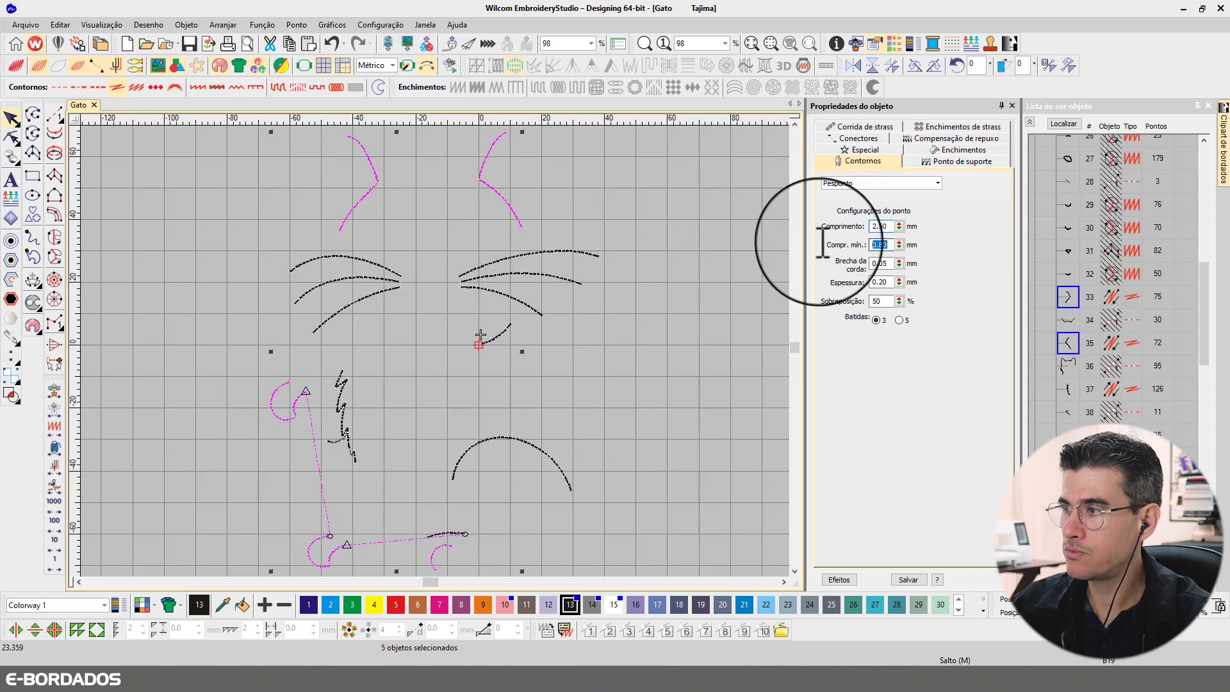
text(2.00)
key(Return)
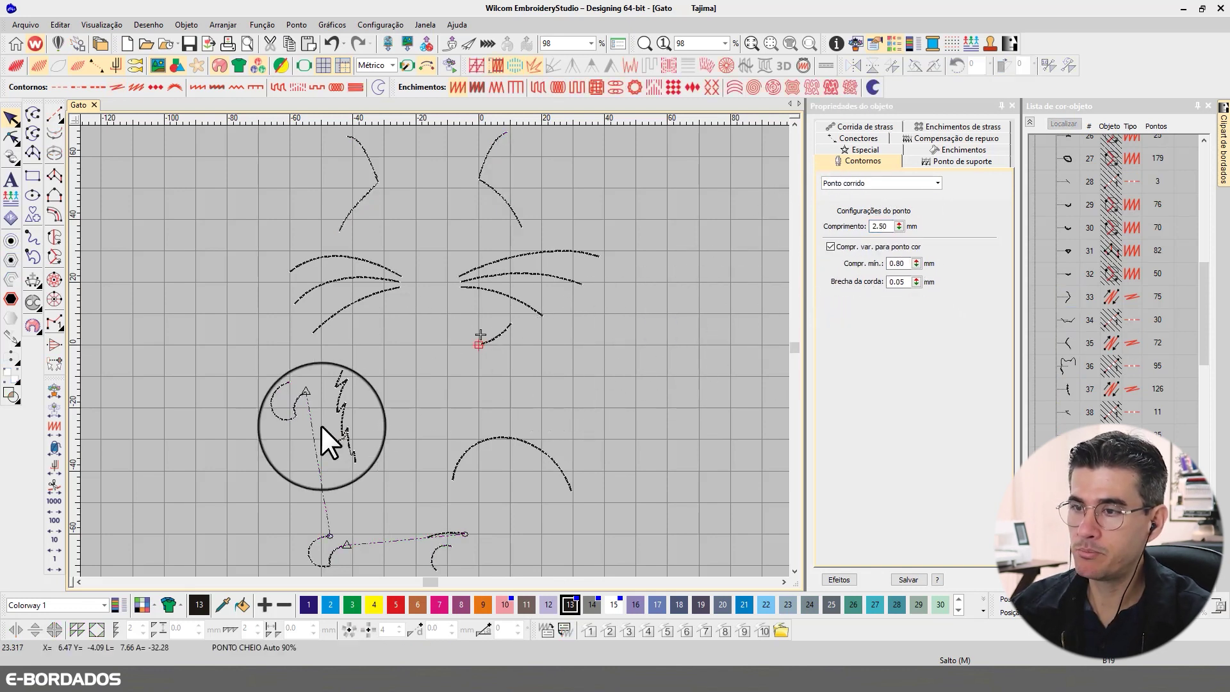
- Show the hidden objects of the cat design again and collapse the object list to its colour groups
click(391, 387)
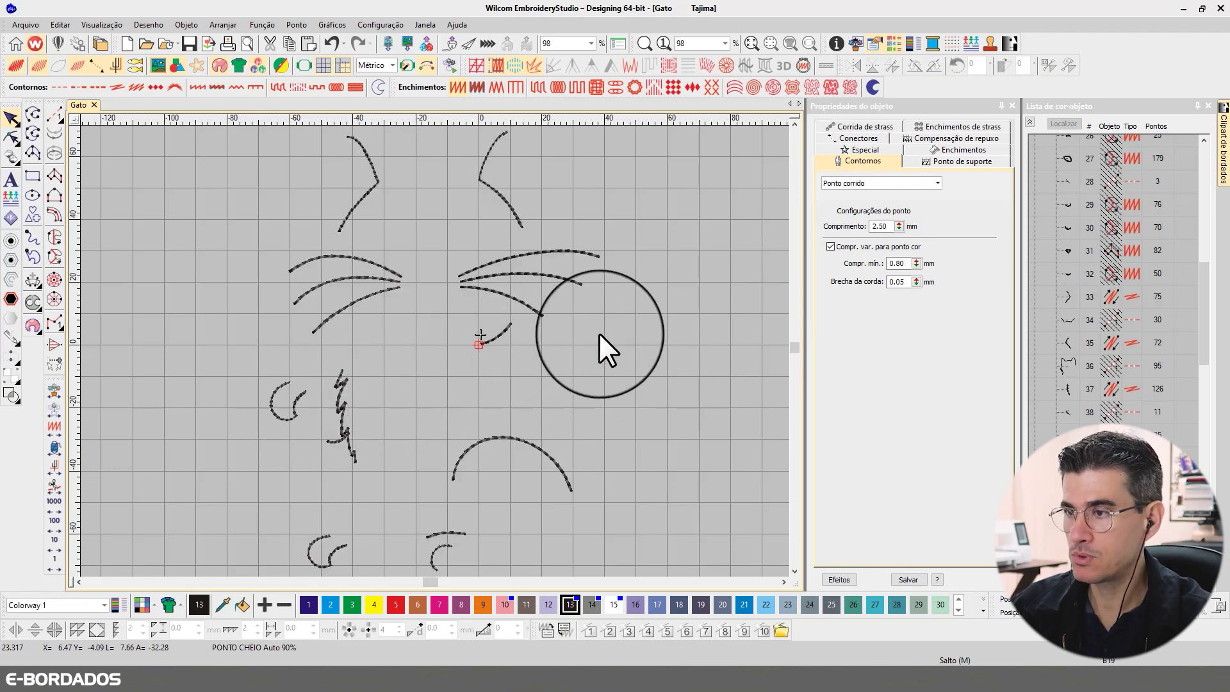
key(shift+s)
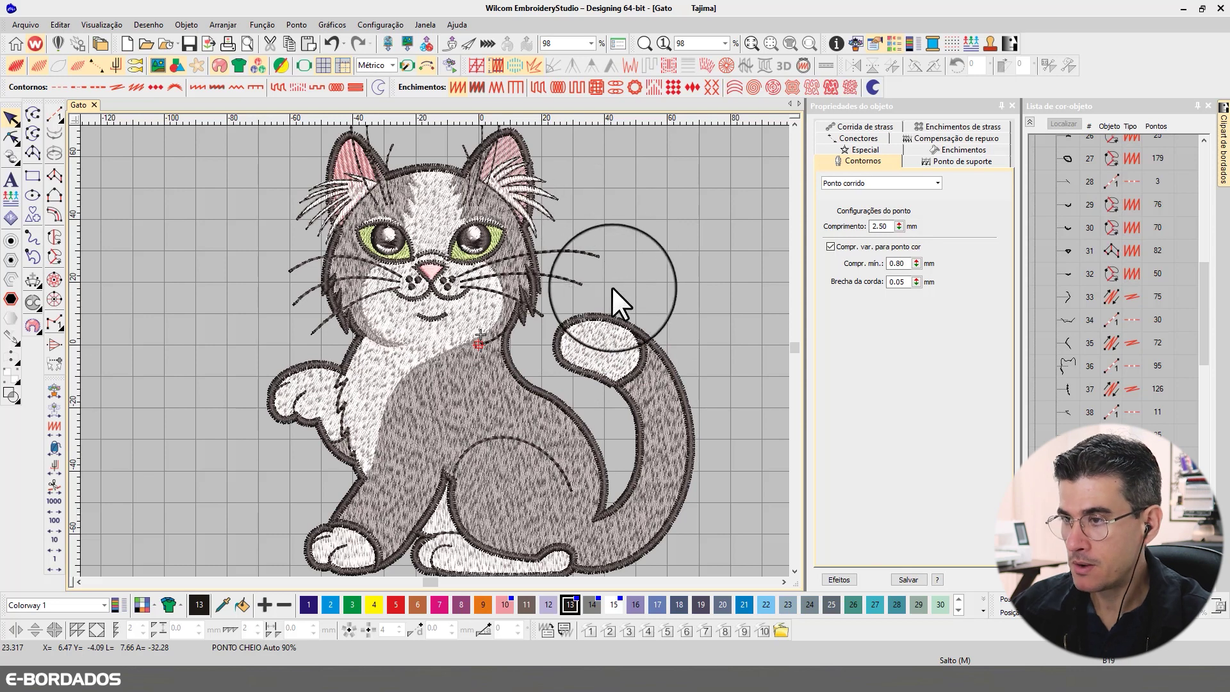
click(1029, 122)
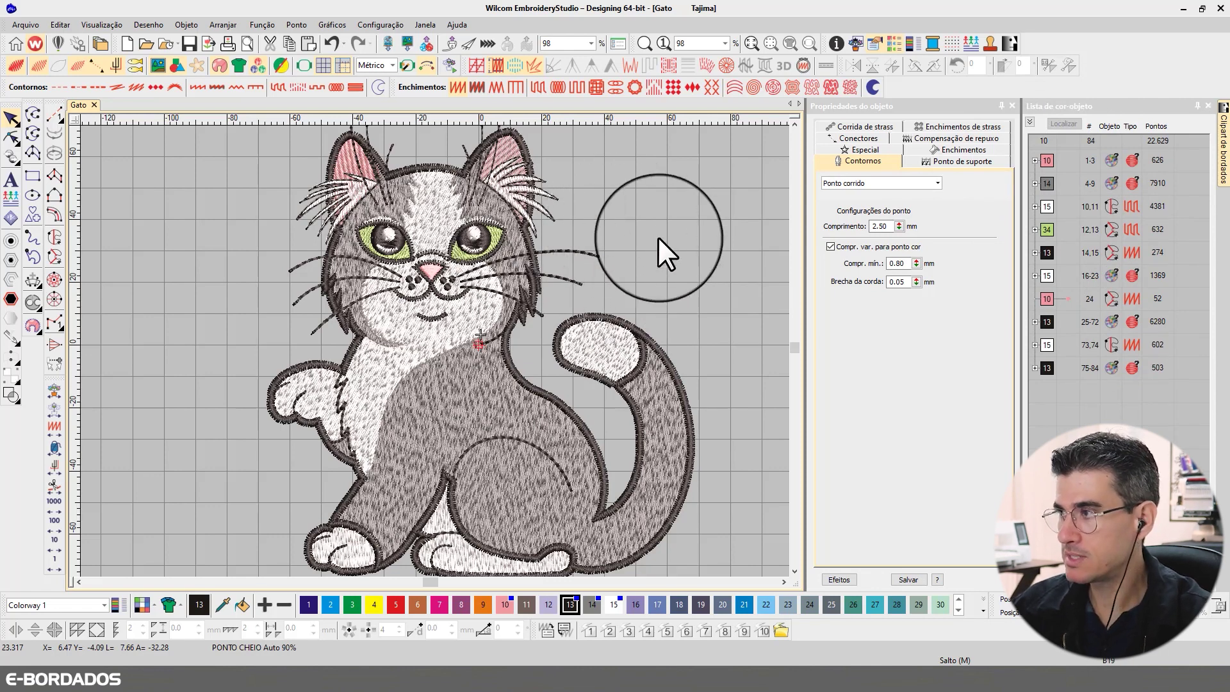
- Isolate the two green eye fills of colour 34 and deselect them
click(1046, 229)
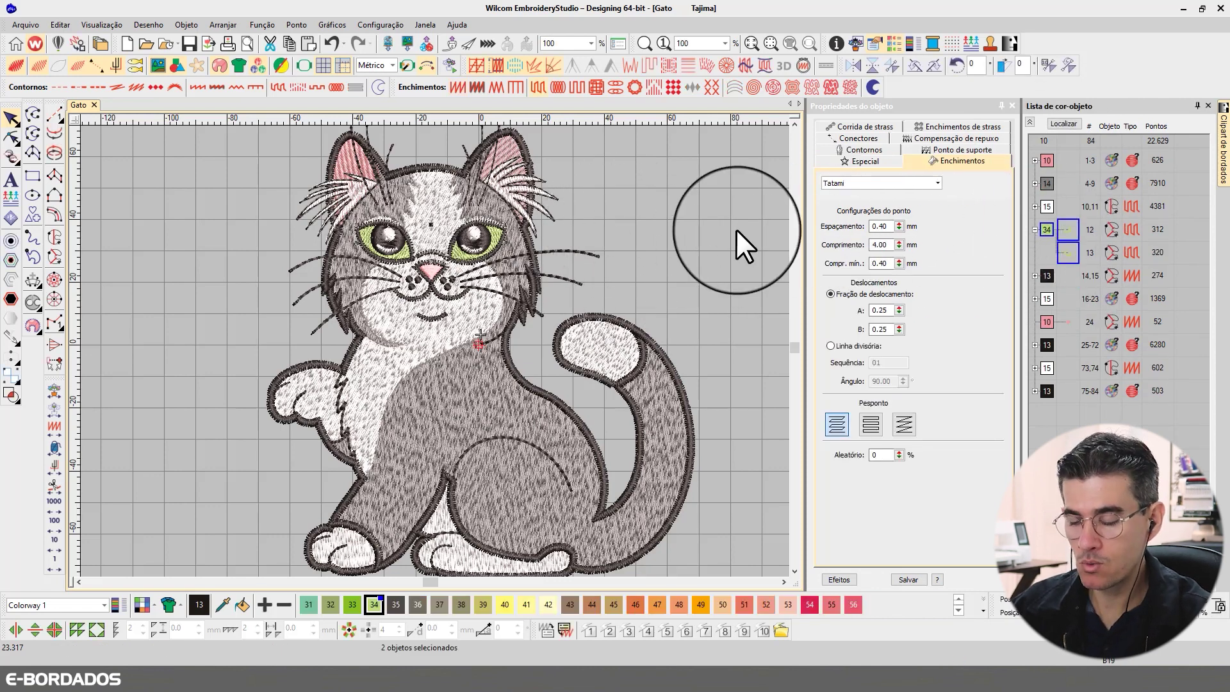
key(shift+s)
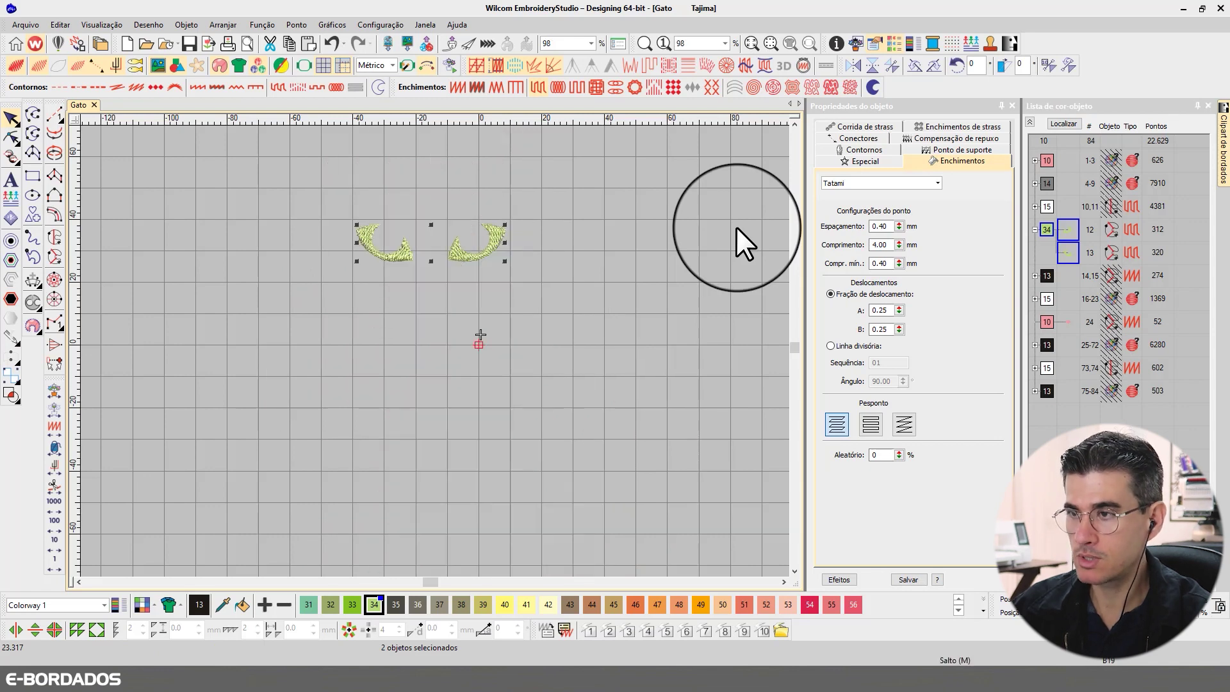
key(b)
drag(302, 181, 568, 296)
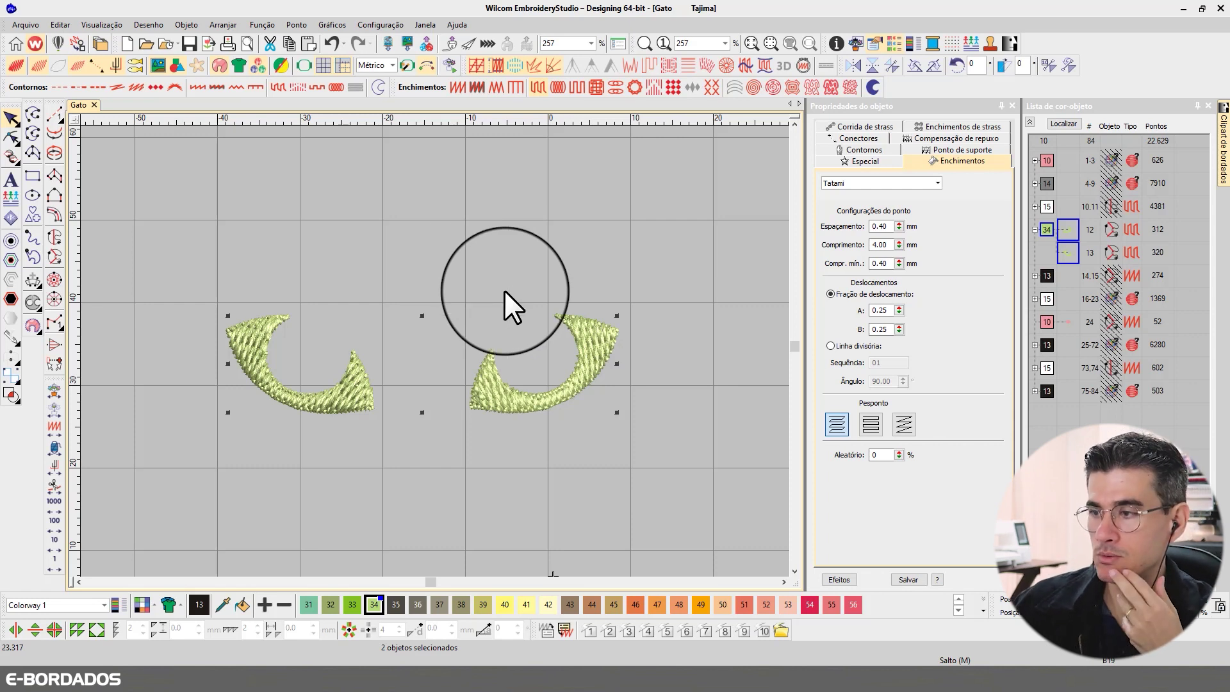
key(Escape)
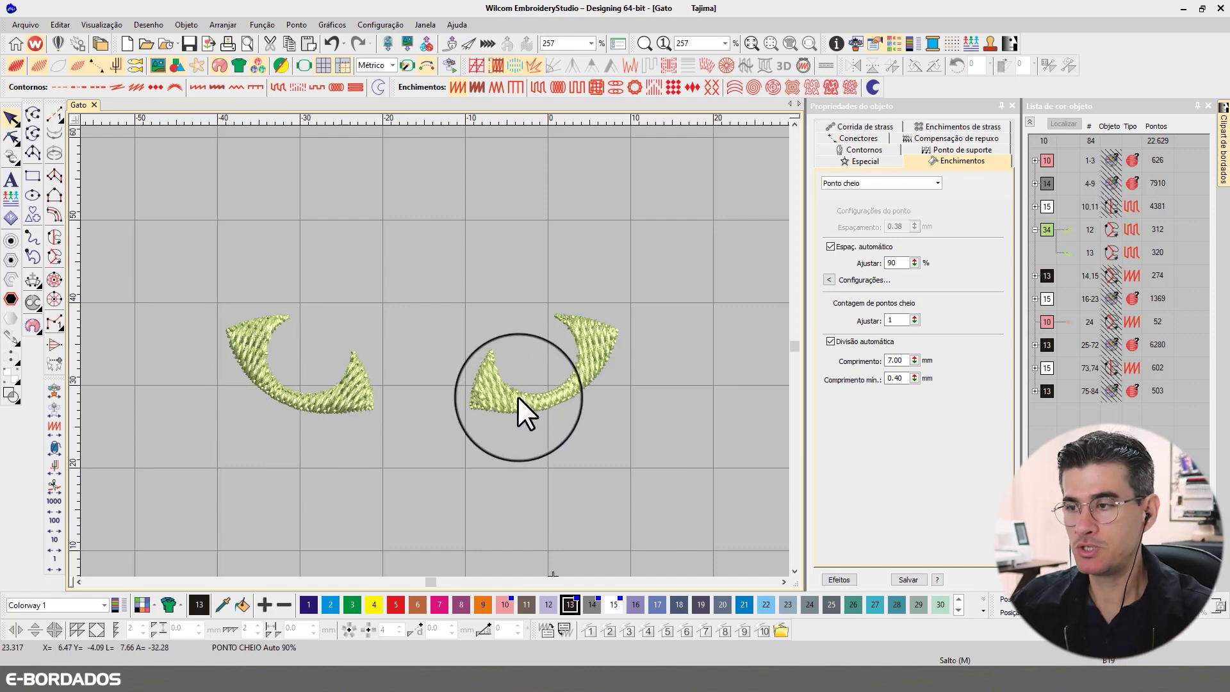
- Try a minimum stitch length of 1.0 mm on both green Tatami eye fills and undo the change
click(491, 396)
click(357, 398)
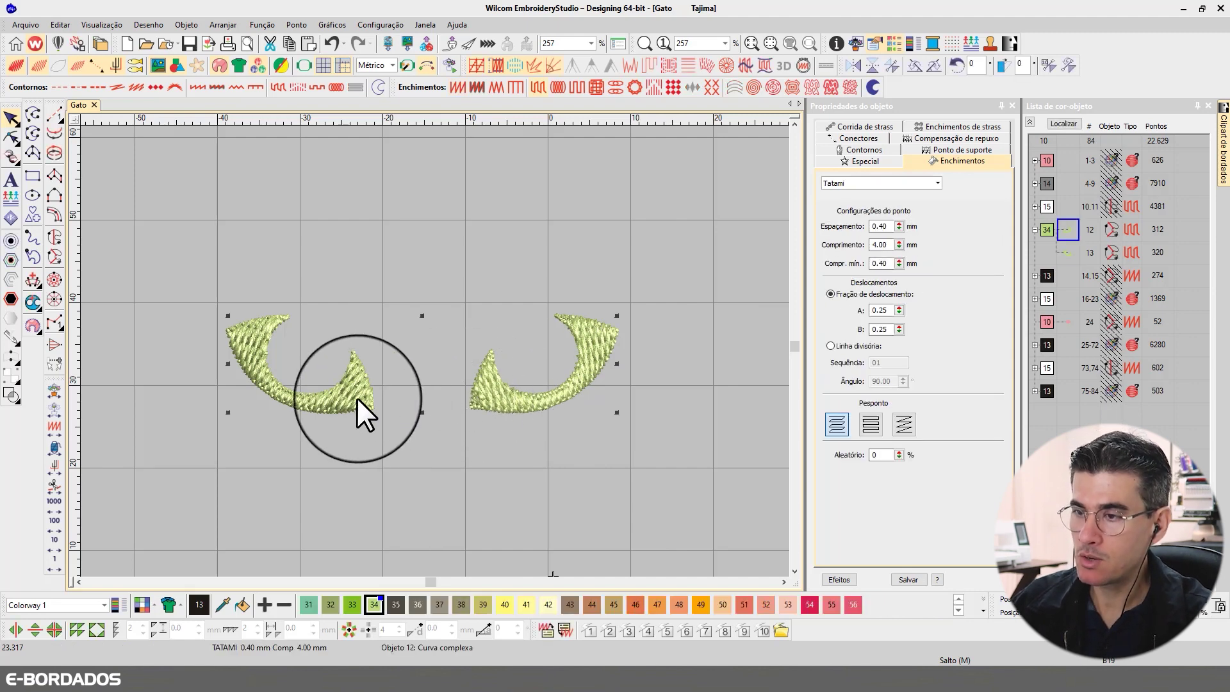
ctrl+click(597, 367)
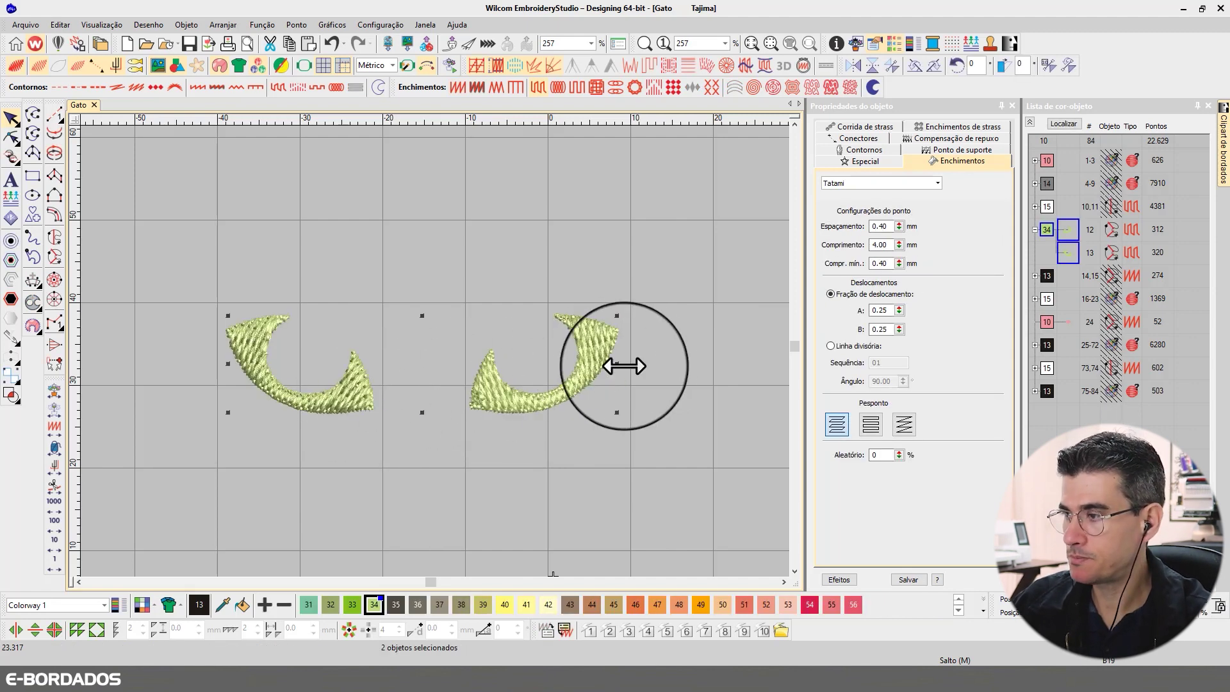
double_click(887, 263)
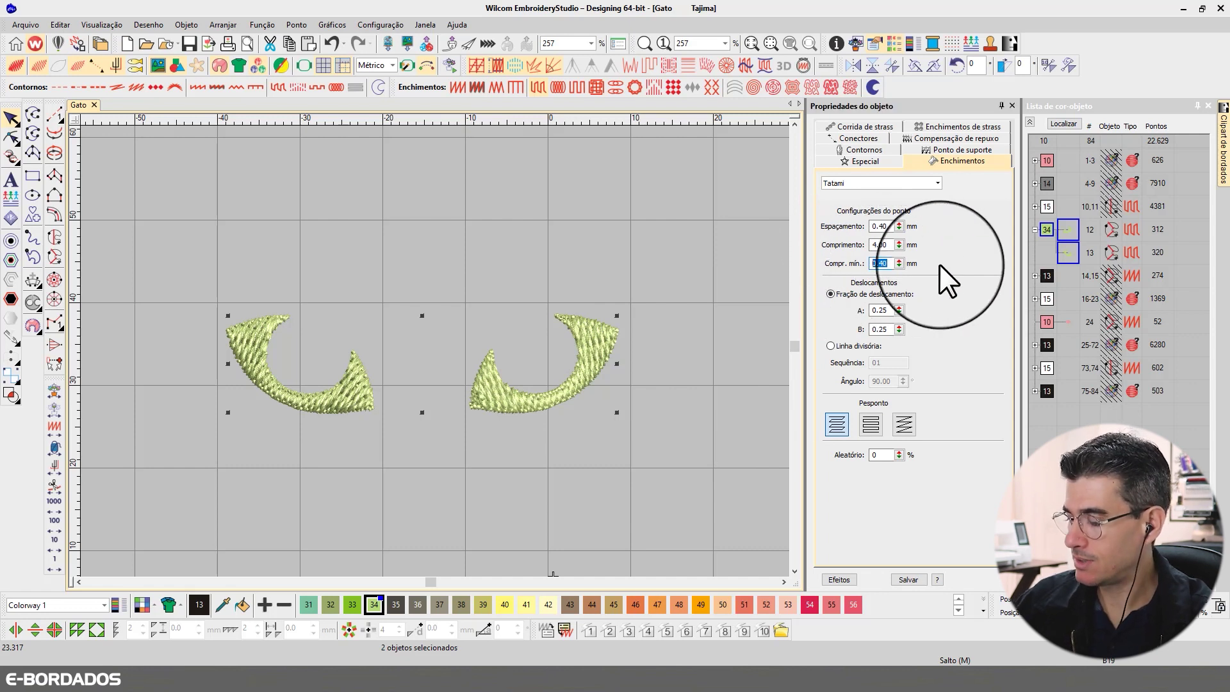
text(1.0)
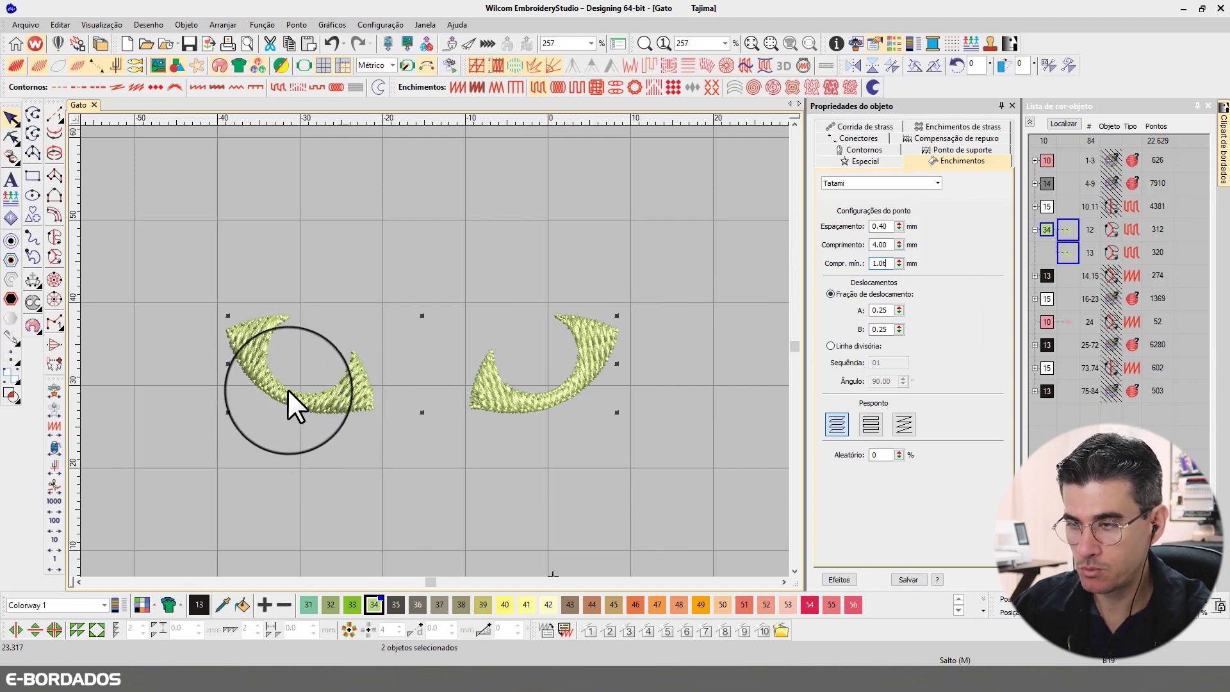
click(376, 256)
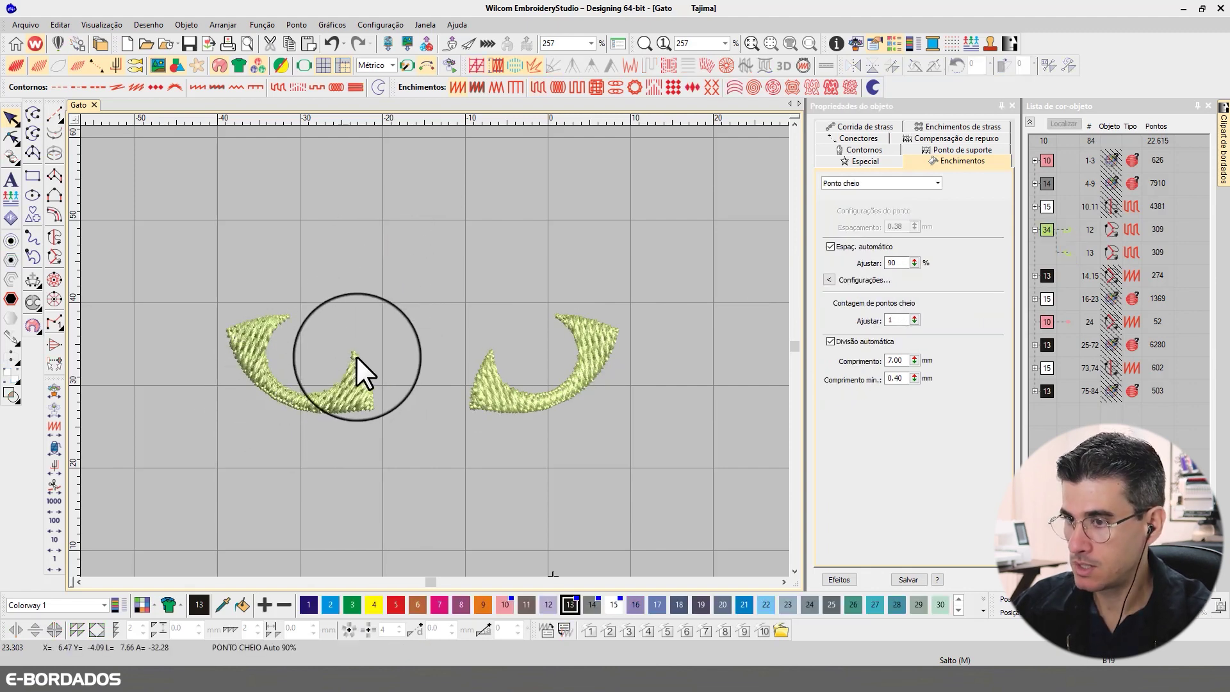
key(z)
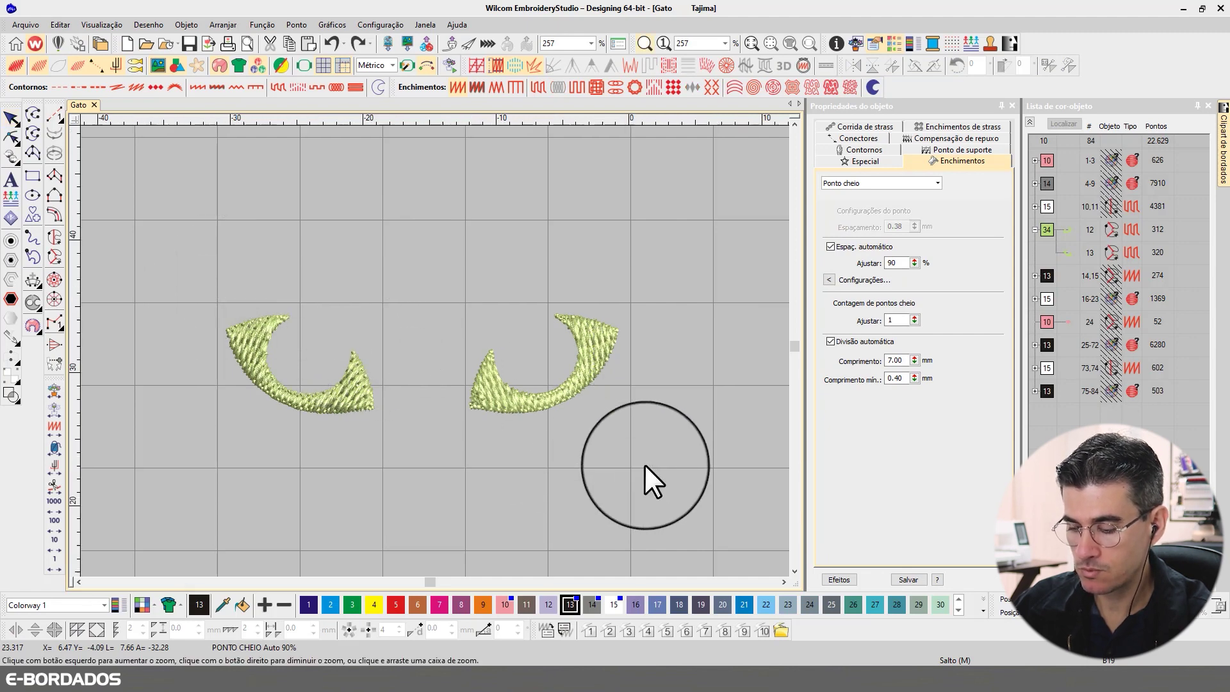
- Turn off the first underlay on both green Tatami eye fills of colour 34
key(0)
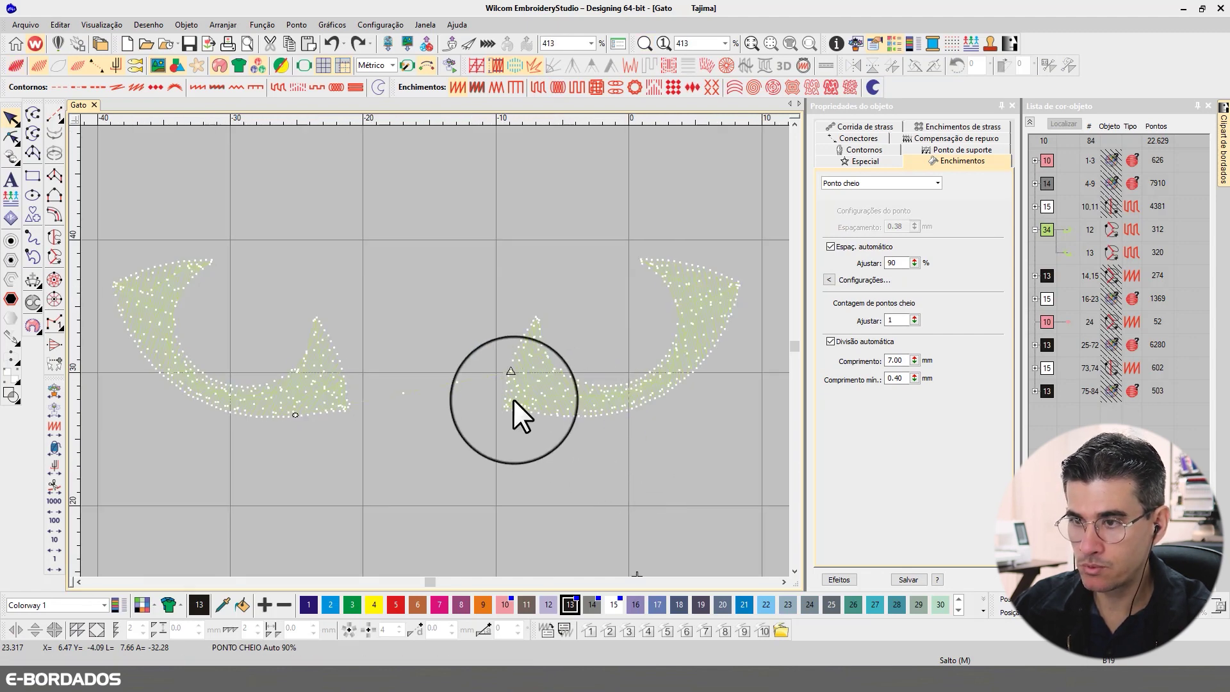
click(264, 378)
key(z)
click(245, 431)
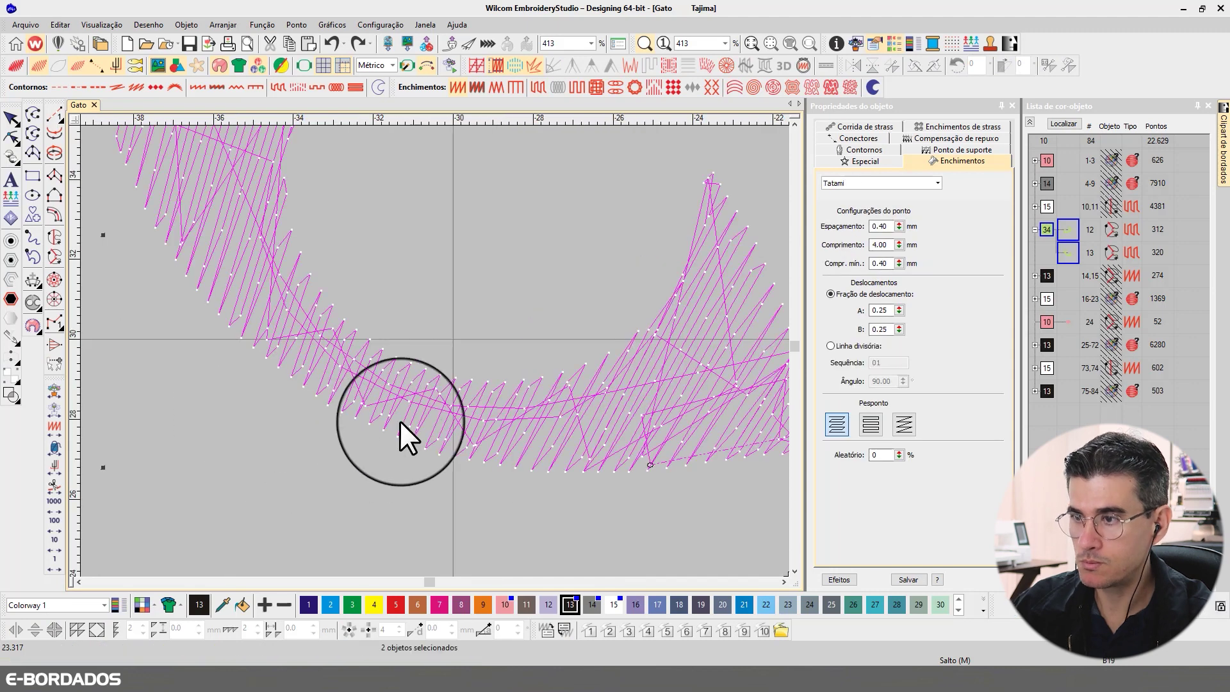
key(Escape)
click(586, 411)
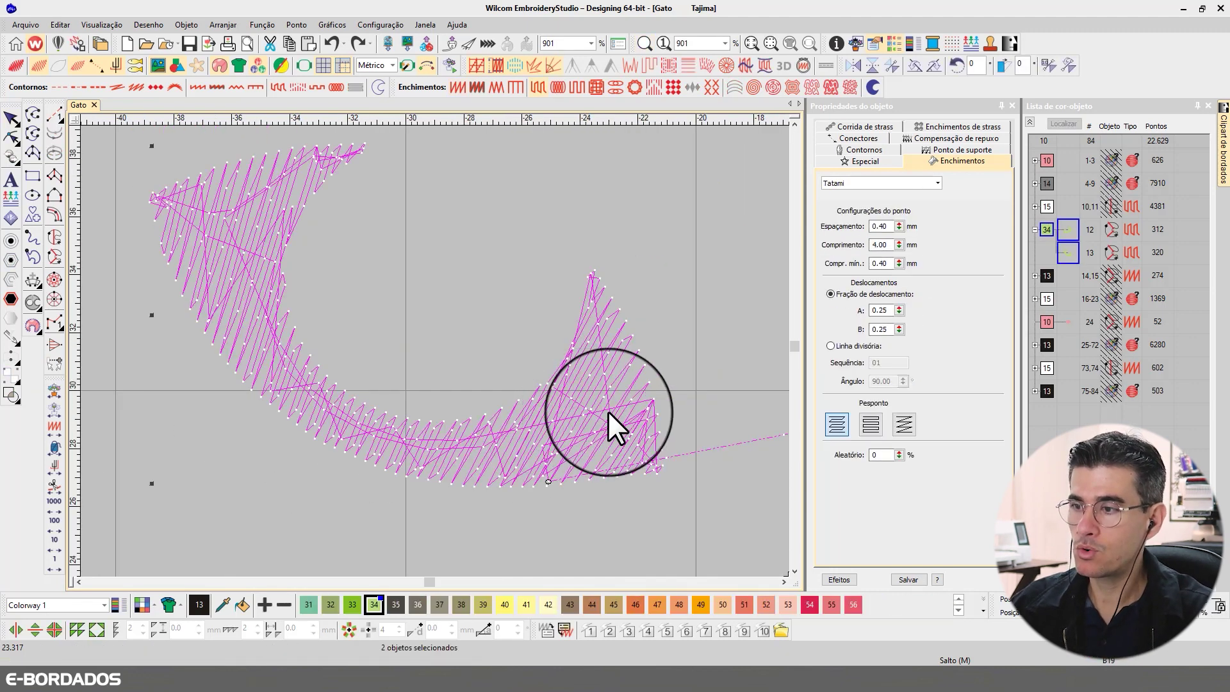
click(926, 151)
click(844, 186)
key(ctrl+z)
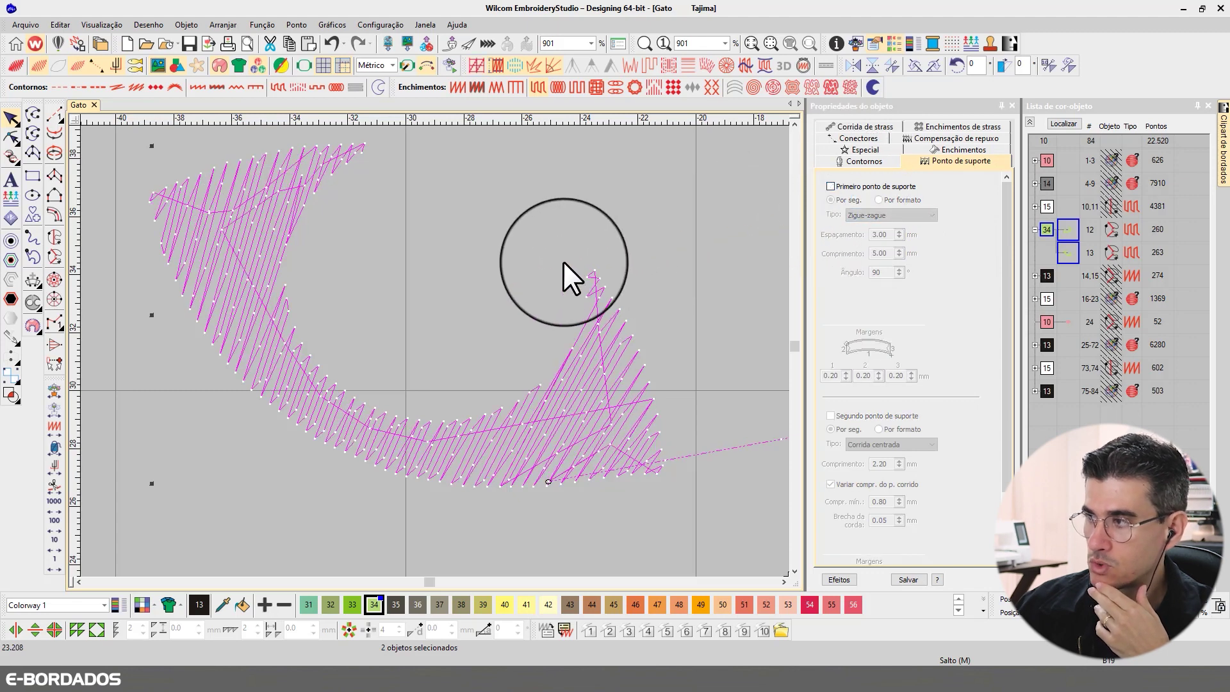
- Set the backstitch type of both green Tatami eye fills to diagonal (Pesponto diagonal)
click(951, 150)
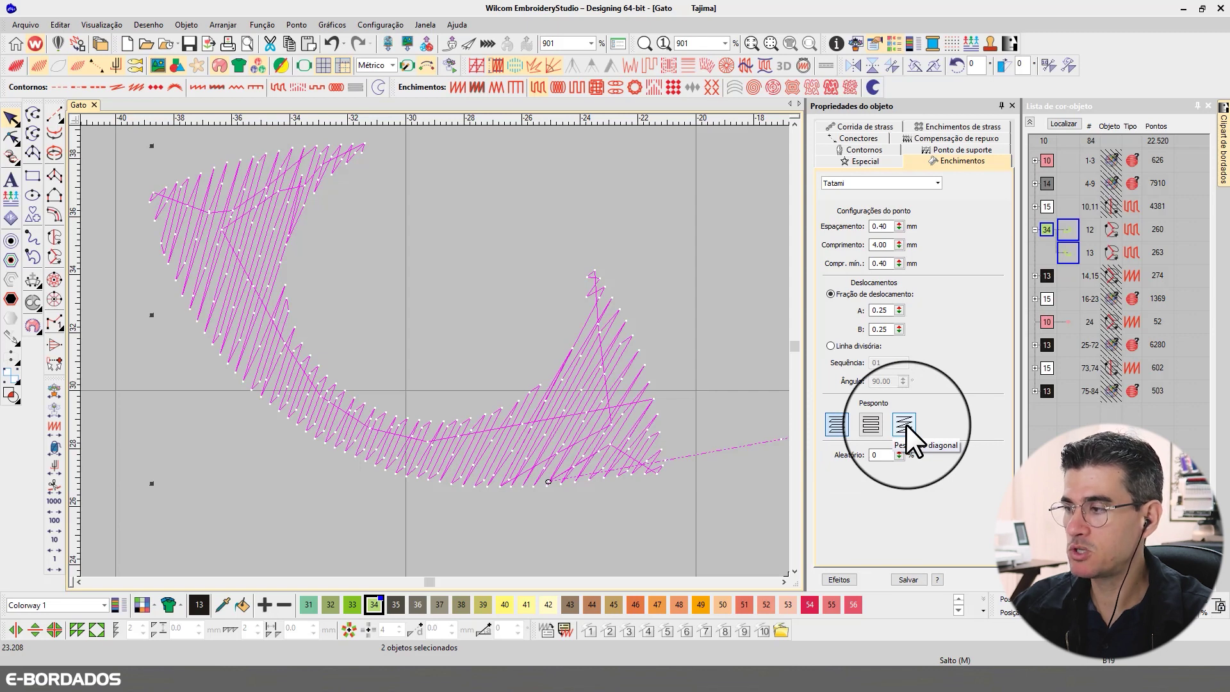
scroll(439, 334, up, 1)
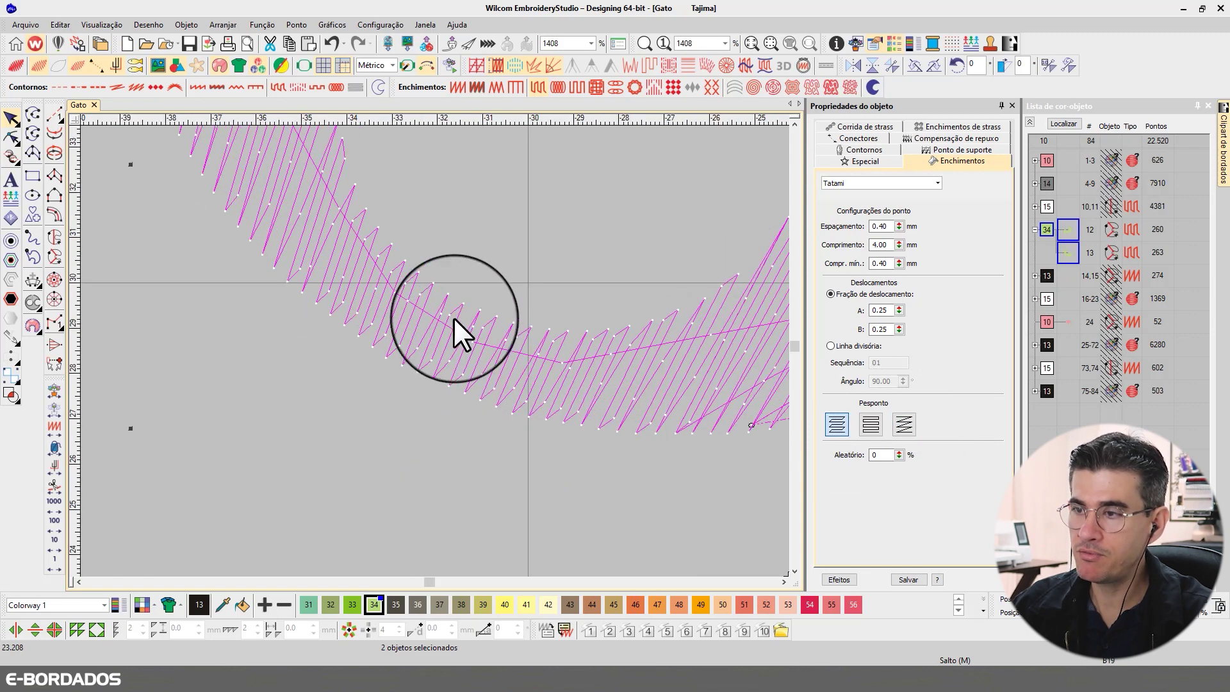
scroll(423, 295, up, 2)
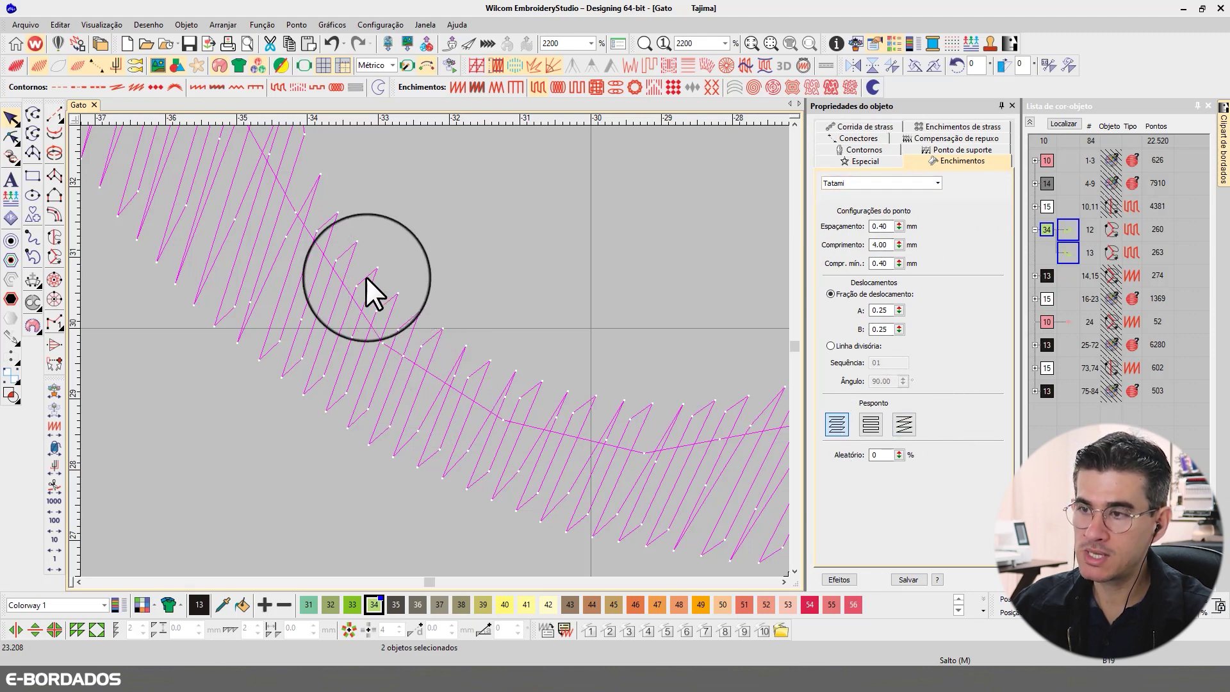
click(904, 428)
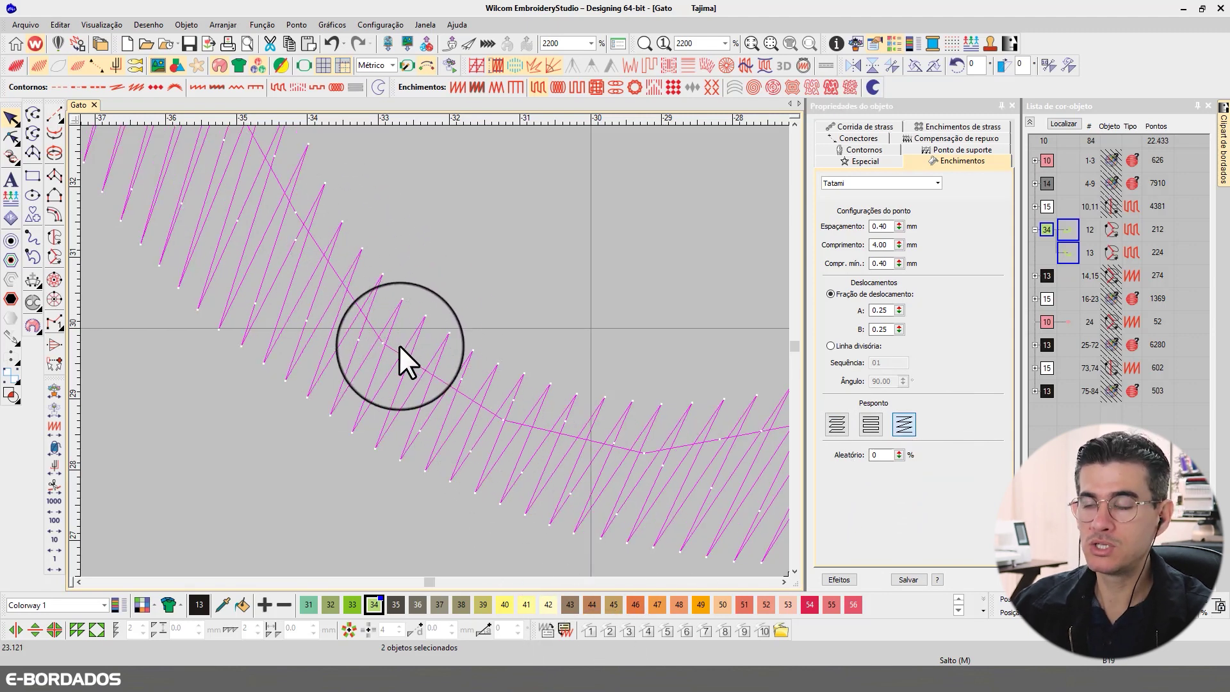
- Examine the diagonal backstitch along the green eye's edges and narrow curve, in both stitch-line view and TrueView
scroll(480, 361, down, 3)
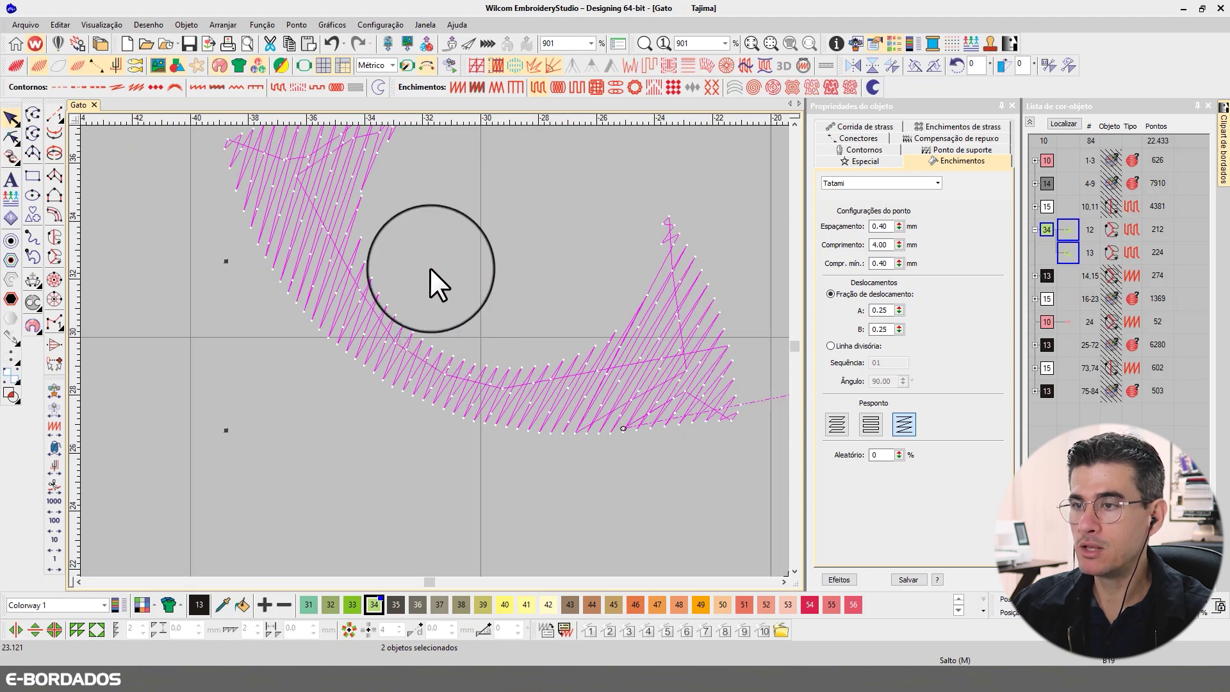
scroll(430, 288, up, 2)
scroll(440, 426, down, 2)
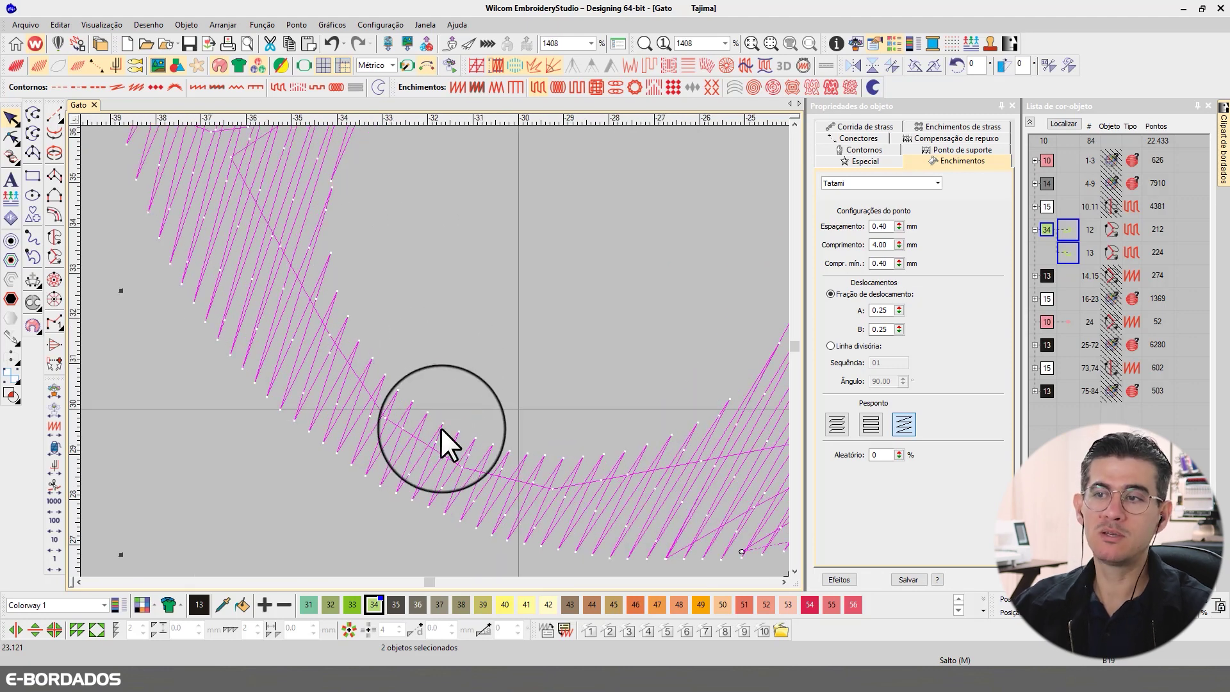
scroll(443, 425, up, 2)
scroll(448, 410, down, 2)
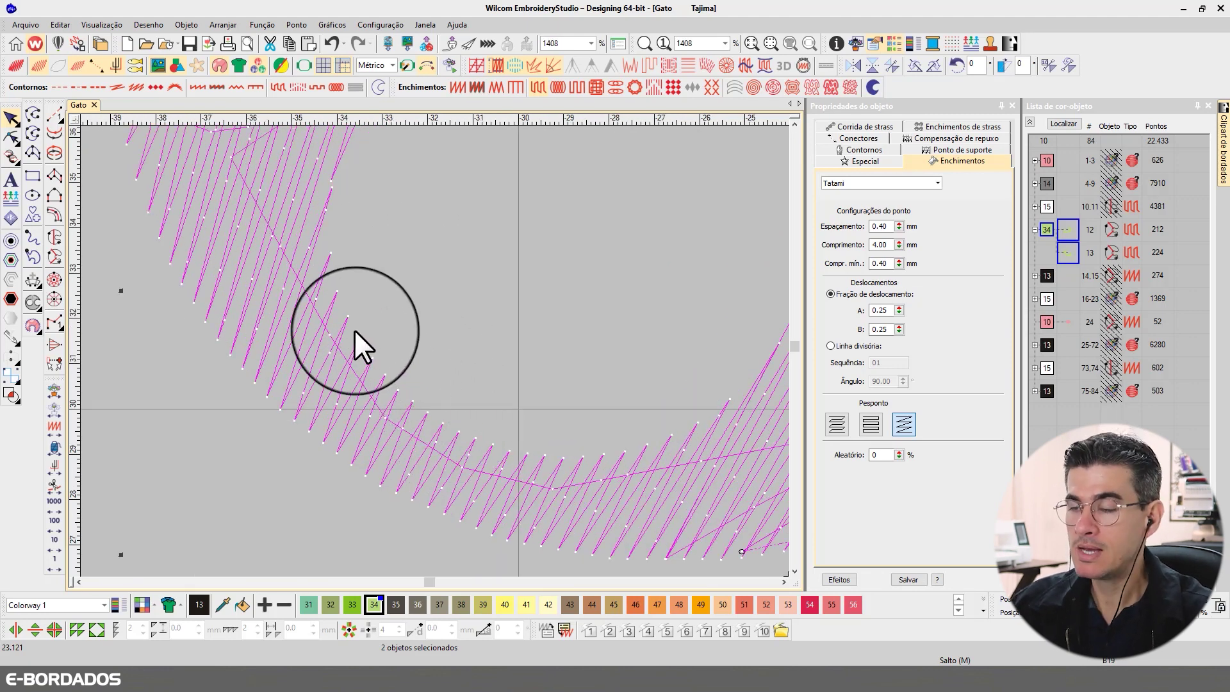
scroll(460, 447, up, 2)
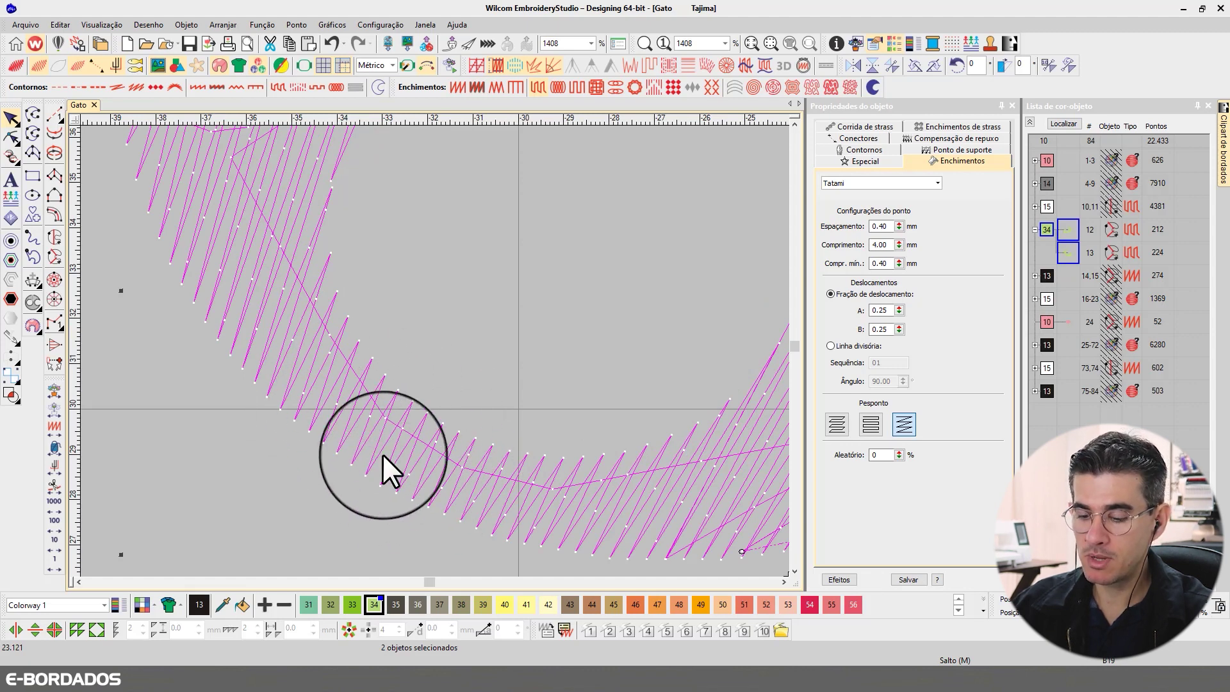
key(t)
scroll(441, 310, down, 2)
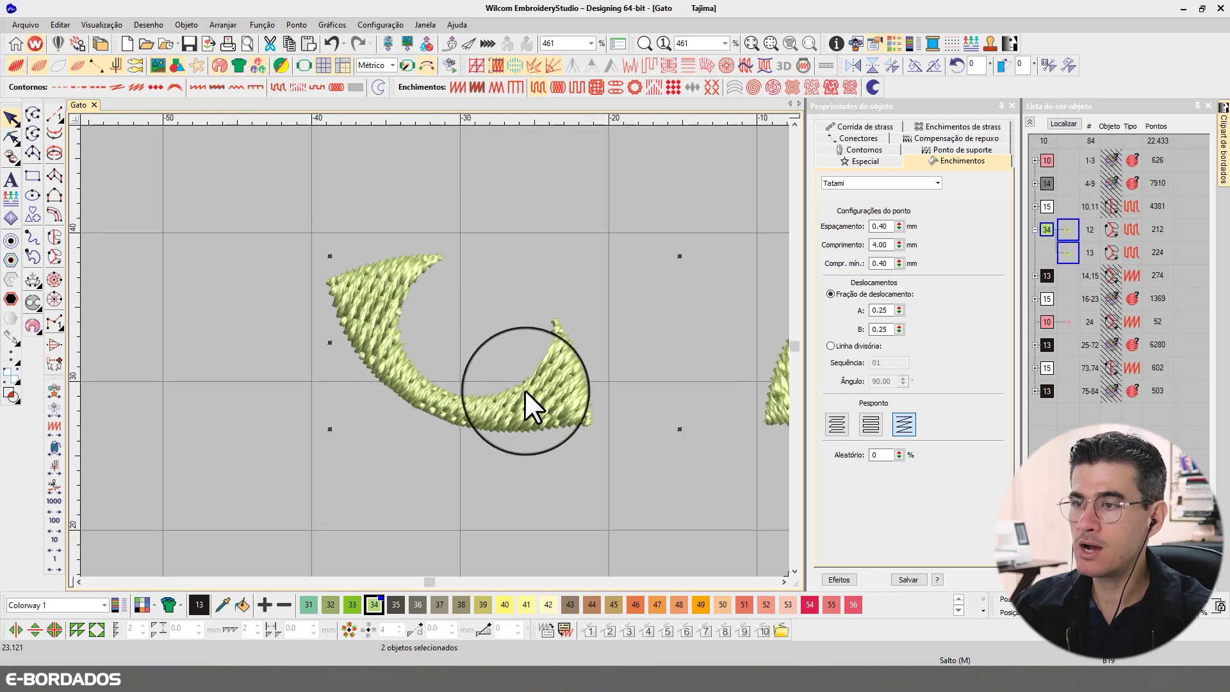
scroll(266, 275, up, 1)
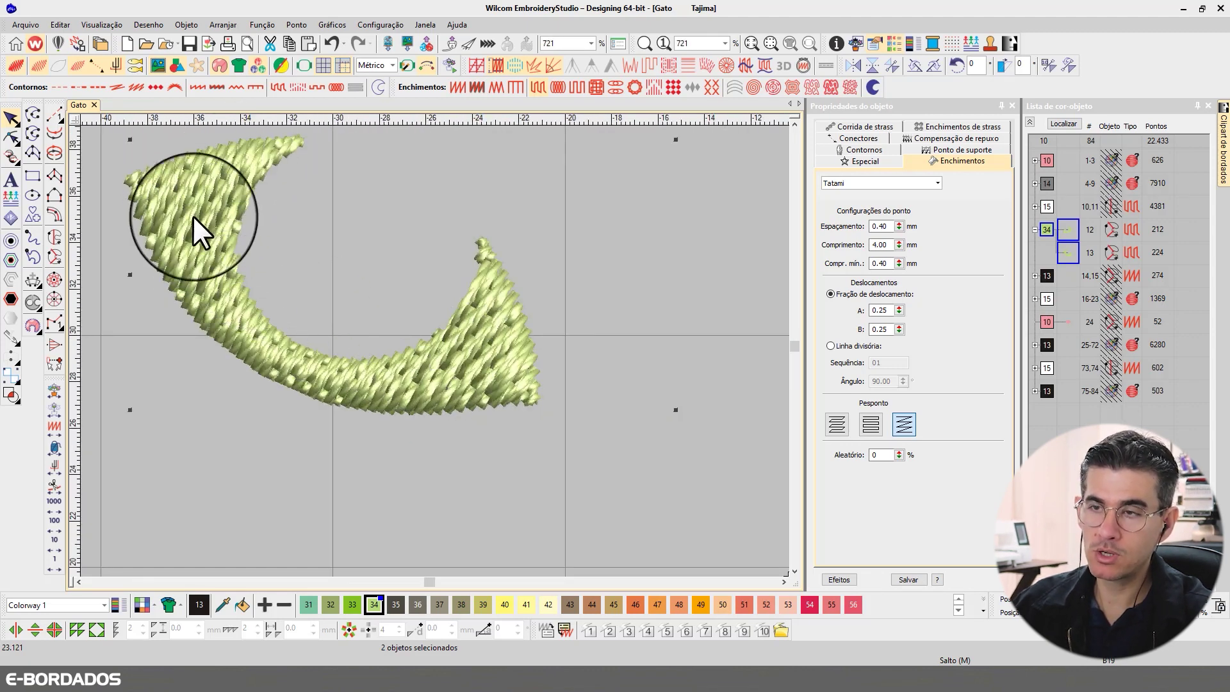
key(t)
key(t)
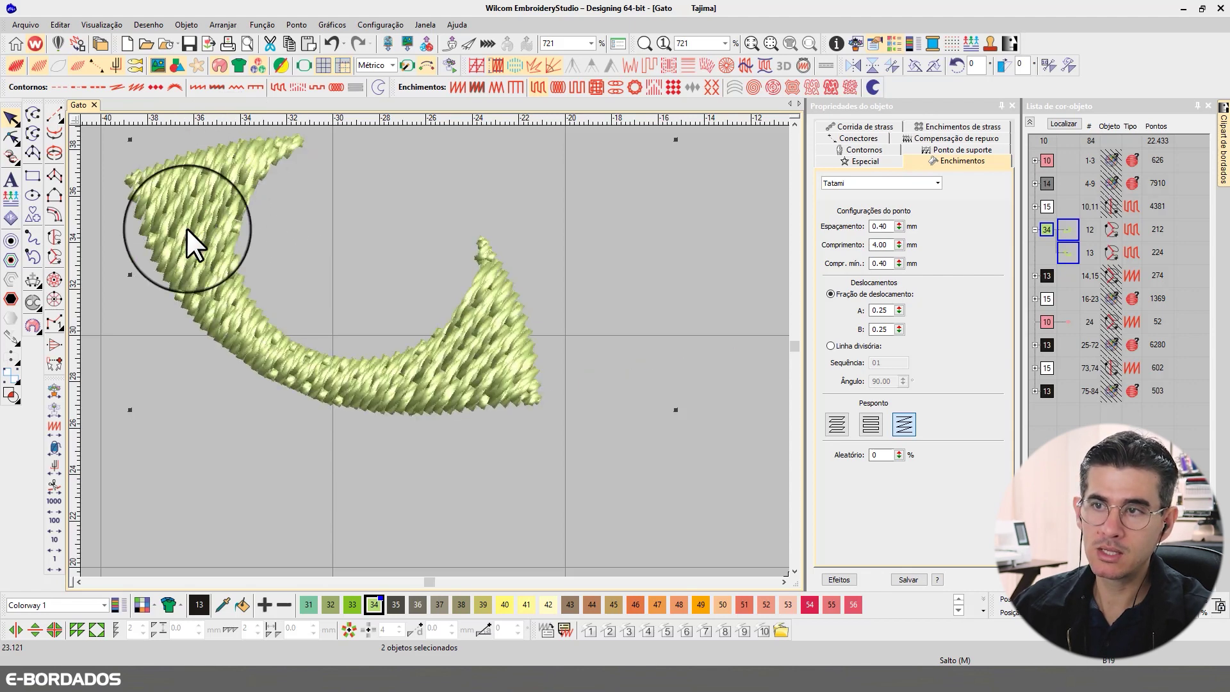
key(t)
key(t)
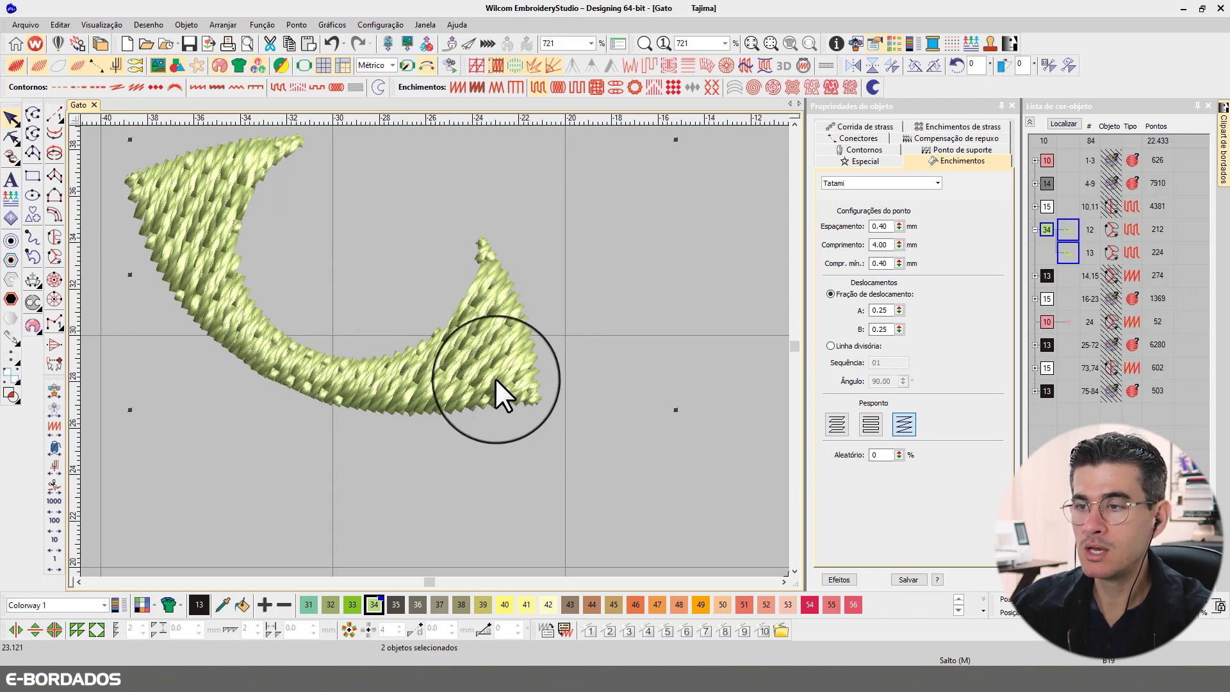
key(t)
scroll(435, 351, down, 2)
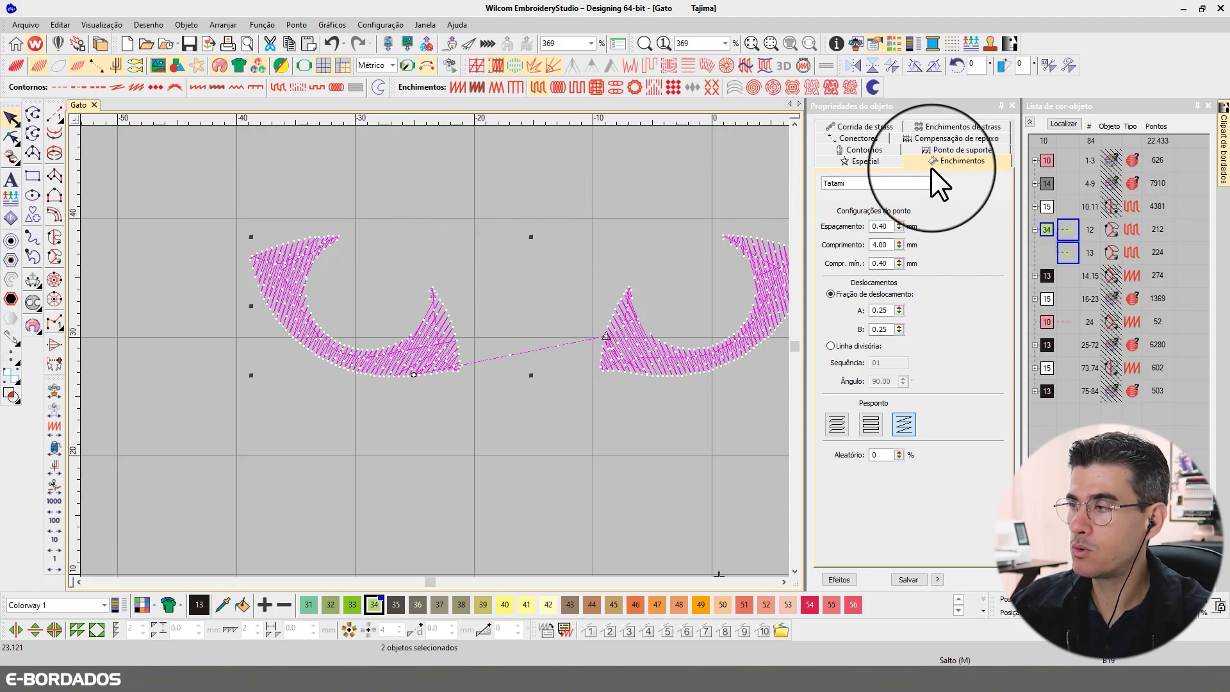
- Show all hidden objects of the whole cat in TrueView with nothing selected, and collapse the object list to its colour groups
click(575, 172)
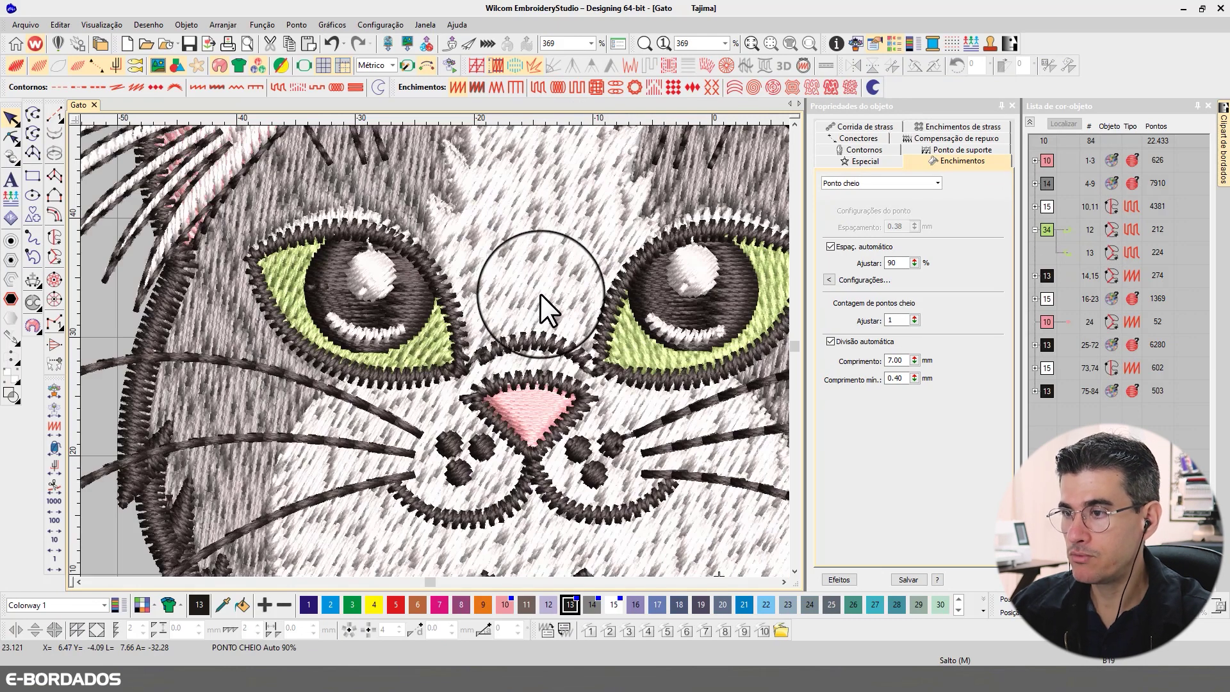
scroll(436, 351, down, 4)
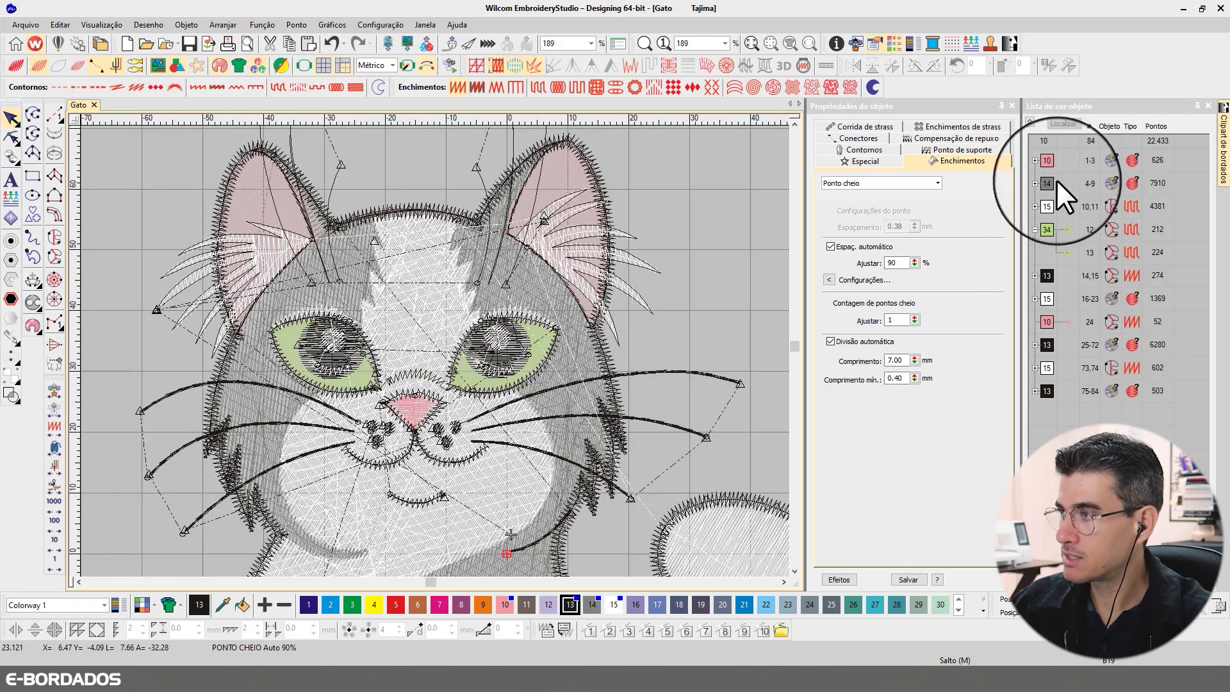
click(1029, 121)
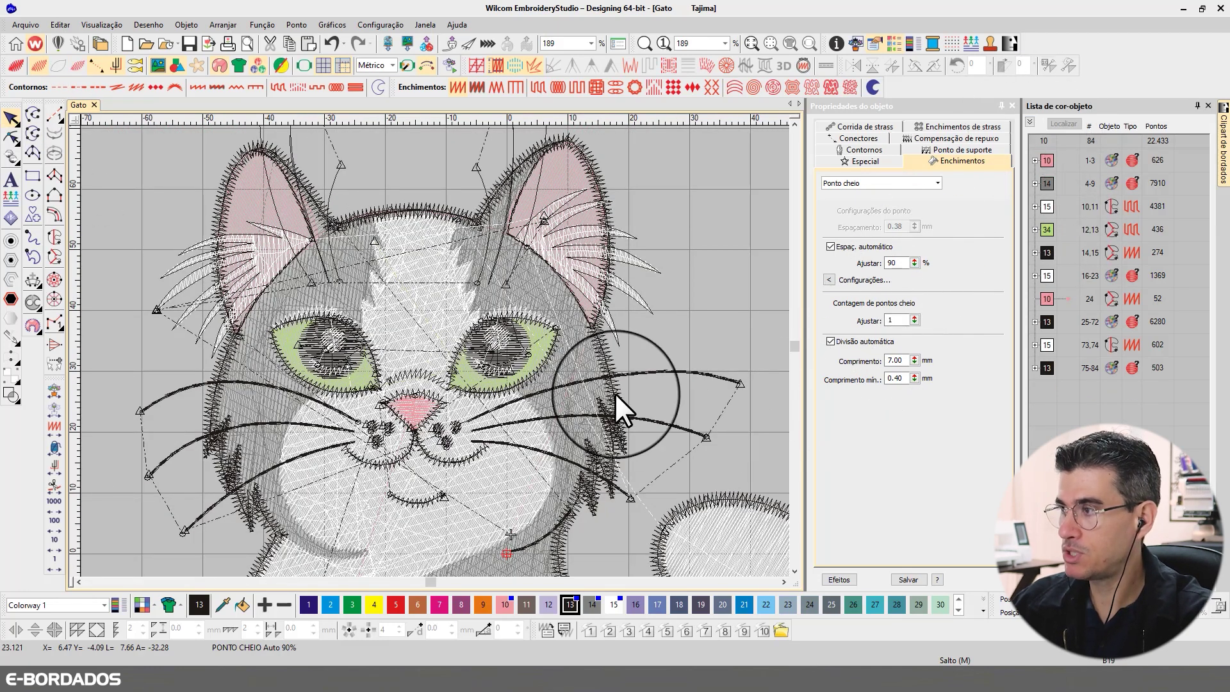
key(0)
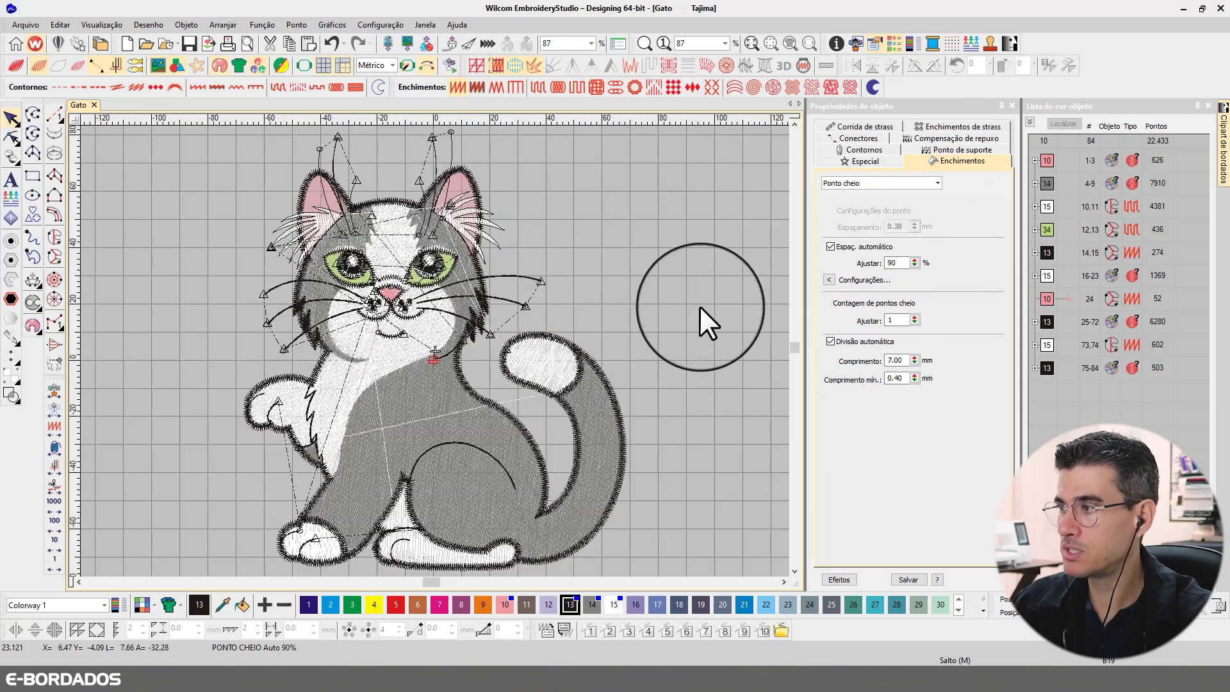
click(721, 310)
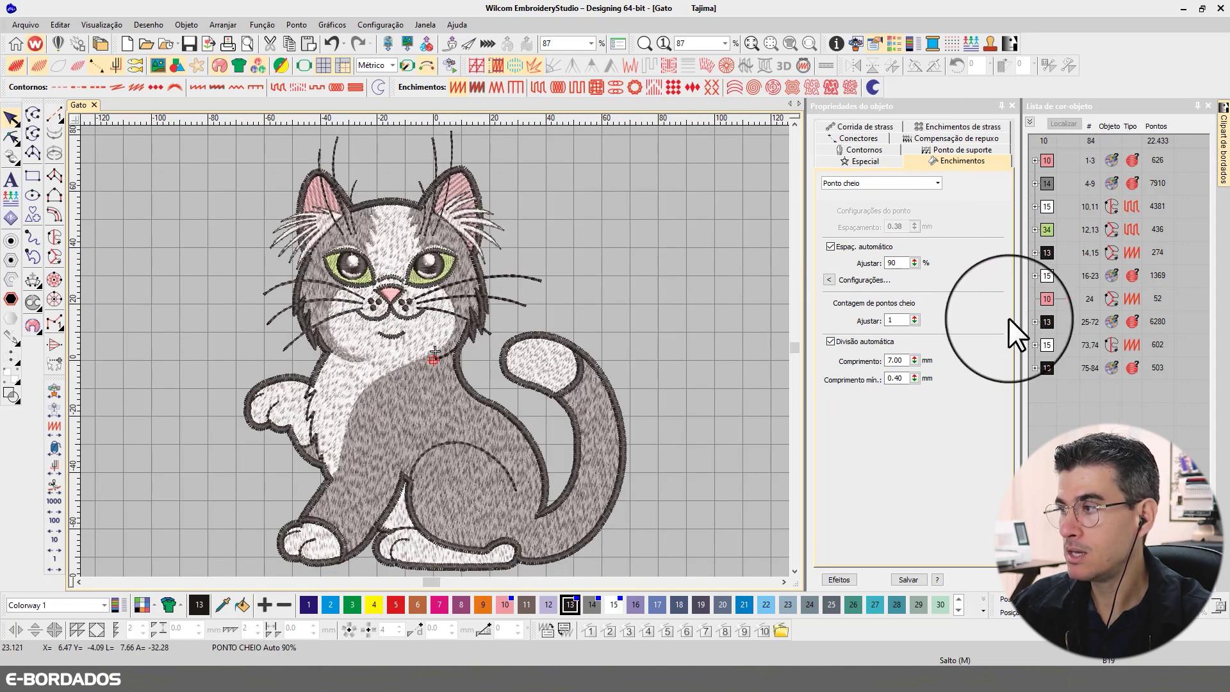
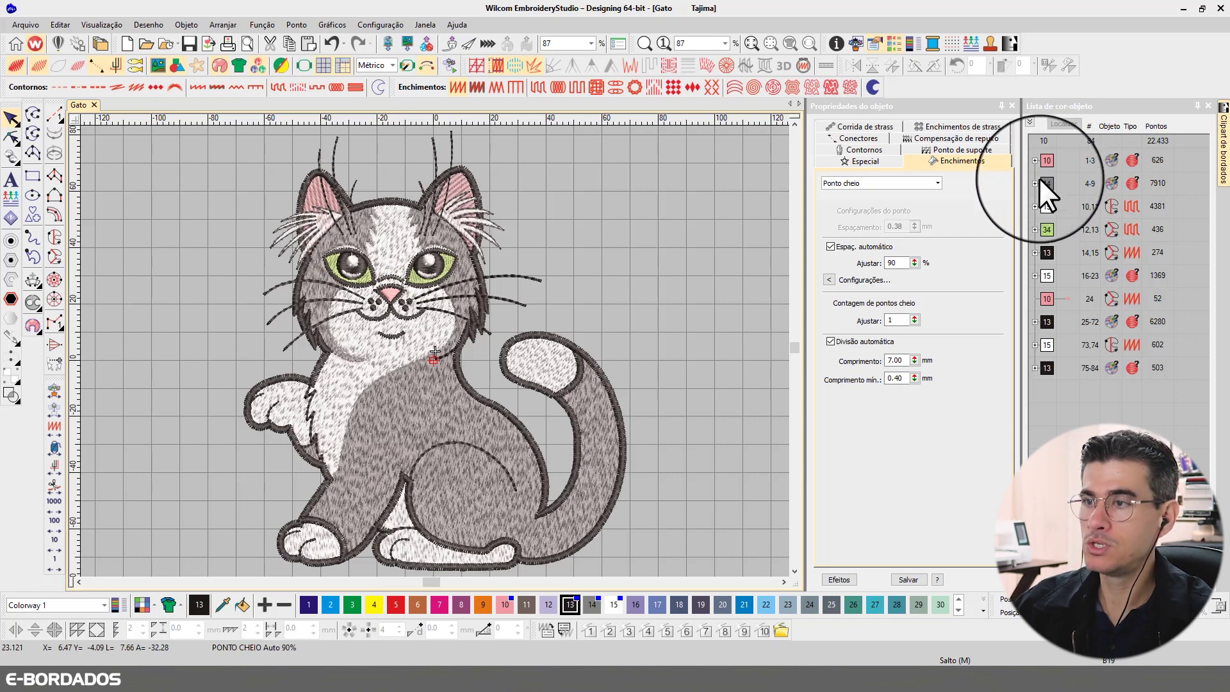
- Review the fill settings of the pink nose, a pink inner ear and the large white fill, and collapse the object list
click(1066, 297)
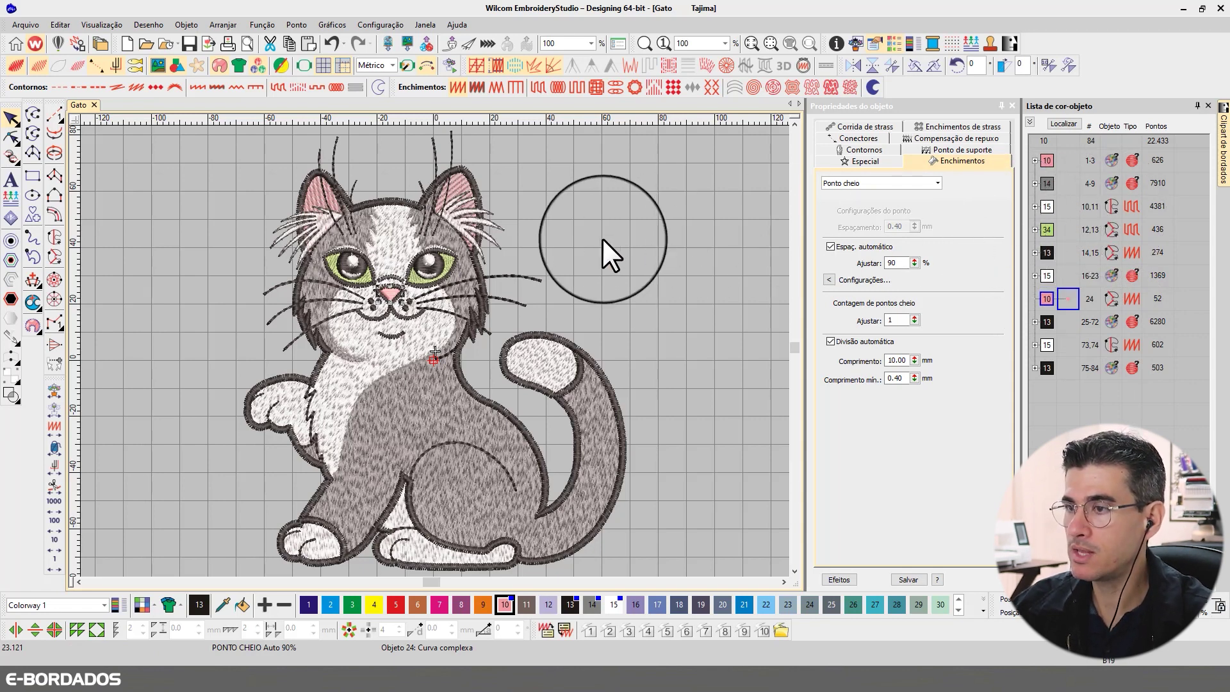
key(Escape)
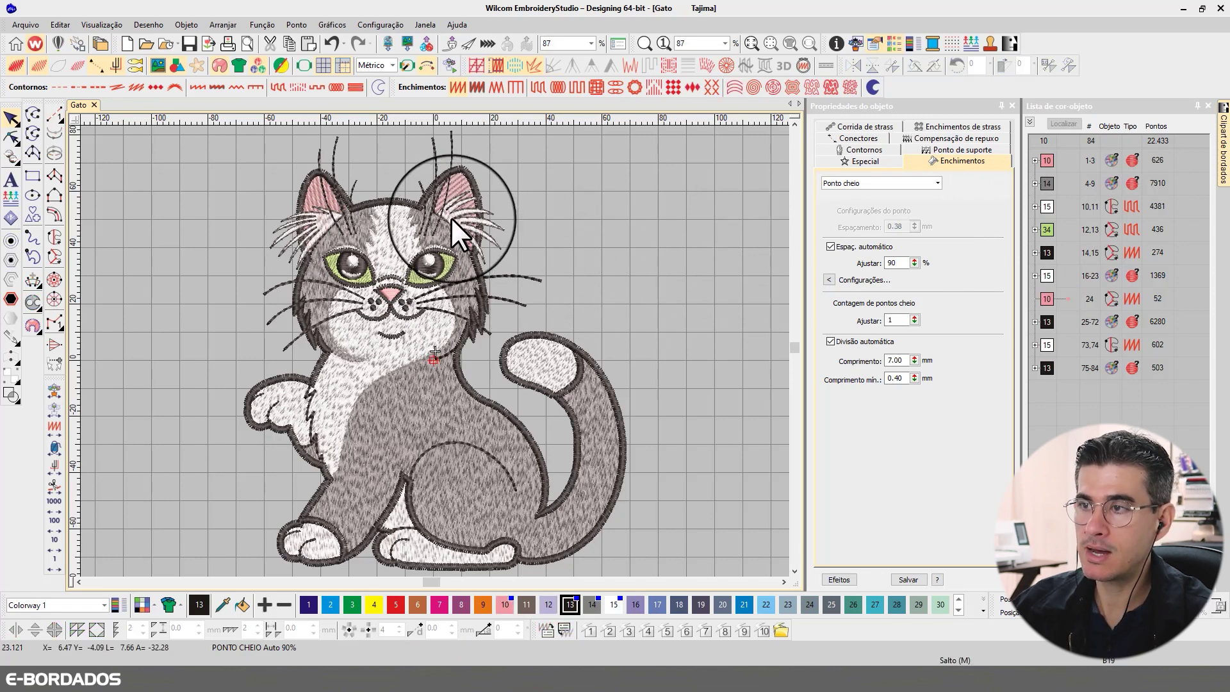
click(452, 186)
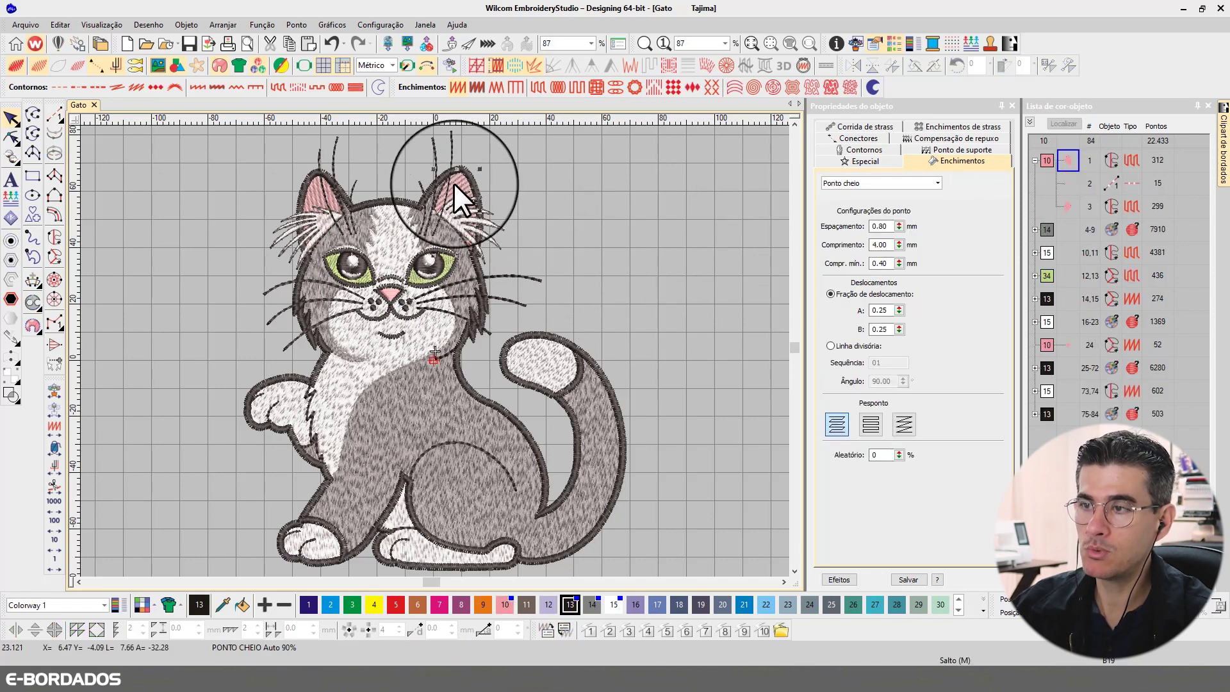
click(390, 293)
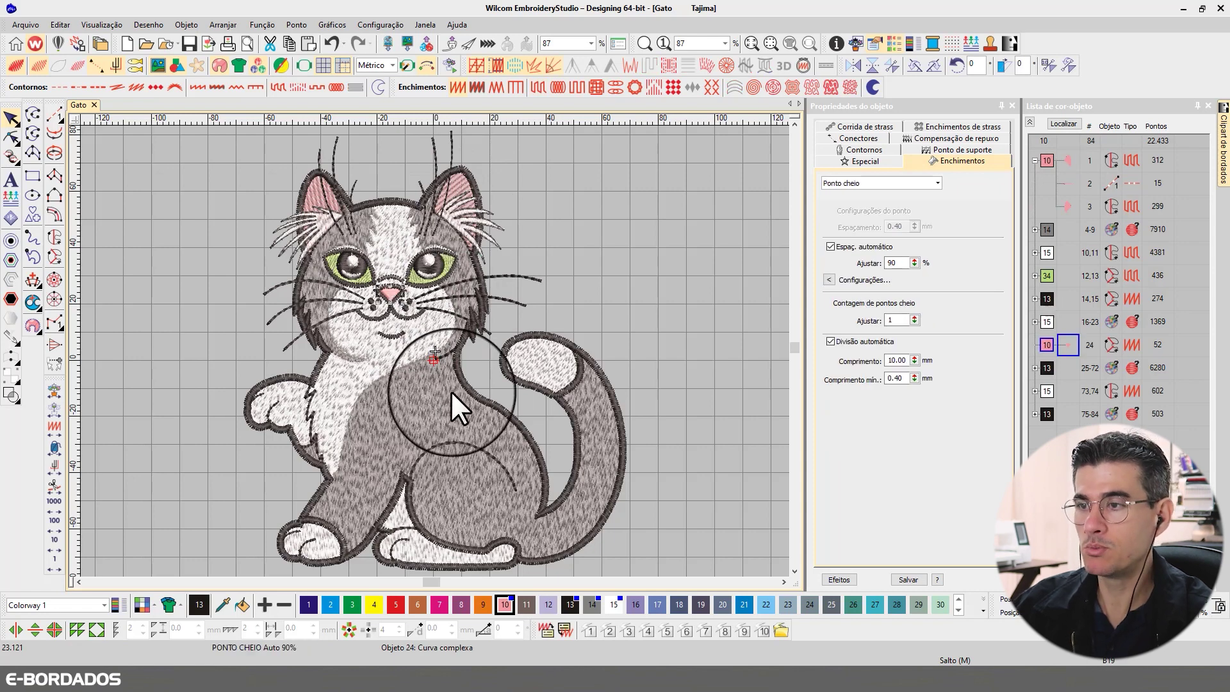
click(386, 258)
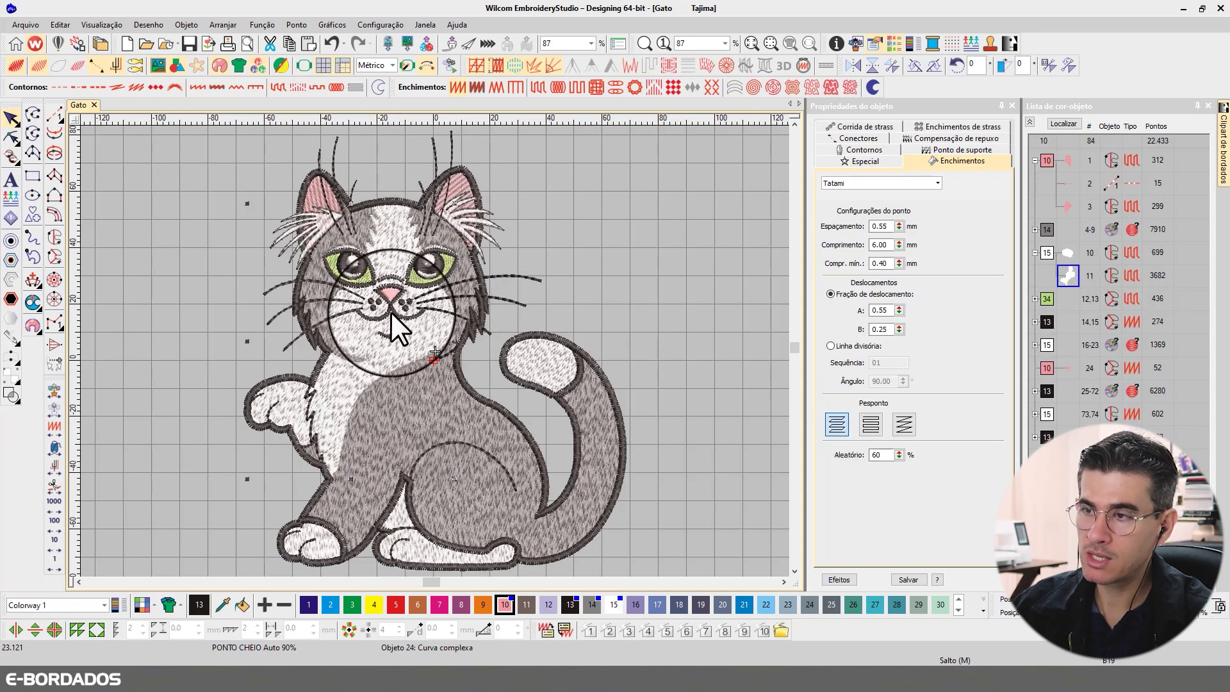
click(1031, 122)
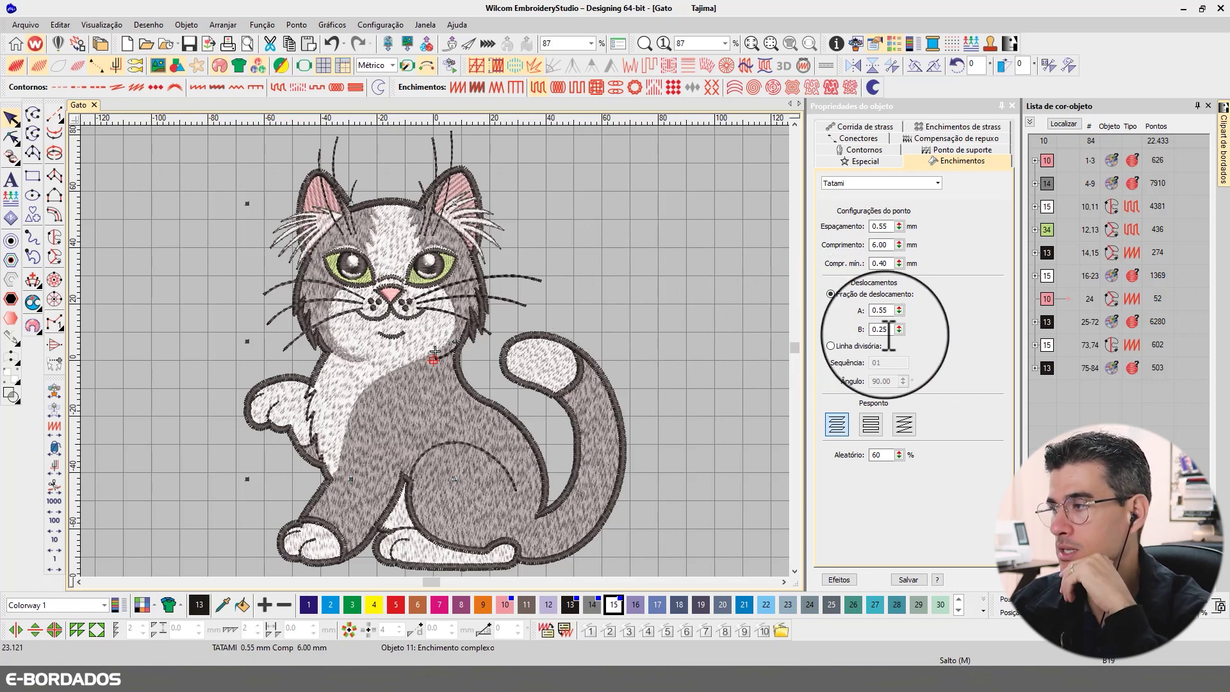
- Check which objects belong to the three black colour 13 groups, from the last group back to the two eye circles
click(1054, 368)
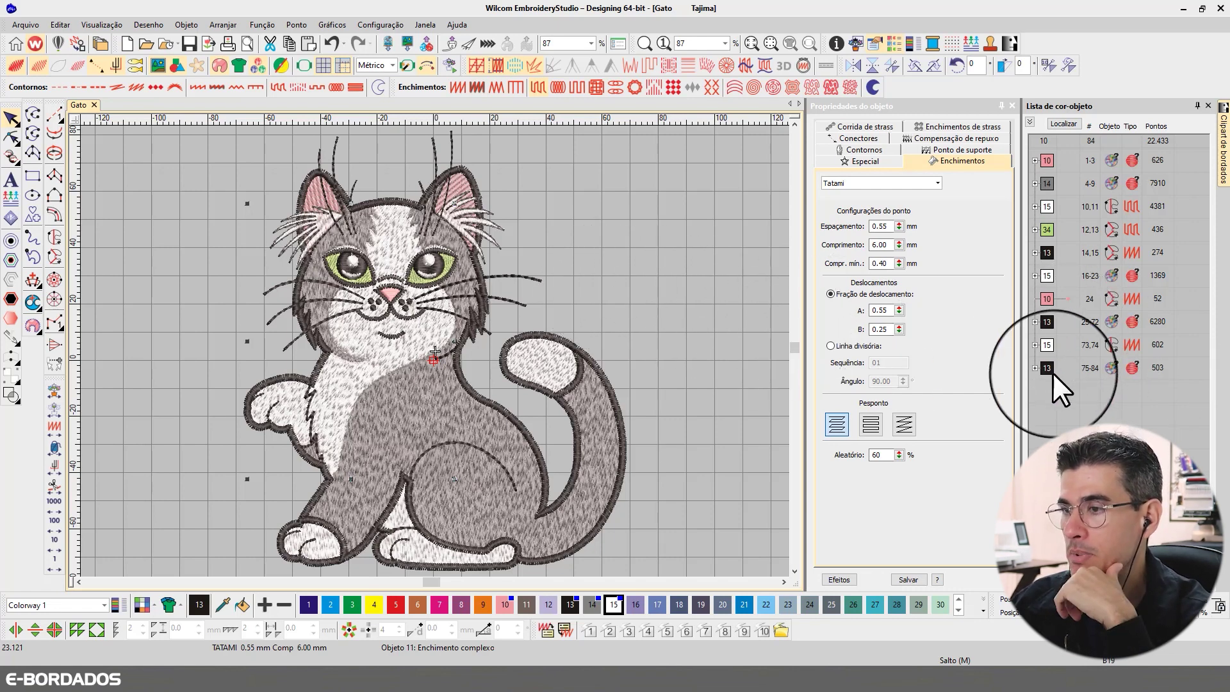
click(1072, 123)
click(1072, 123)
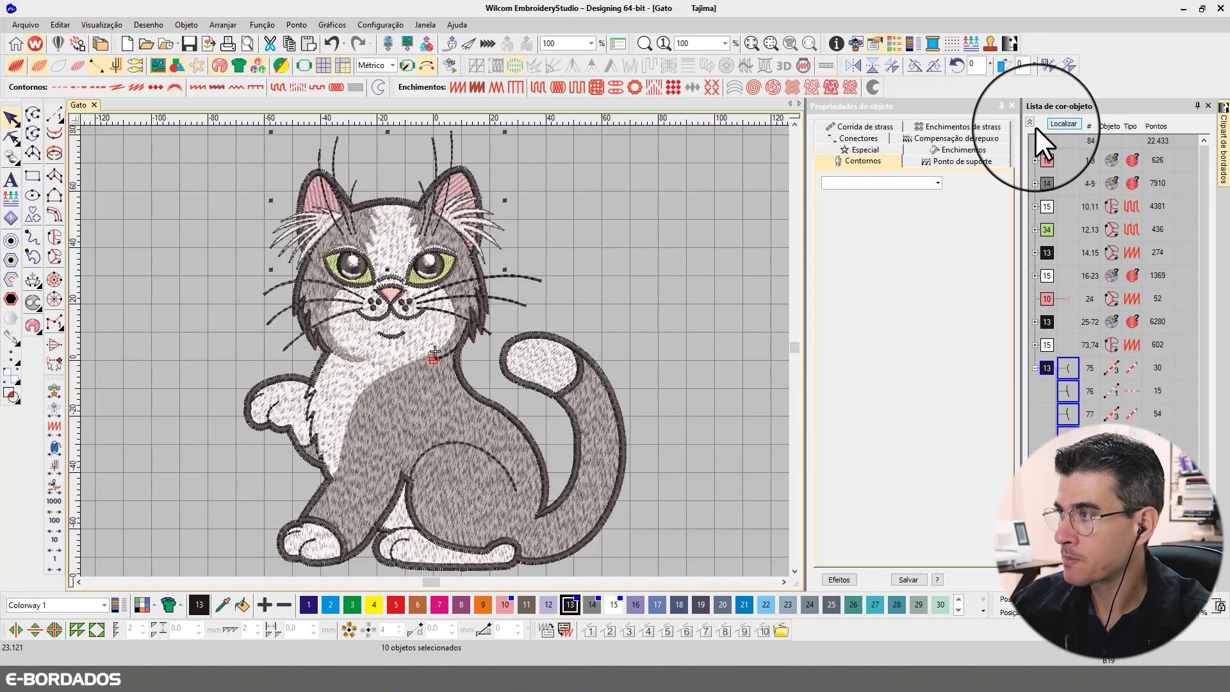
click(1029, 122)
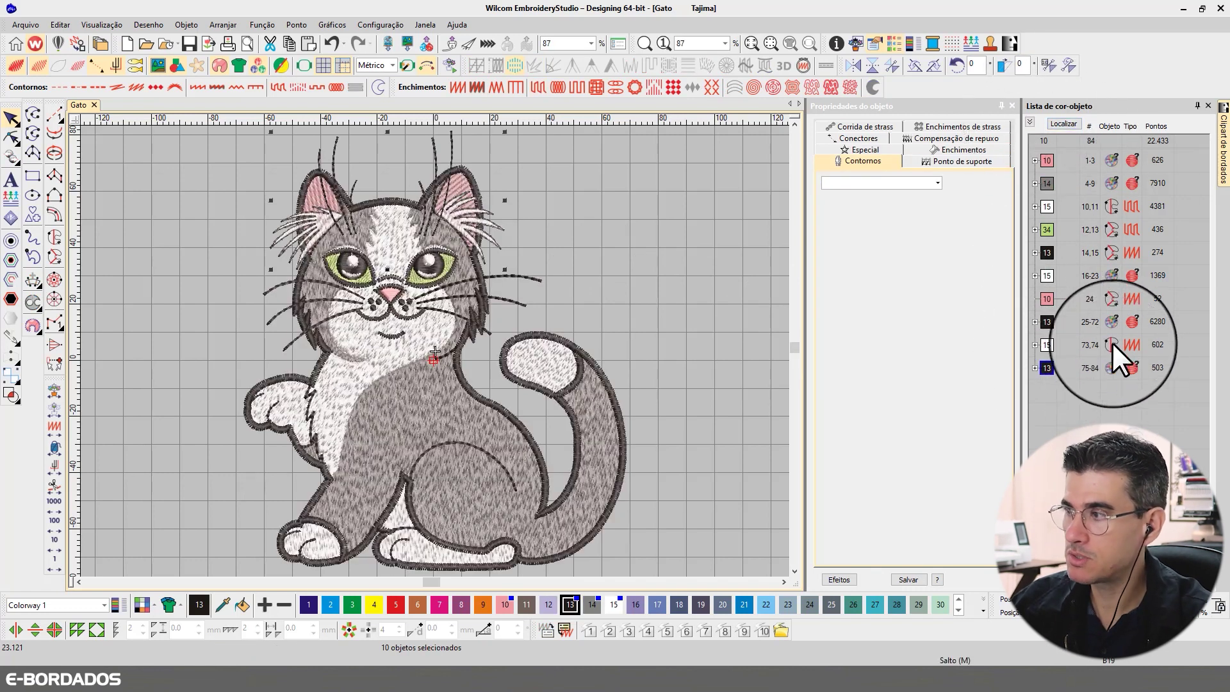
click(1047, 322)
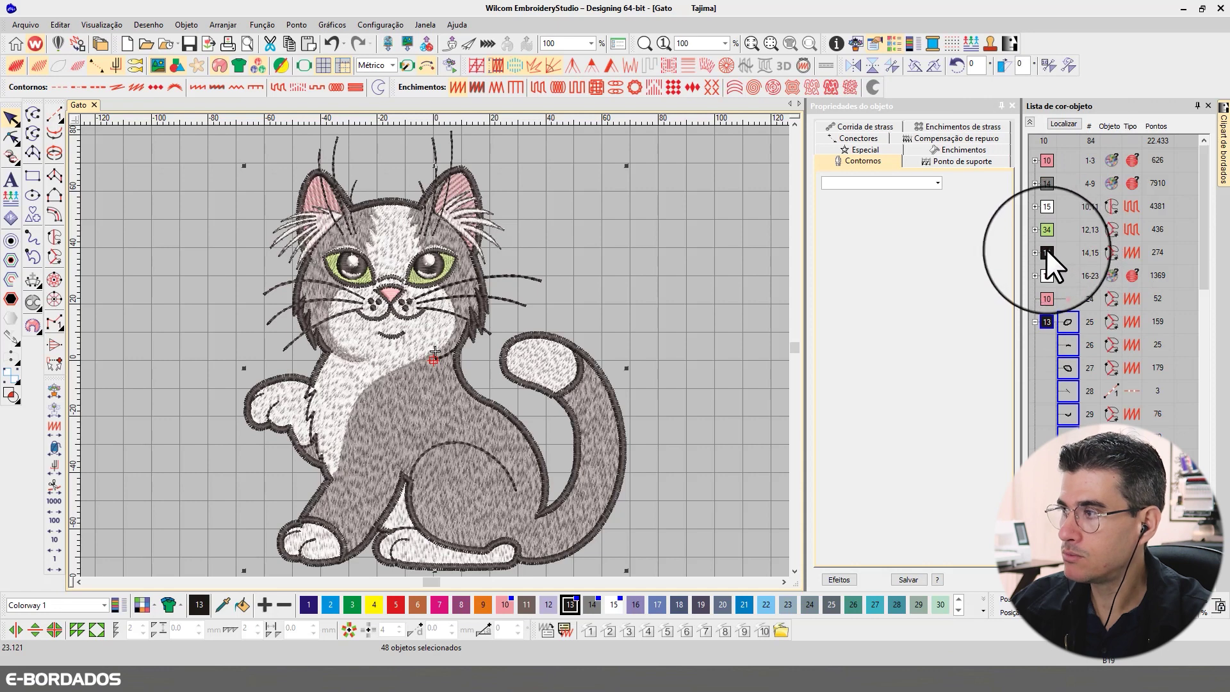
click(1051, 251)
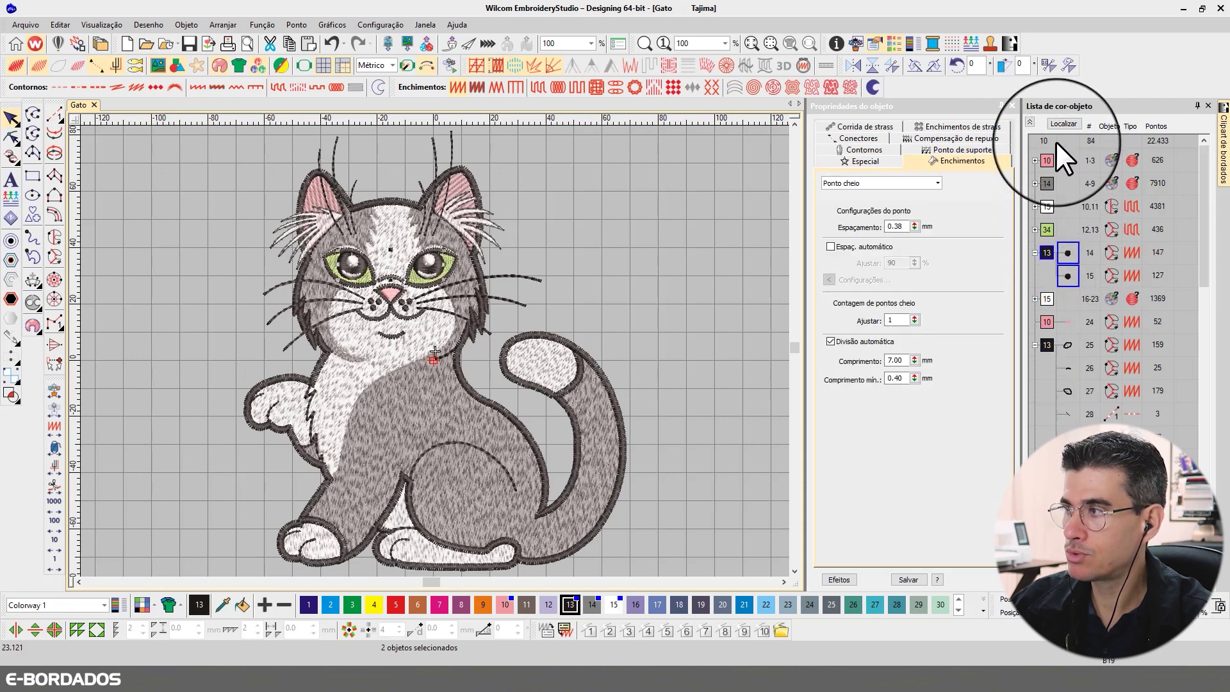
click(1062, 123)
click(1061, 123)
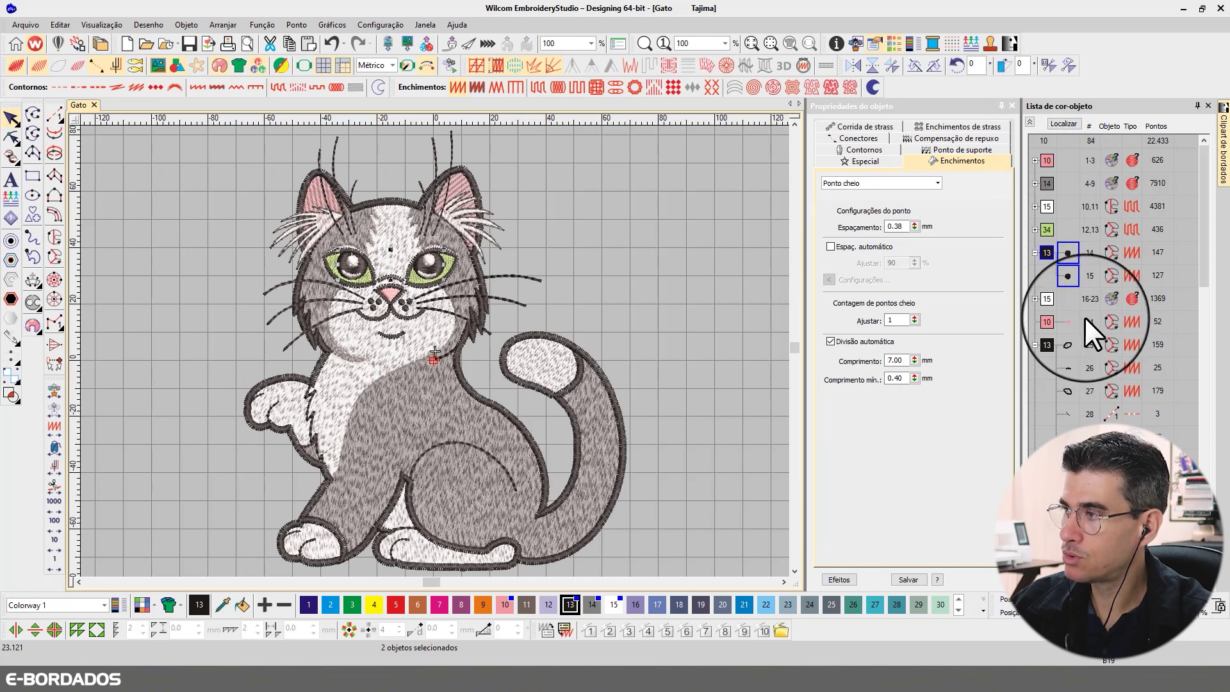
- Isolate the eight-object white group to check it, and move the two black eye circles into the black group after the pink object
click(1048, 299)
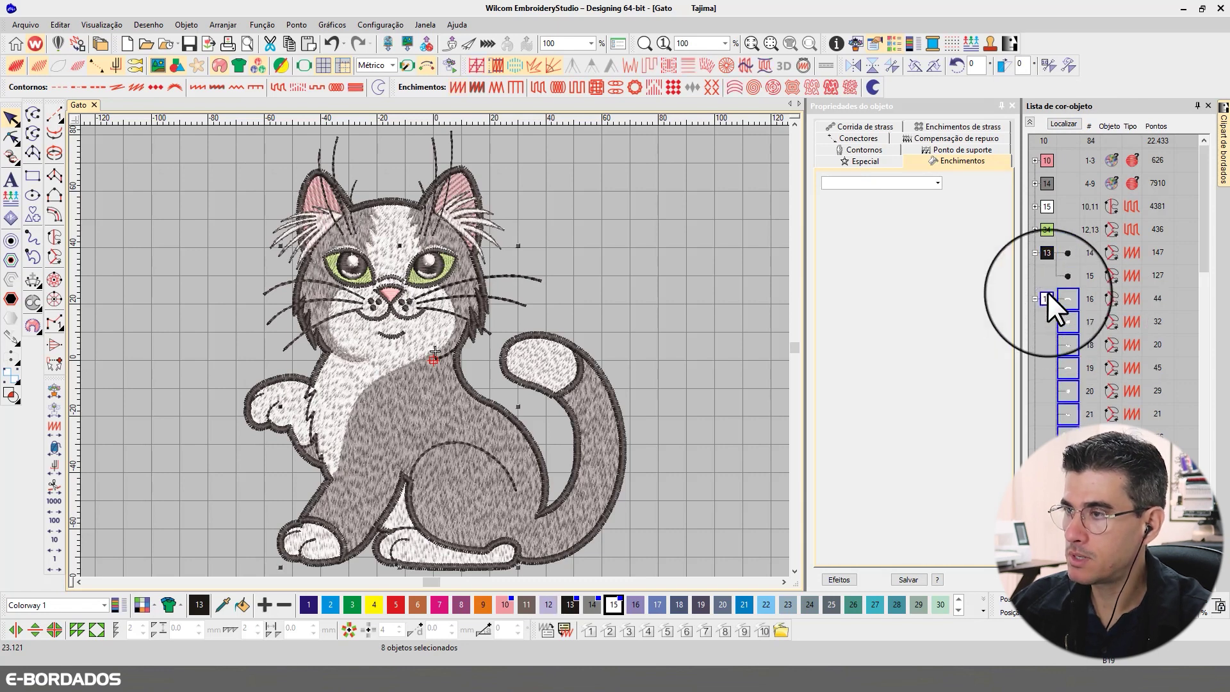
click(1058, 122)
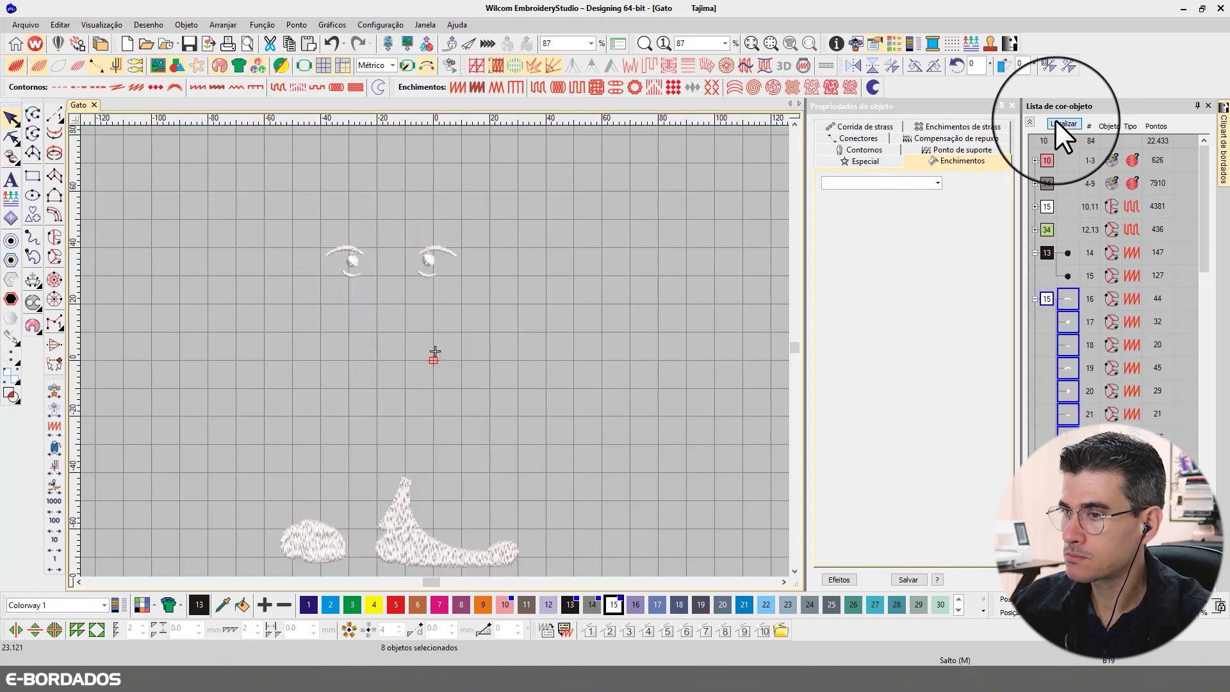
click(1066, 277)
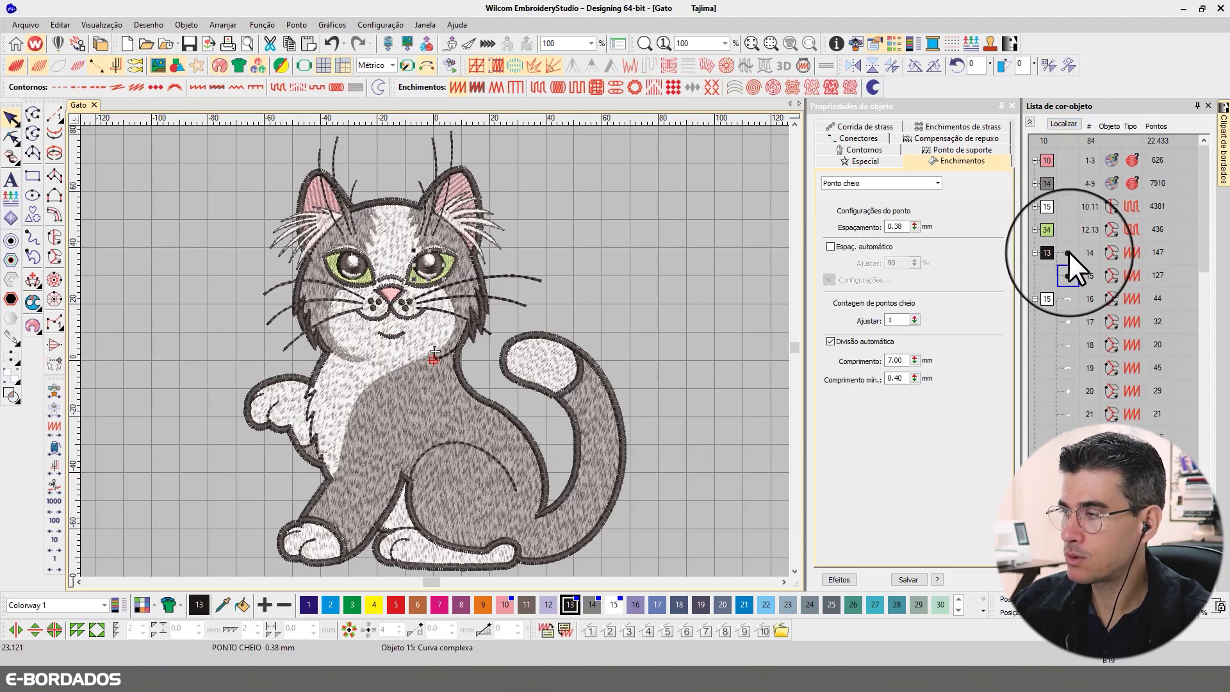
ctrl+click(1068, 252)
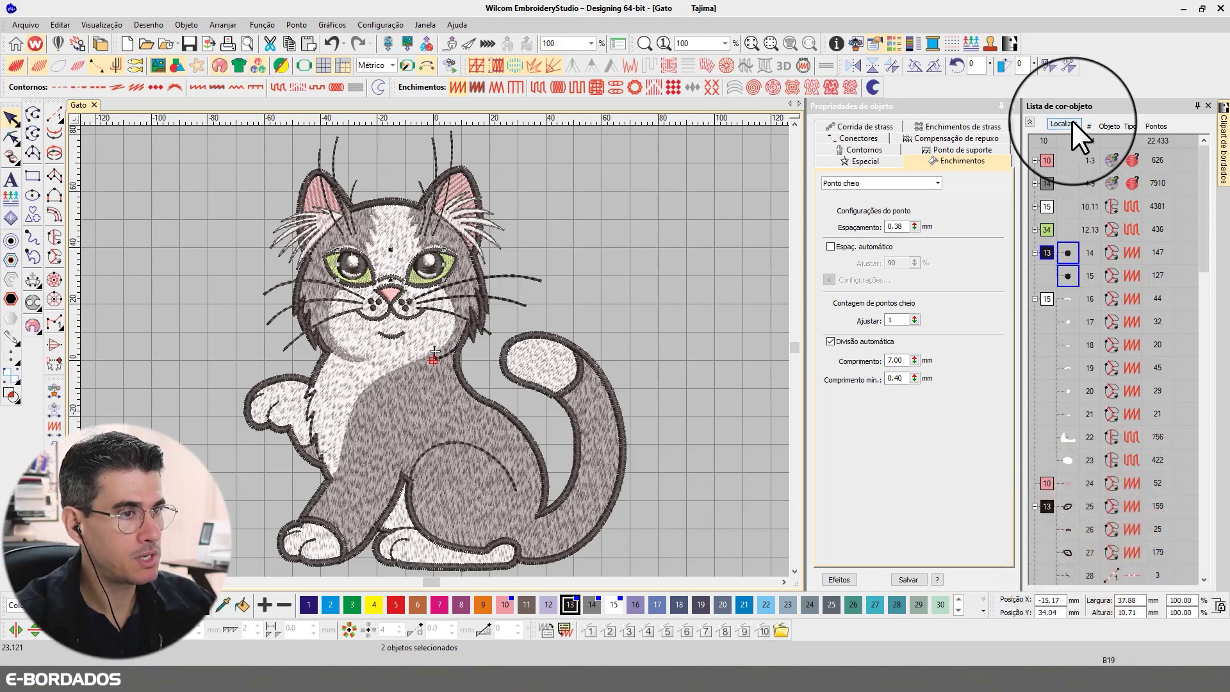
click(1069, 122)
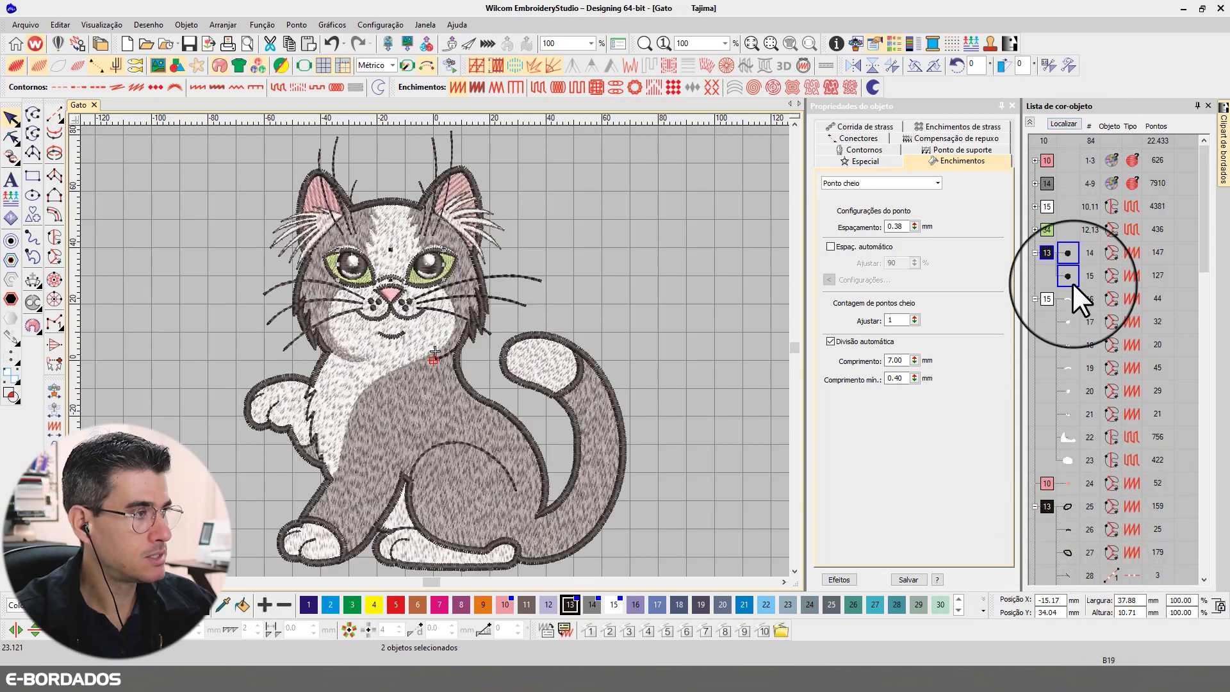
drag(1073, 283, 1068, 494)
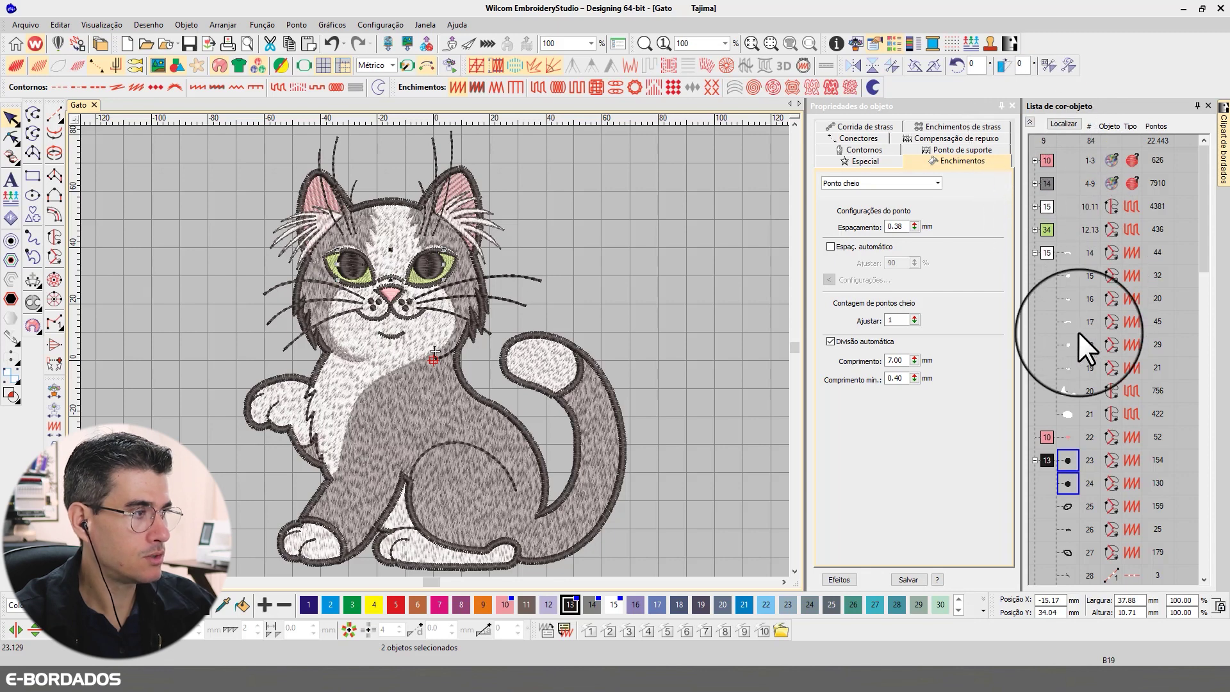
- Isolate the six small white eye details of the first colour 15 detail group to check which parts of the eyes they form
click(1068, 368)
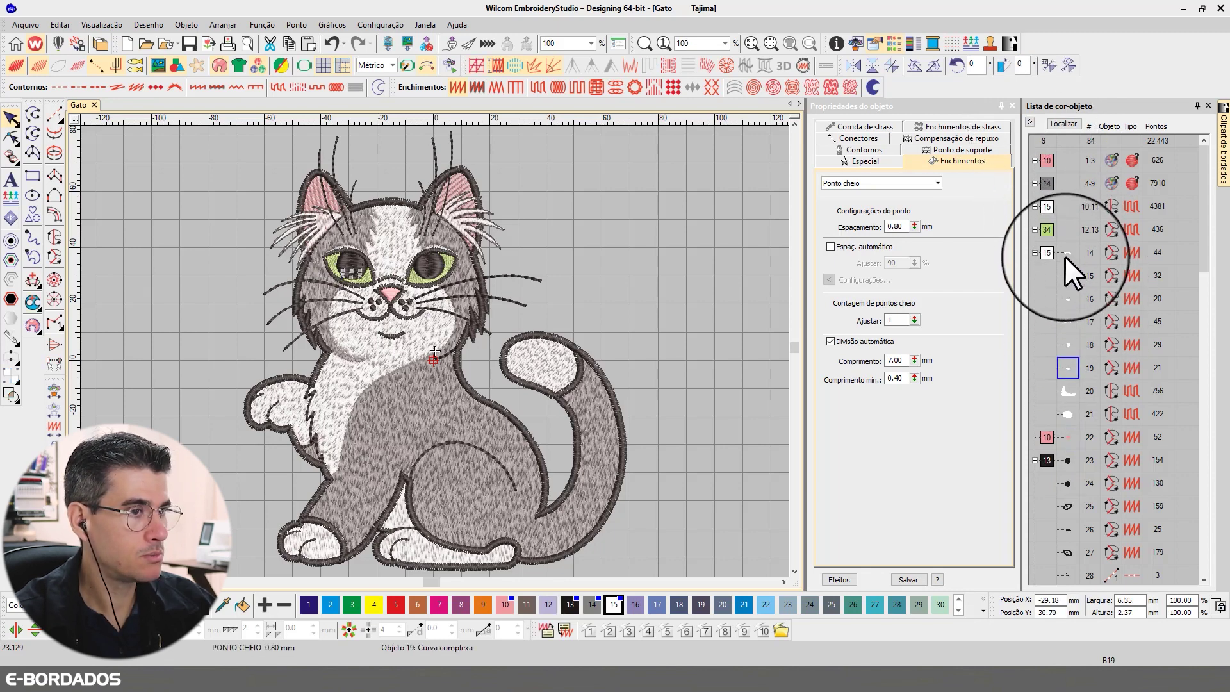
ctrl+click(1066, 343)
ctrl+click(1069, 322)
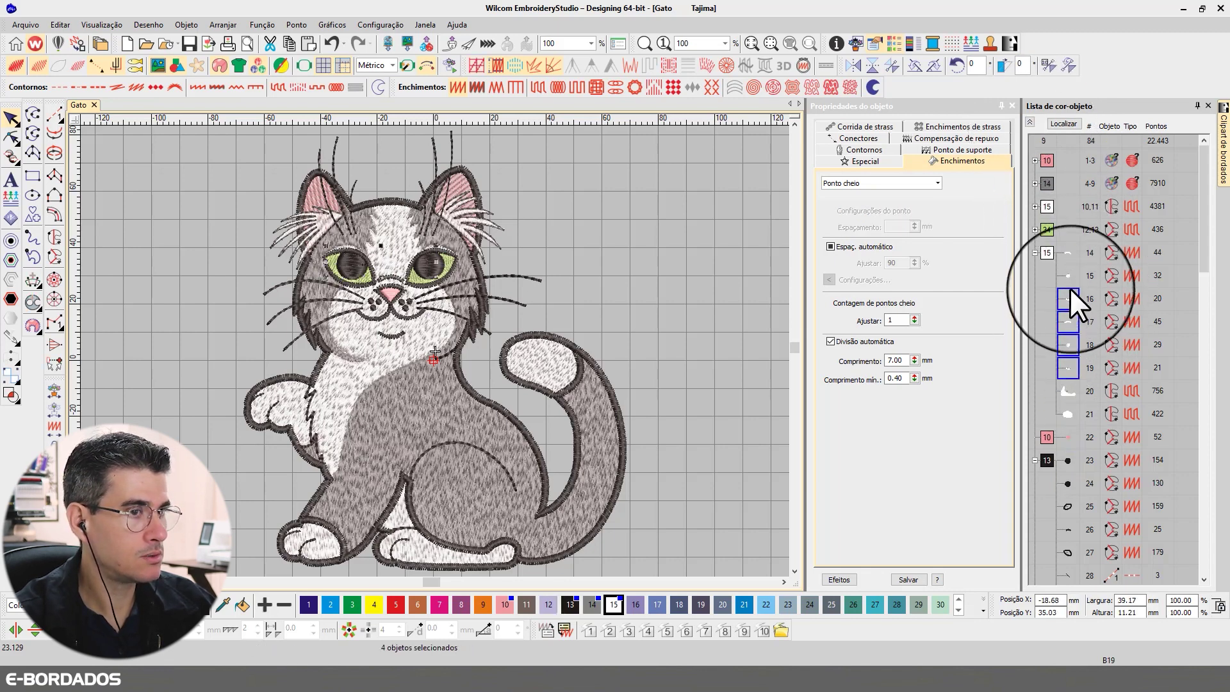
ctrl+click(1069, 299)
ctrl+click(1069, 275)
ctrl+click(1069, 254)
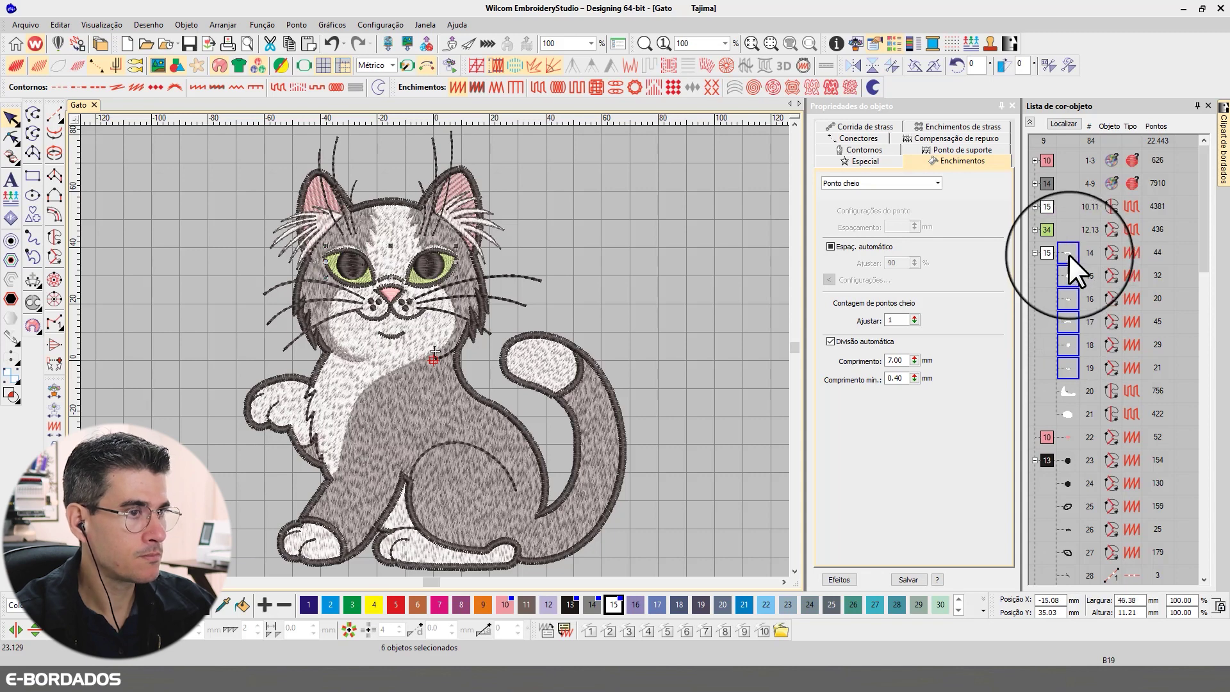
click(1065, 124)
click(1068, 125)
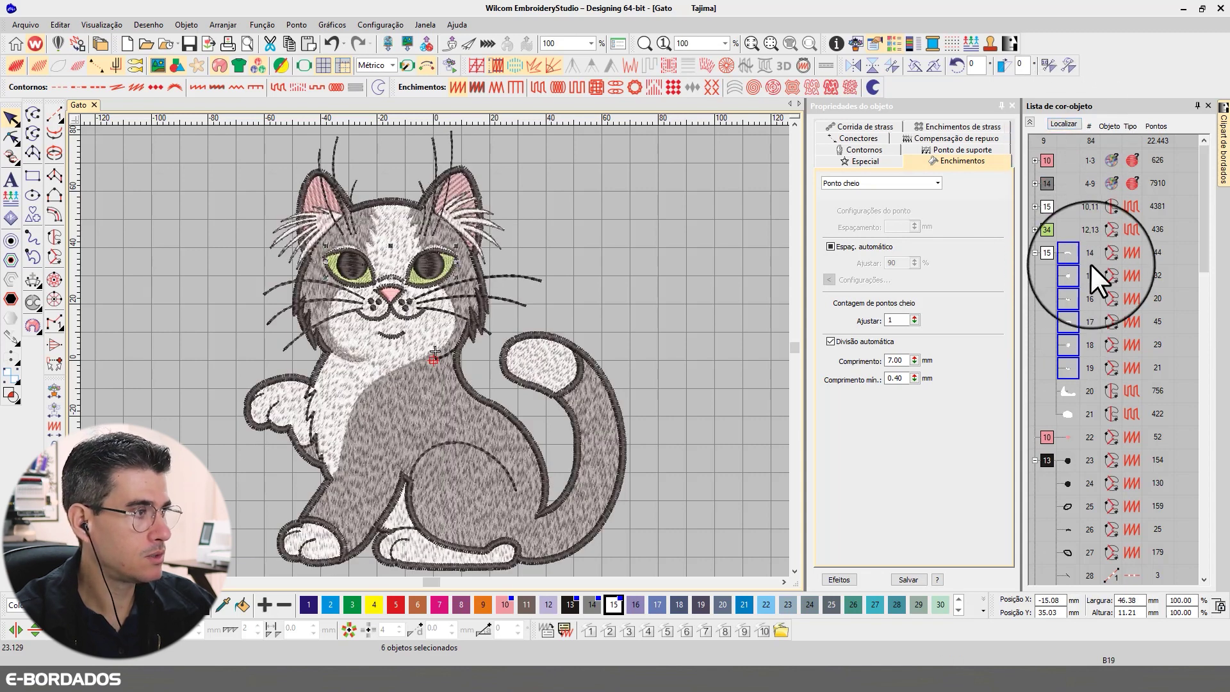
- Move the four small white eye highlights, objects 15, 16, 18 and 19, into the white group after the black outlines, and collapse the object list
click(1070, 259)
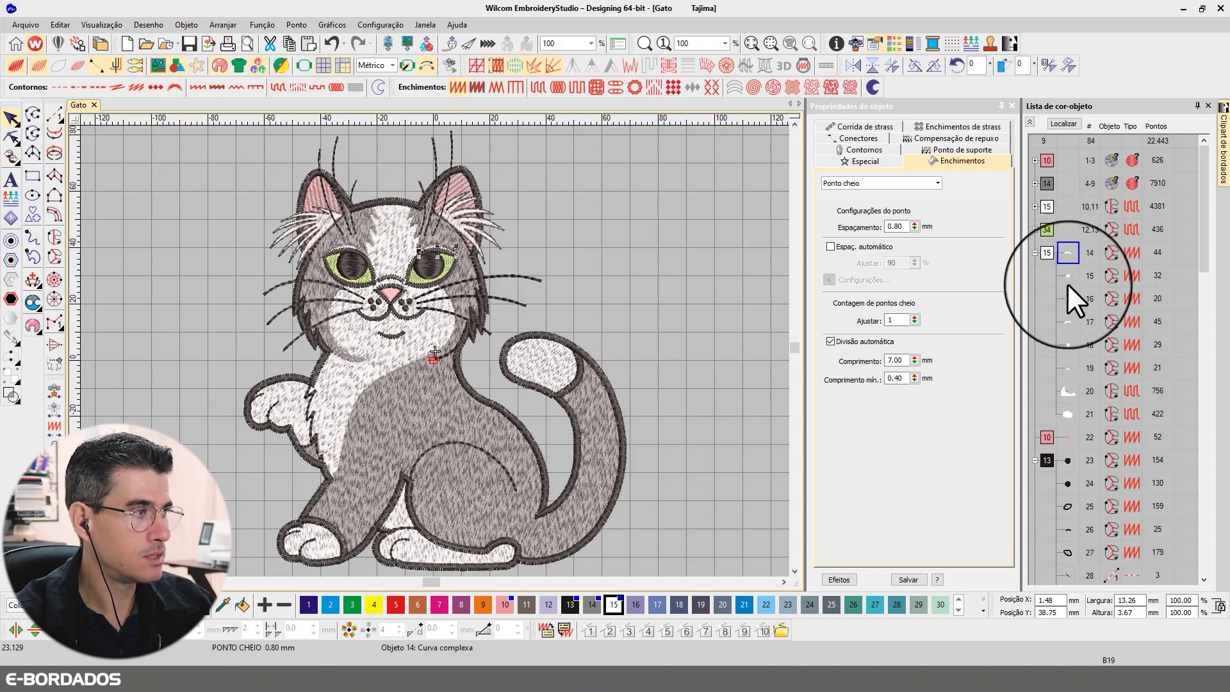
click(1069, 319)
click(1068, 276)
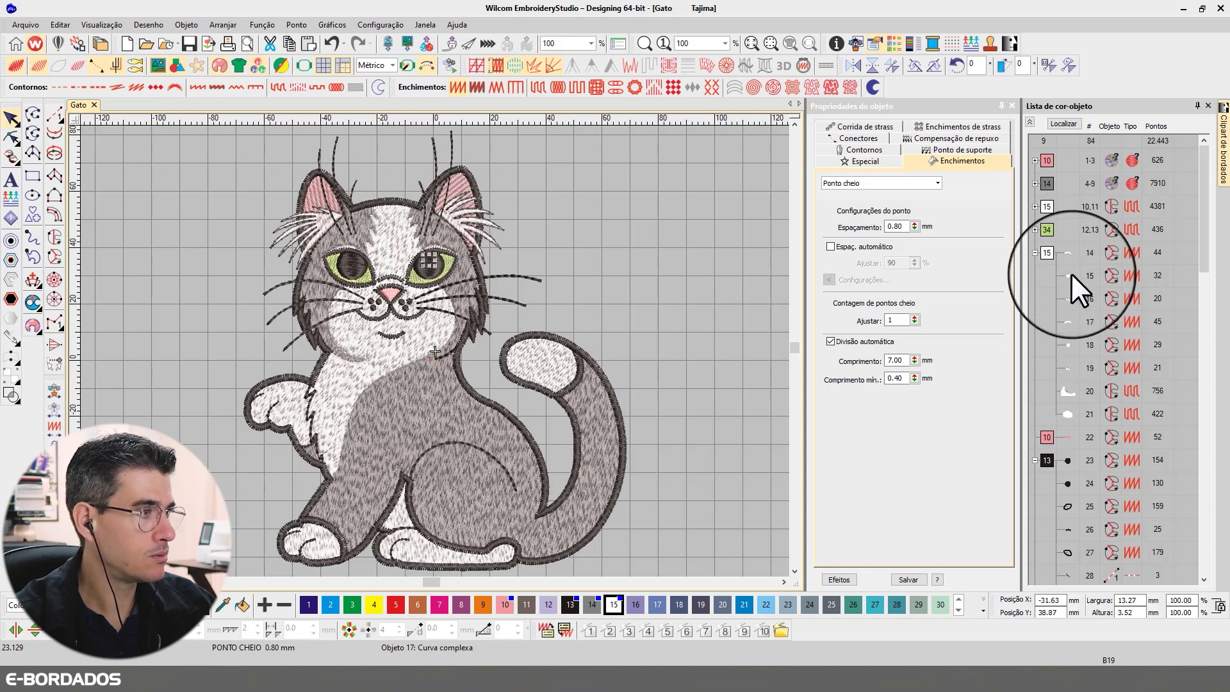
shift+click(1068, 299)
ctrl+click(1068, 345)
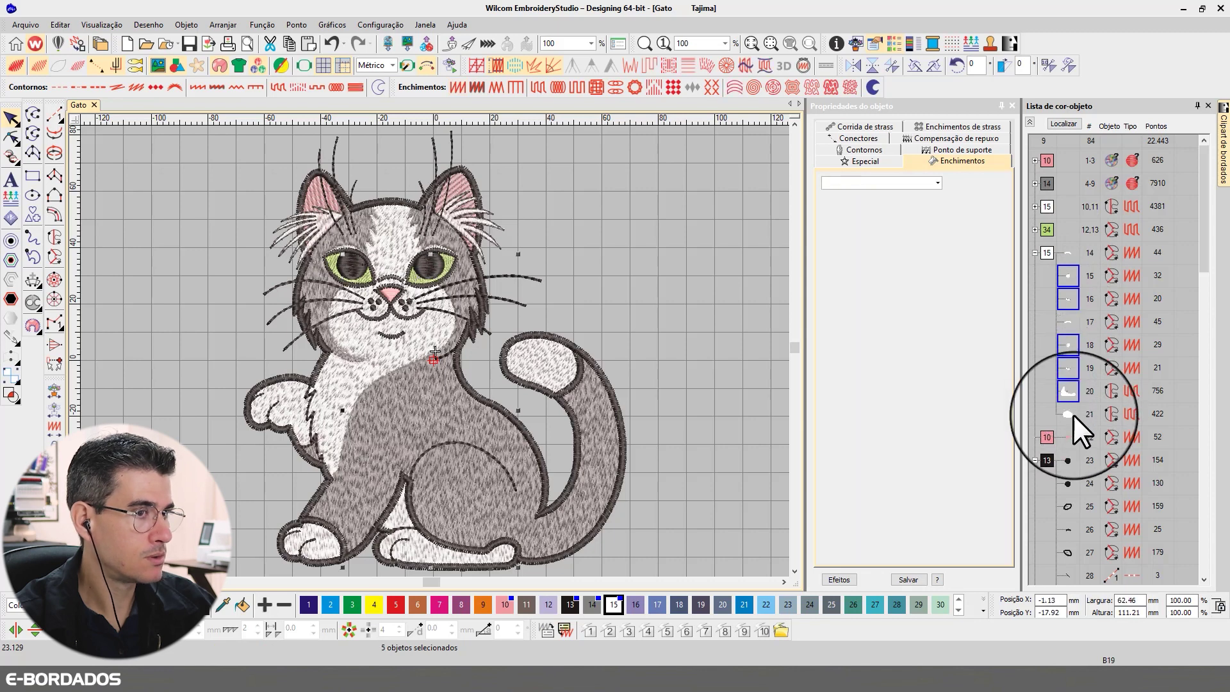
ctrl+click(1068, 368)
scroll(1104, 378, down, 8)
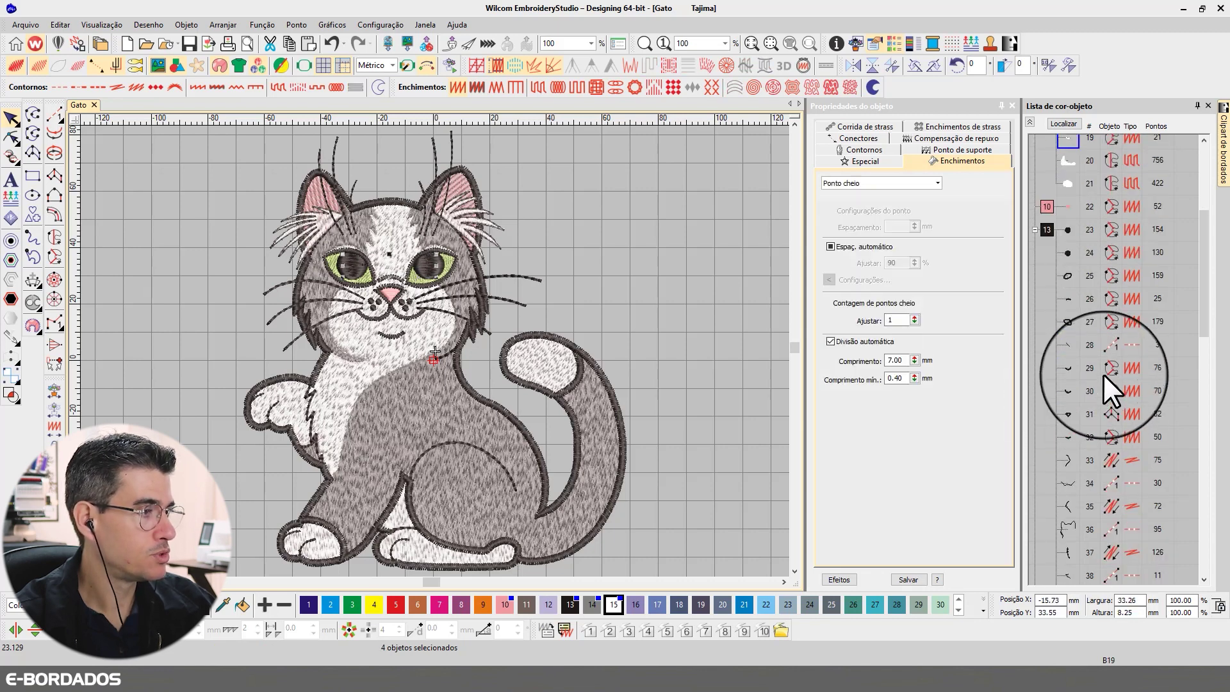
scroll(1103, 374, up, 7)
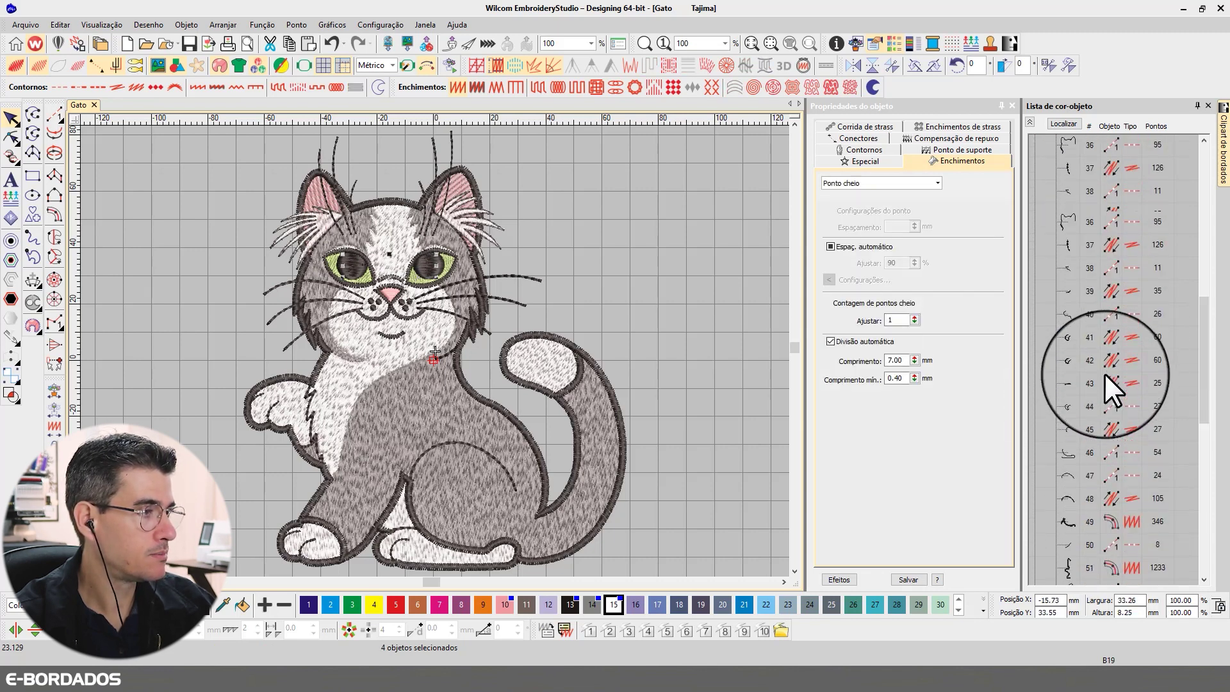
click(1036, 307)
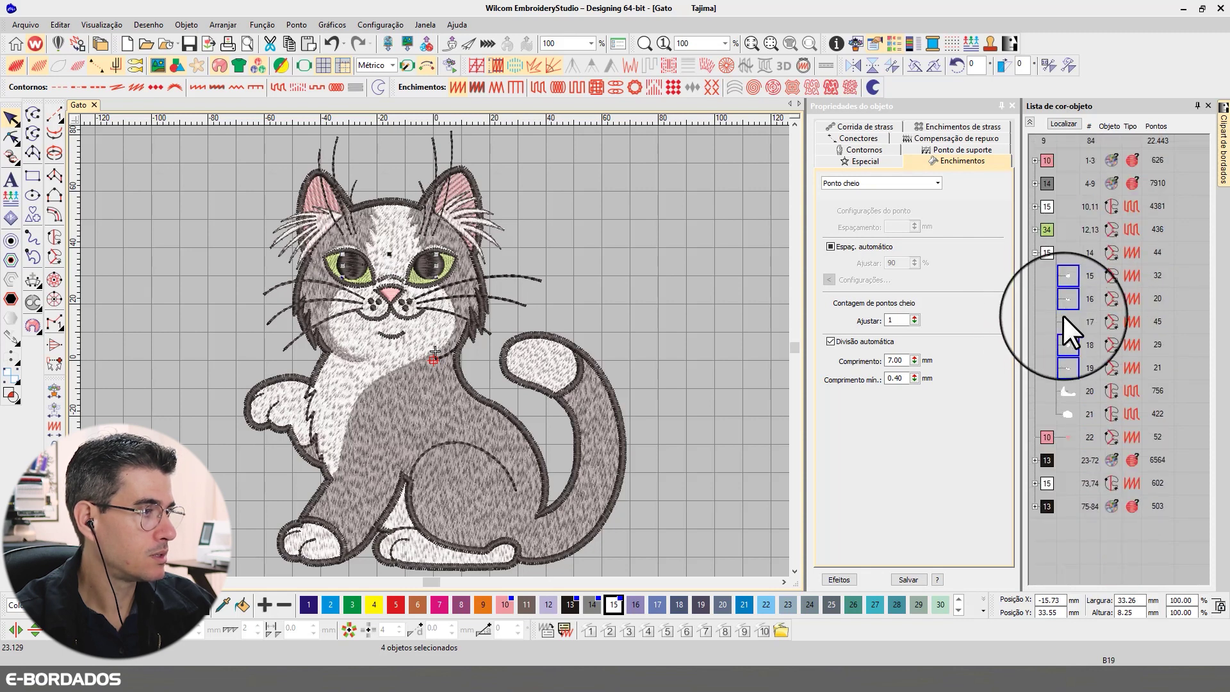
drag(1068, 298, 1048, 496)
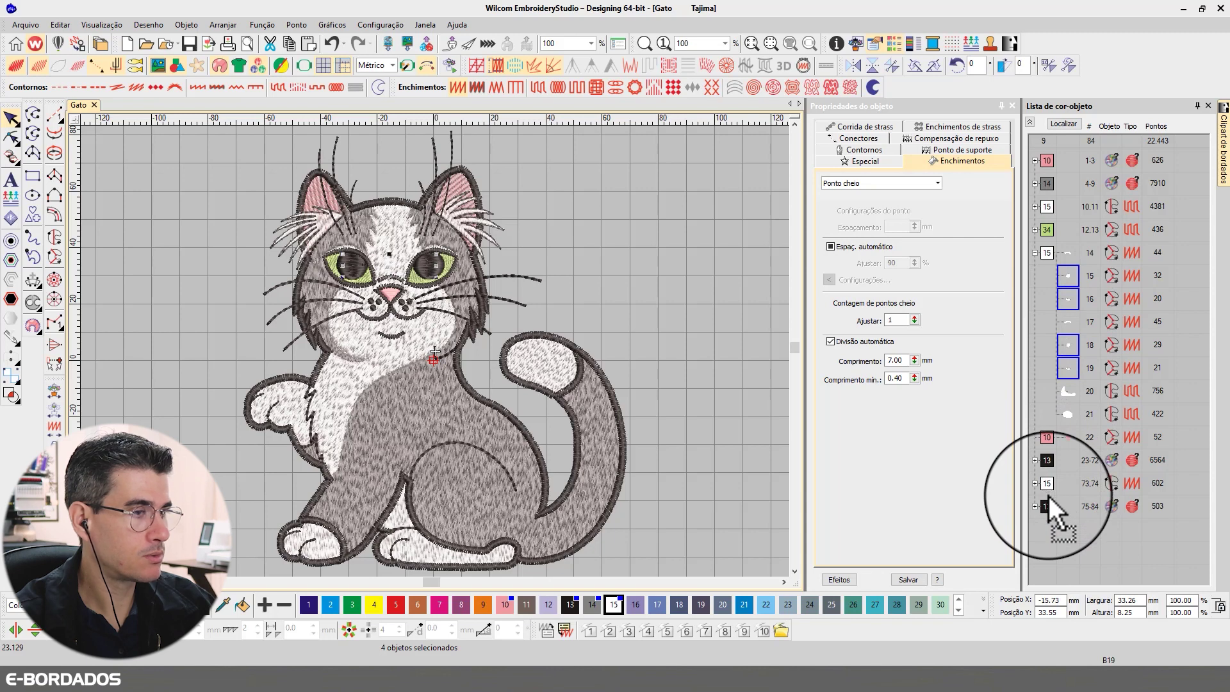
click(659, 279)
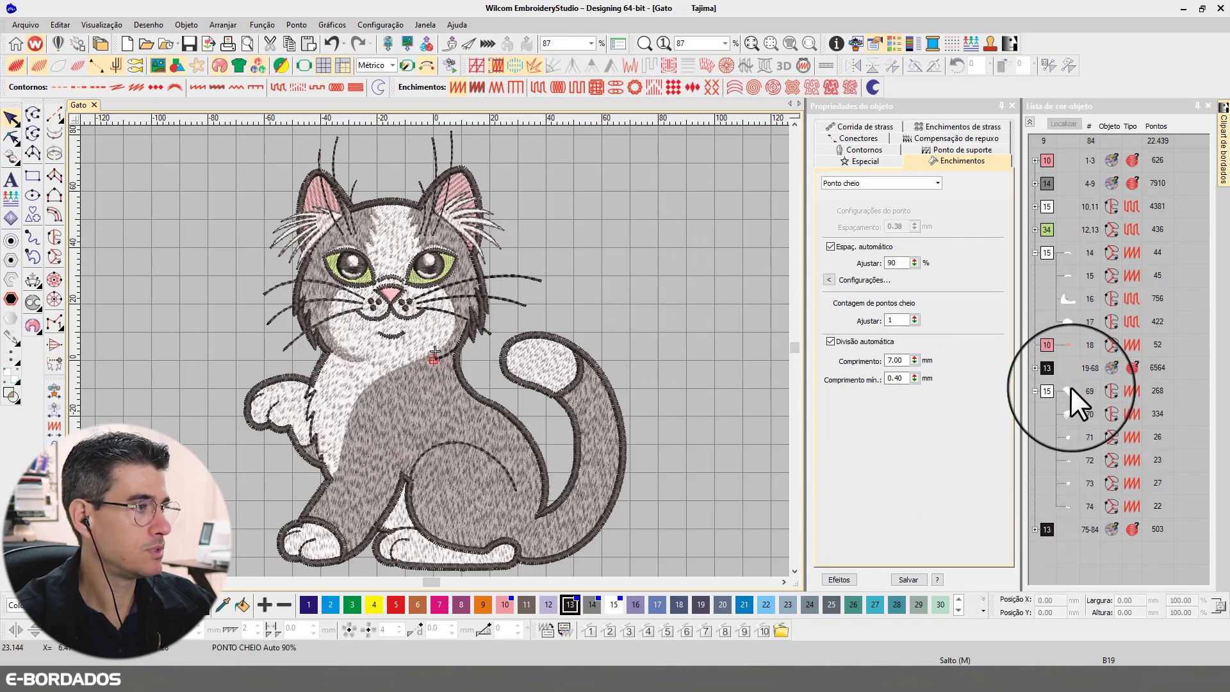
click(1029, 122)
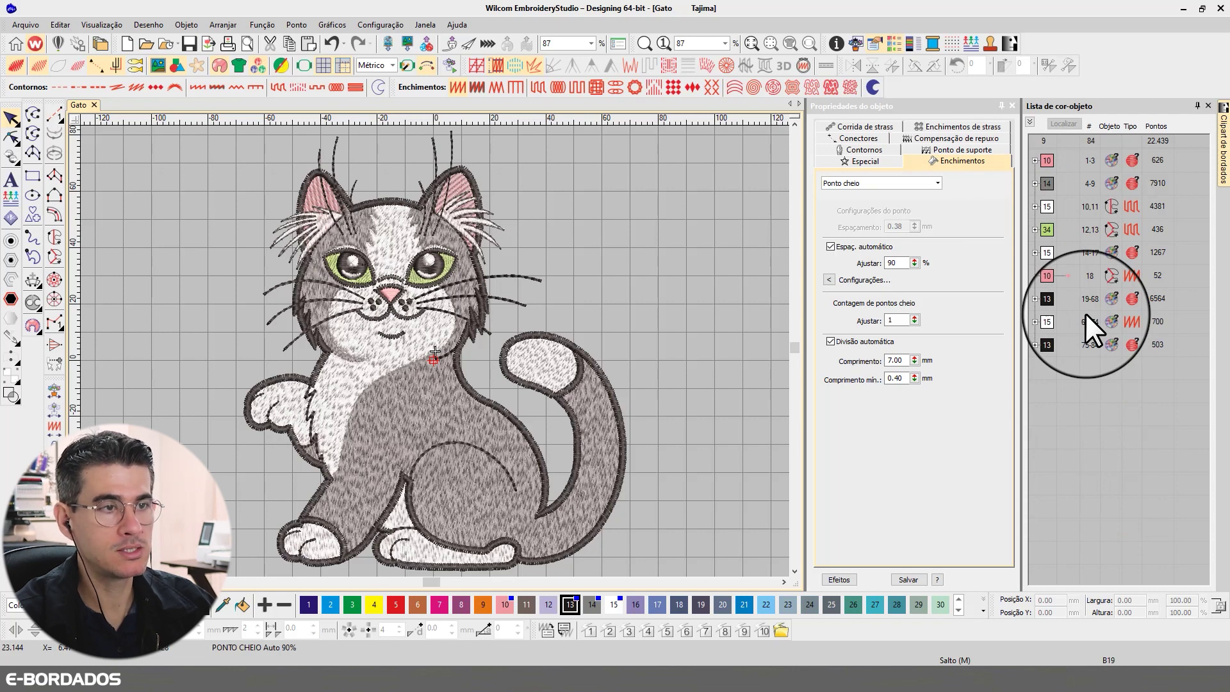
- Check which objects belong to the last white group and the last black group by isolating each in the design
click(1050, 320)
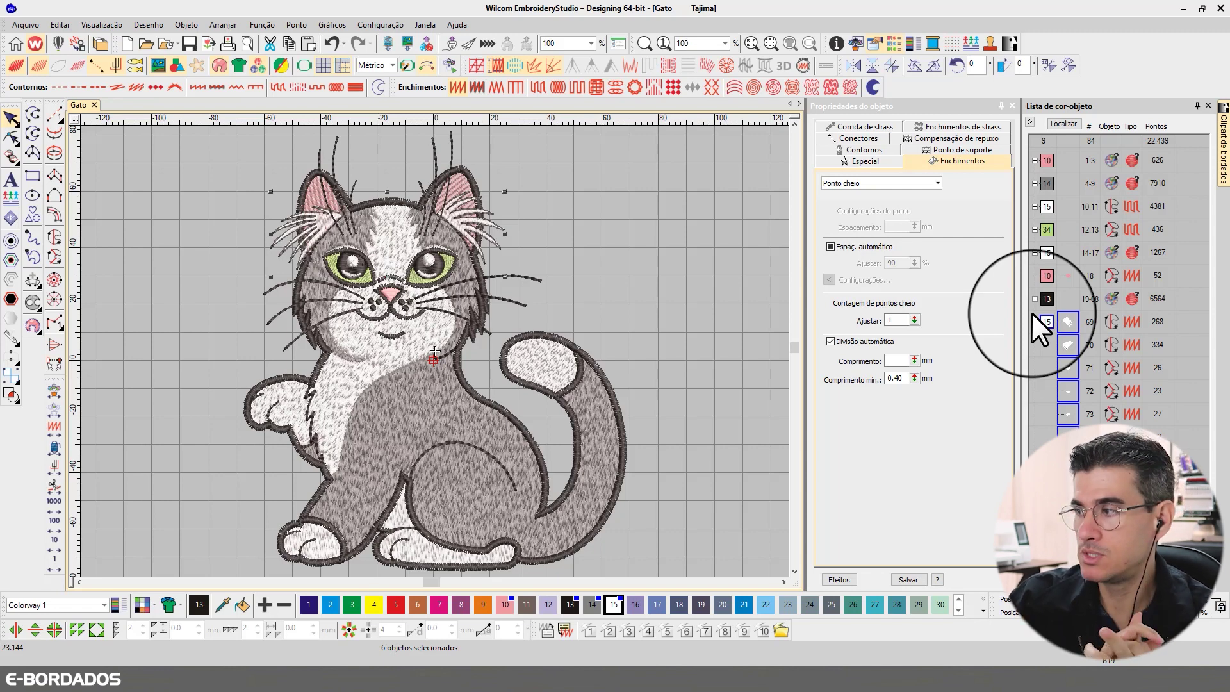
click(1035, 321)
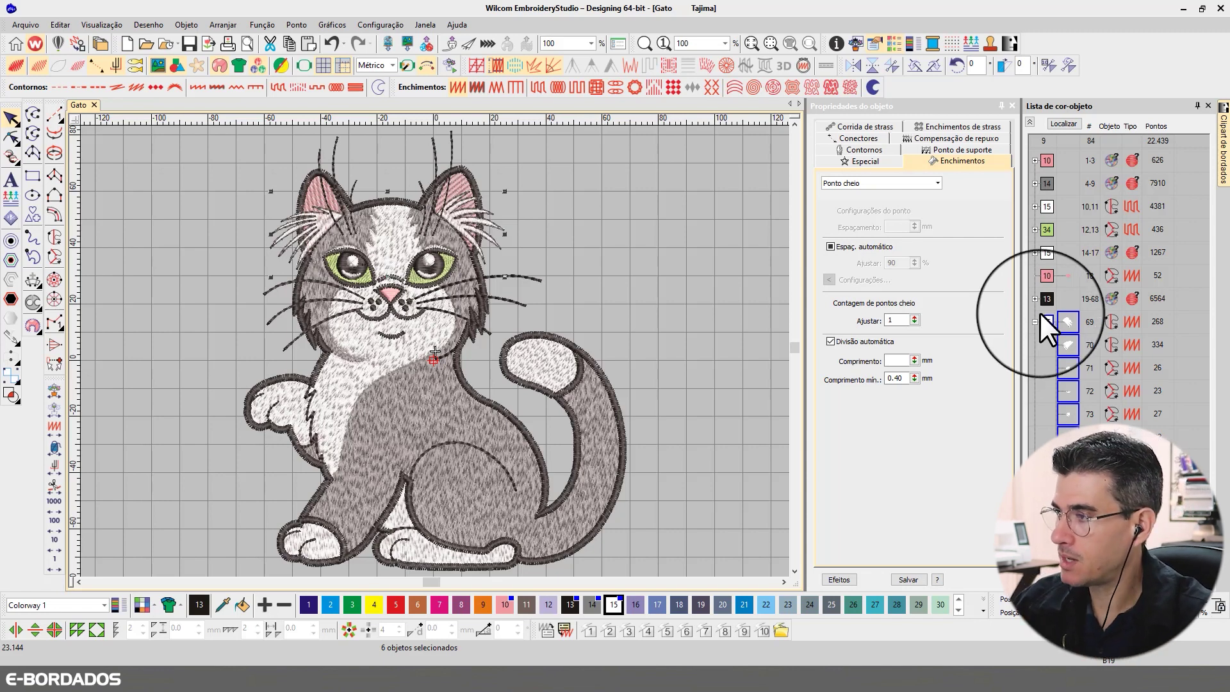
click(1041, 347)
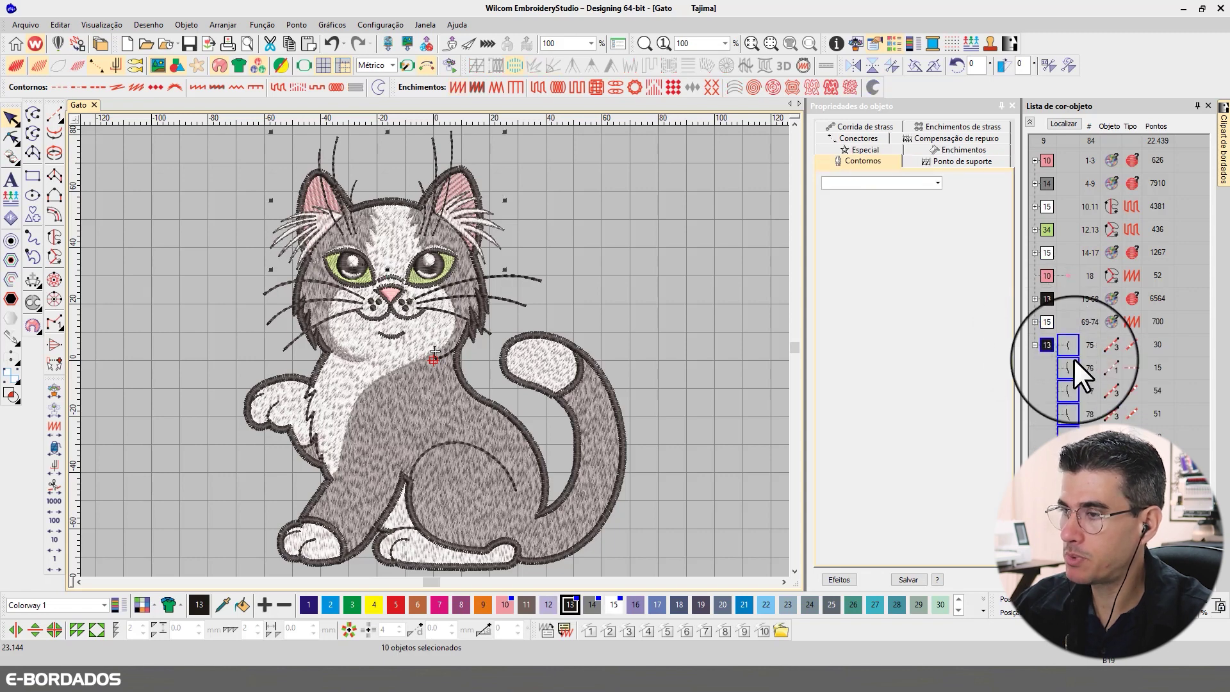
click(1052, 122)
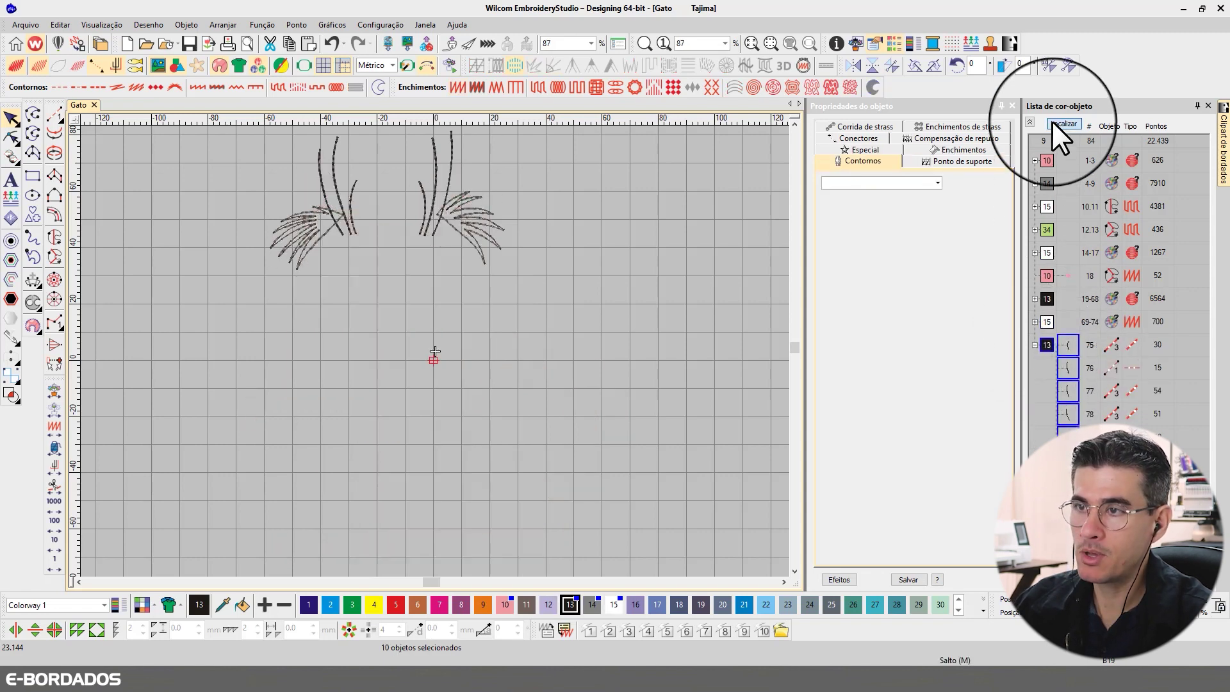
click(1052, 121)
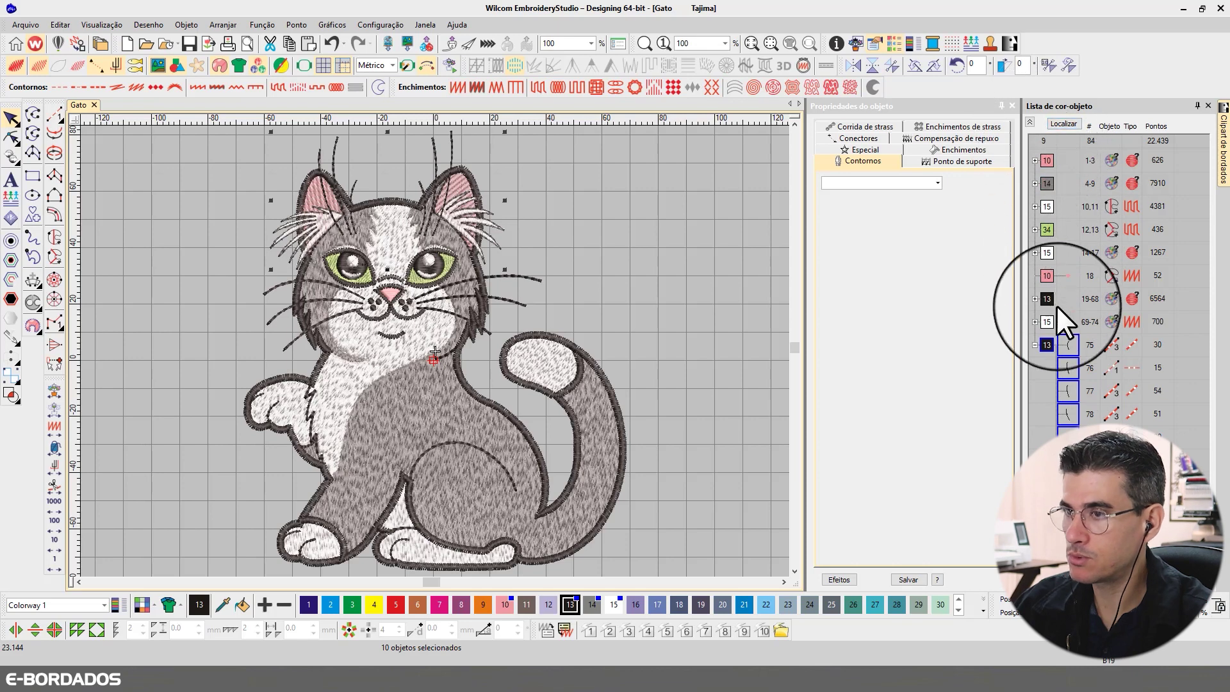
click(1069, 123)
click(1070, 121)
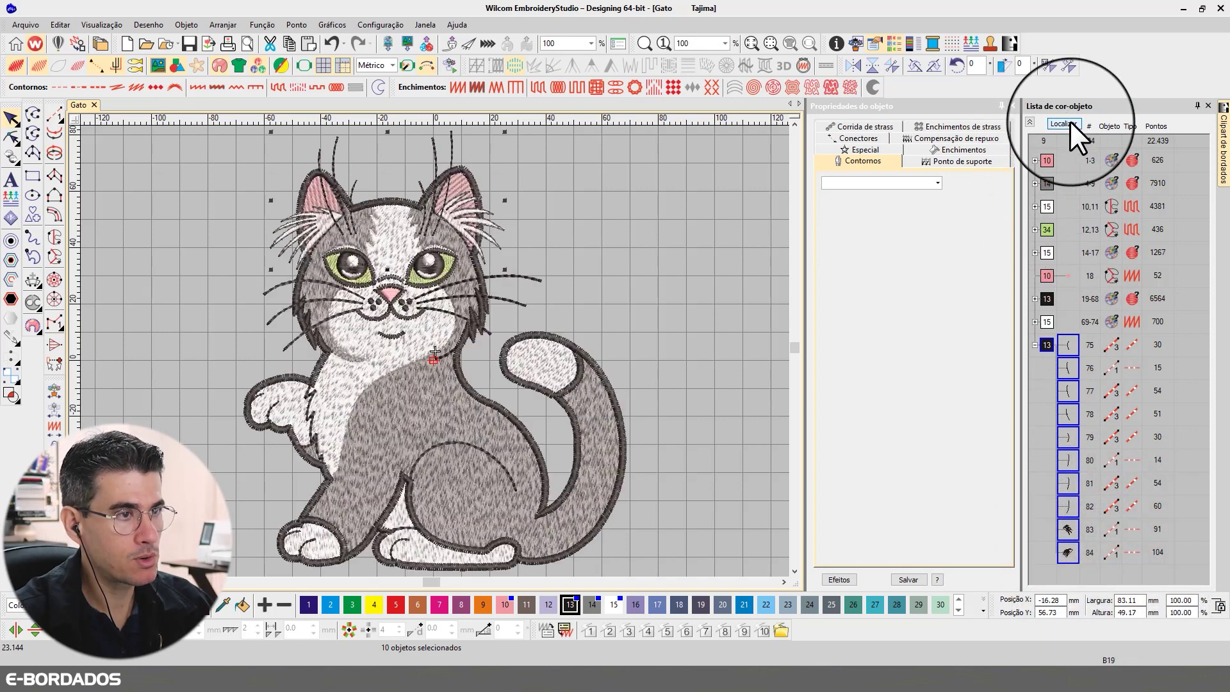
click(1071, 121)
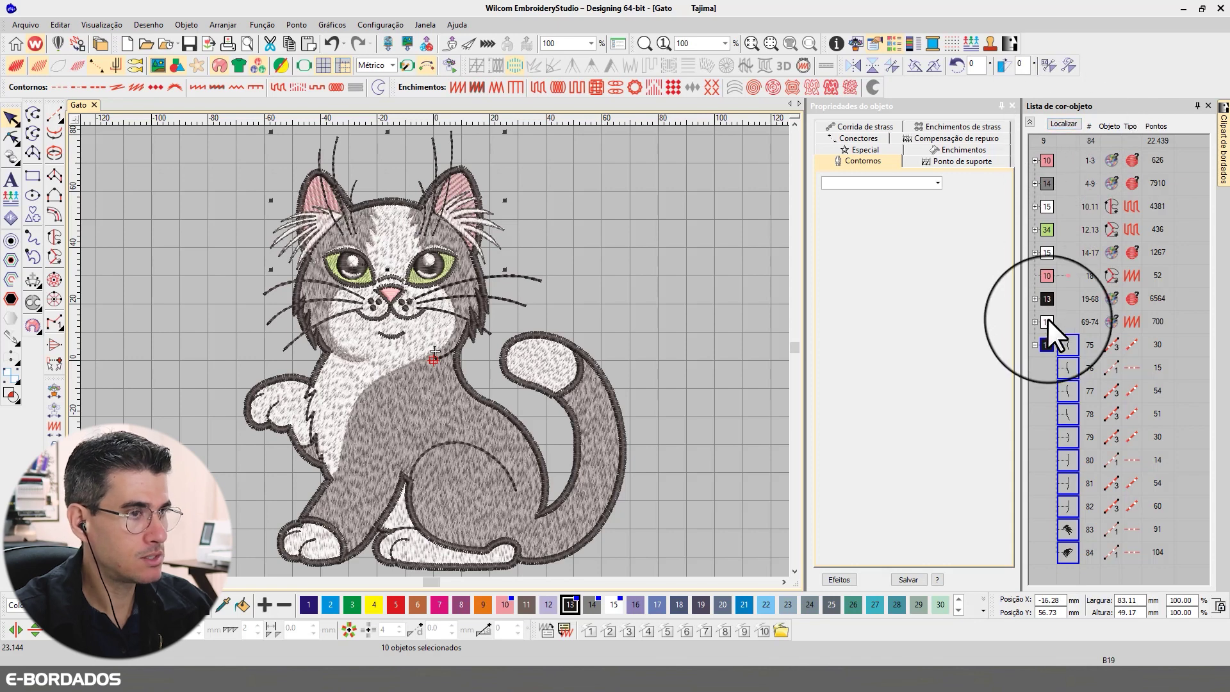
click(1048, 319)
click(1067, 122)
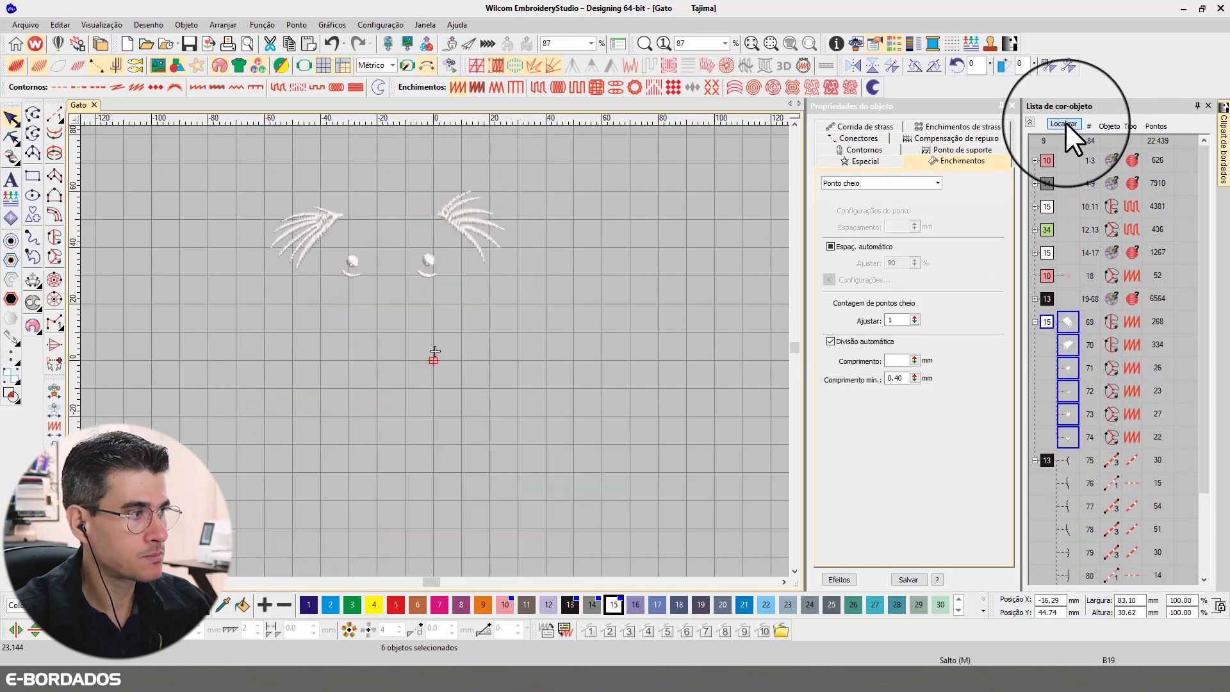
- Move the collapsed white group of ear hair and eye highlights after the last black group, and expand it
click(1035, 460)
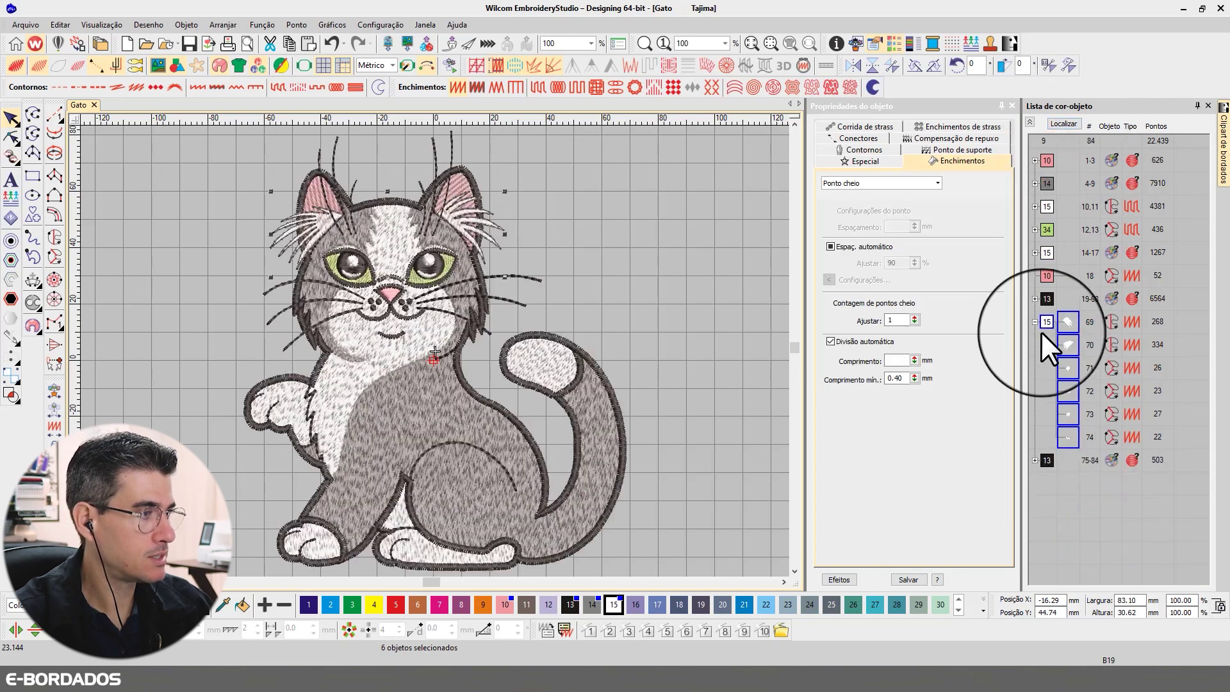
click(1035, 322)
drag(1049, 324, 1047, 367)
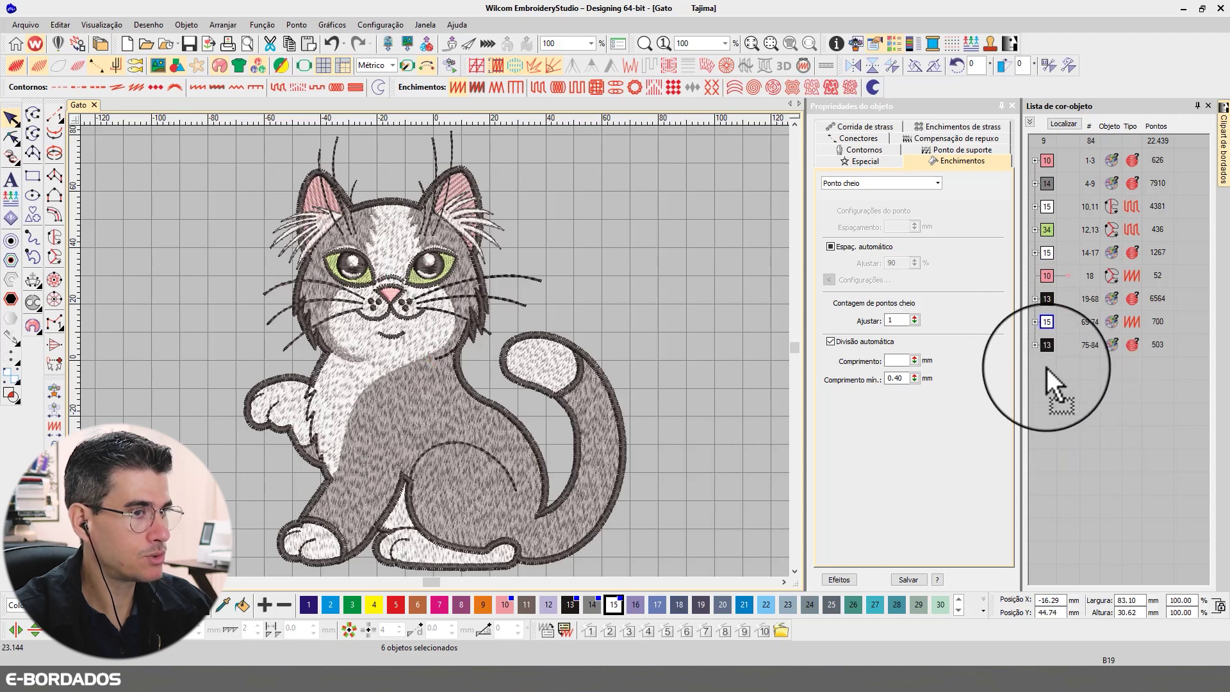
click(1034, 323)
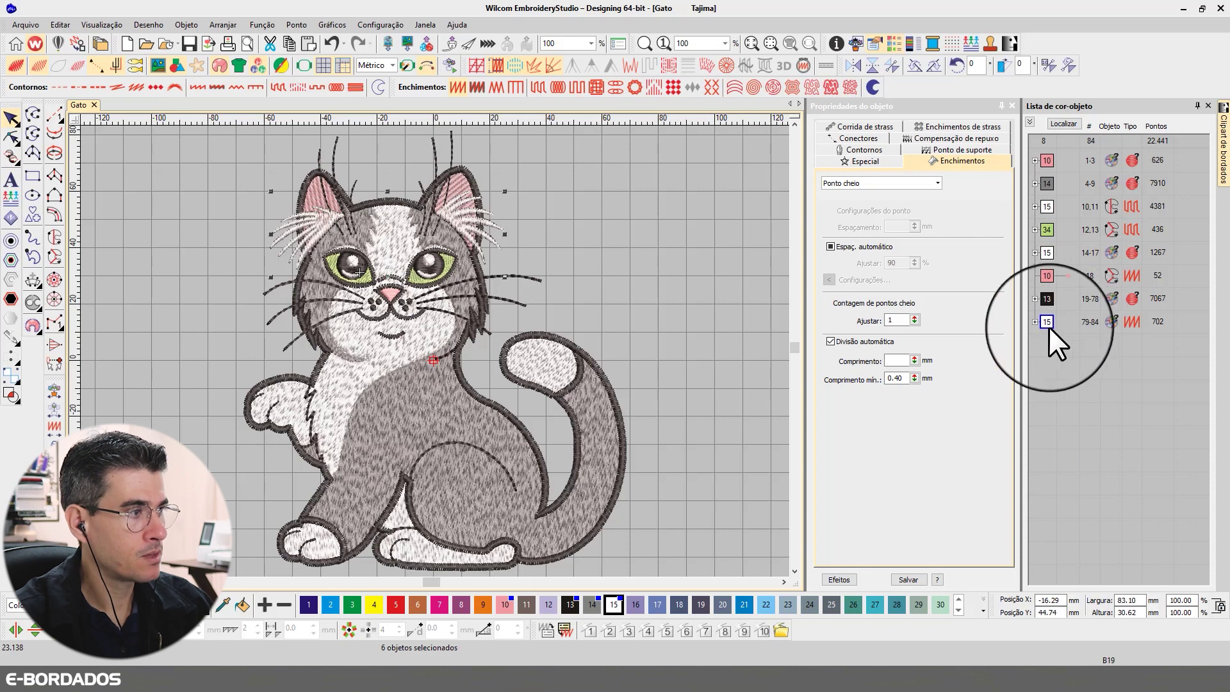
double_click(1047, 323)
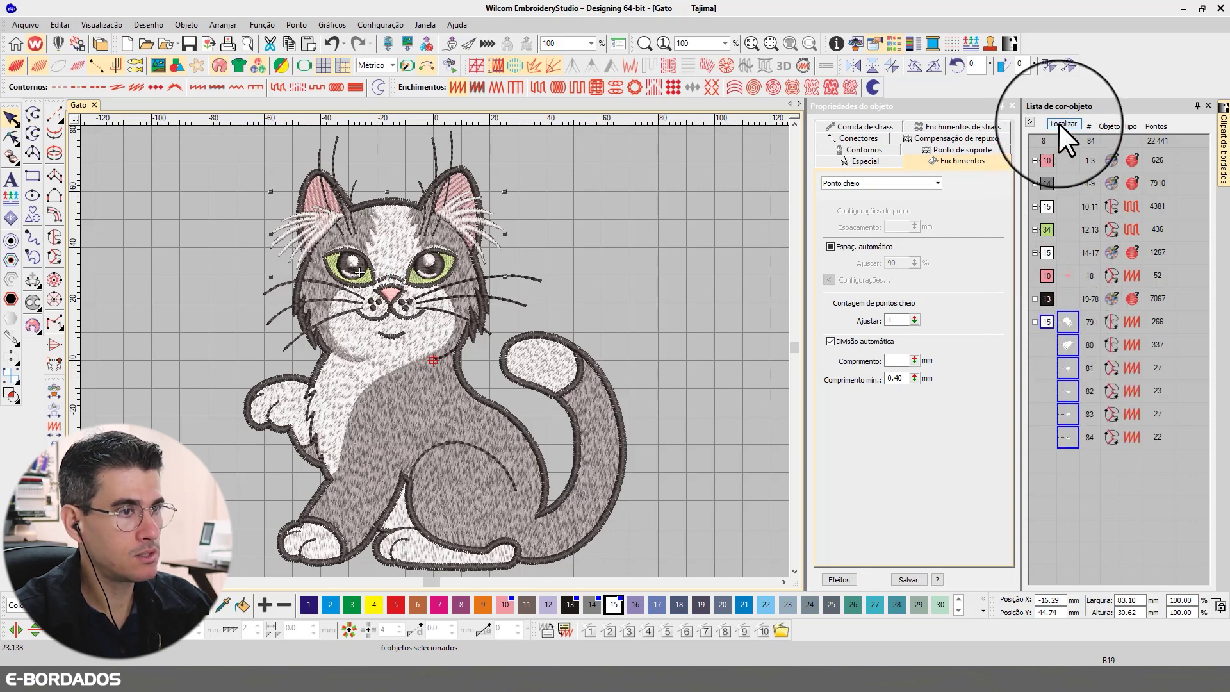
- Try to move the two white ear hair tufts from the last white group into the earlier white group, and undo the move
click(330, 216)
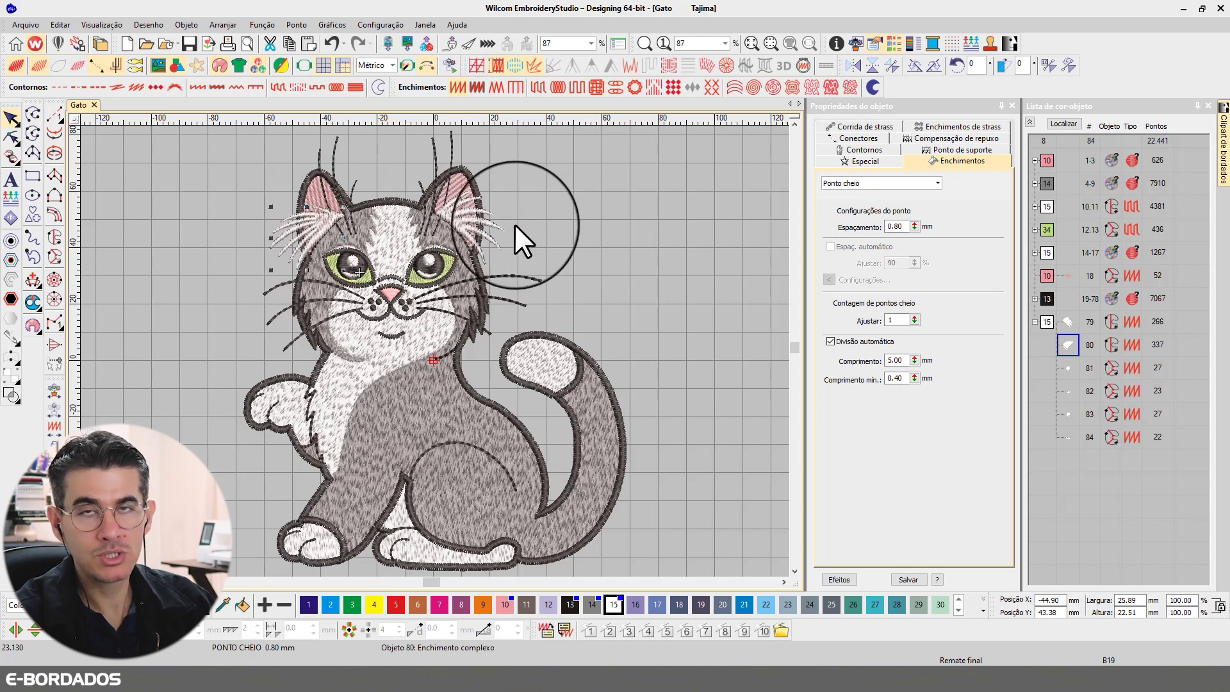
ctrl+click(1070, 322)
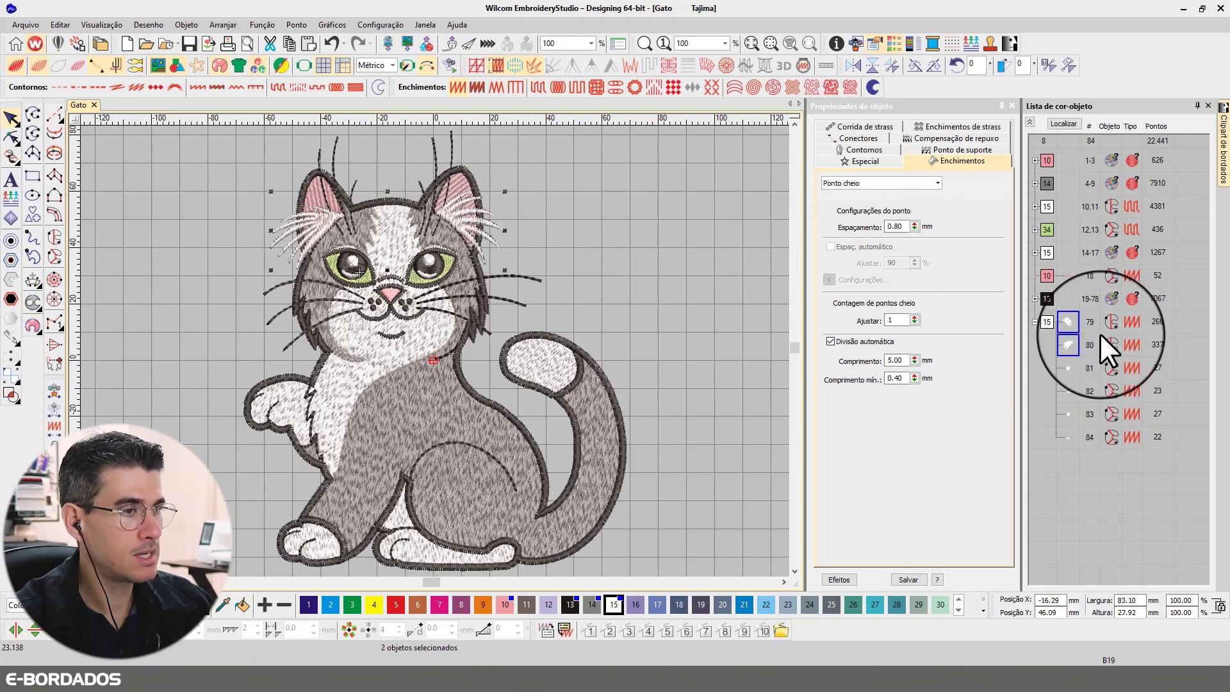
drag(1079, 324, 1044, 262)
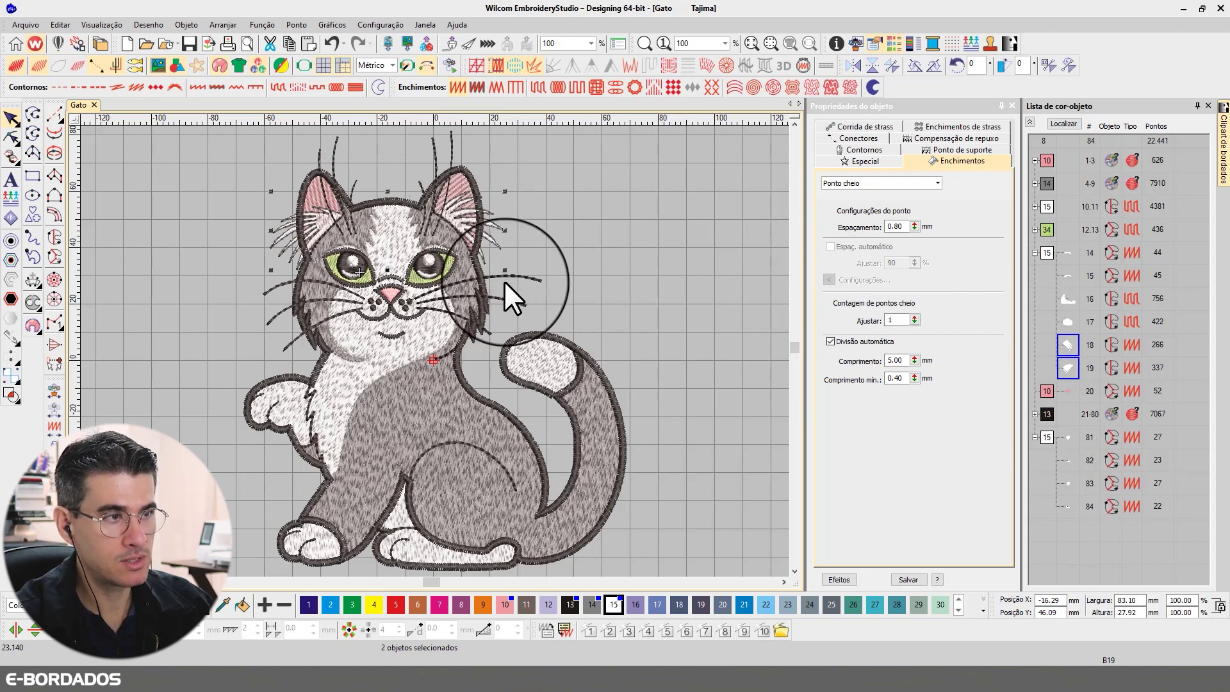
key(ctrl+shift+Page_Down)
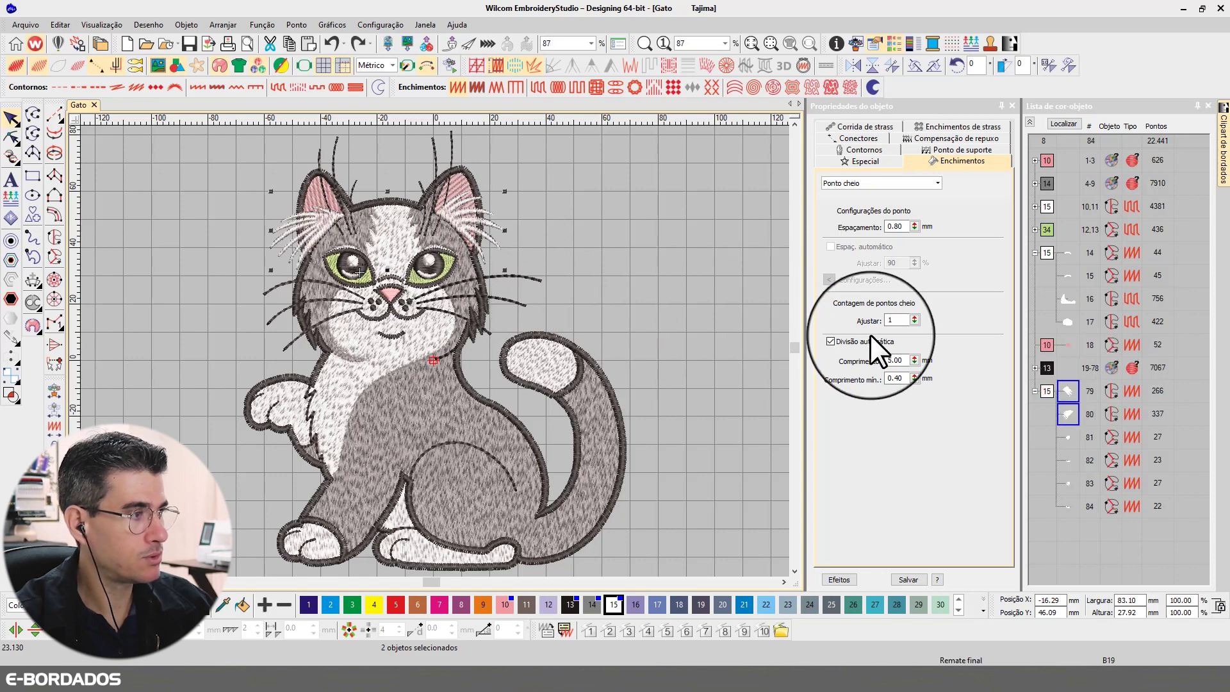
- Check the last black group's objects in the colour list, and cut the two selected white ear hair tufts from the design
click(1035, 367)
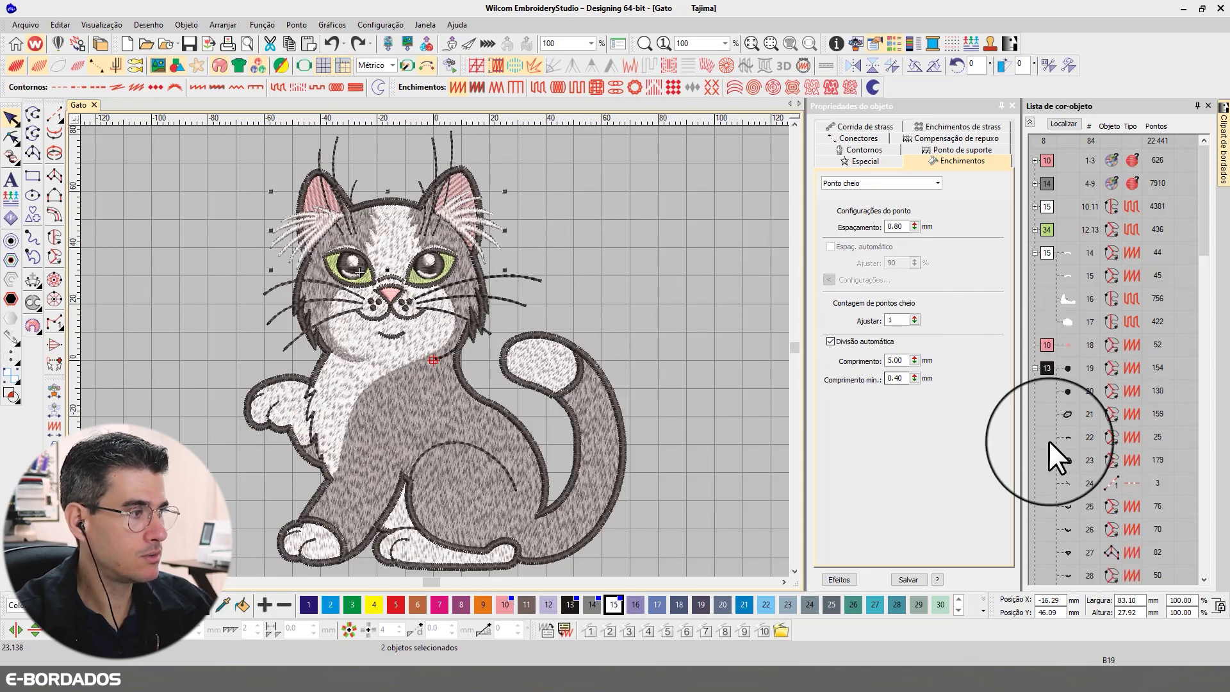
scroll(1086, 477, down, 10)
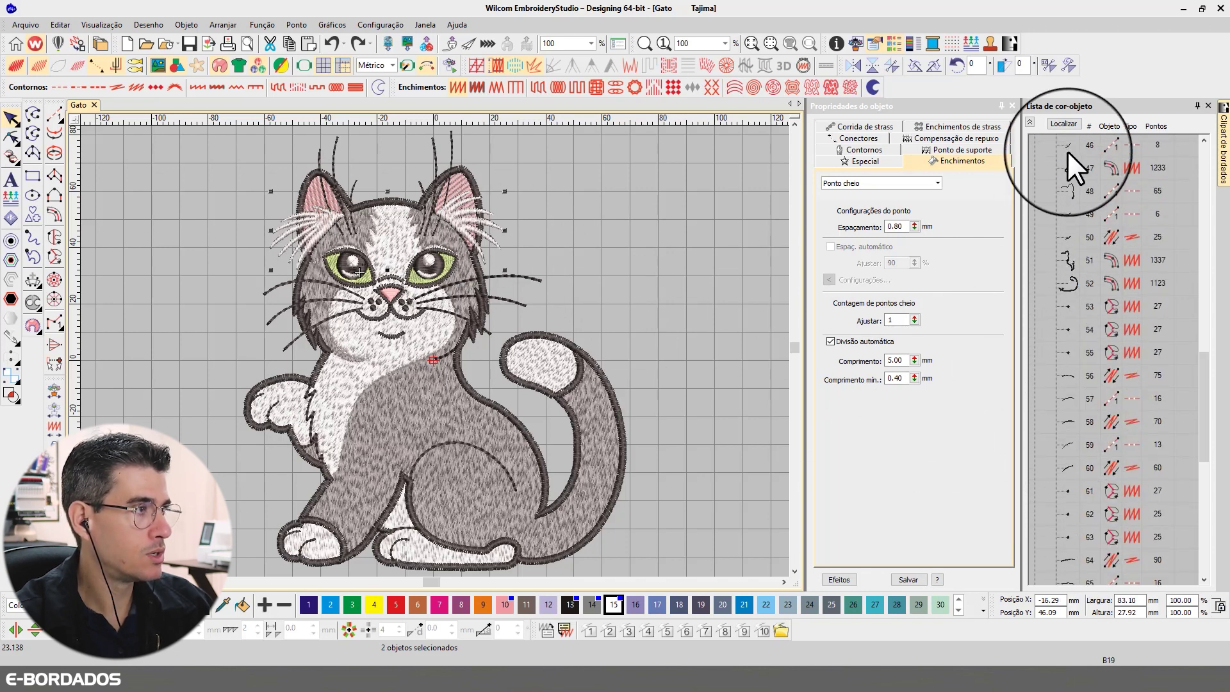
click(1030, 122)
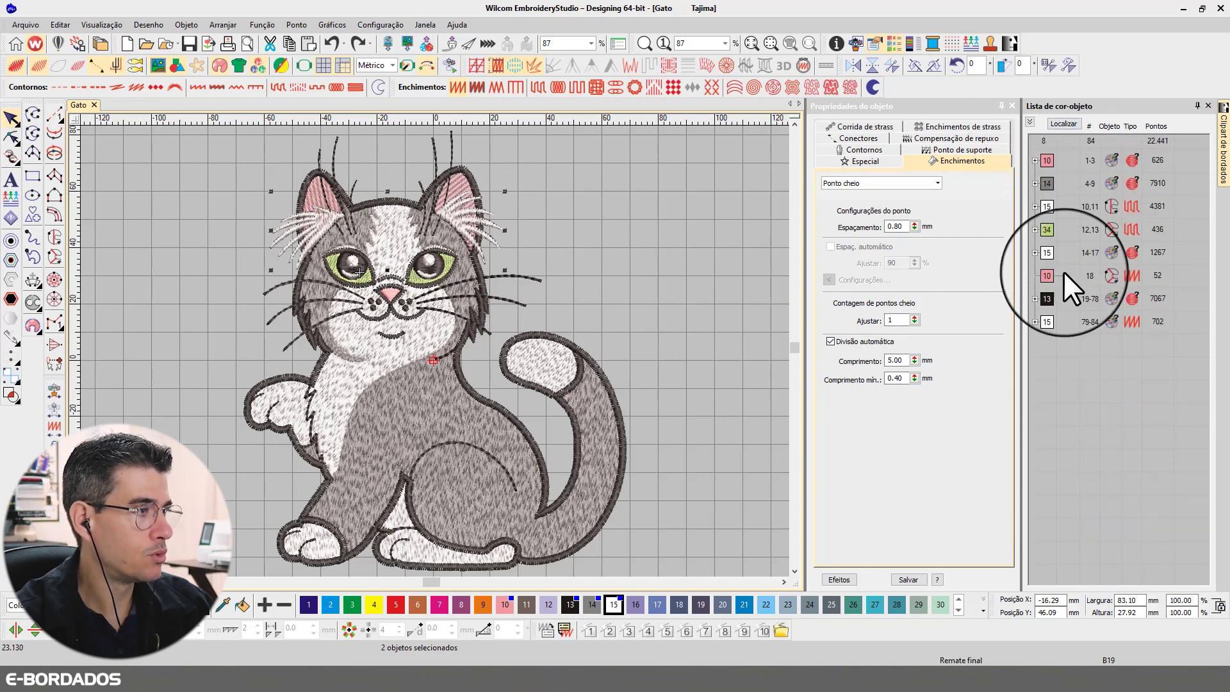
click(1036, 298)
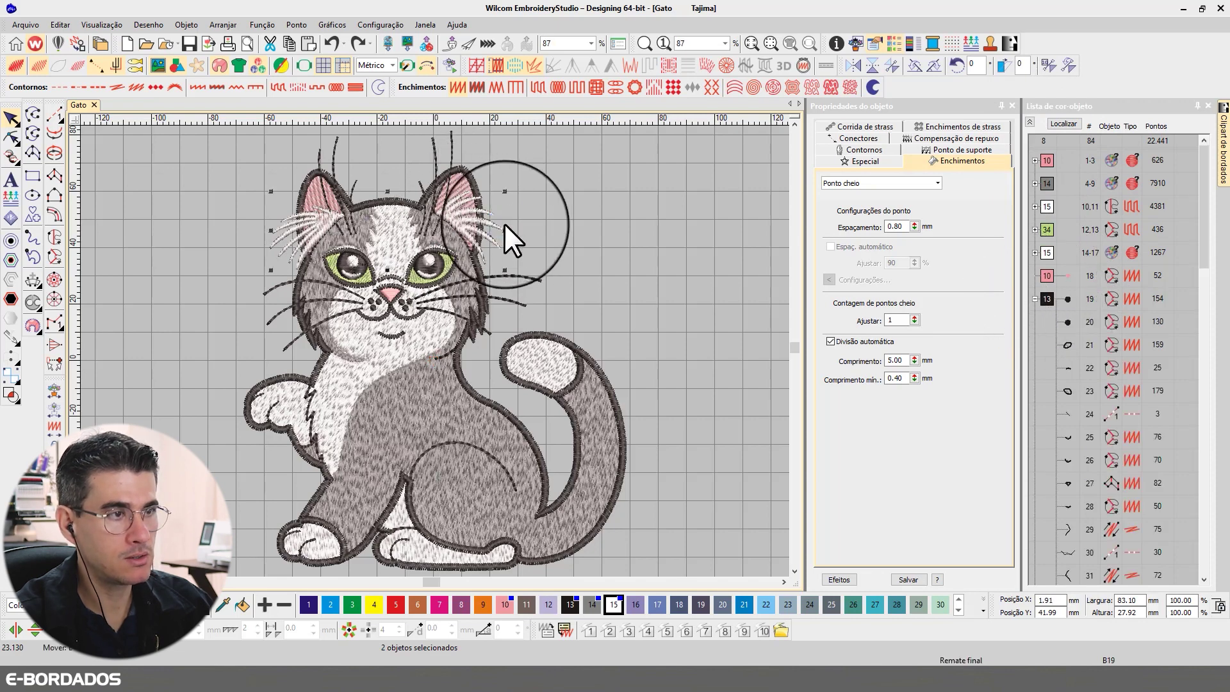
key(Delete)
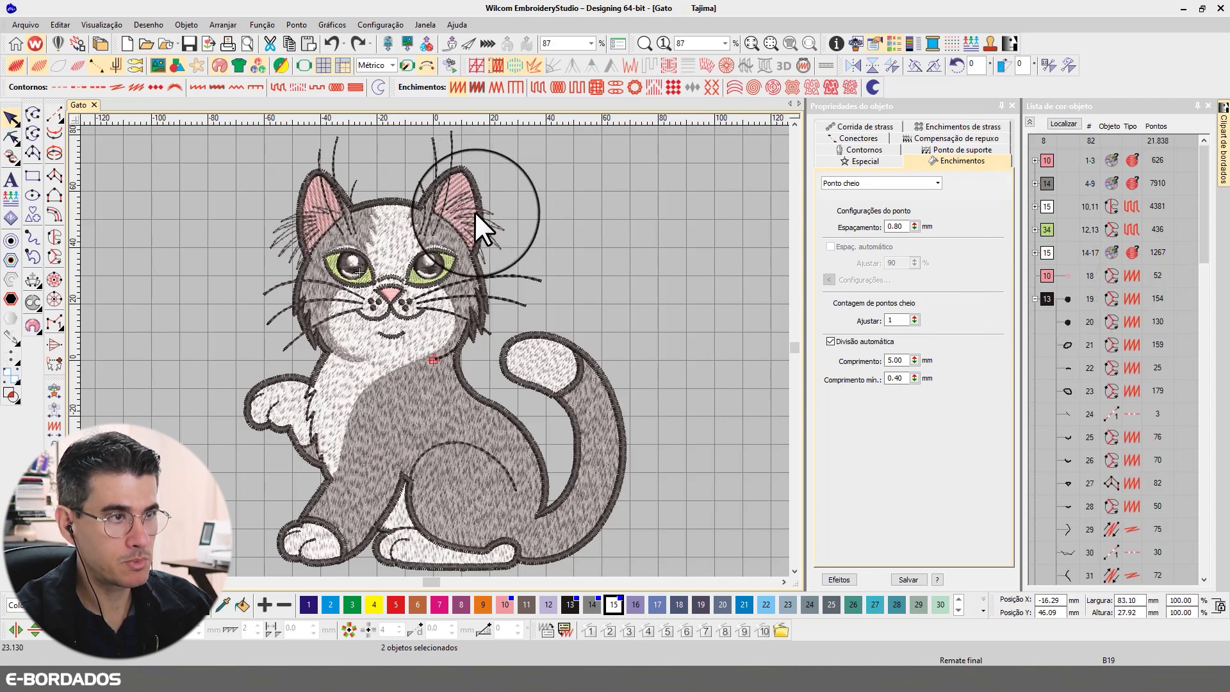
- Move the two black ear hair objects after the white eye highlights, place the restored white ear tufts just before them, and collapse the list
click(476, 213)
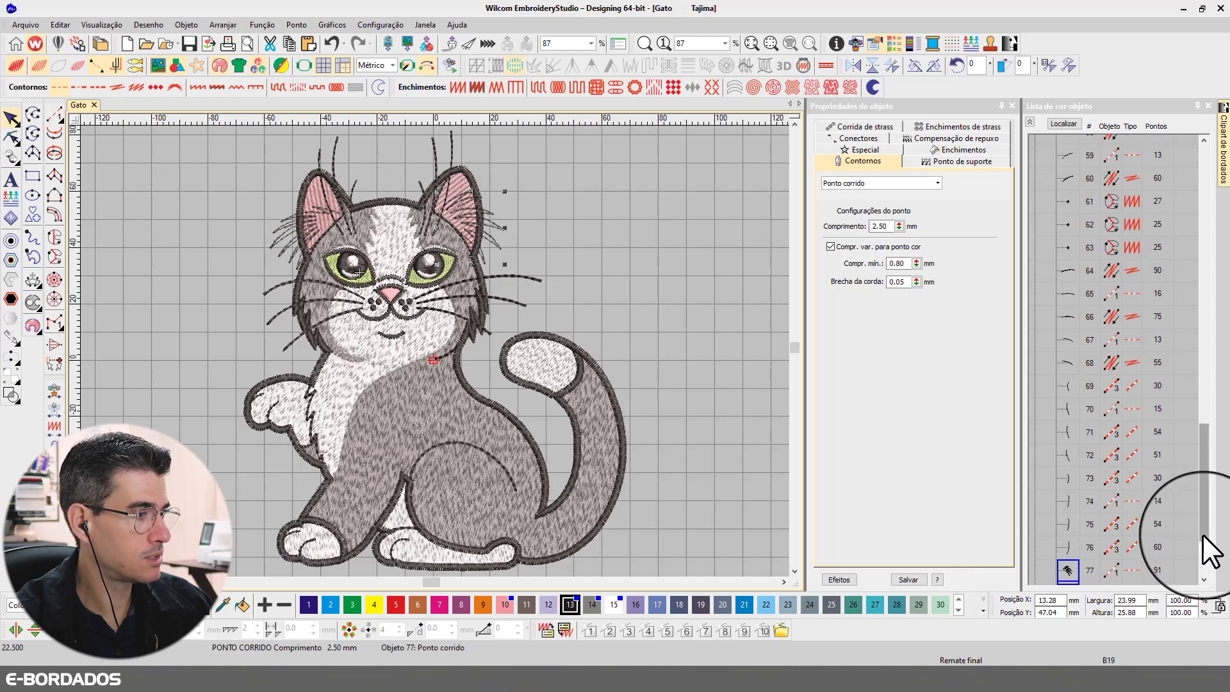
scroll(1210, 551, down, 2)
shift+click(1074, 475)
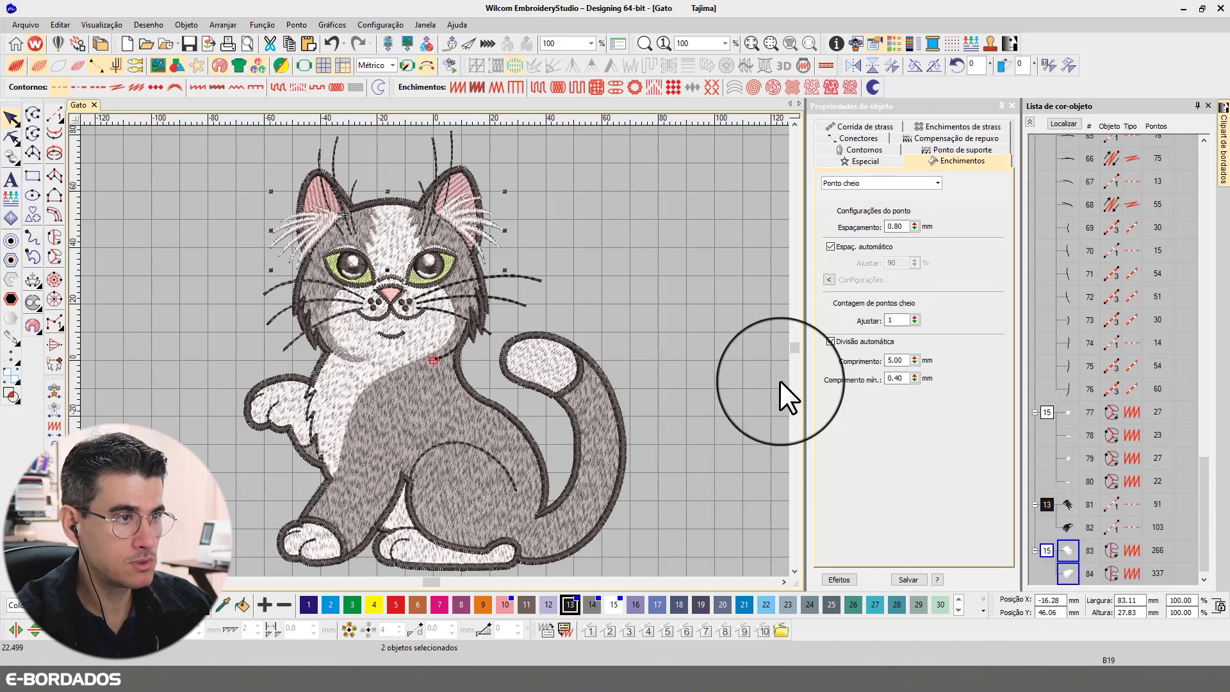
drag(1066, 550, 1073, 506)
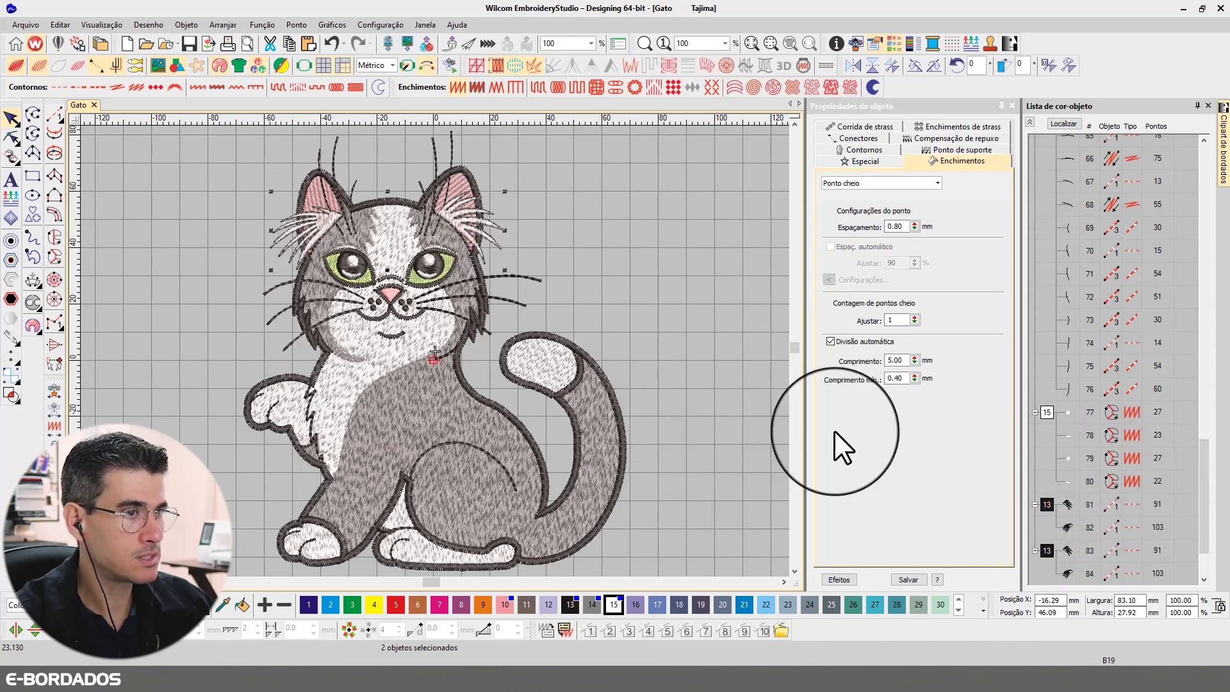
click(1029, 123)
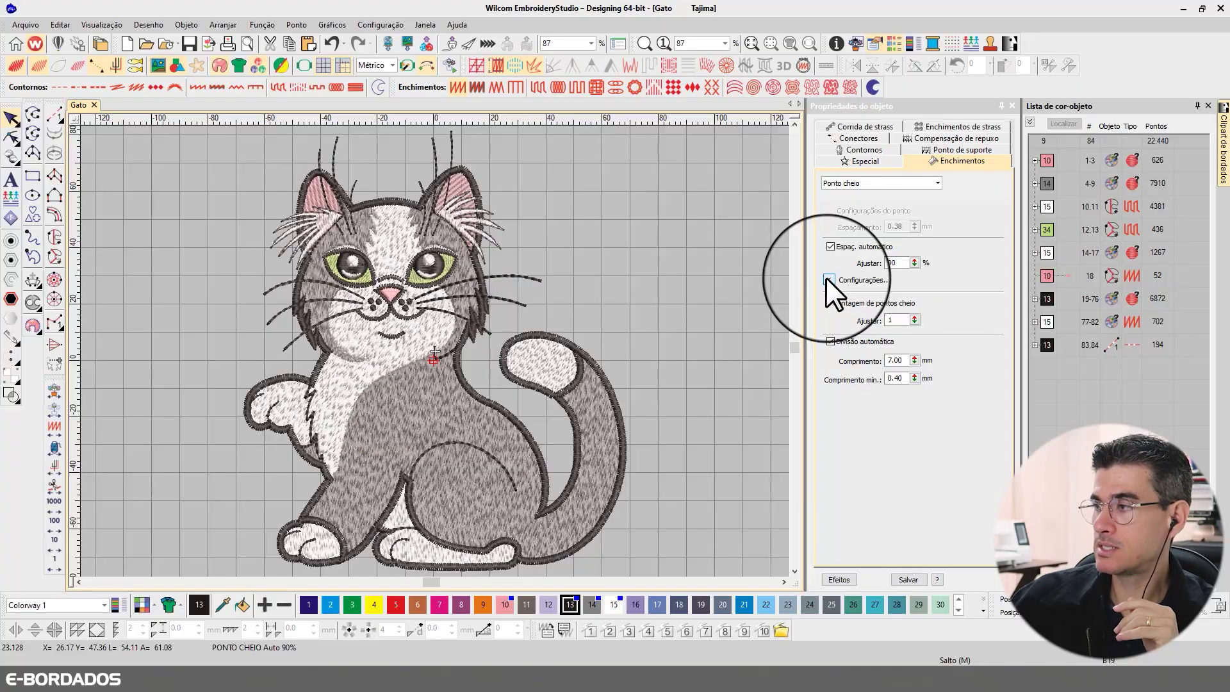
- Move the pink nose, object 18, into the first pink group, directly after the inner ear objects
click(1051, 276)
click(1035, 161)
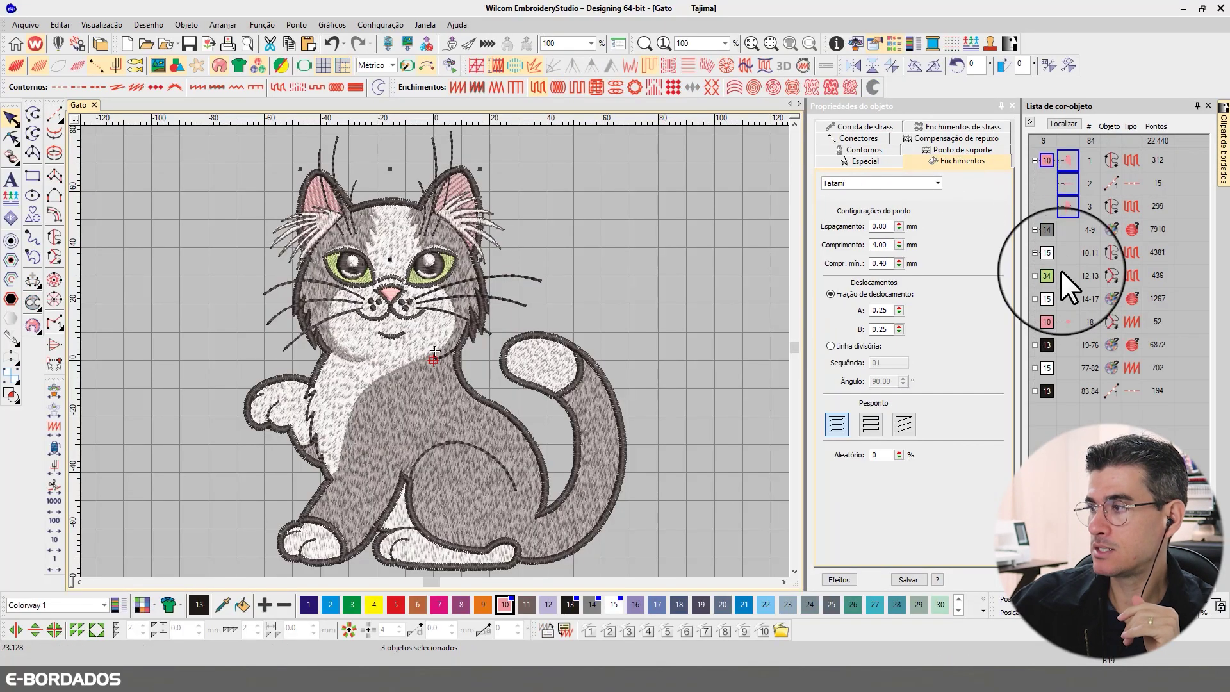
click(1066, 322)
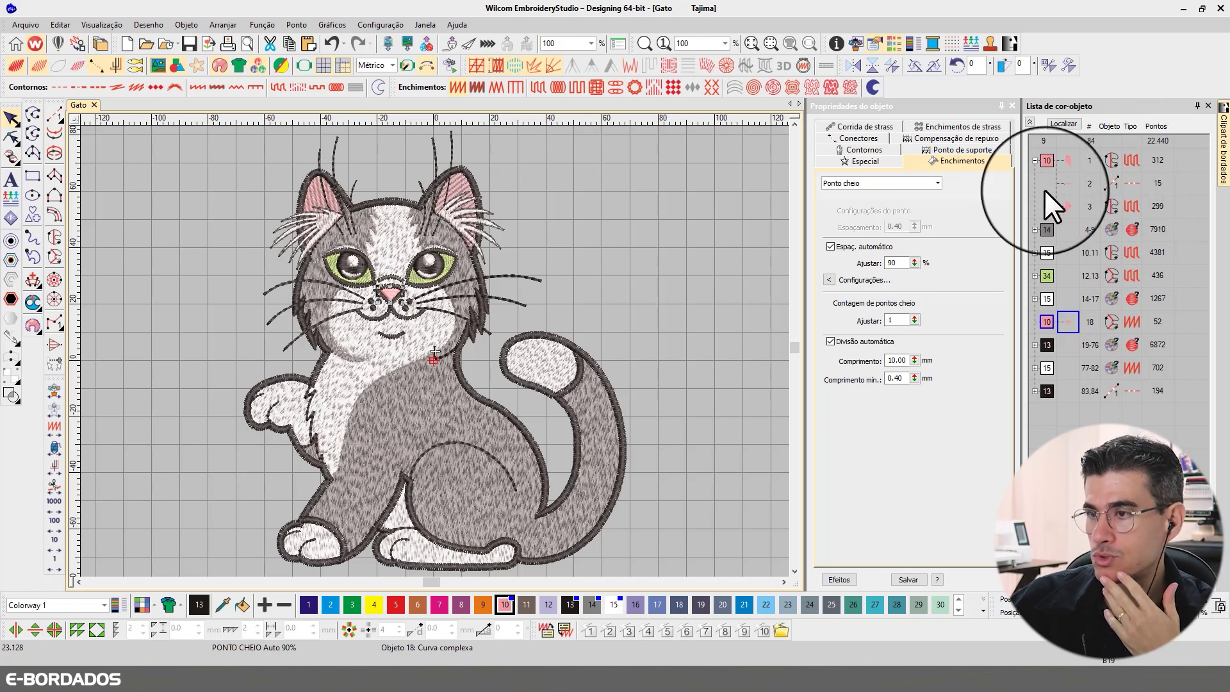
drag(1064, 314, 1070, 221)
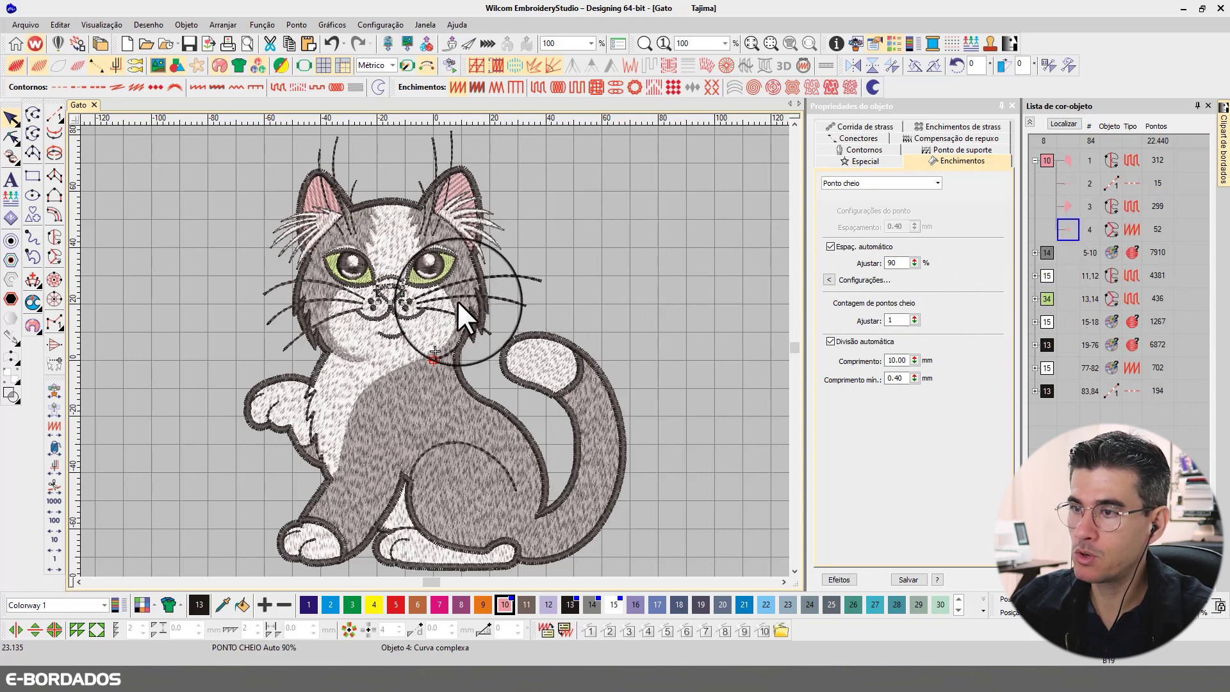
- Cut a triangular hole in the white face fill, object 12, following the nose outline over the pink nose
key(b)
drag(354, 257, 476, 336)
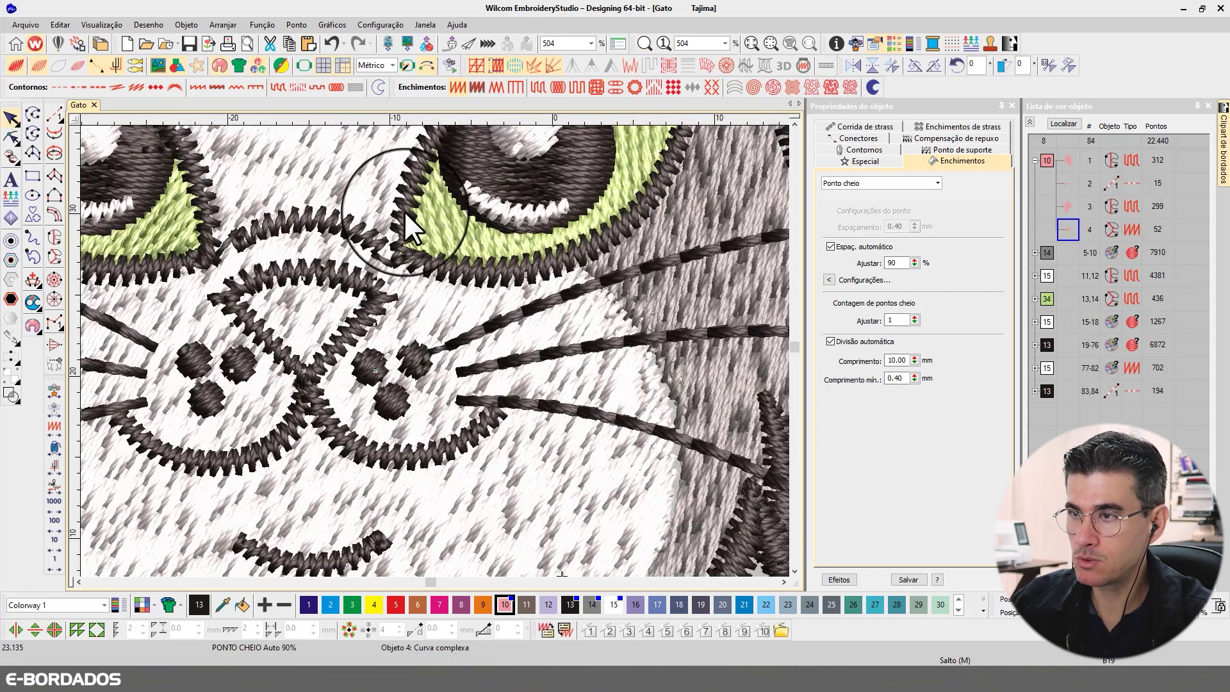
click(340, 173)
click(17, 66)
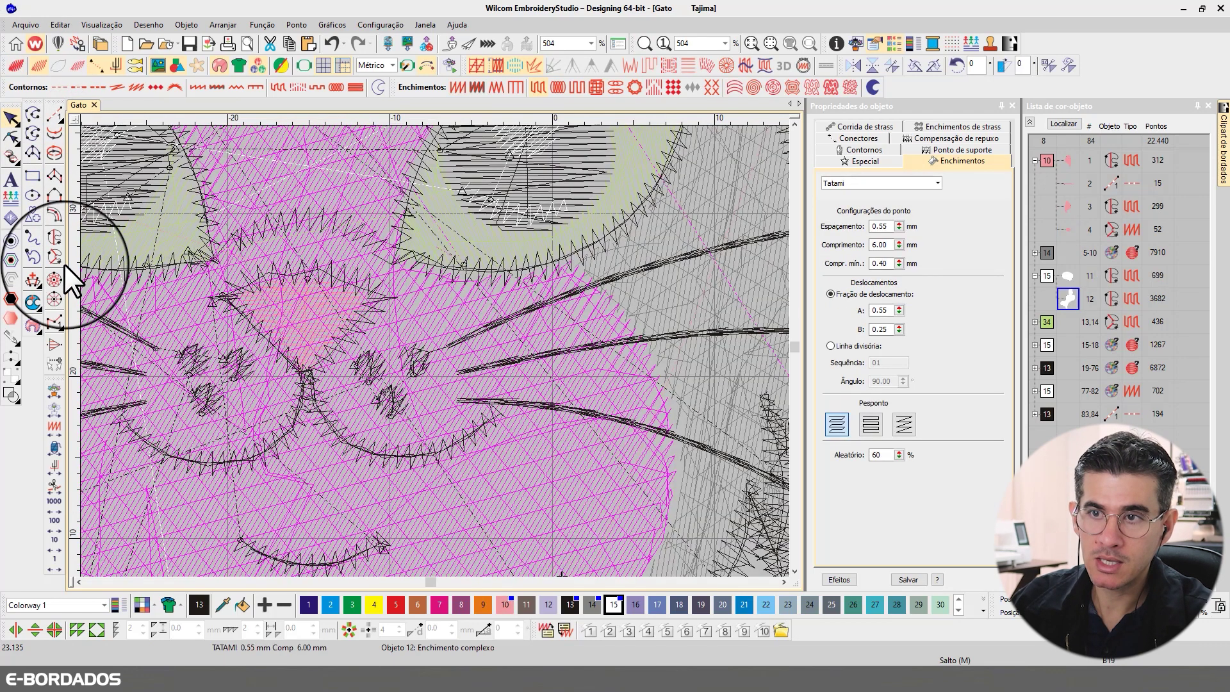
click(54, 238)
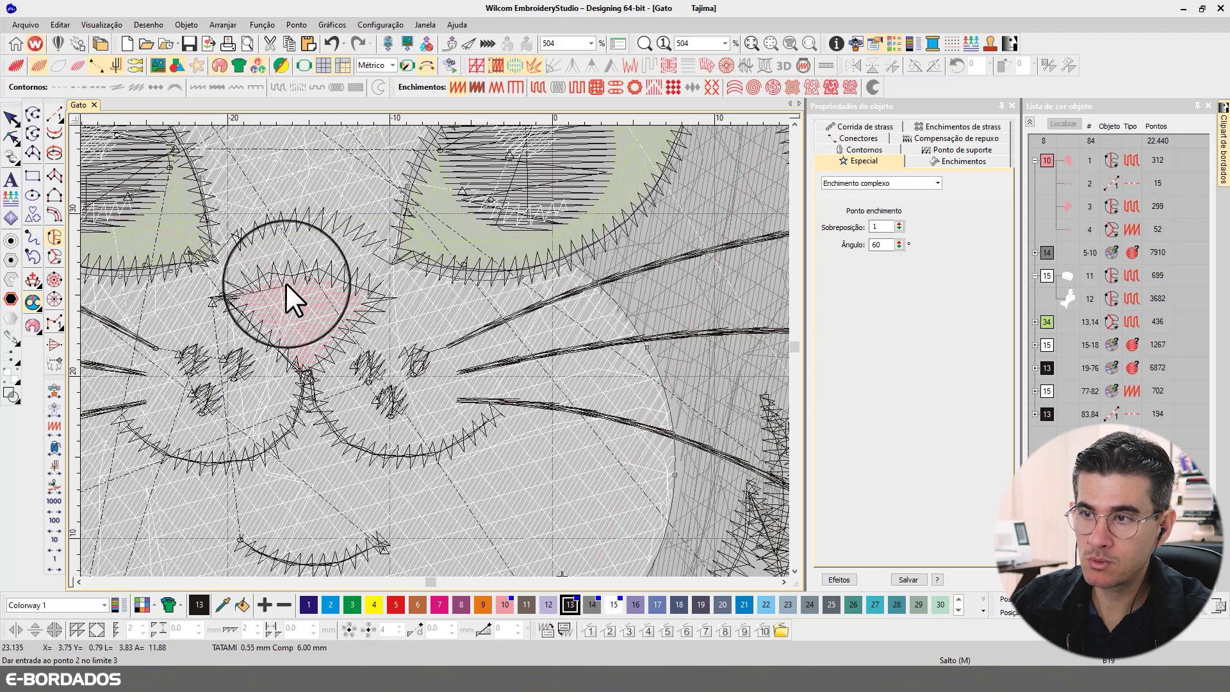
click(379, 294)
click(314, 367)
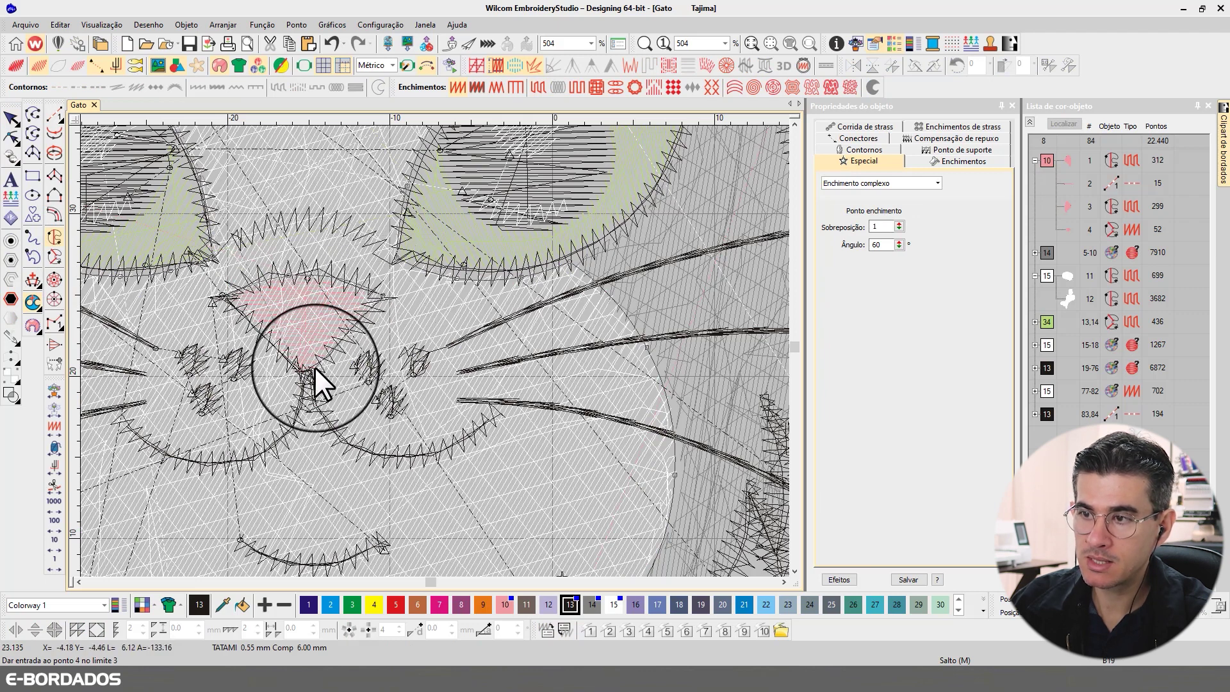
click(308, 372)
click(273, 340)
click(224, 298)
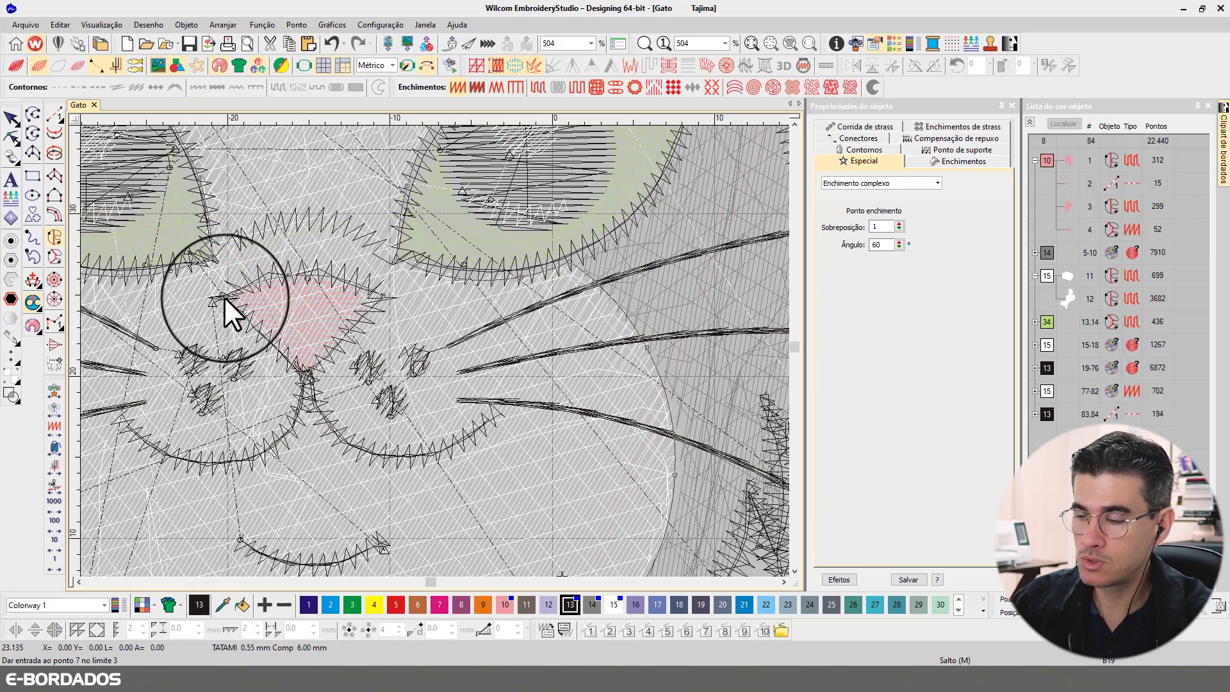
key(Return)
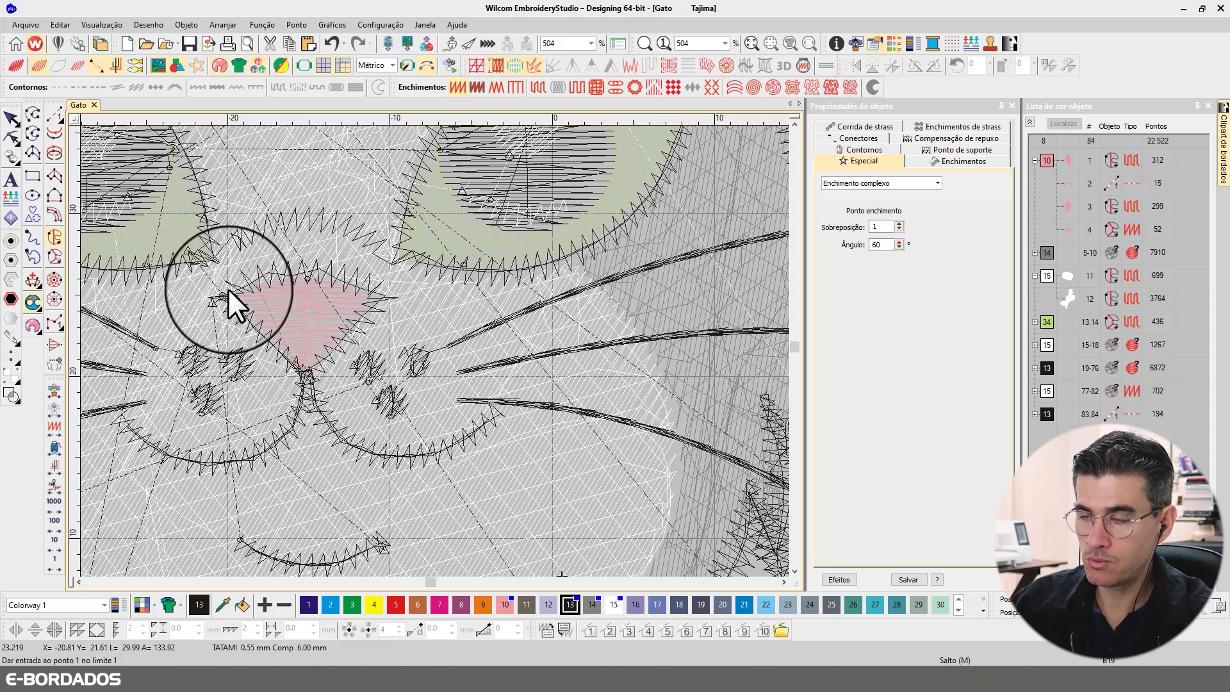
key(Return)
click(11, 118)
scroll(436, 352, down, 3)
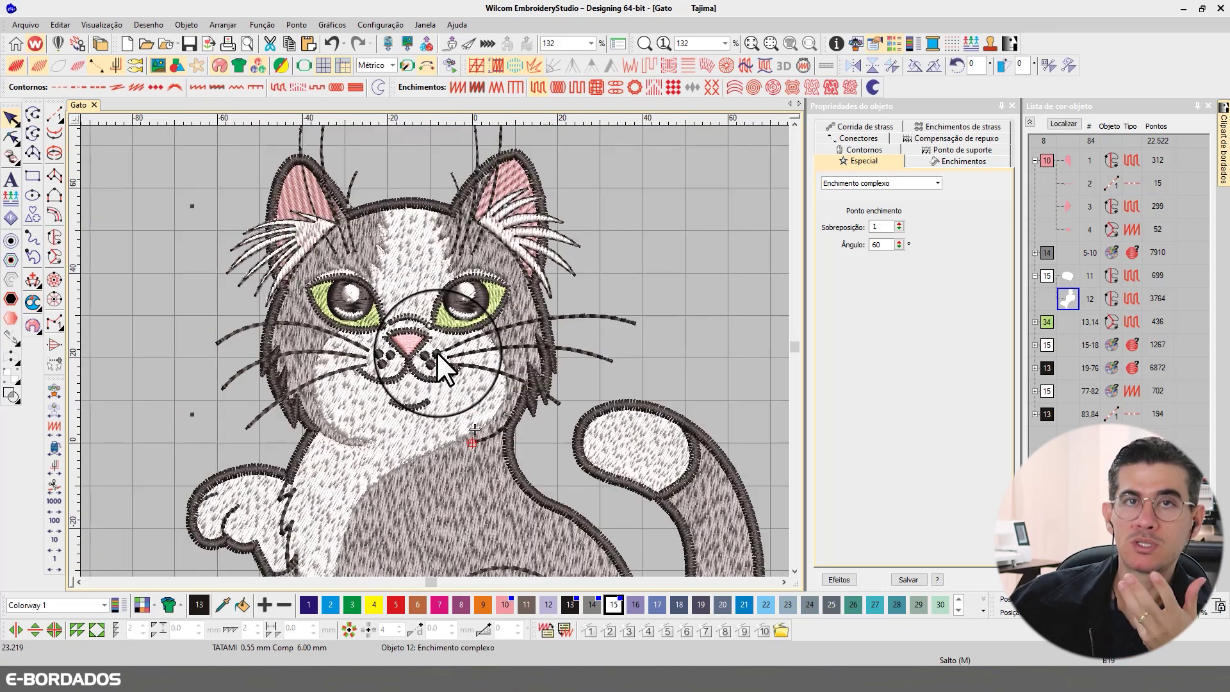
- Collapse the object list and check which objects belong to the first pink group by locating them in the design
click(1030, 122)
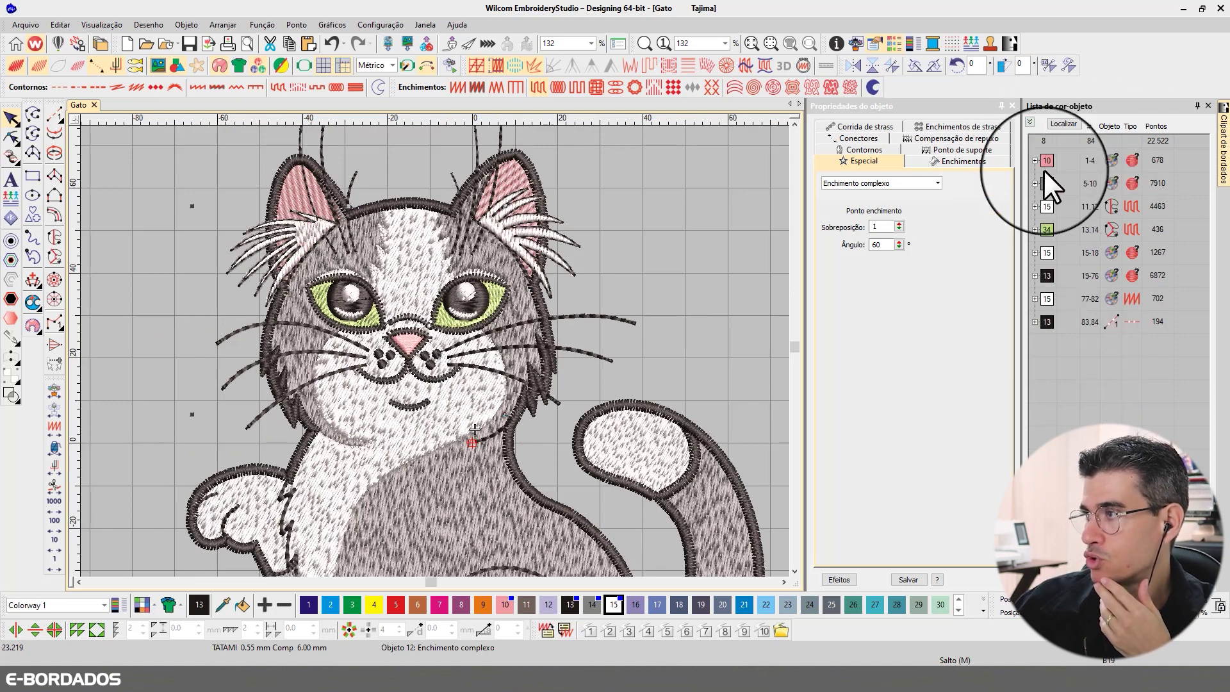
click(1047, 161)
click(1060, 126)
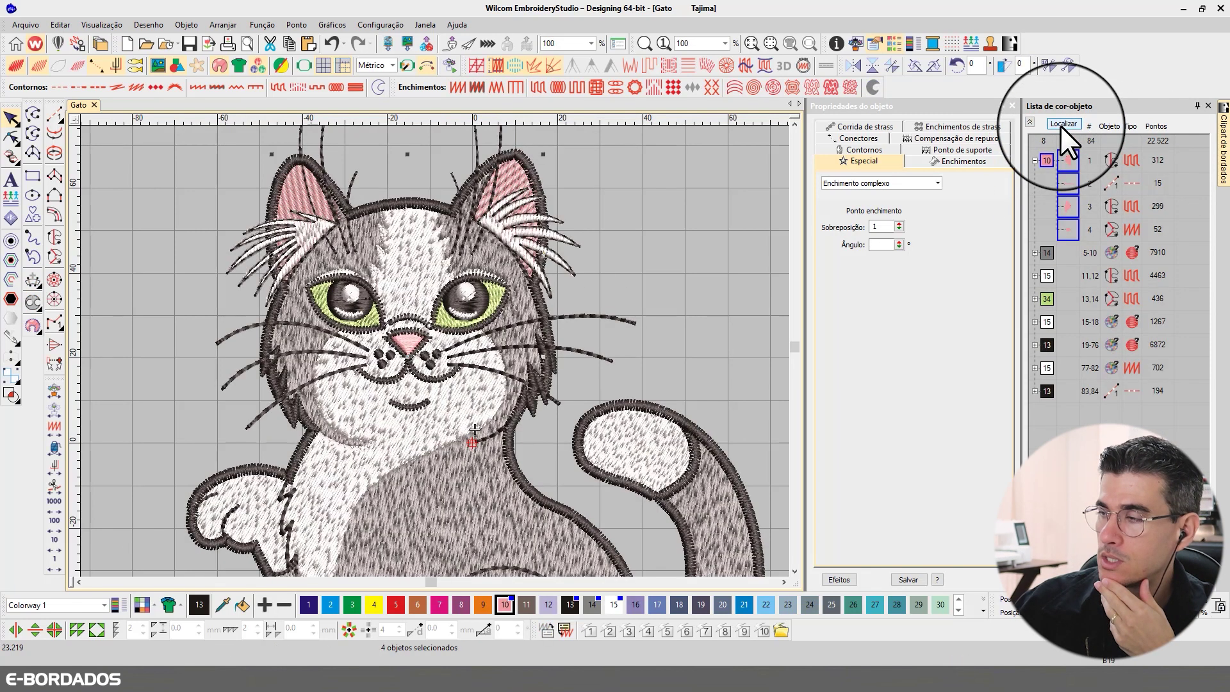
click(736, 238)
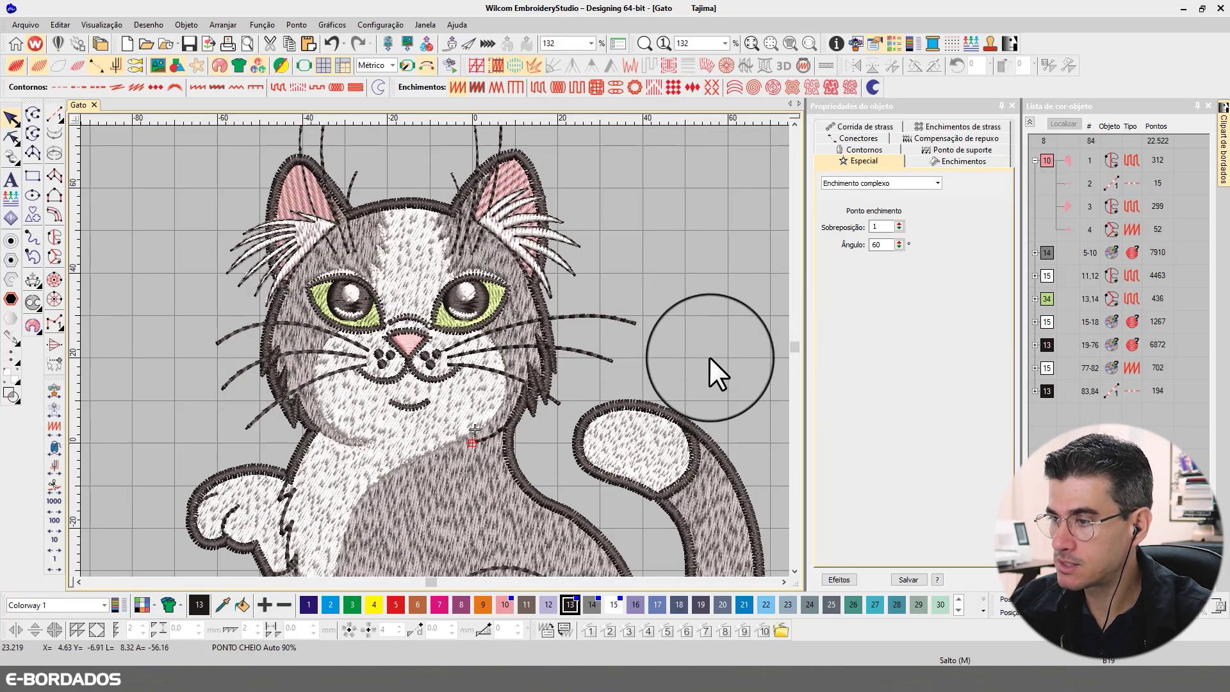
- Reshape the outer tail outline, object 52, by moving its end point slightly down where the outlines meet below the white tail tip
key(b)
drag(562, 430, 728, 524)
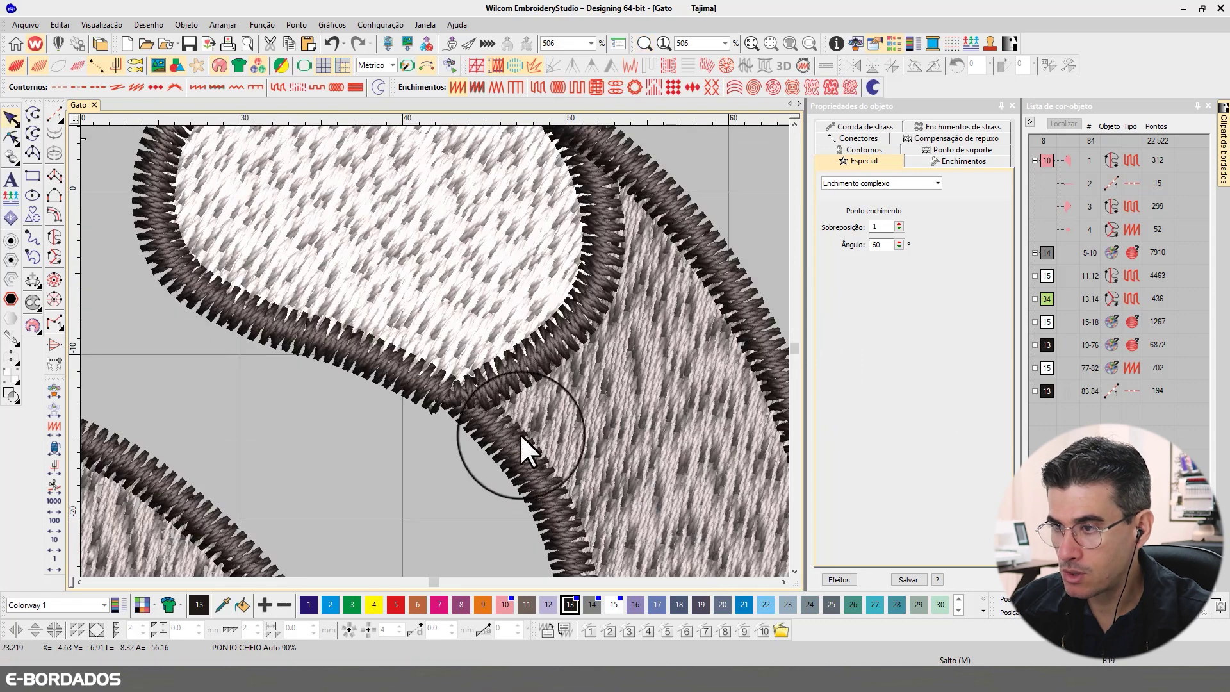
click(414, 375)
key(t)
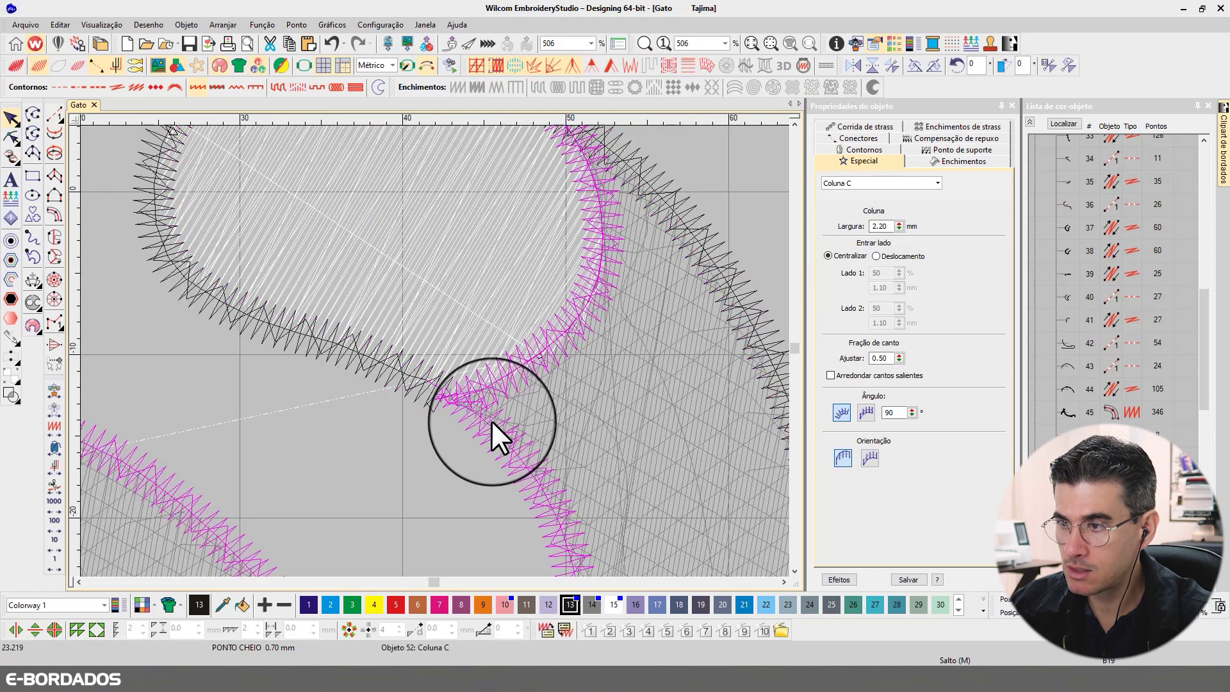
key(t)
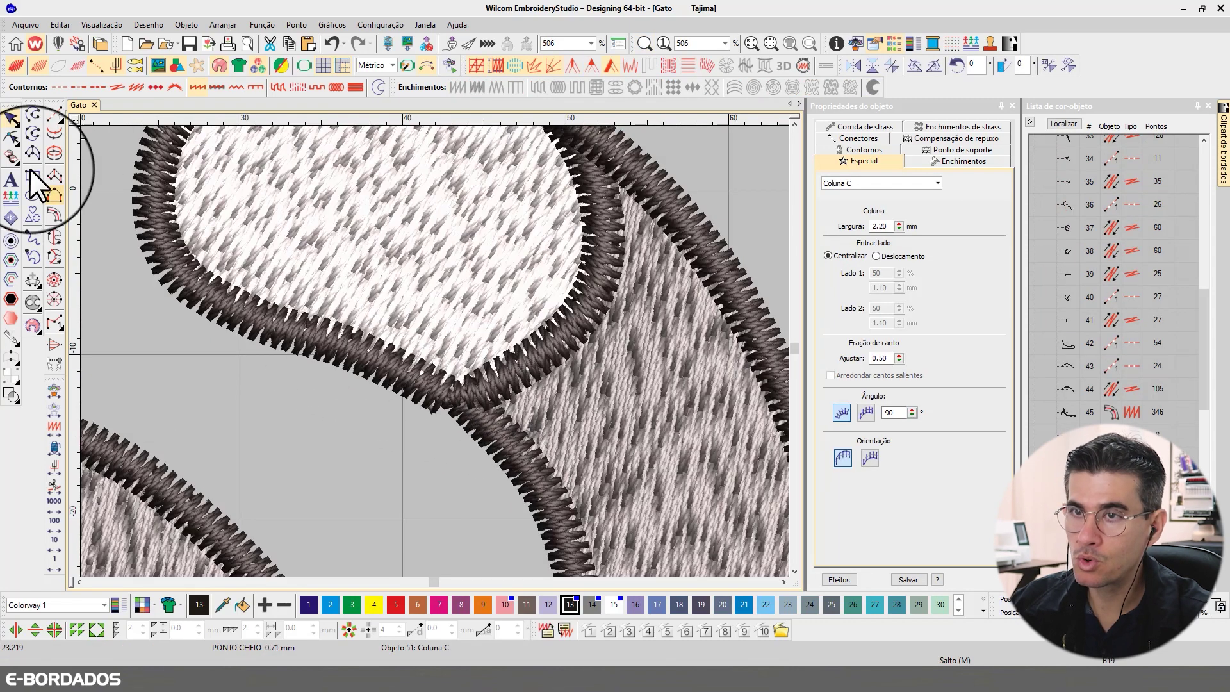
click(11, 137)
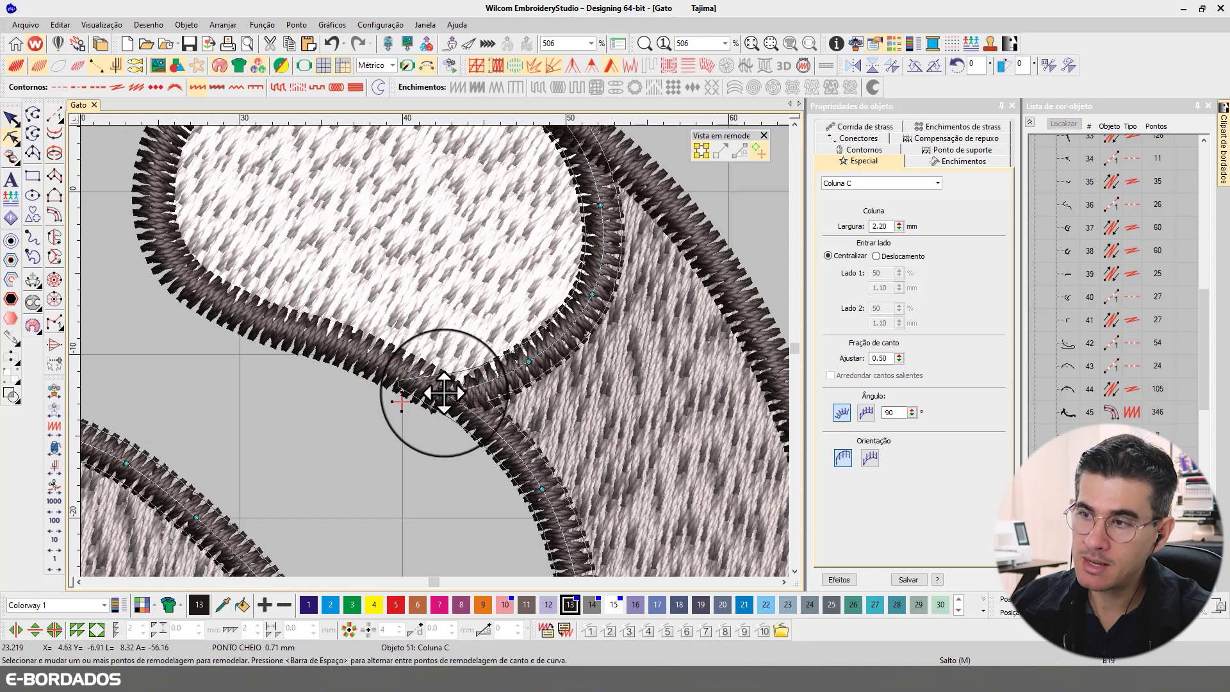
click(368, 355)
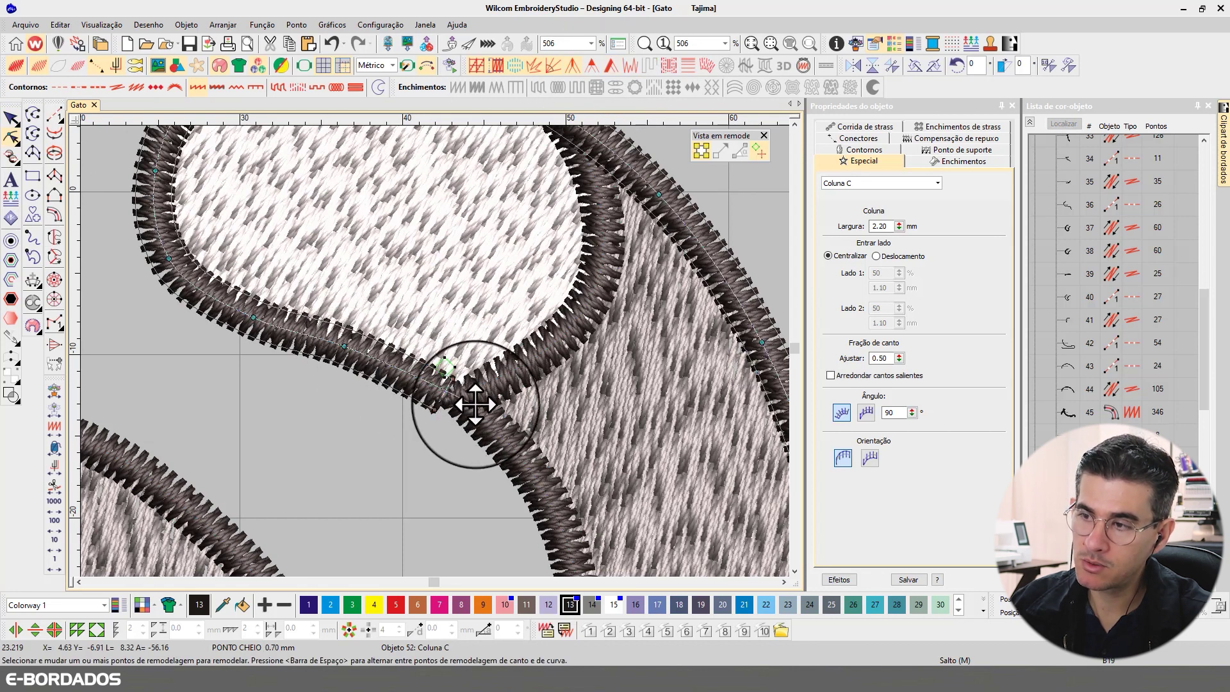
drag(475, 404, 474, 407)
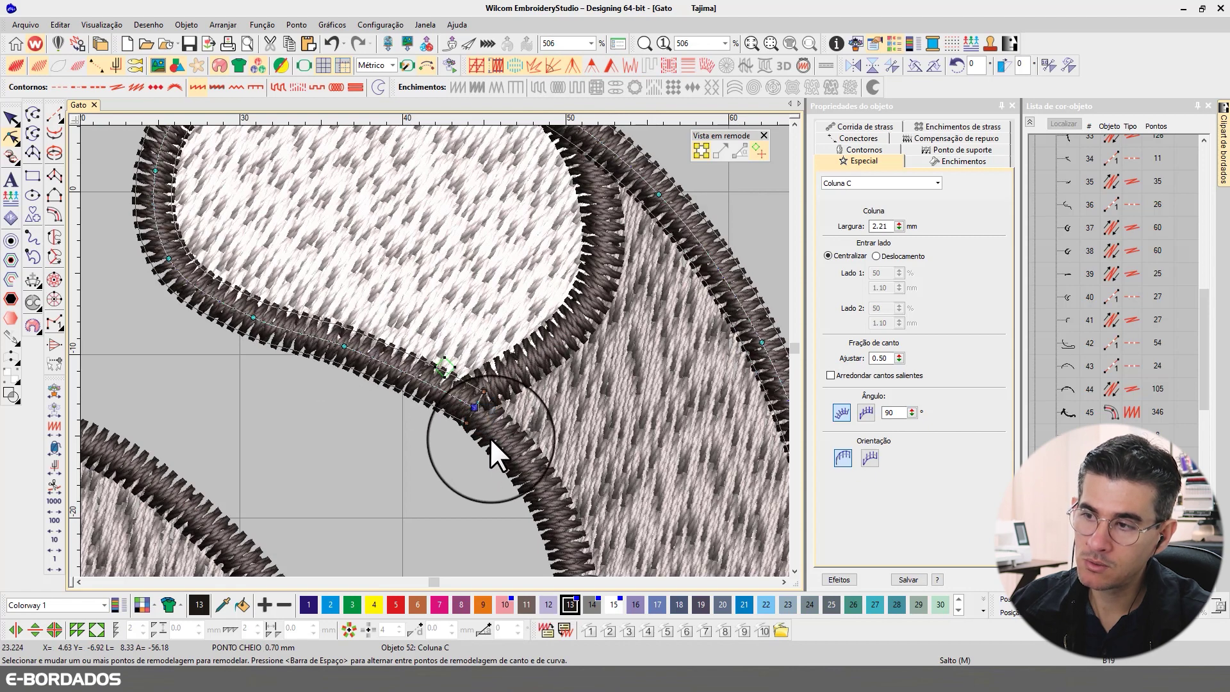
click(12, 119)
scroll(446, 350, down, 2)
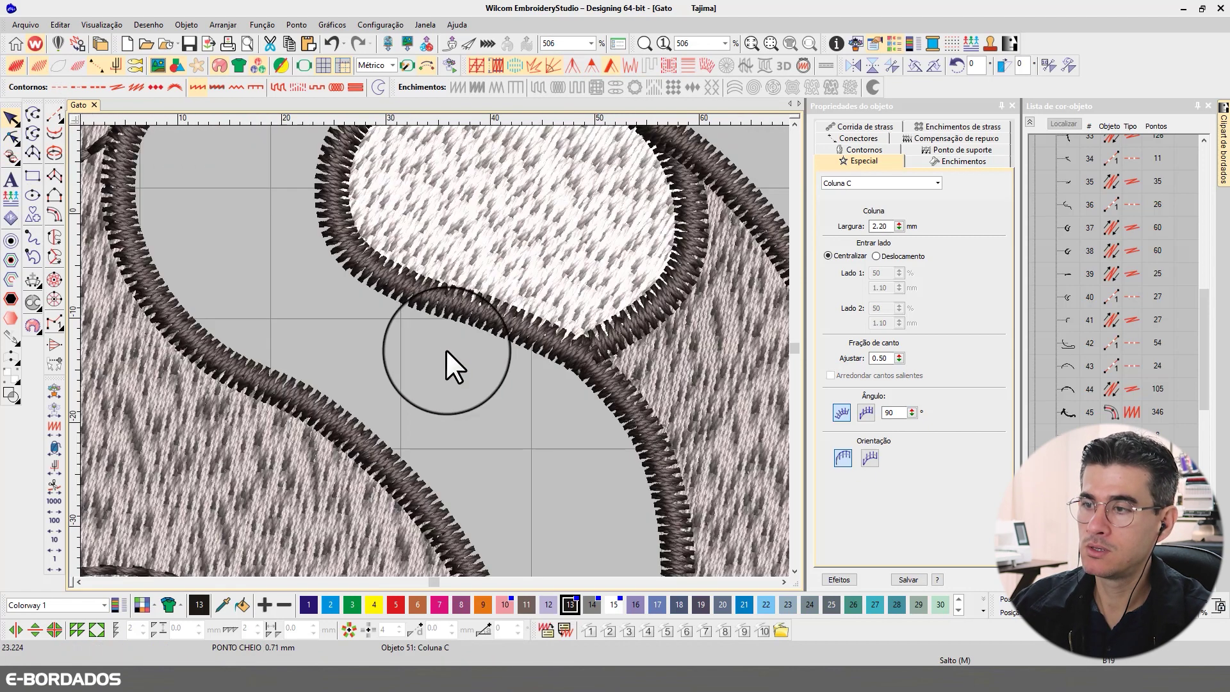
- Check the reshape points of the outer tail outline around the white tip, and show the whole design
scroll(446, 350, down, 2)
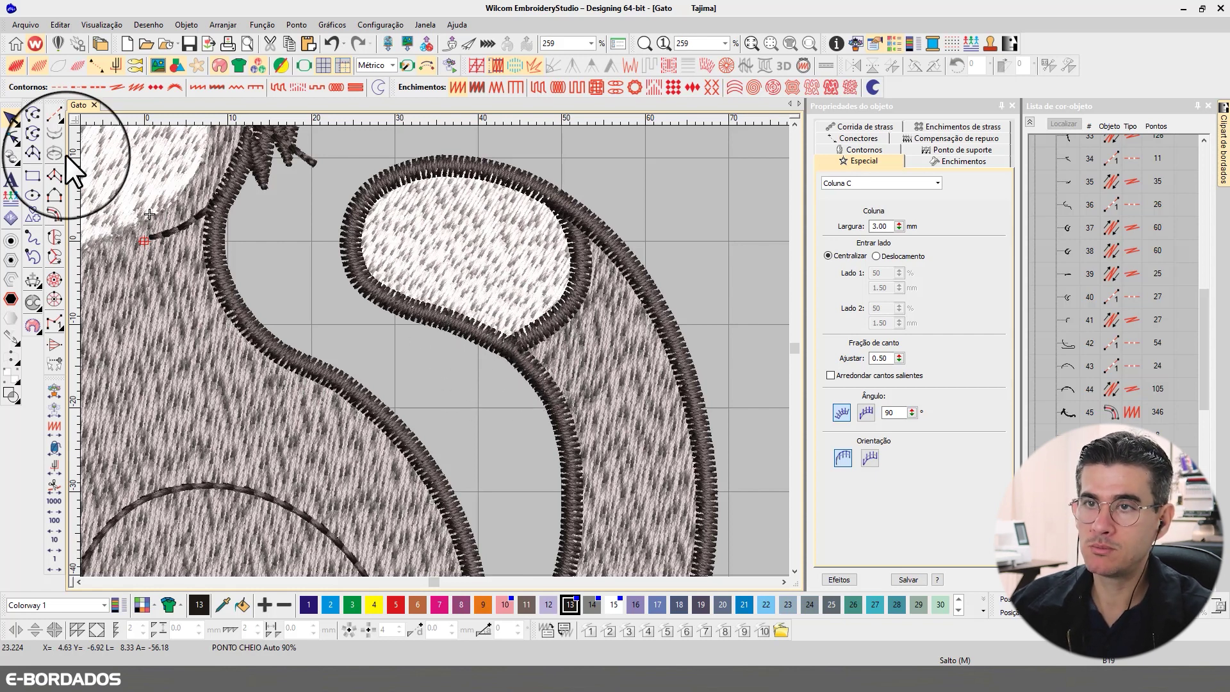
click(14, 133)
click(503, 334)
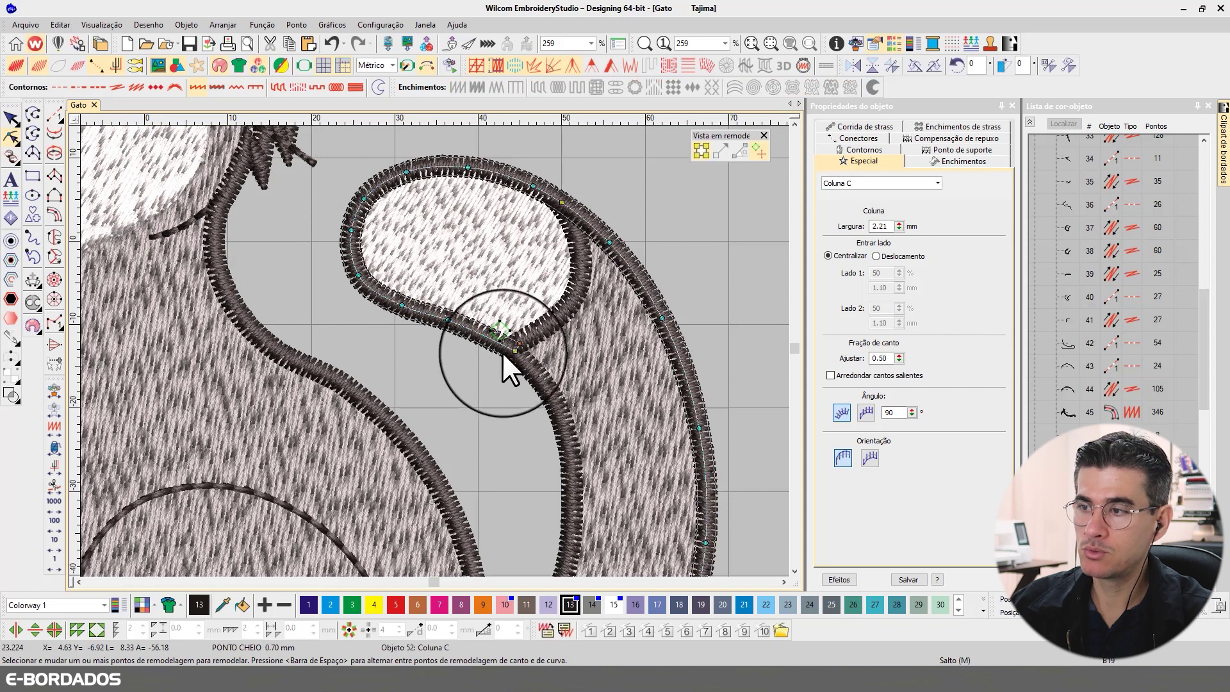
click(10, 118)
click(225, 126)
key(0)
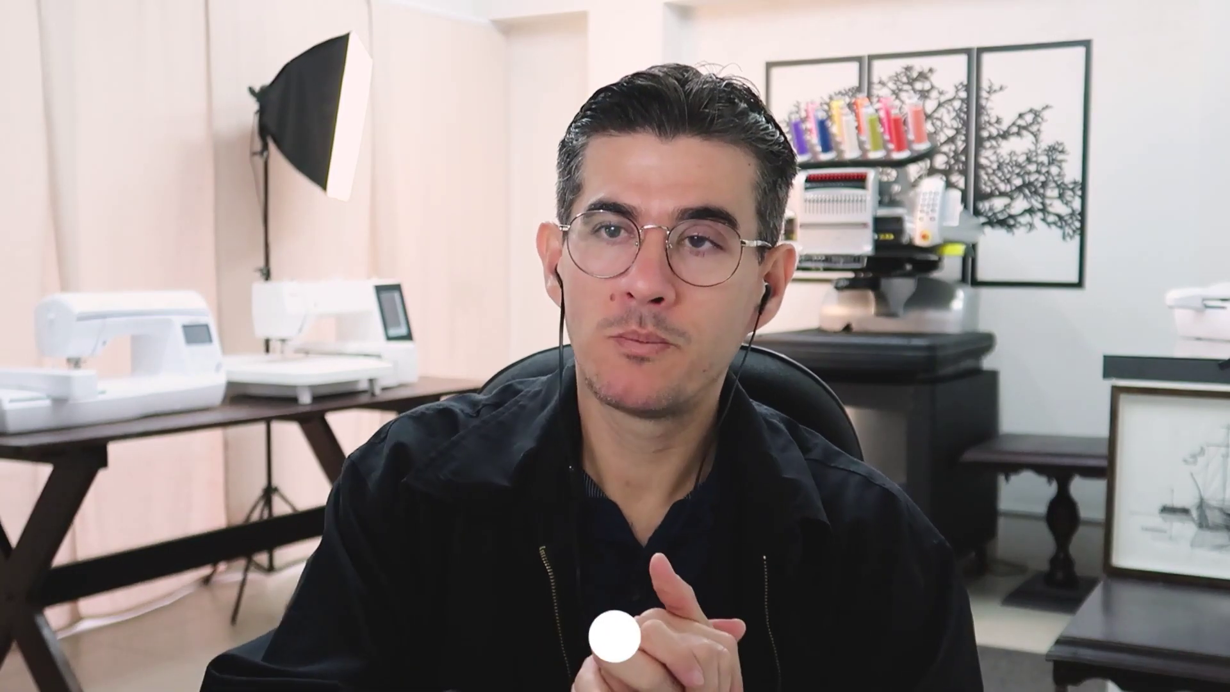